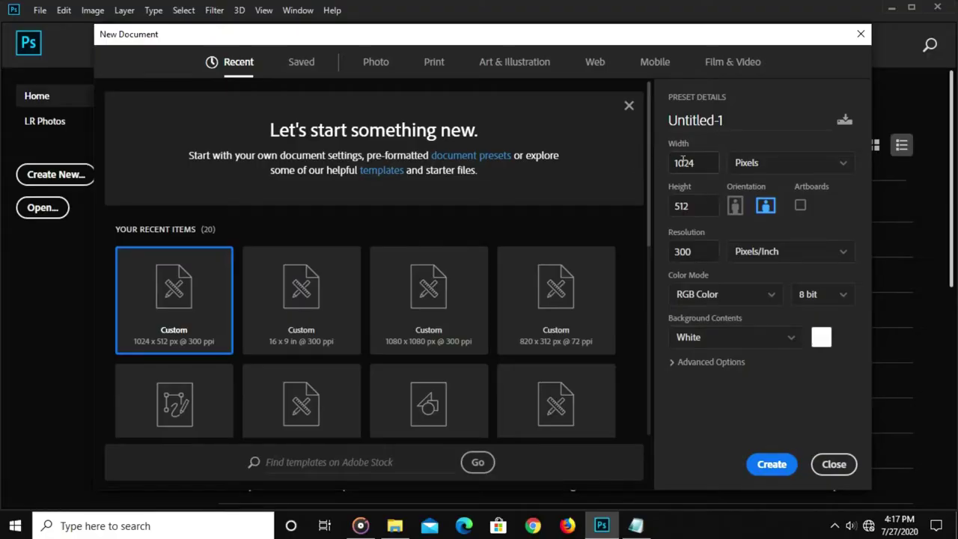
# Create a new 1024 × 512 px document at 300 ppi with a white background.
pyautogui.doubleClick(684, 164)
pyautogui.press('Tab')
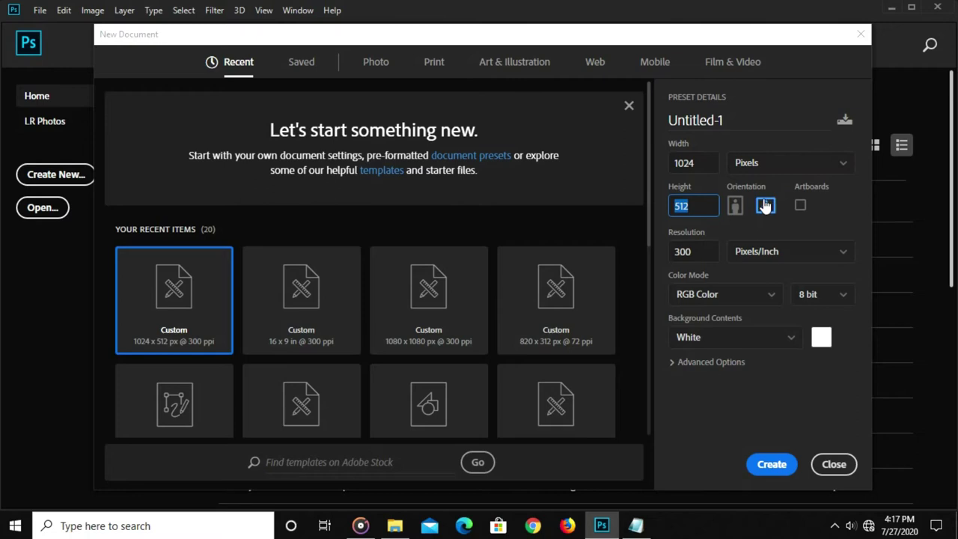
pyautogui.press('Tab')
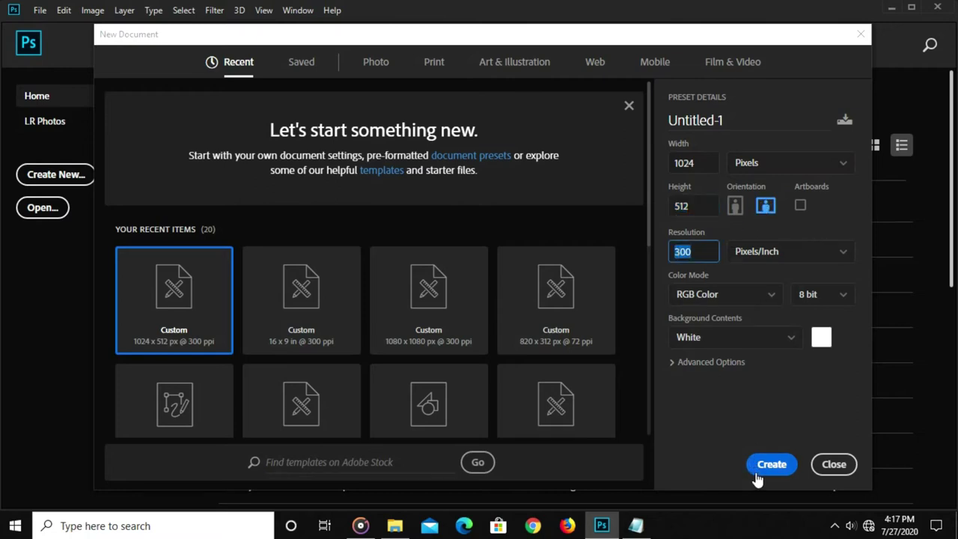
pyautogui.click(755, 470)
pyautogui.hotkey('ctrl', '-')
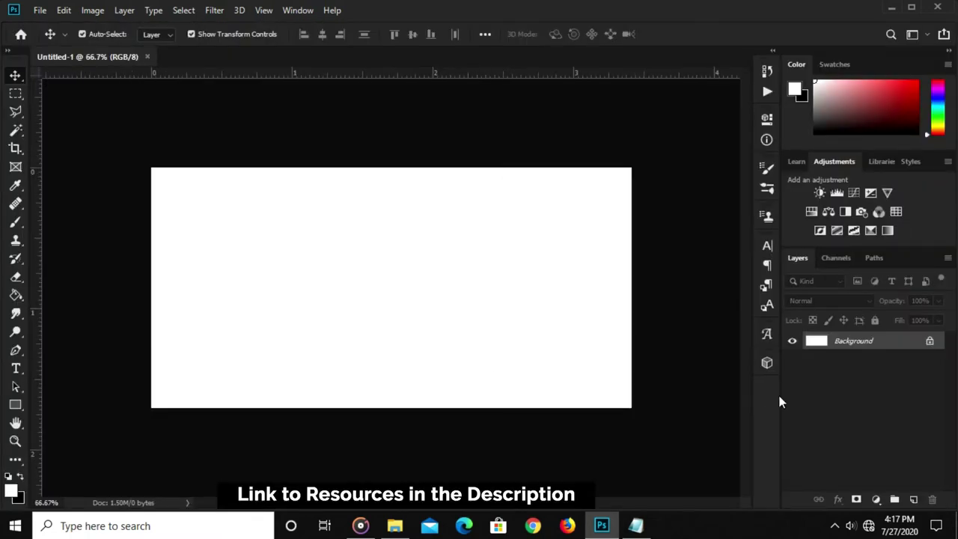
# Add a Solid Color fill layer in hex 832e53 from the notes, then an empty layer above.
pyautogui.click(875, 499)
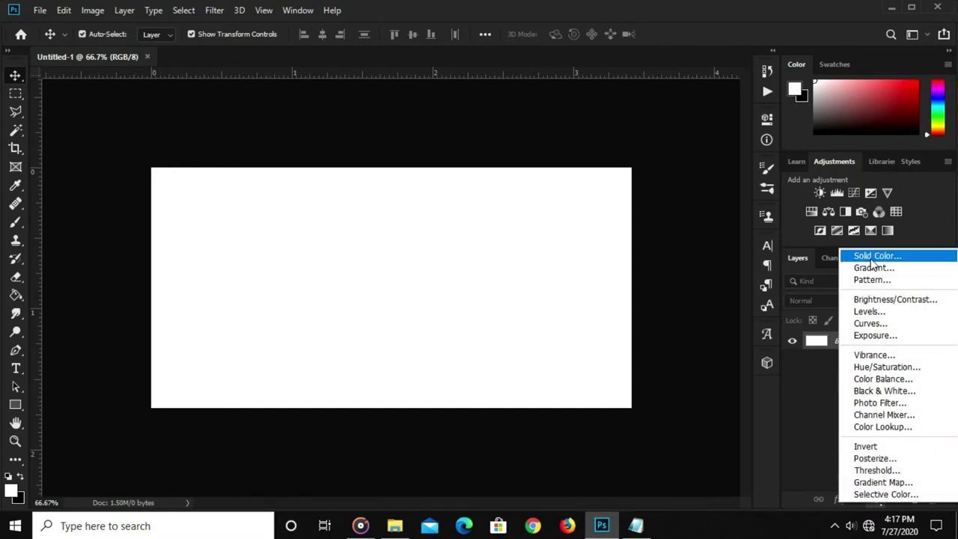
pyautogui.click(876, 254)
pyautogui.click(635, 526)
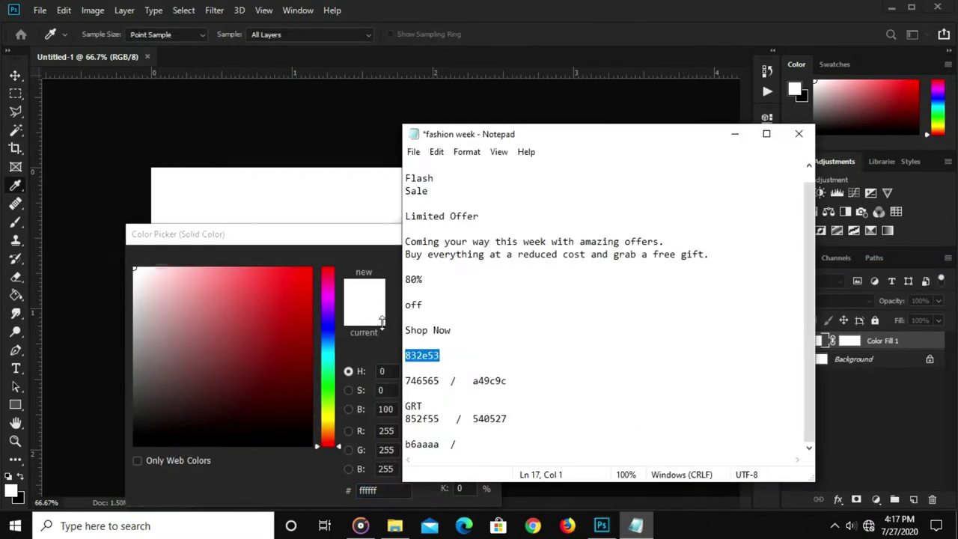
pyautogui.rightClick(416, 355)
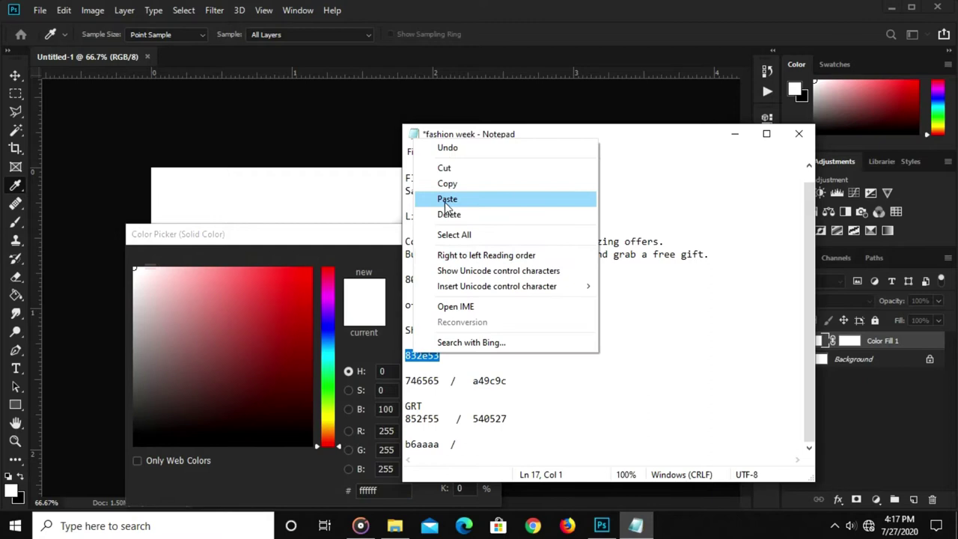
pyautogui.click(449, 187)
pyautogui.click(324, 483)
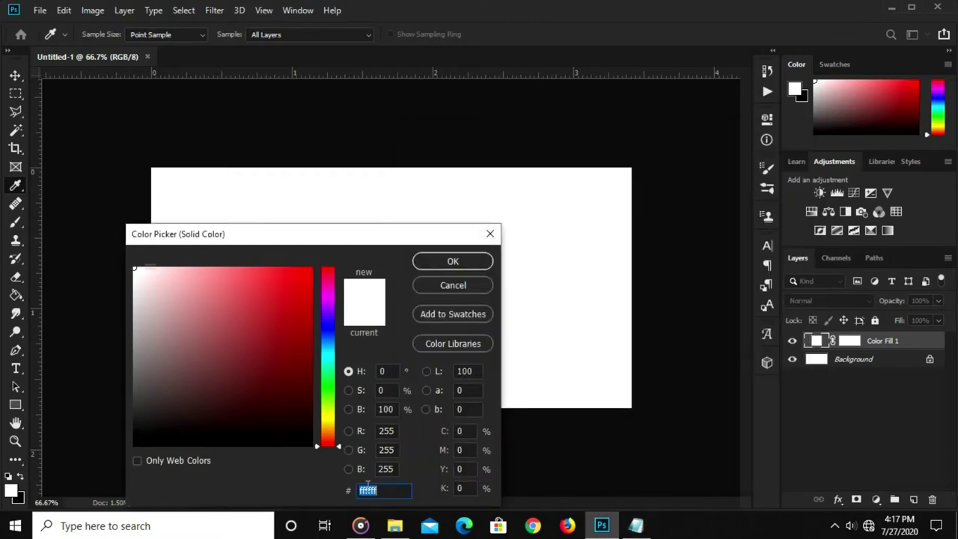
pyautogui.rightClick(375, 494)
pyautogui.click(411, 358)
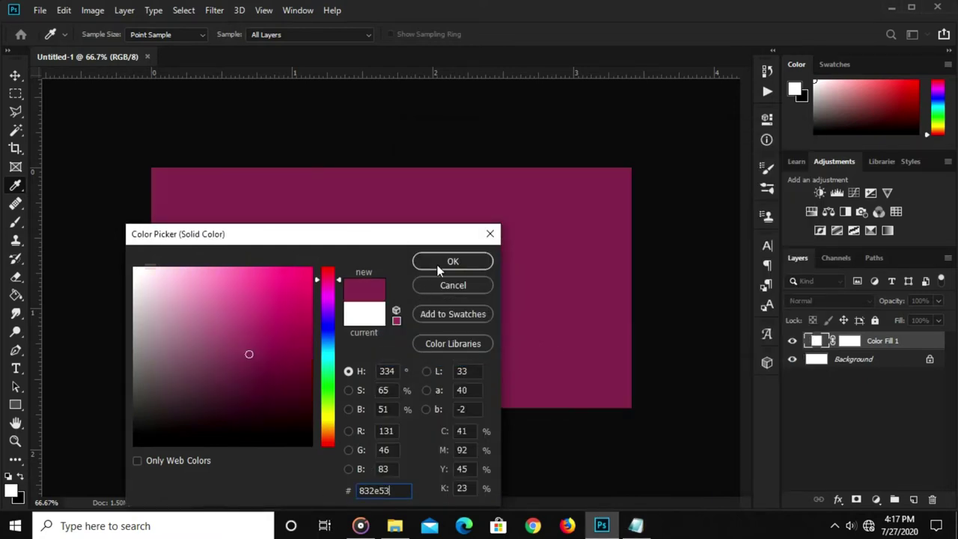
pyautogui.click(438, 269)
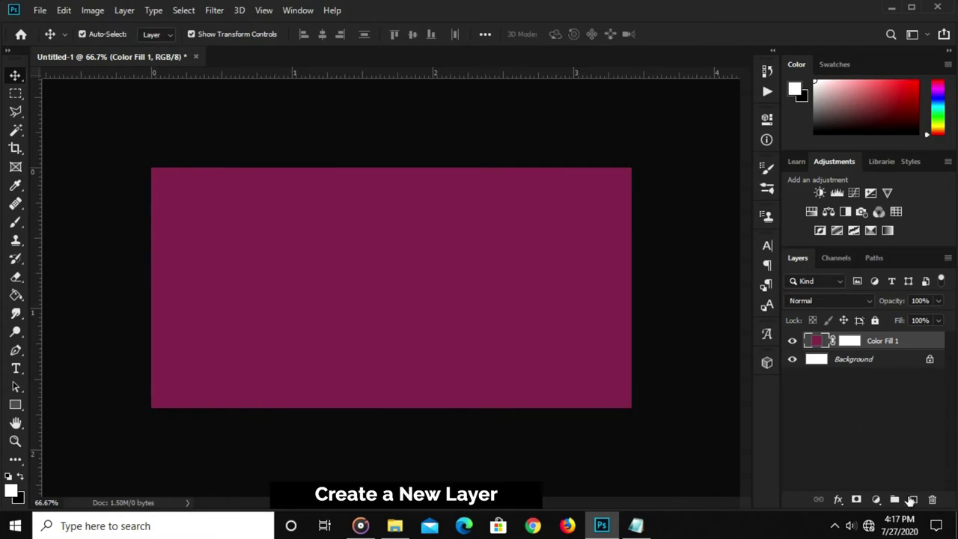
pyautogui.click(911, 499)
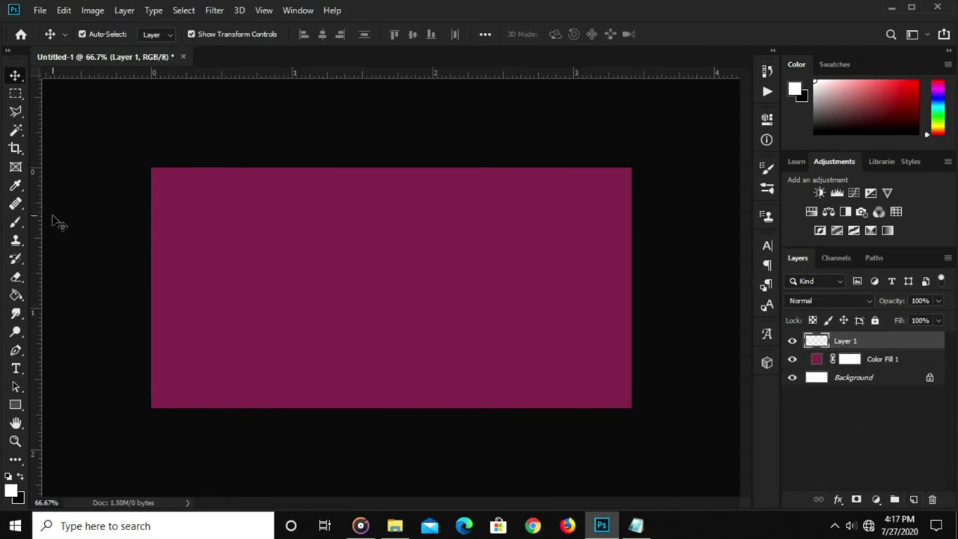
# Paint one white dab right of centre with a soft round 600 px brush.
pyautogui.click(13, 224)
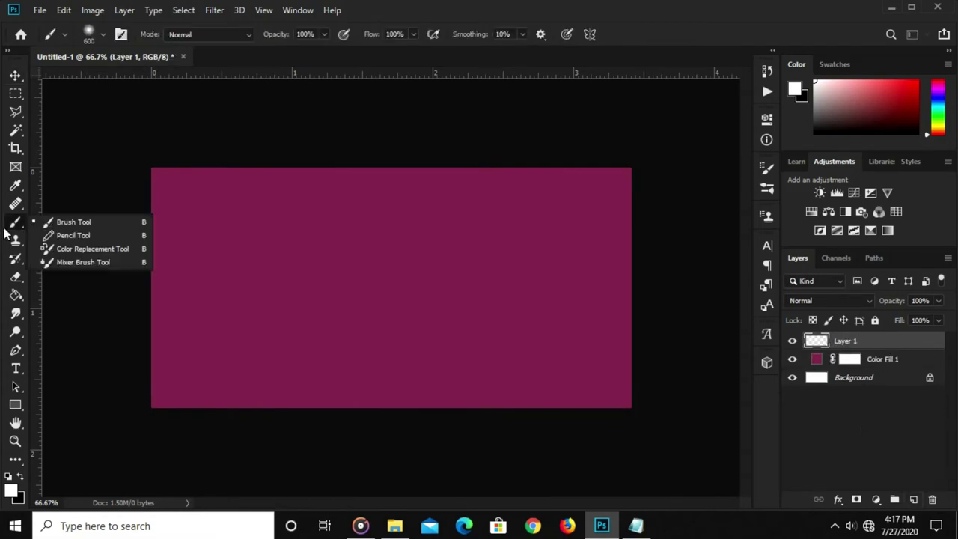
pyautogui.click(81, 223)
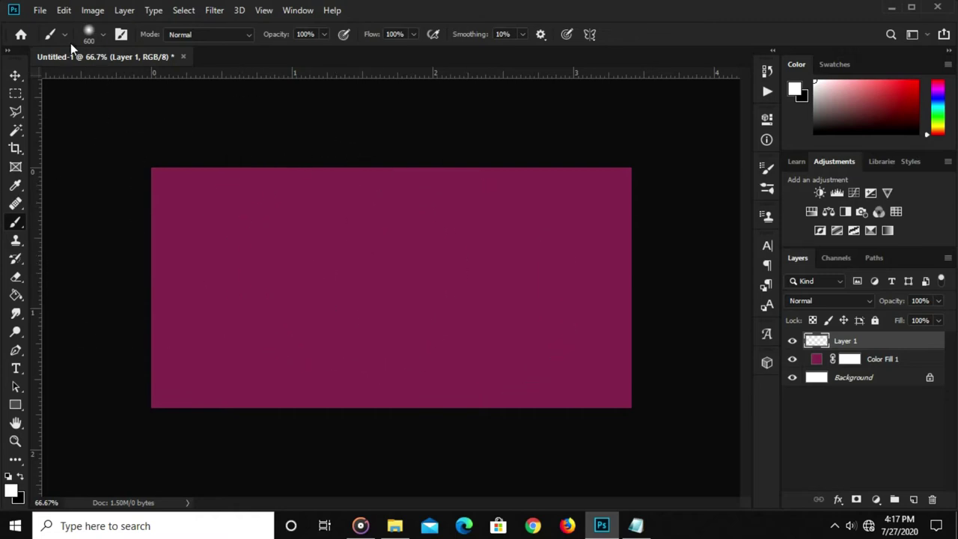
pyautogui.click(88, 35)
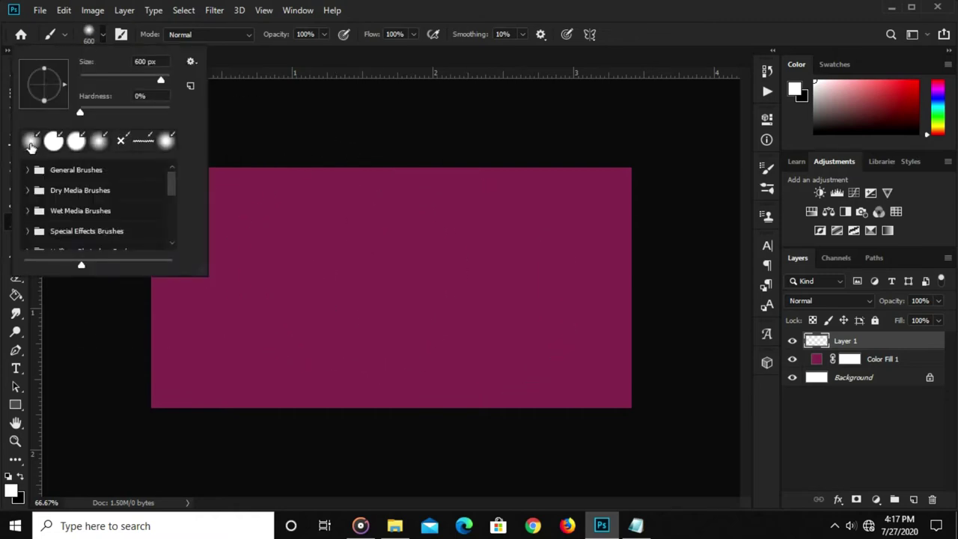
pyautogui.click(641, 52)
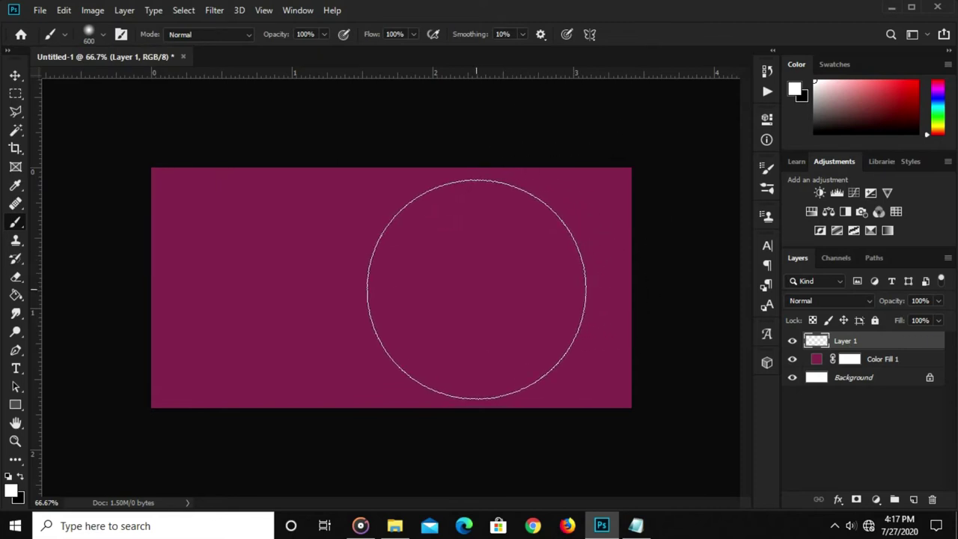
pyautogui.click(10, 491)
pyautogui.moveTo(187, 292); pyautogui.dragTo(116, 241)
pyautogui.click(442, 268)
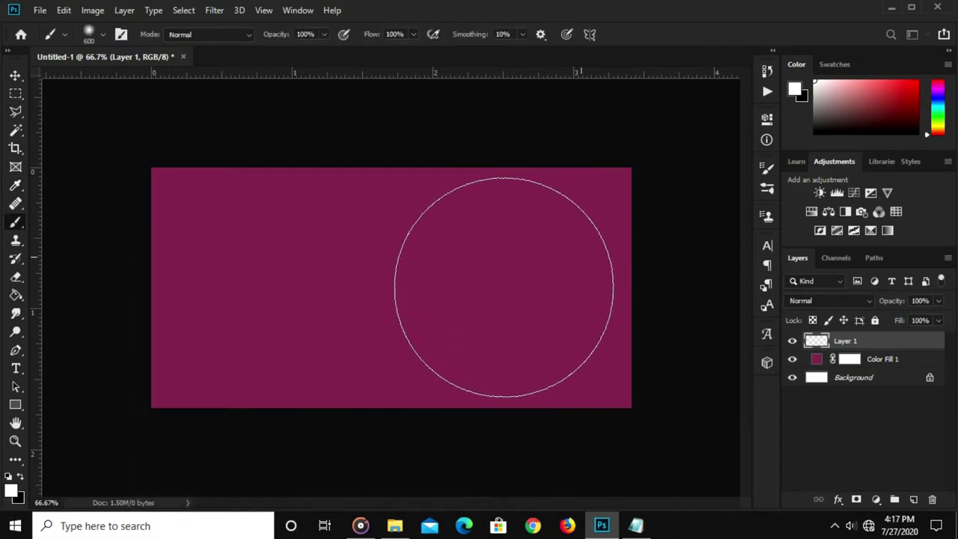
pyautogui.click(504, 286)
# Set Layer 1 to Overlay blend mode at 87% opacity.
pyautogui.press('v')
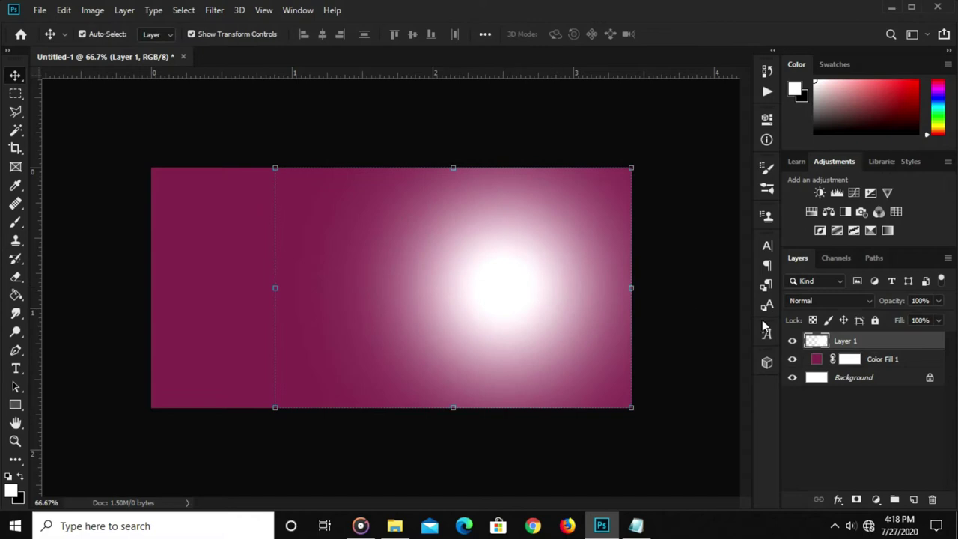
pyautogui.click(823, 301)
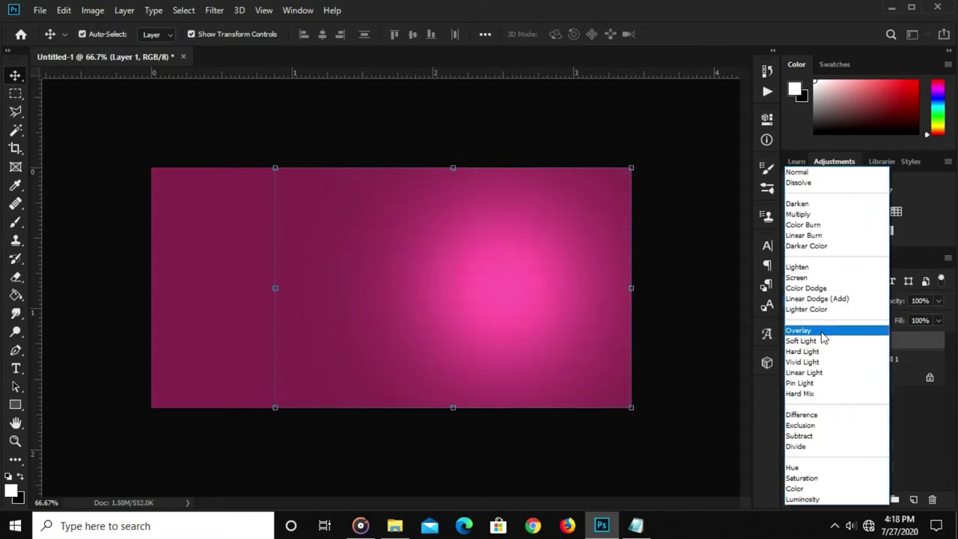
pyautogui.click(816, 329)
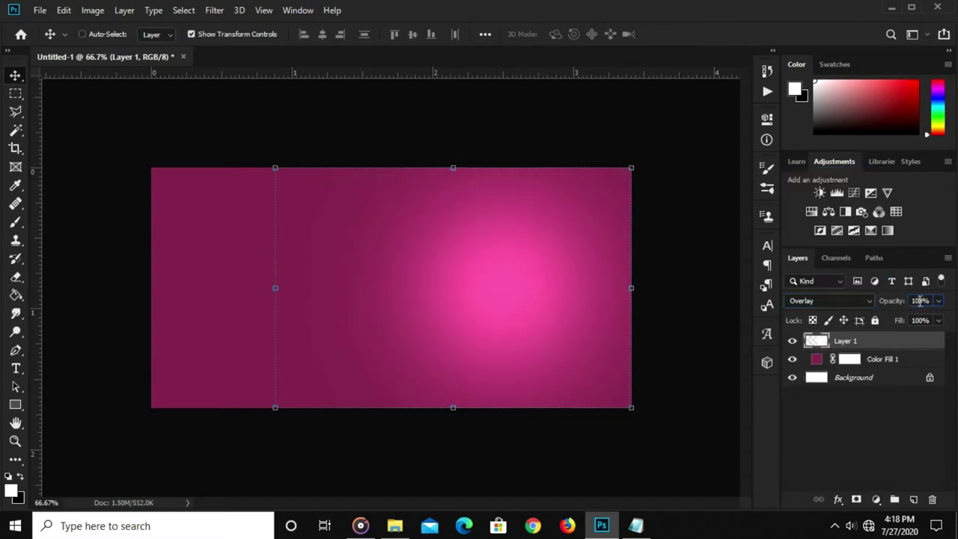
pyautogui.write('87')
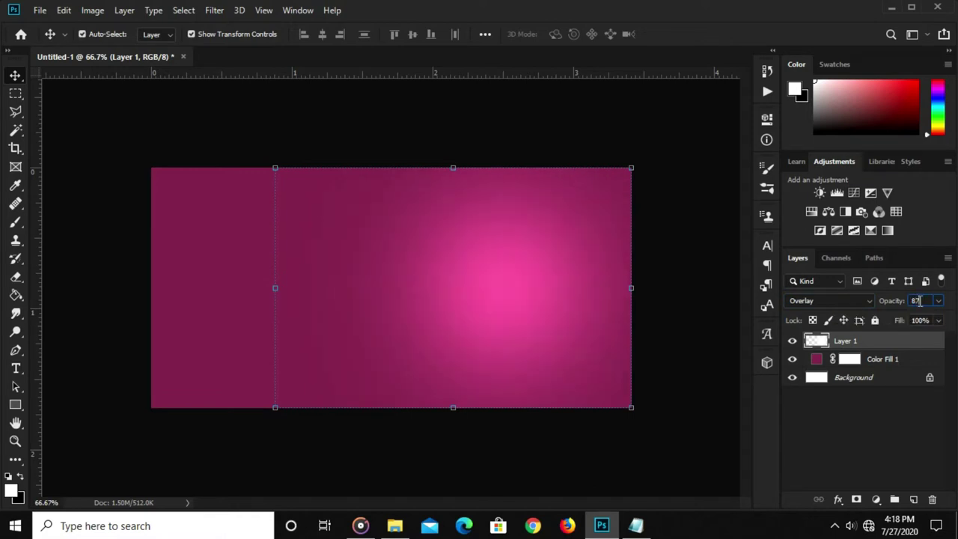
pyautogui.click(603, 129)
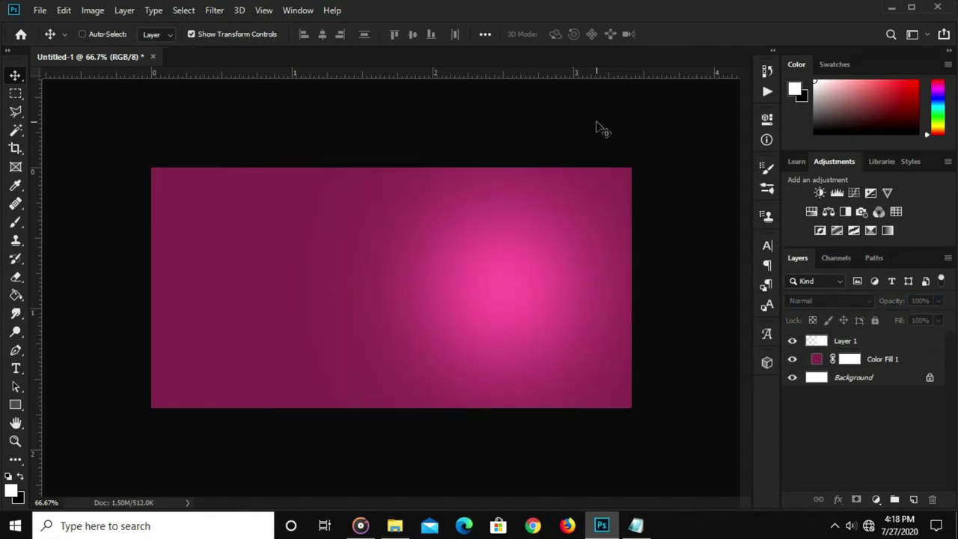
pyautogui.hotkey('ctrl', '+')
pyautogui.hotkey('ctrl', '-')
pyautogui.click(40, 11)
pyautogui.moveTo(67, 93)
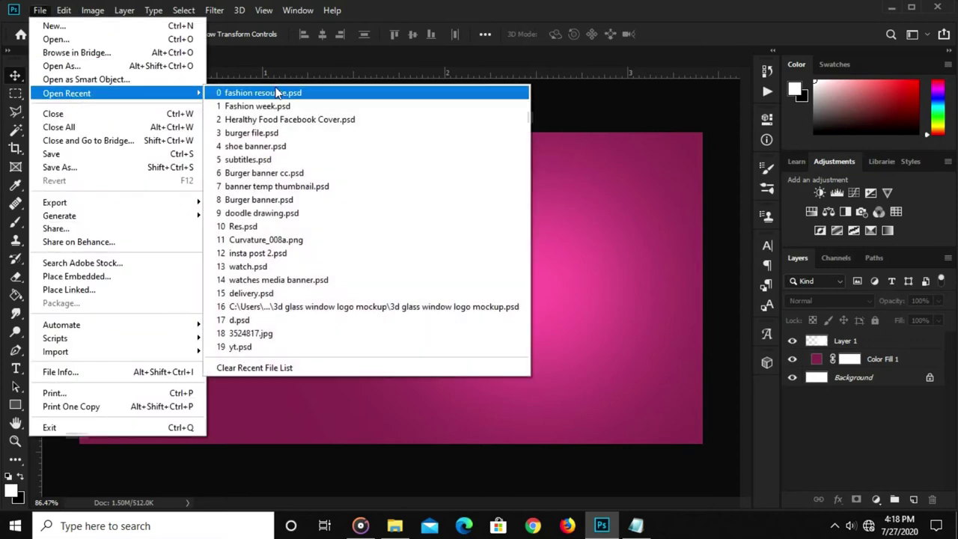
# Open fashion resource.psd and drag the woman cut-out into the banner.
pyautogui.click(277, 92)
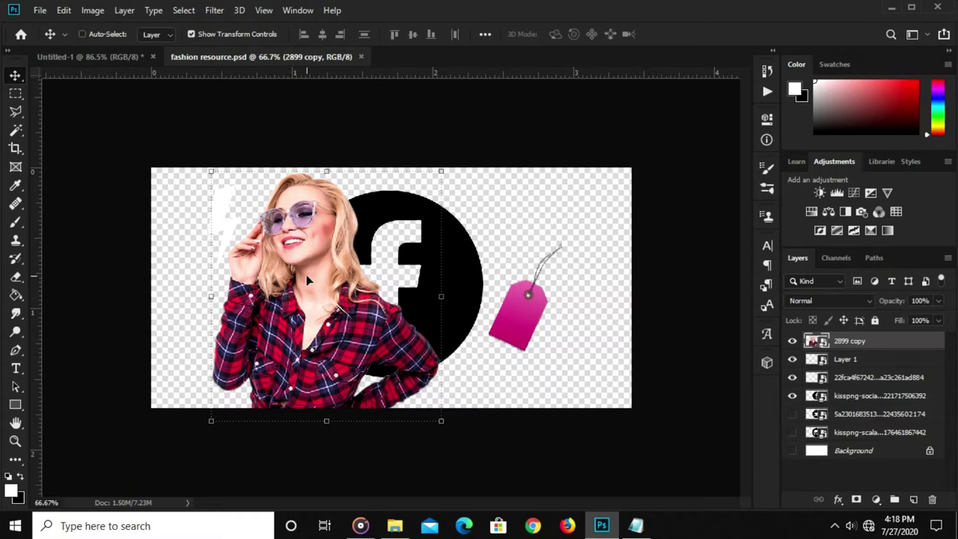
pyautogui.moveTo(307, 280)
pyautogui.mouseDown()
pyautogui.moveTo(119, 48)
pyautogui.moveTo(296, 233)
pyautogui.moveTo(569, 319)
pyautogui.mouseUp()
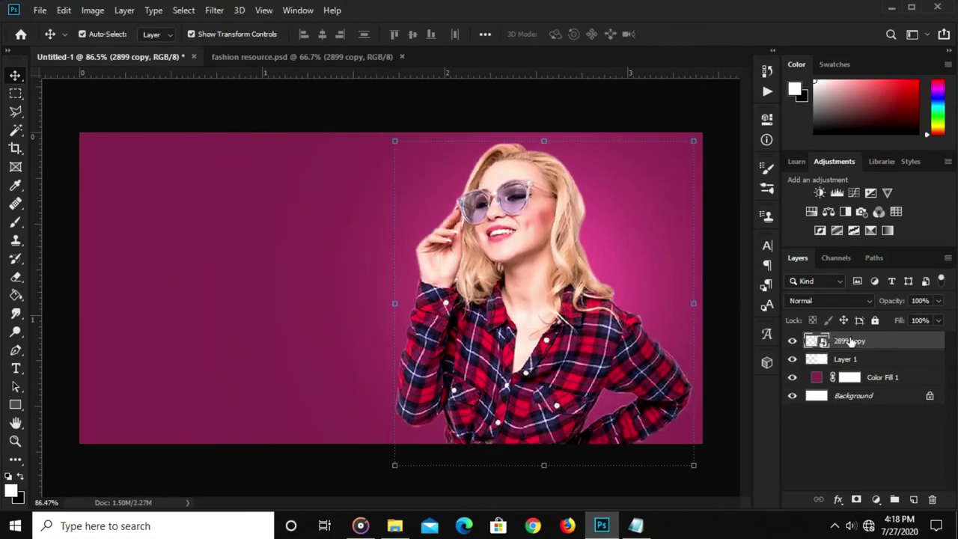
pyautogui.rightClick(850, 341)
pyautogui.click(588, 166)
# Scale the woman to about 94% and nudge her slightly up and left.
pyautogui.hotkey('ctrl', 't')
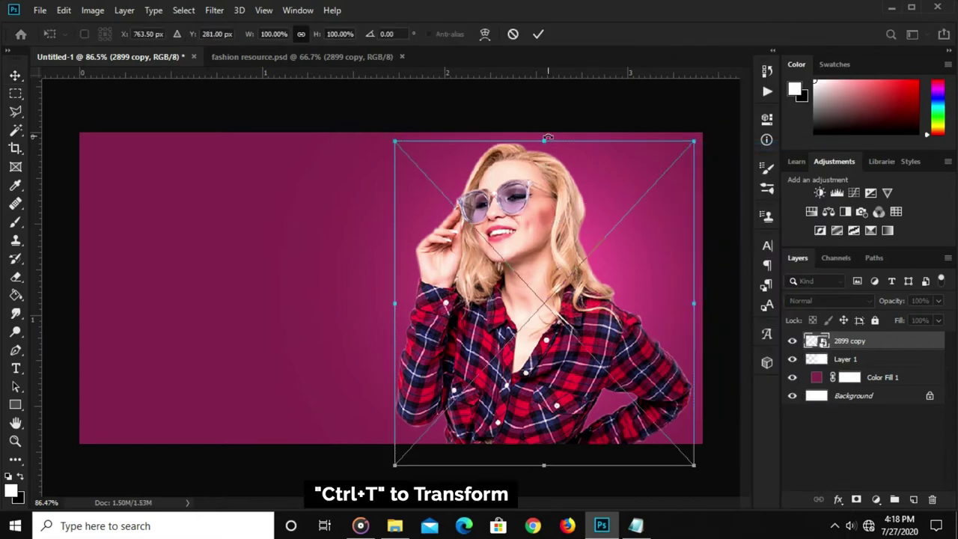
pyautogui.moveTo(547, 140); pyautogui.dragTo(544, 159)
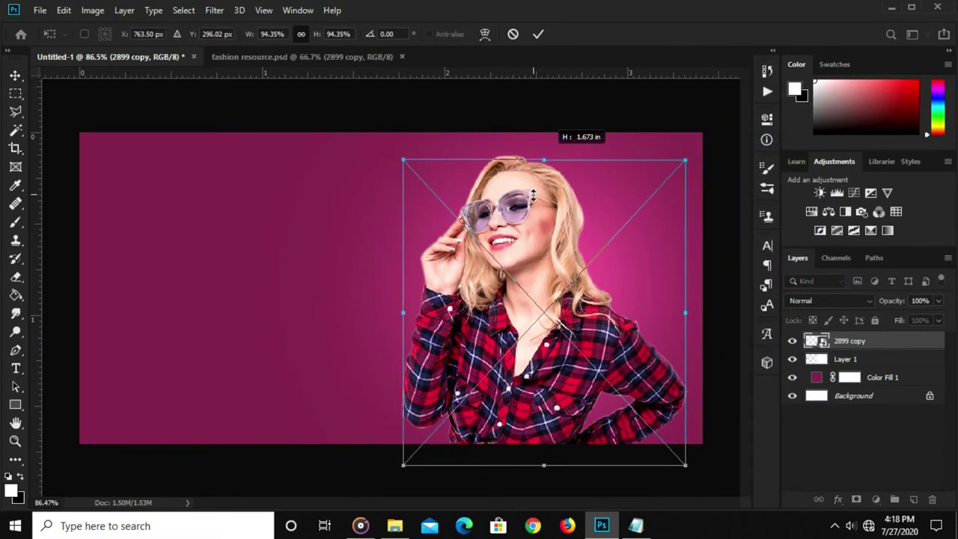
pyautogui.press('Return')
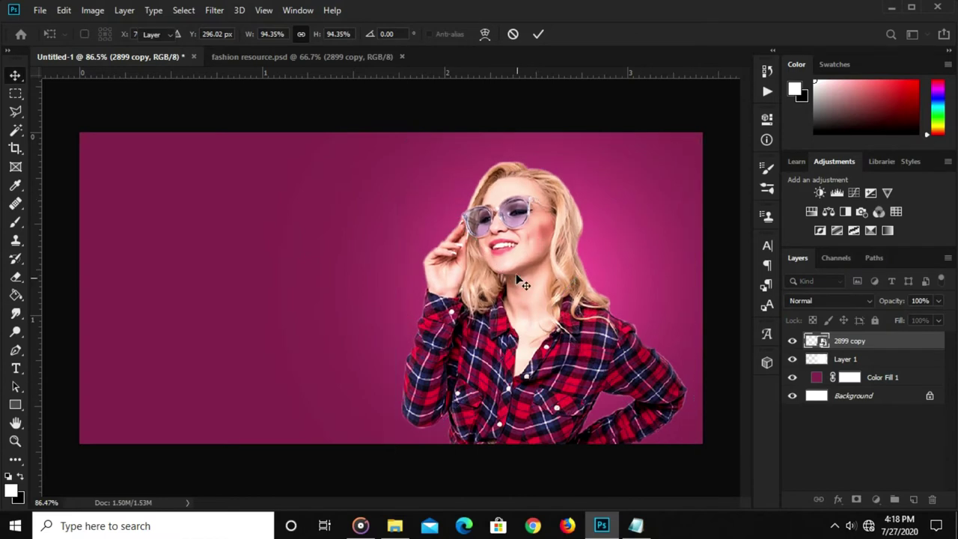
pyautogui.moveTo(514, 271); pyautogui.dragTo(511, 262)
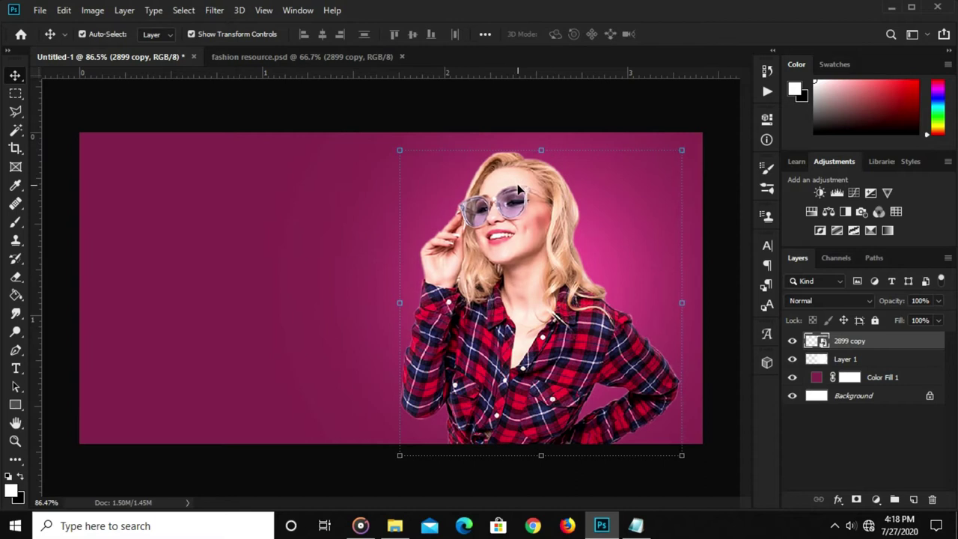
pyautogui.click(531, 111)
pyautogui.click(517, 265)
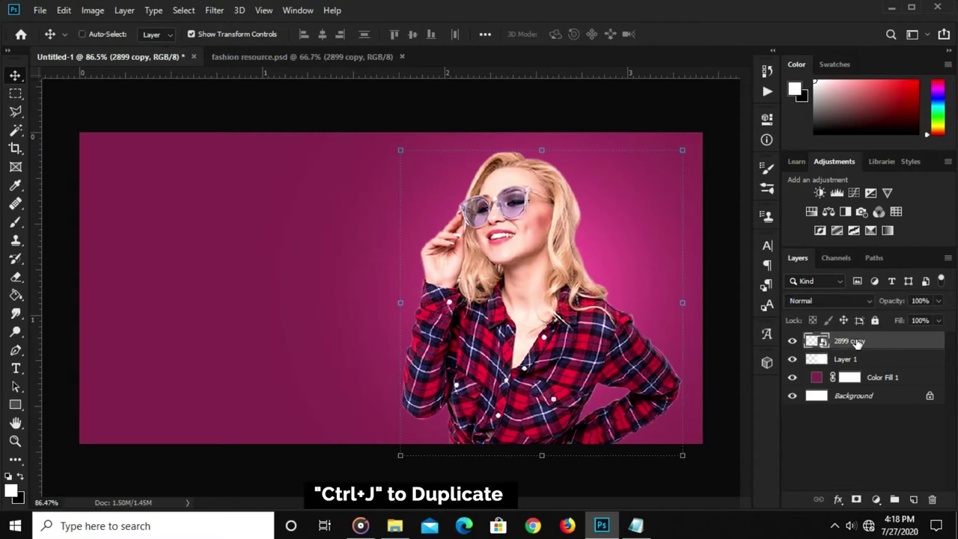
# Duplicate the woman layer and rasterize the 2899 copy 2 layer.
pyautogui.hotkey('ctrl', 'j')
pyautogui.click(868, 360)
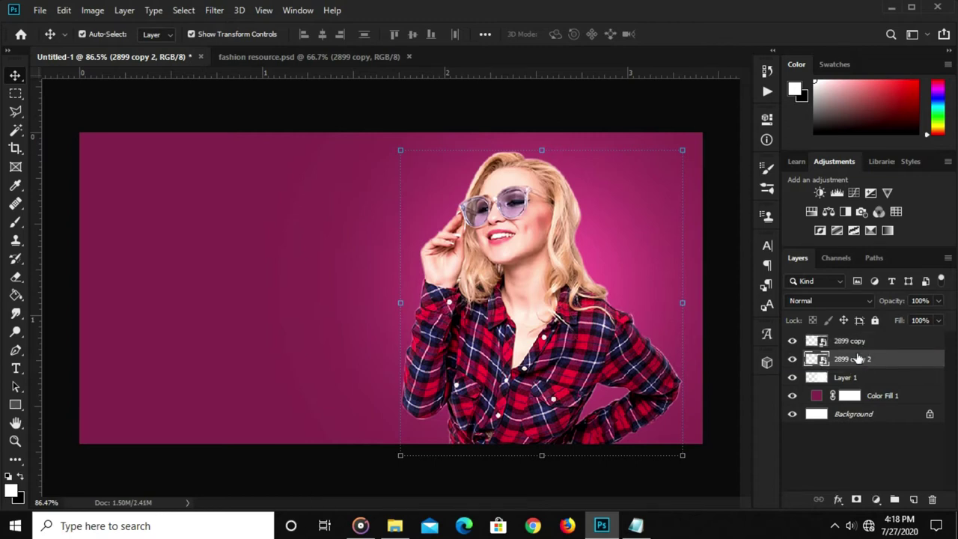
pyautogui.rightClick(873, 359)
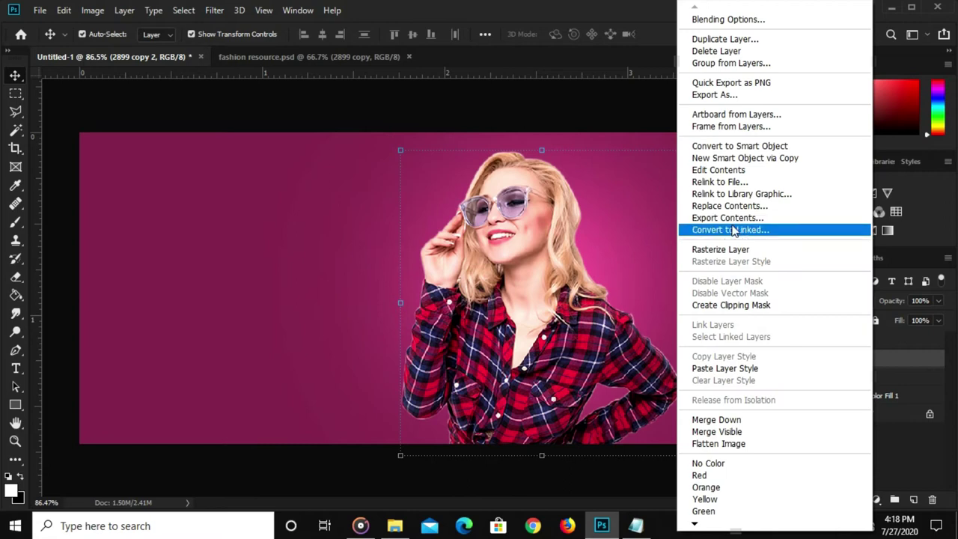
pyautogui.click(731, 249)
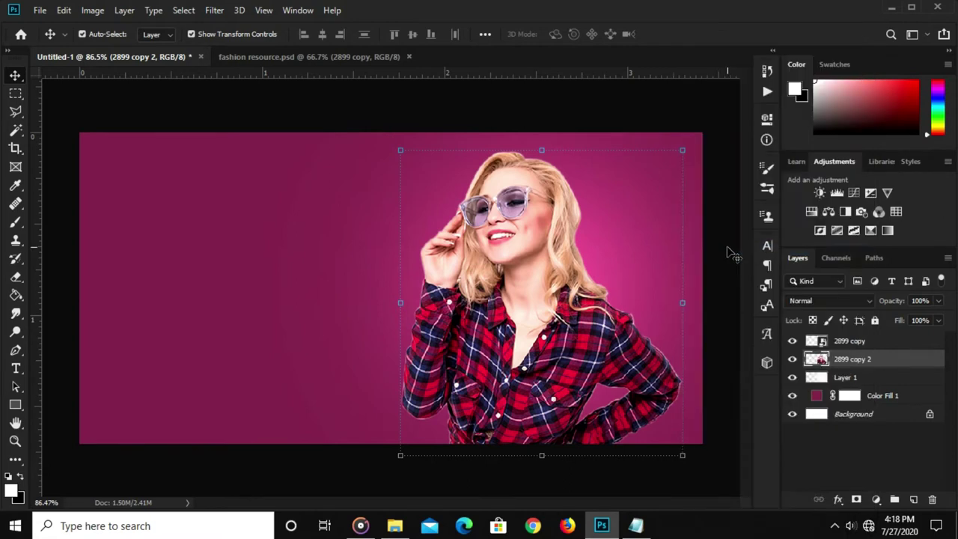
# Load the woman's outline as a selection and expand it by 7 pixels.
pyautogui.keyDown('ctrl'); pyautogui.click(823, 360); pyautogui.keyUp('ctrl')
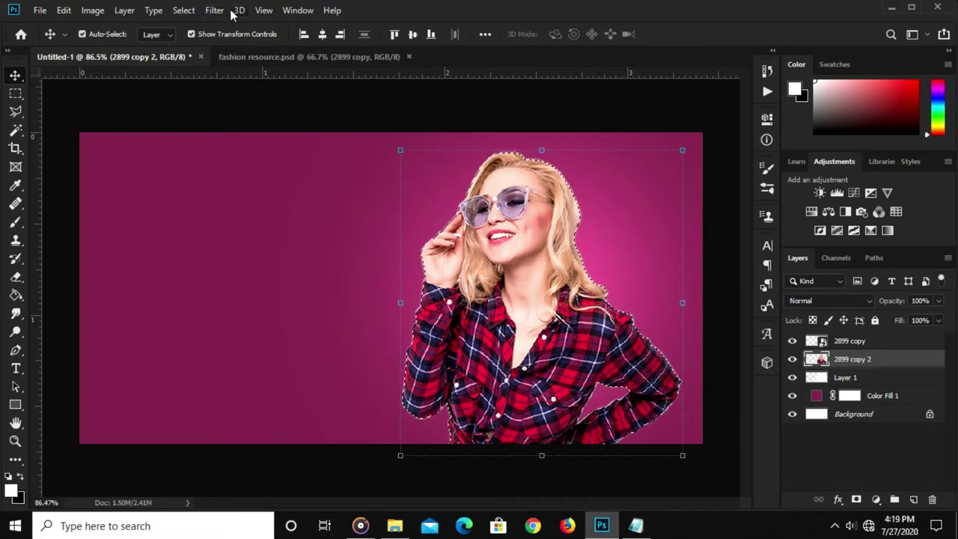
pyautogui.click(179, 10)
pyautogui.moveTo(196, 210)
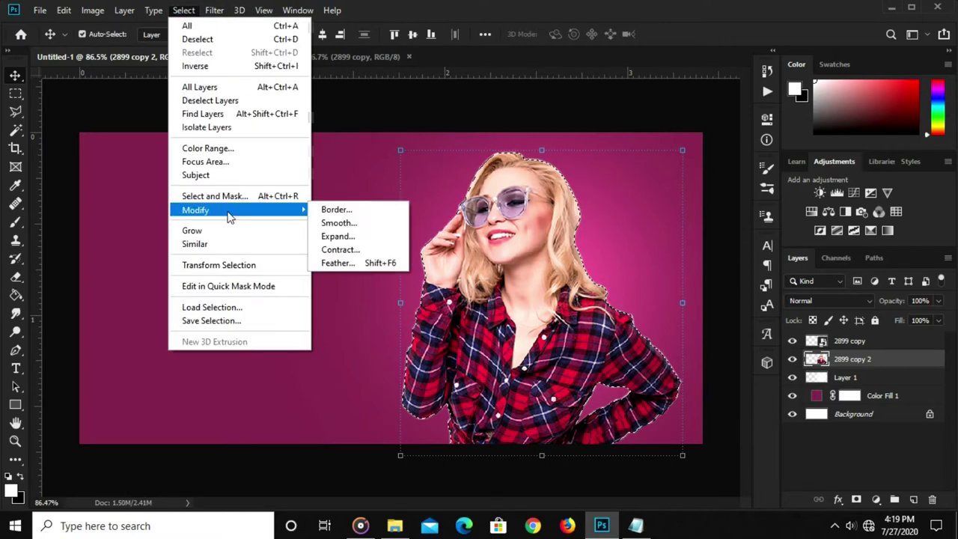
pyautogui.click(343, 236)
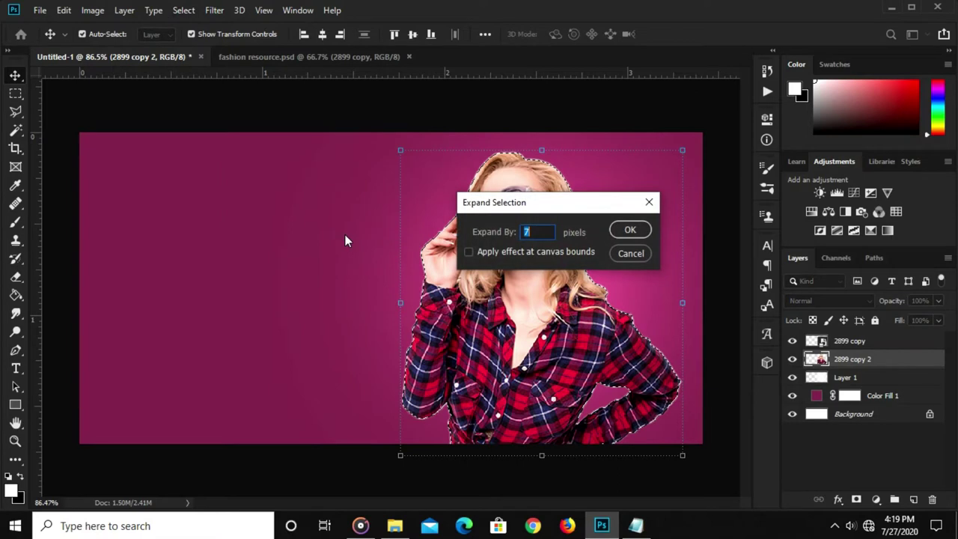
pyautogui.click(628, 228)
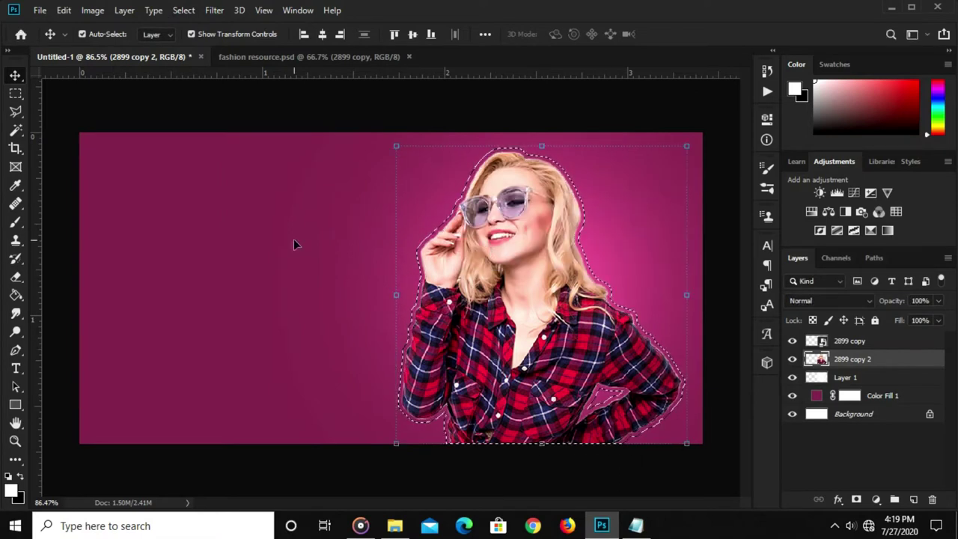
pyautogui.click(15, 93)
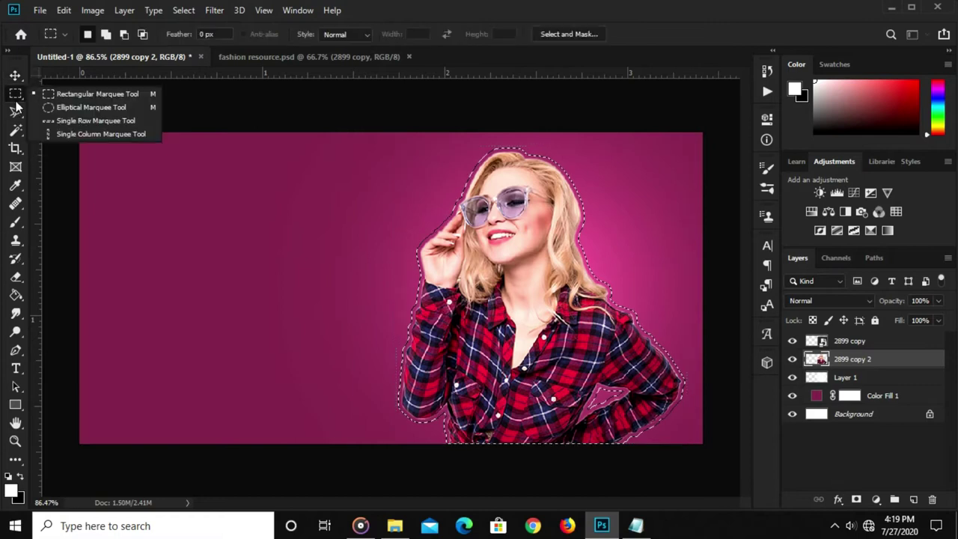
# Stroke the expanded selection with a 3 px white centre line, then deselect.
pyautogui.click(79, 93)
pyautogui.rightClick(515, 276)
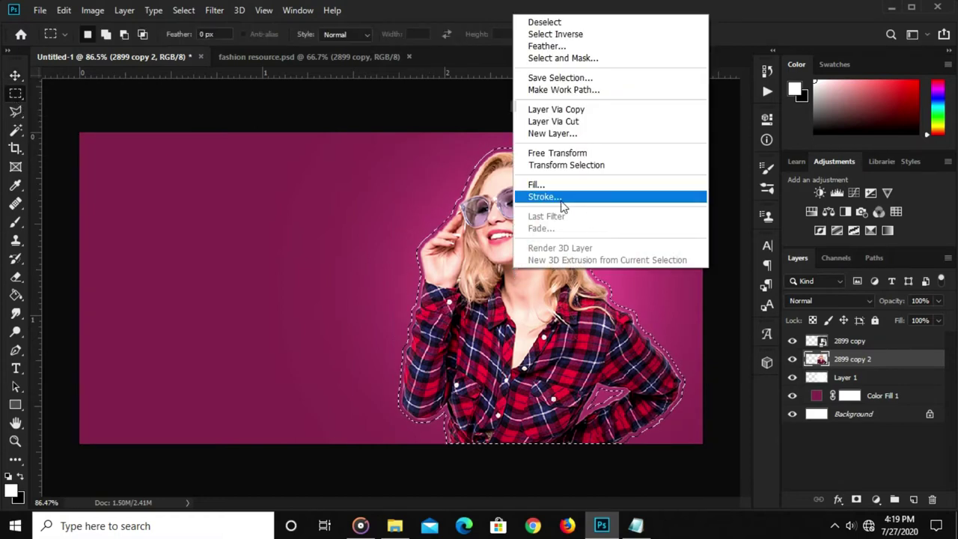
pyautogui.click(545, 197)
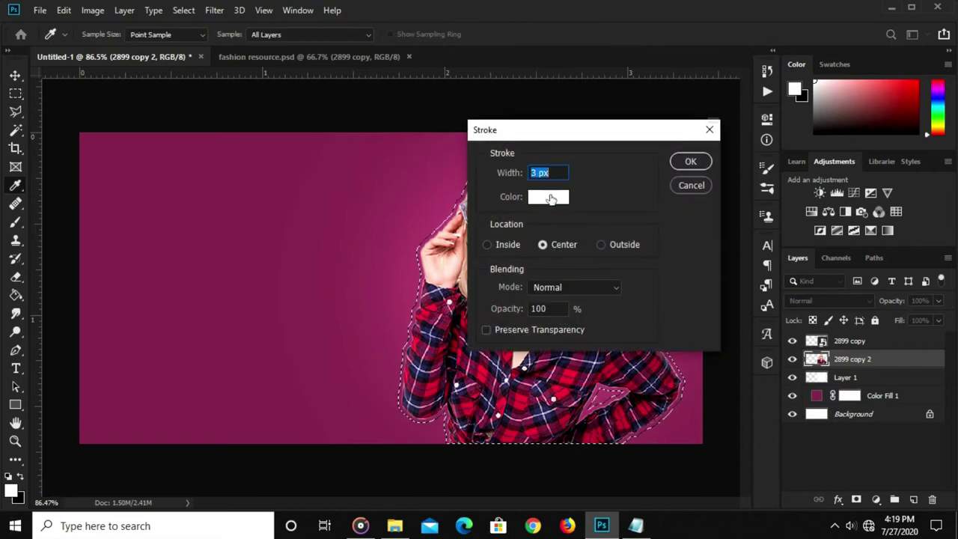
pyautogui.click(549, 196)
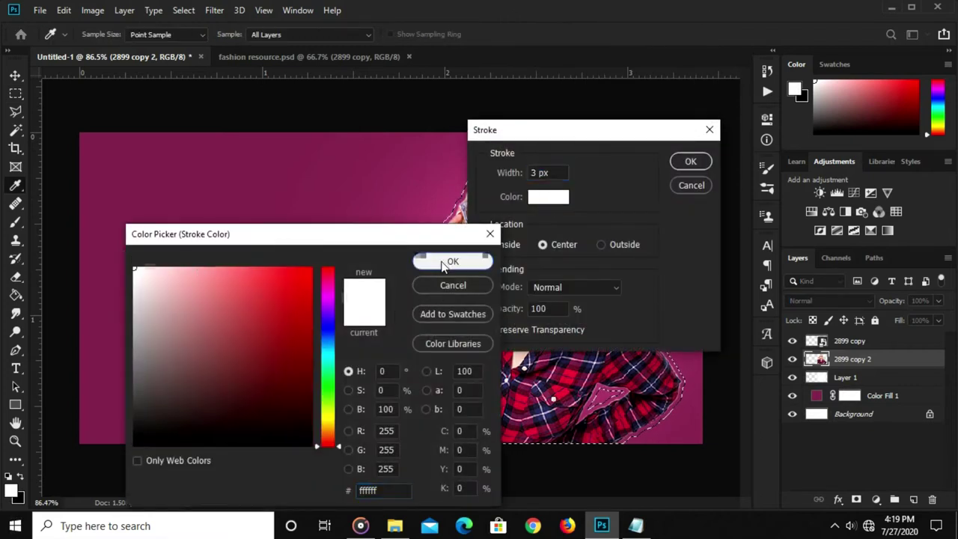
pyautogui.click(449, 261)
pyautogui.click(684, 160)
pyautogui.hotkey('ctrl', 'd')
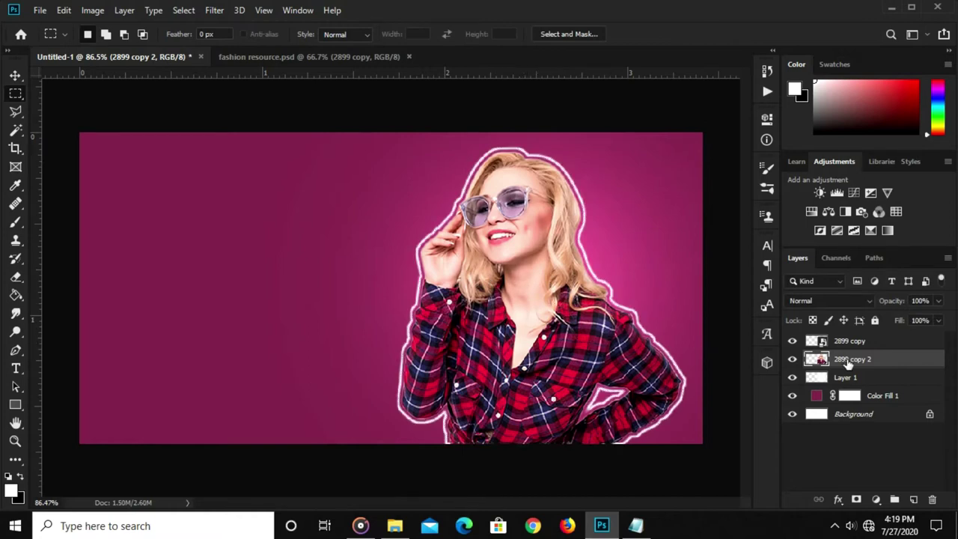
pyautogui.hotkey('ctrl', '+')
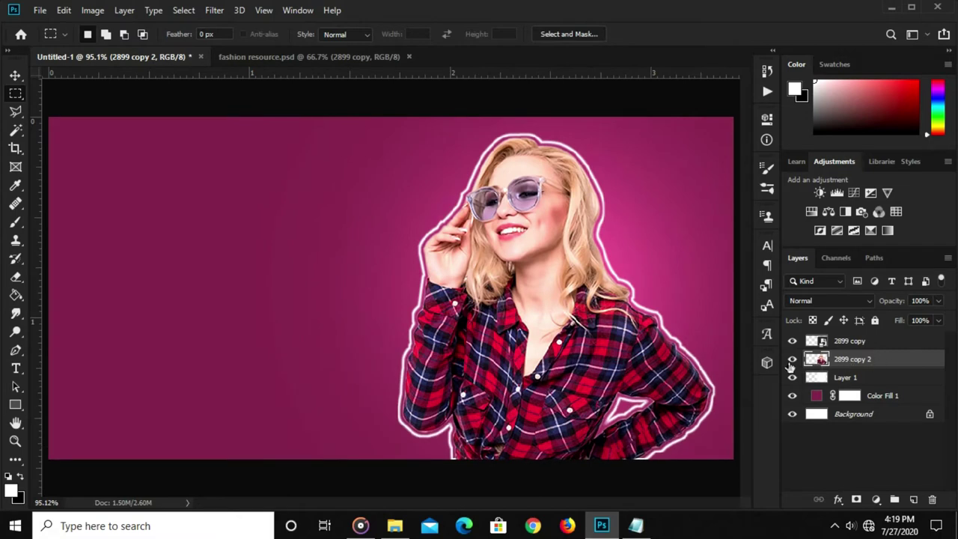
pyautogui.click(791, 360)
pyautogui.click(792, 361)
# Add a layer mask to 2899 copy 2 and set up a hard 94 px black brush.
pyautogui.click(855, 499)
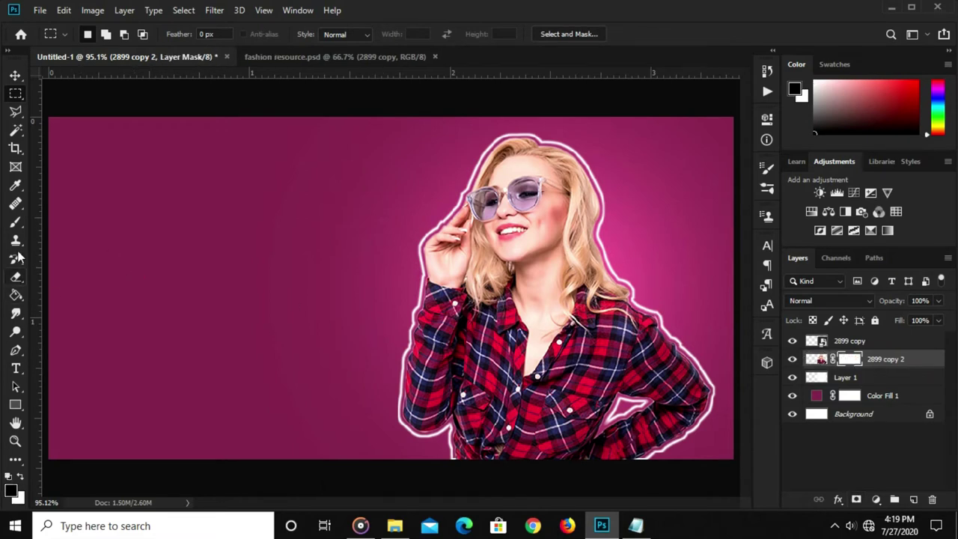
pyautogui.click(15, 222)
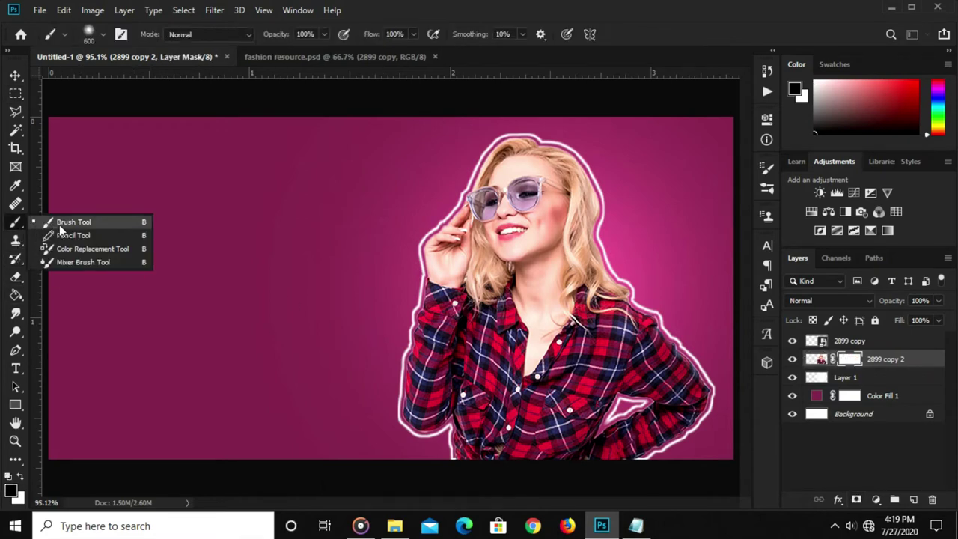
pyautogui.click(59, 223)
pyautogui.click(96, 41)
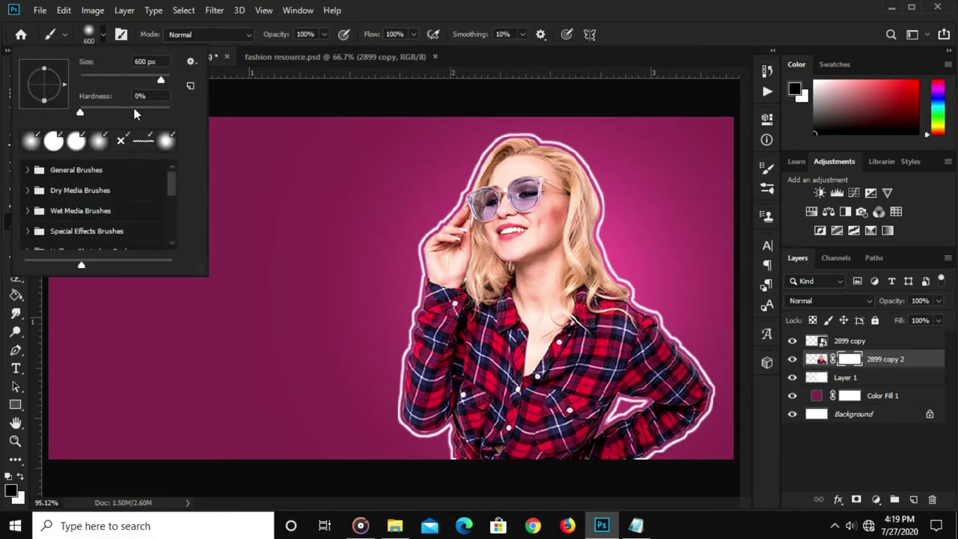
pyautogui.moveTo(85, 113); pyautogui.dragTo(161, 110)
pyautogui.moveTo(136, 80); pyautogui.dragTo(122, 83)
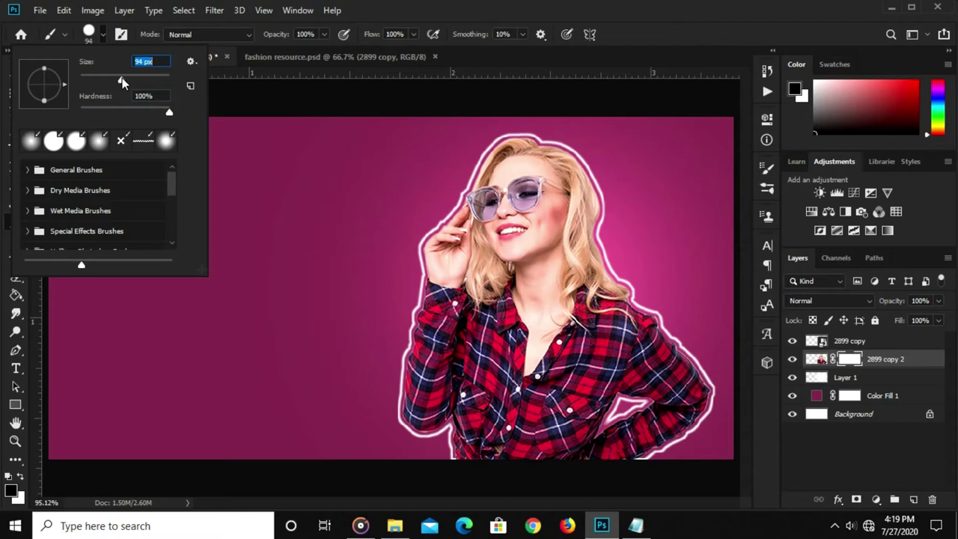
pyautogui.click(499, 47)
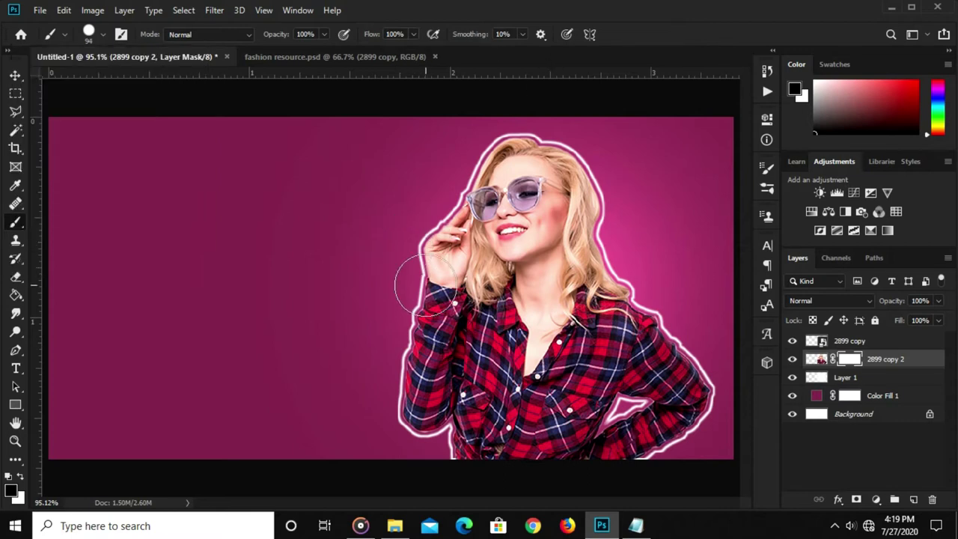
pyautogui.scroll(1, 432, 298)
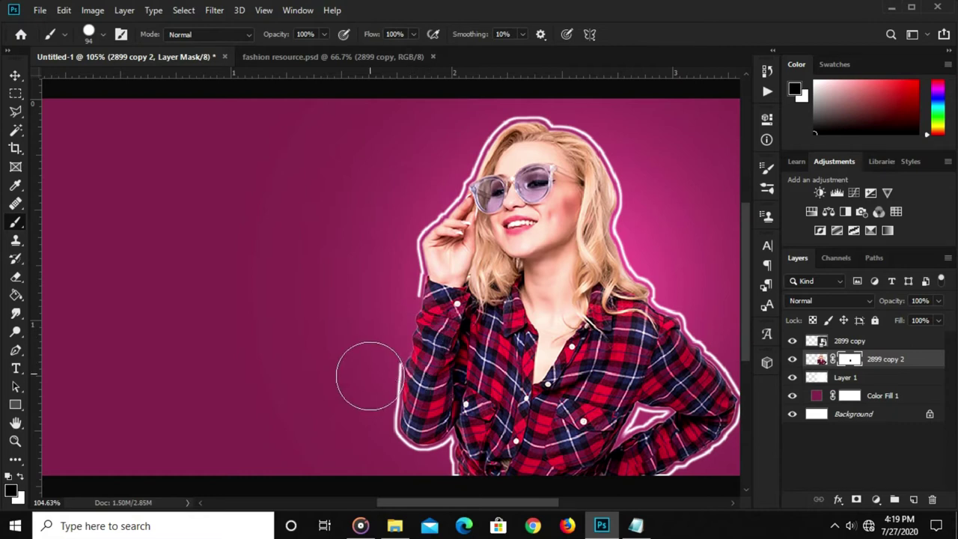
pyautogui.click(11, 490)
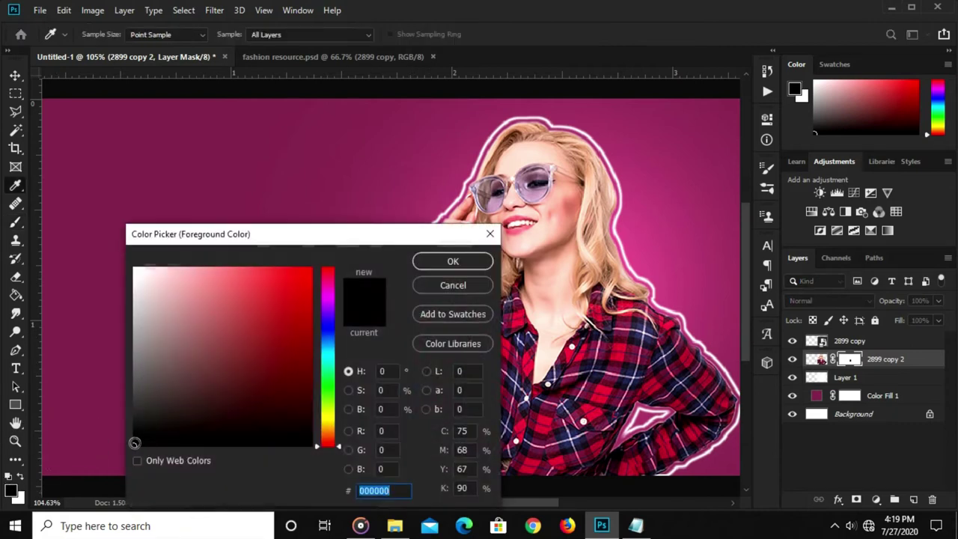
pyautogui.click(421, 265)
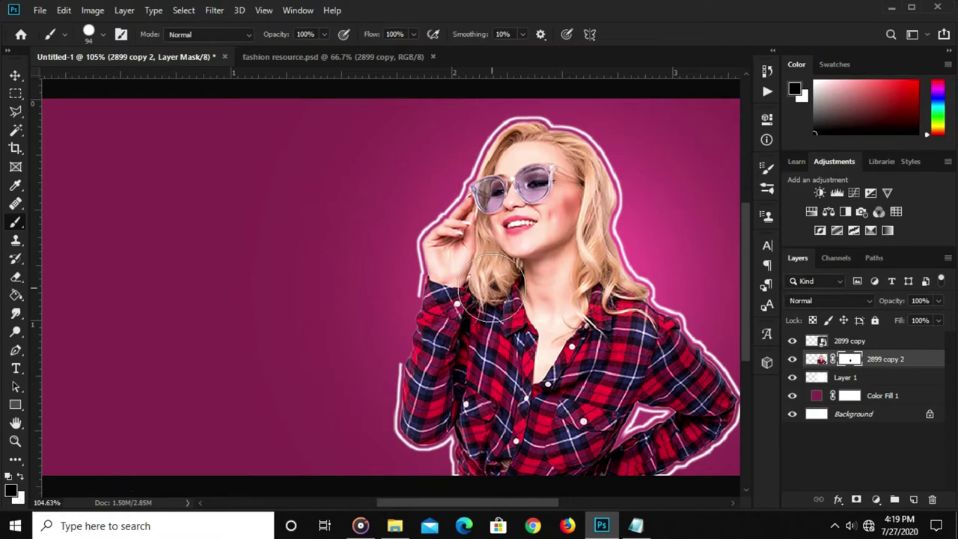
# Paint black on the mask to hide the outline at the hand, hair and elbow.
pyautogui.moveTo(460, 175)
pyautogui.mouseDown()
pyautogui.moveTo(455, 192)
pyautogui.moveTo(471, 142)
pyautogui.mouseUp()
pyautogui.moveTo(622, 198); pyautogui.dragTo(674, 329)
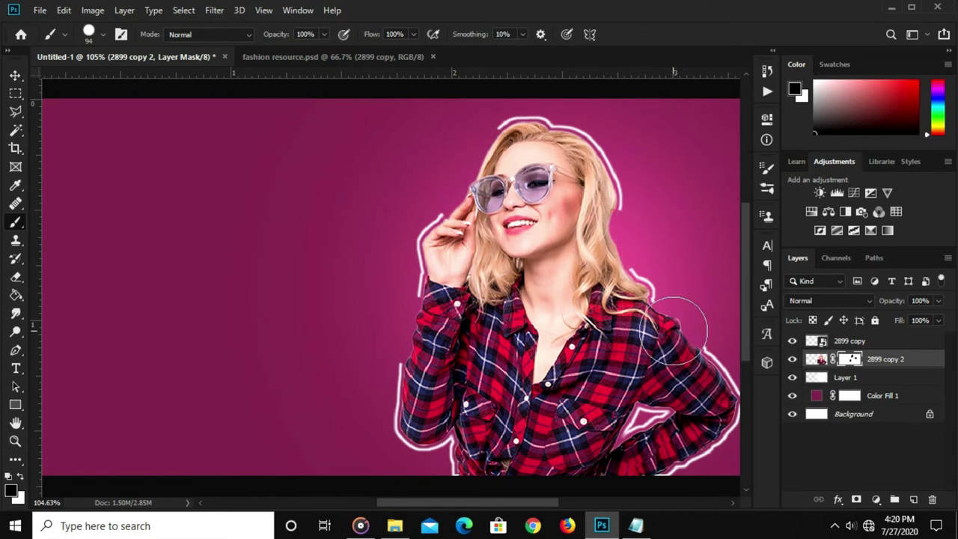
pyautogui.scroll(-2, 628, 269)
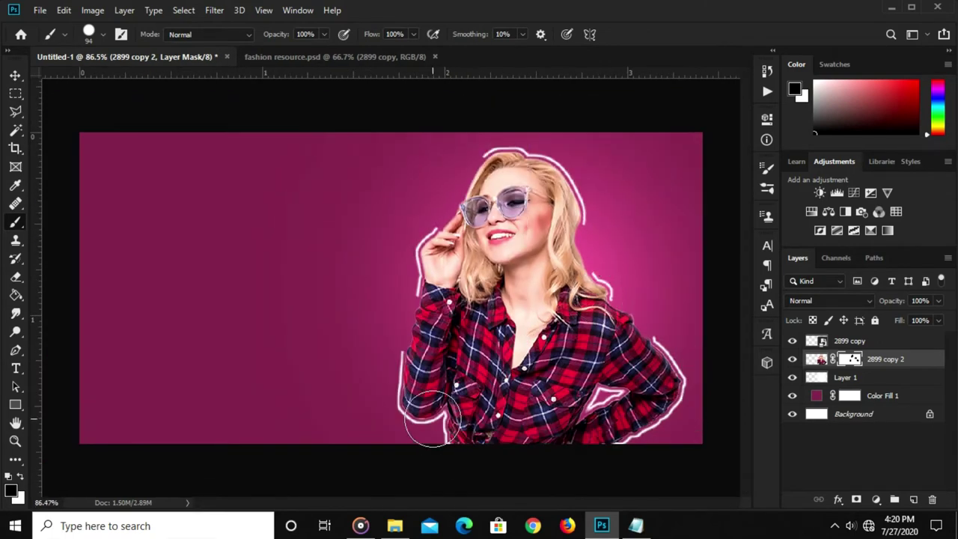
pyautogui.press('[')
pyautogui.press('[')
pyautogui.press('[')
pyautogui.press('[')
pyautogui.press('[')
pyautogui.press('[')
pyautogui.press('[')
pyautogui.moveTo(610, 395)
pyautogui.mouseDown()
pyautogui.moveTo(591, 405)
pyautogui.moveTo(641, 395)
pyautogui.moveTo(607, 387)
pyautogui.mouseUp()
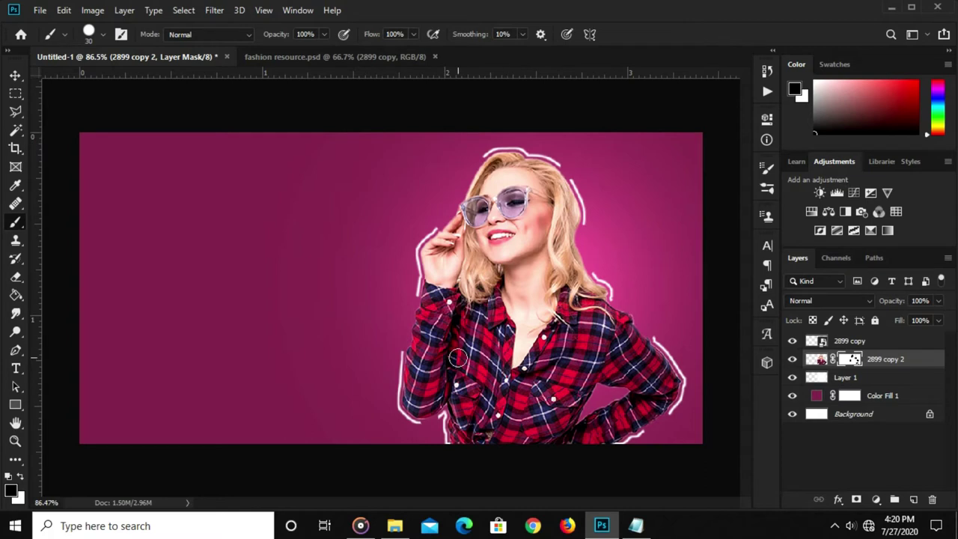
# Draw a white rectangle at the top-left with 42 px rounded corners.
pyautogui.press('v')
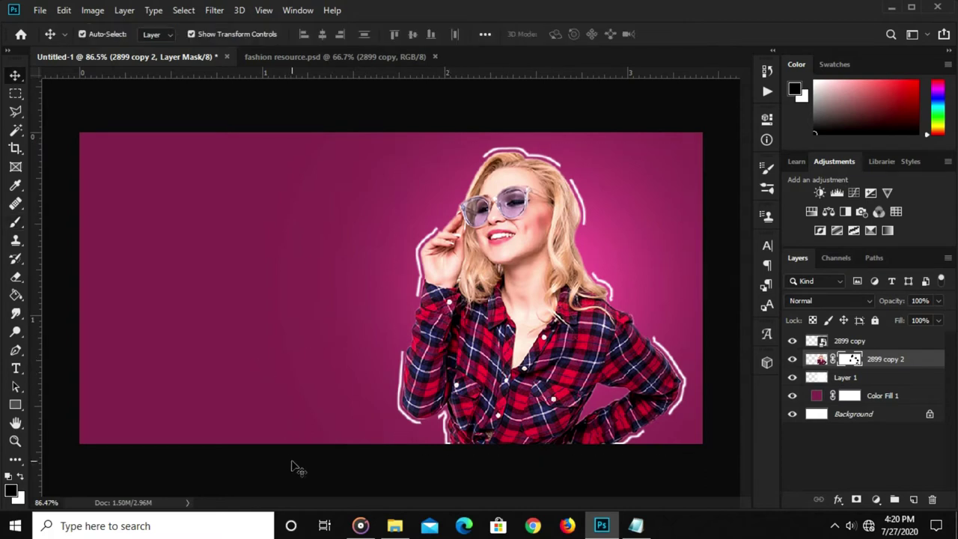
pyautogui.click(297, 467)
pyautogui.scroll(1, 310, 465)
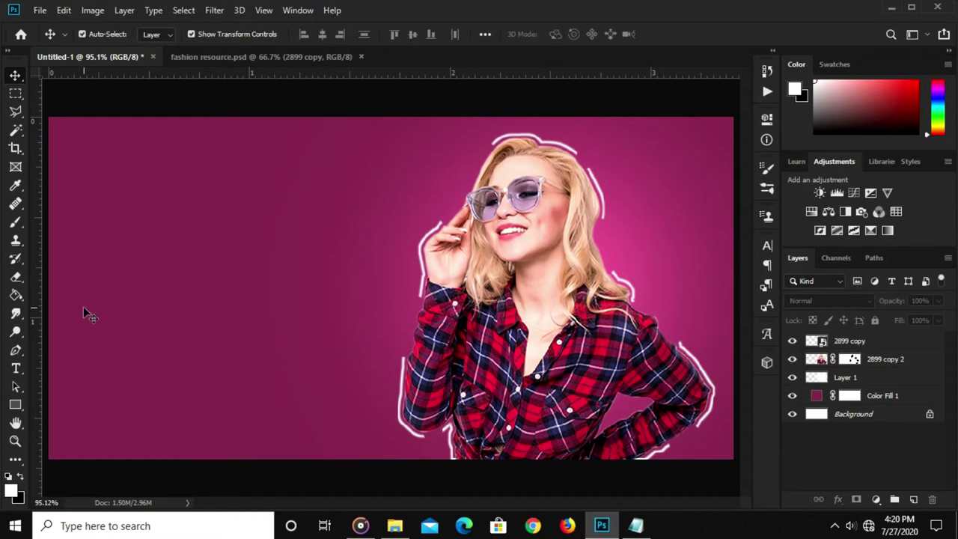
pyautogui.hotkey('ctrl', '-')
pyautogui.hotkey('ctrl', '+')
pyautogui.click(14, 403)
pyautogui.rightClick(13, 403)
pyautogui.click(61, 405)
pyautogui.click(158, 34)
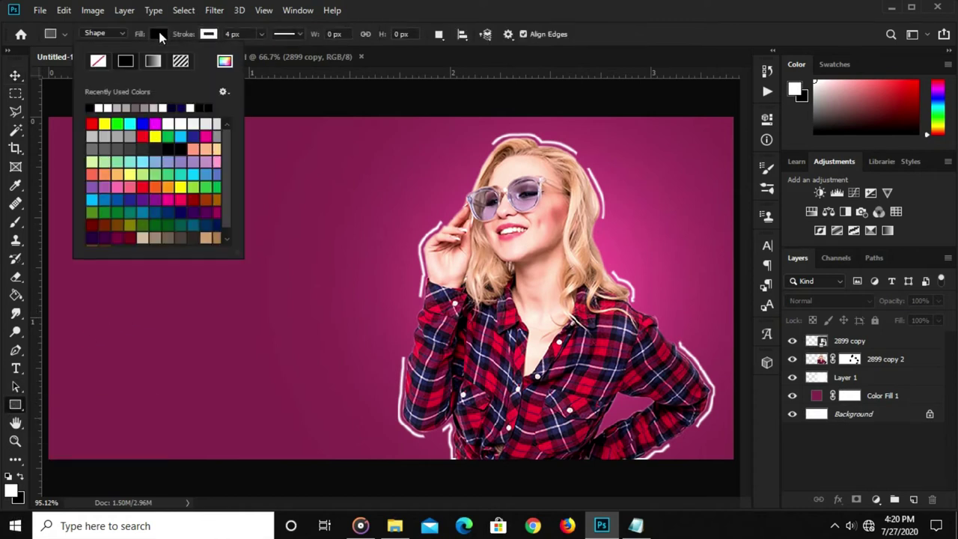
pyautogui.click(100, 109)
pyautogui.click(517, 39)
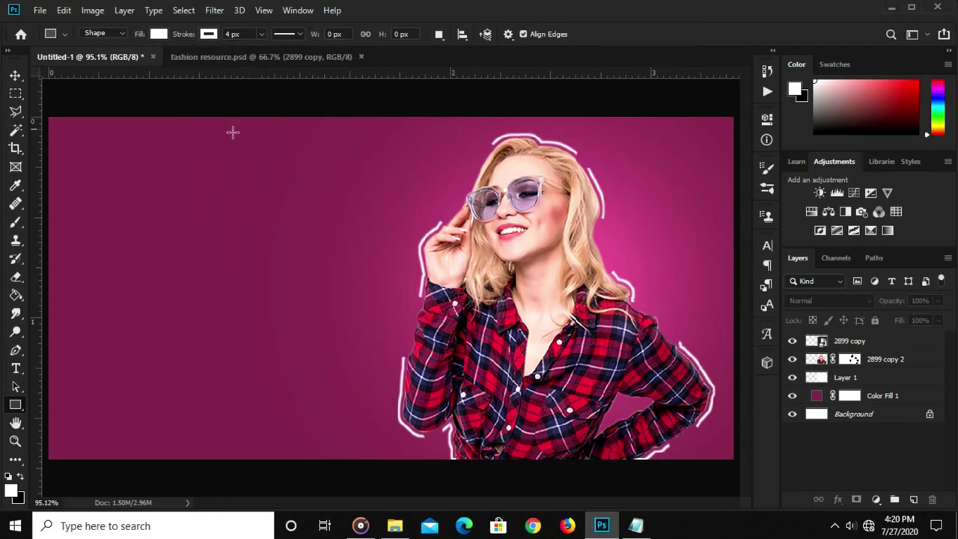
pyautogui.moveTo(113, 113); pyautogui.dragTo(241, 140)
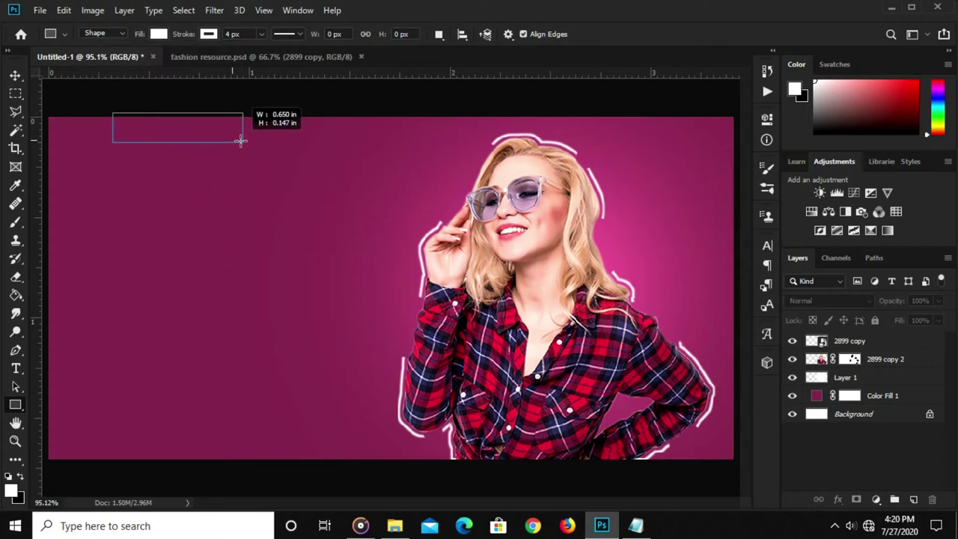
pyautogui.moveTo(683, 254)
pyautogui.mouseDown()
pyautogui.moveTo(712, 260)
pyautogui.moveTo(741, 149)
pyautogui.mouseUp()
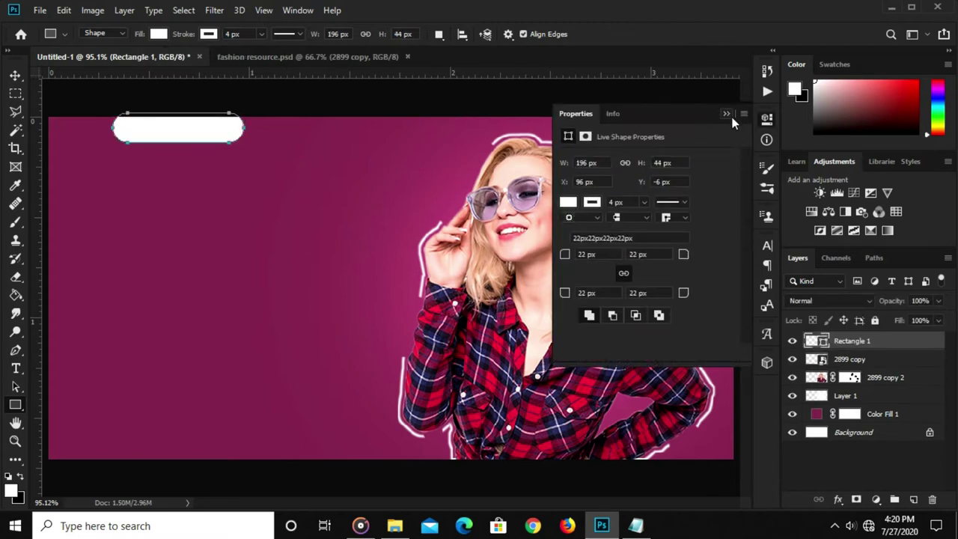
pyautogui.click(726, 113)
# Stretch the white pill wider to the right.
pyautogui.press('v')
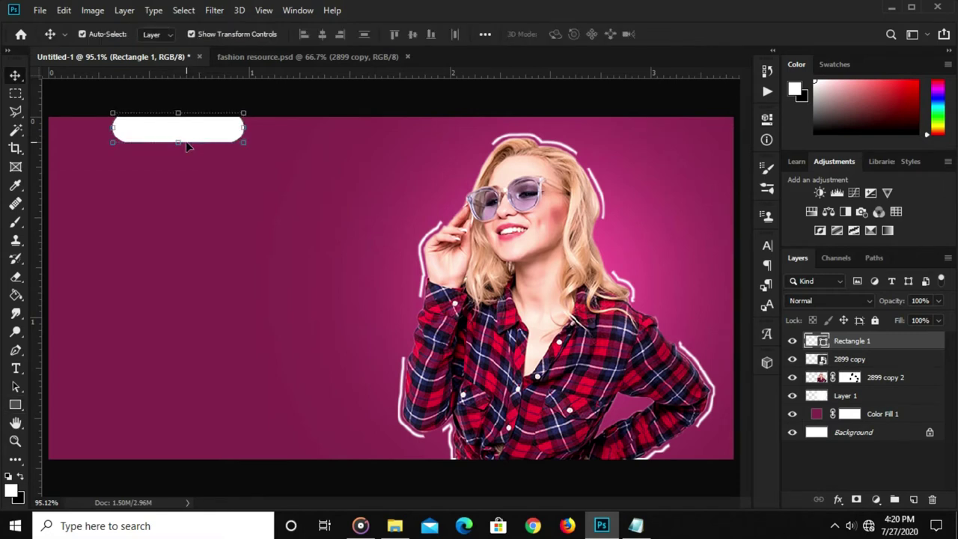
pyautogui.hotkey('ctrl', 't')
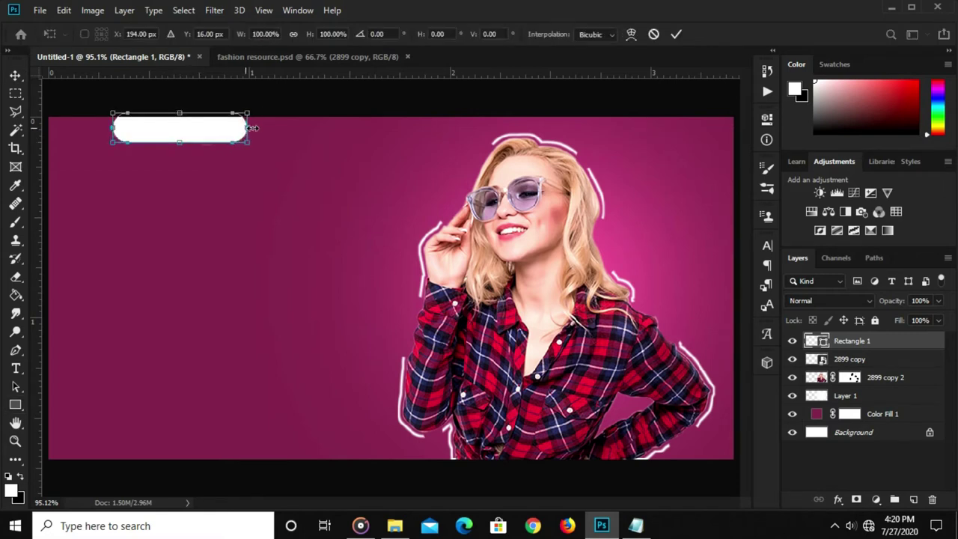
pyautogui.moveTo(237, 131); pyautogui.dragTo(252, 131)
pyautogui.press('Return')
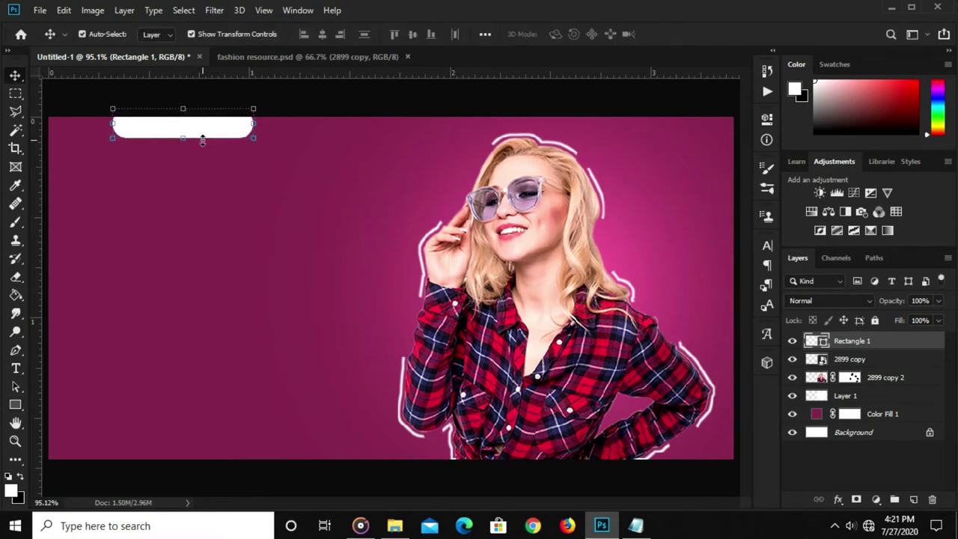
pyautogui.click(303, 110)
# Copy the words 'Fashion Week' from the Notepad notes.
pyautogui.click(15, 367)
pyautogui.click(635, 525)
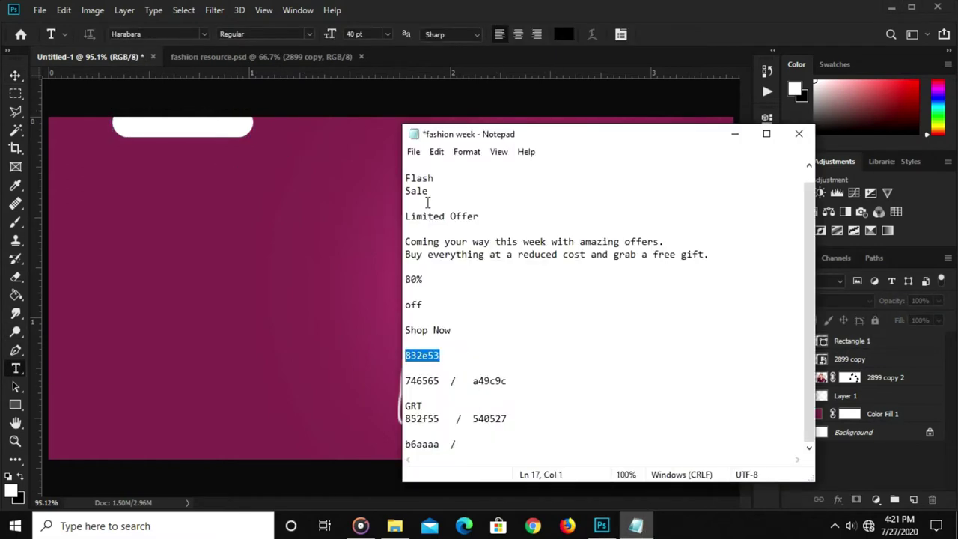
pyautogui.scroll(1, 428, 204)
pyautogui.moveTo(477, 170); pyautogui.dragTo(405, 167)
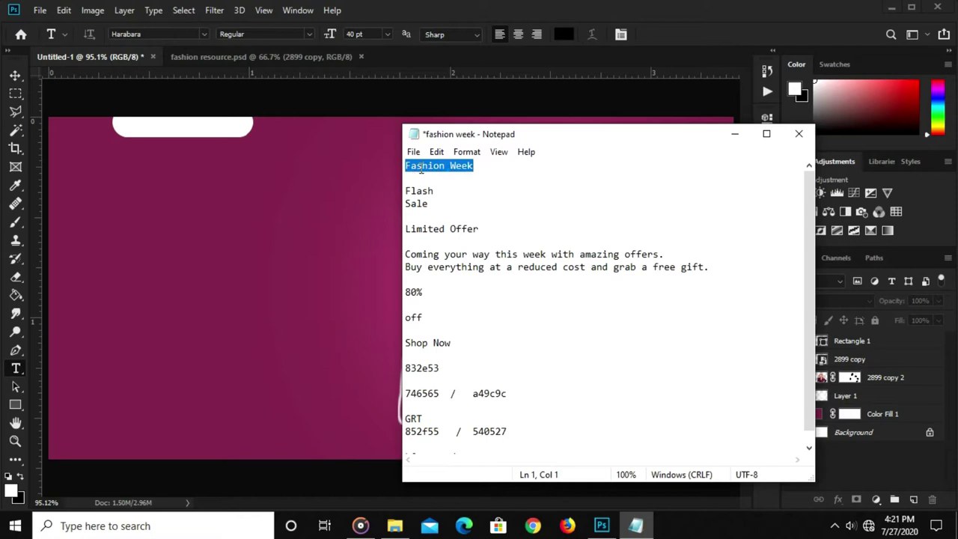
pyautogui.rightClick(439, 170)
pyautogui.click(449, 214)
pyautogui.click(277, 235)
# Paste 'Fashion Week' as a text layer coloured with the sampled magenta #832e53.
pyautogui.click(558, 34)
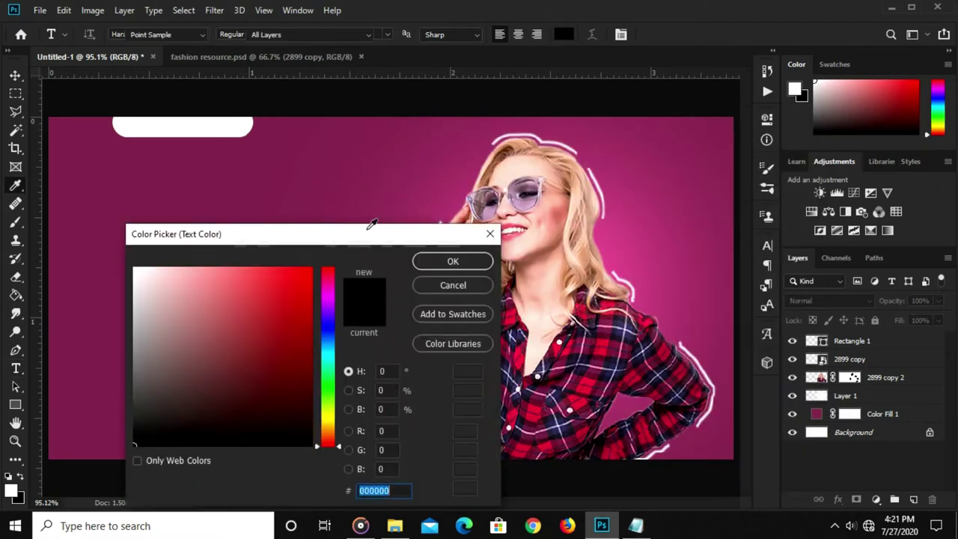
pyautogui.click(69, 402)
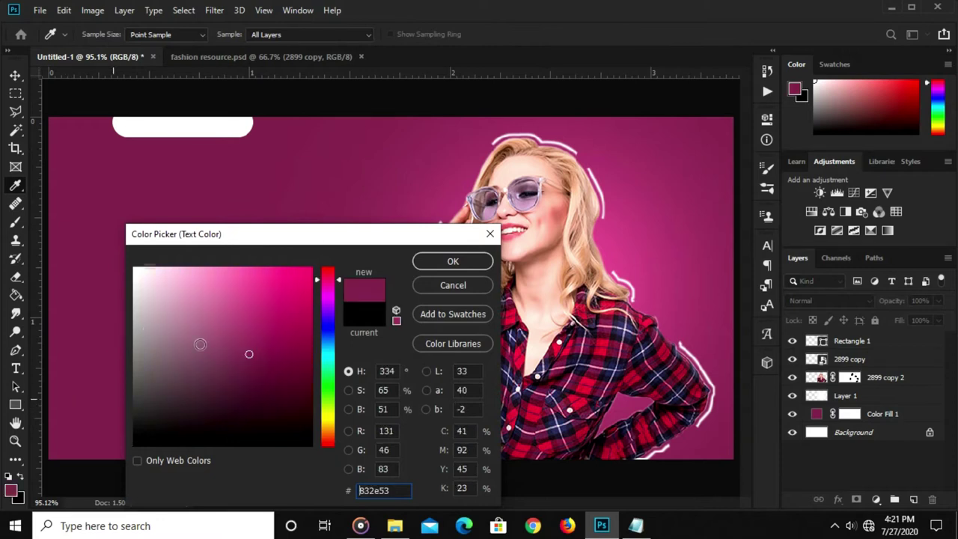
pyautogui.click(449, 261)
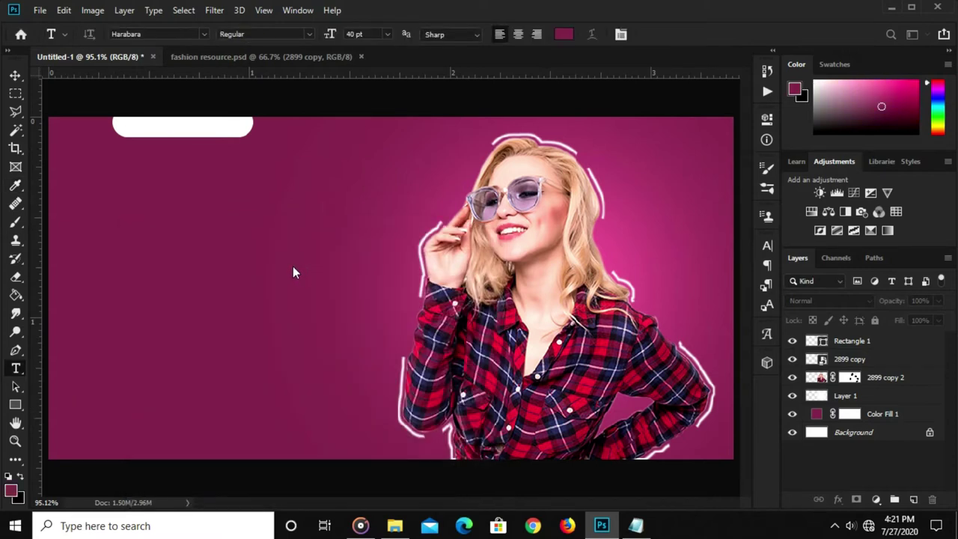
pyautogui.click(261, 241)
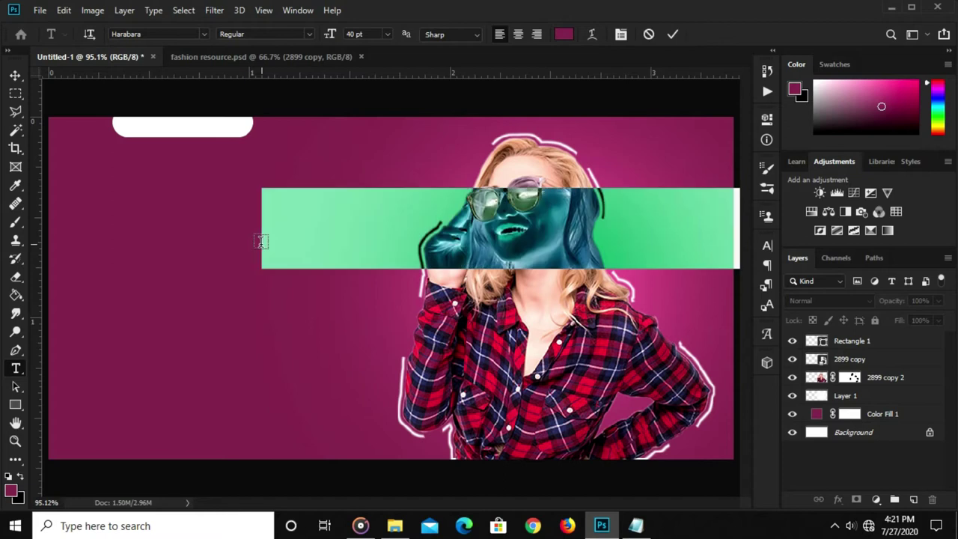
pyautogui.hotkey('ctrl', 'v')
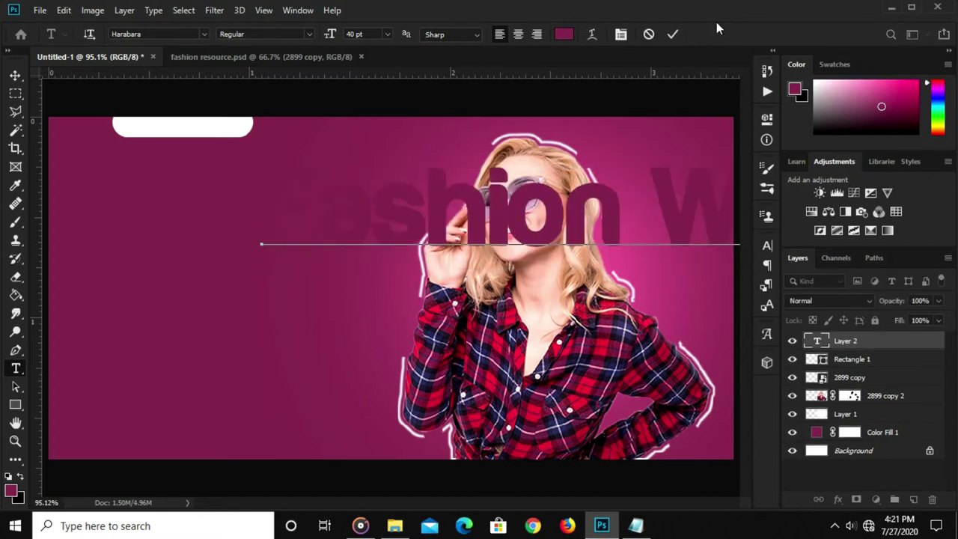
pyautogui.click(671, 33)
pyautogui.press('v')
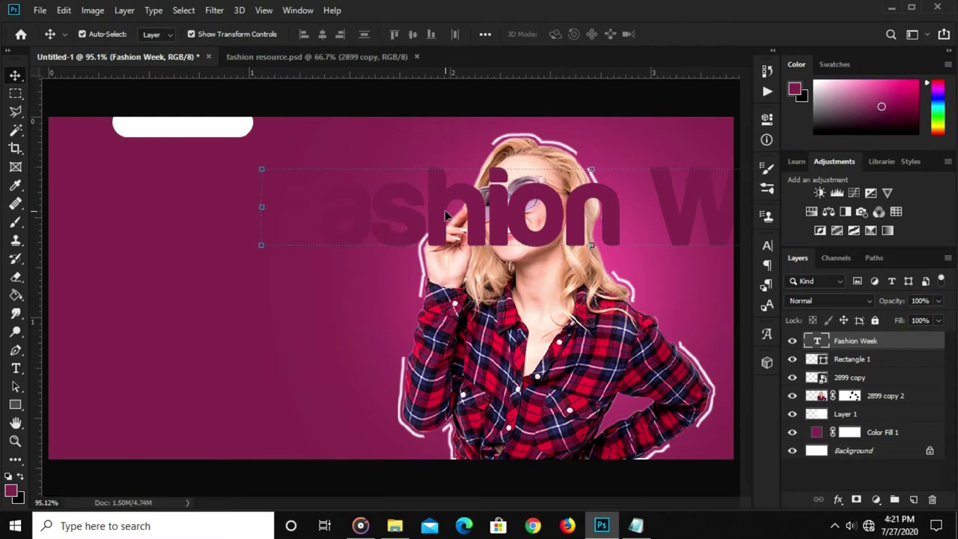
# Scale and move the Fashion Week text to fit inside the white pill.
pyautogui.press('t')
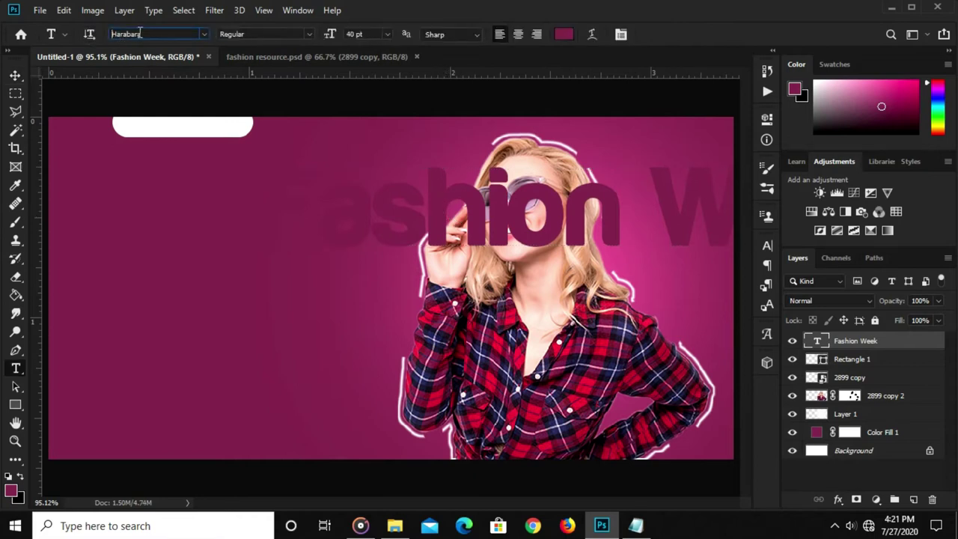
pyautogui.click(13, 76)
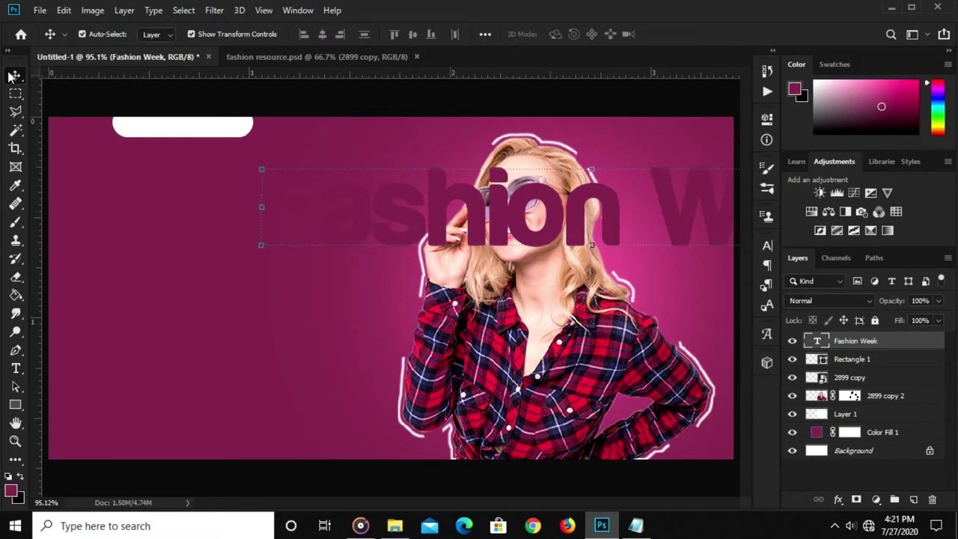
pyautogui.moveTo(591, 170)
pyautogui.mouseDown()
pyautogui.moveTo(592, 241)
pyautogui.moveTo(213, 148)
pyautogui.moveTo(226, 155)
pyautogui.moveTo(200, 139)
pyautogui.mouseUp()
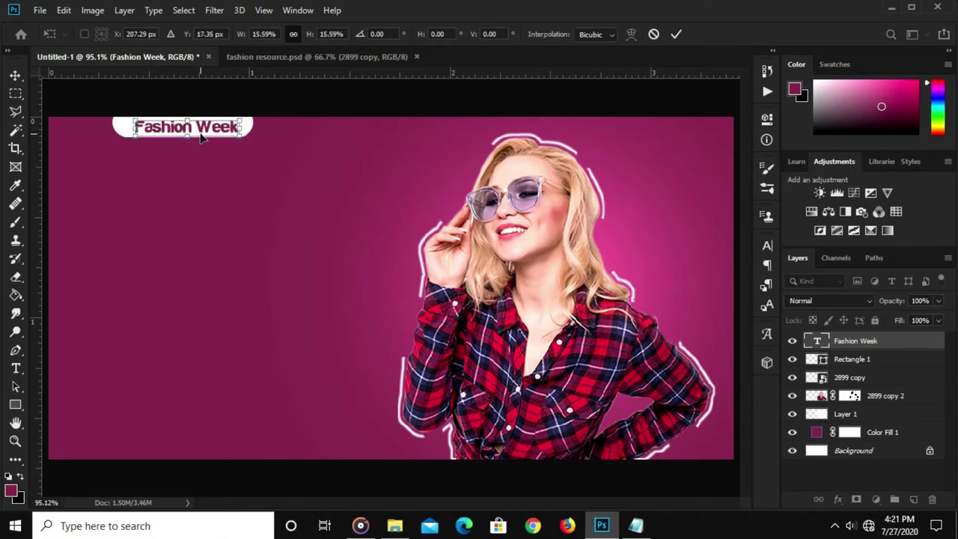
pyautogui.press('Return')
pyautogui.click(265, 166)
pyautogui.click(239, 132)
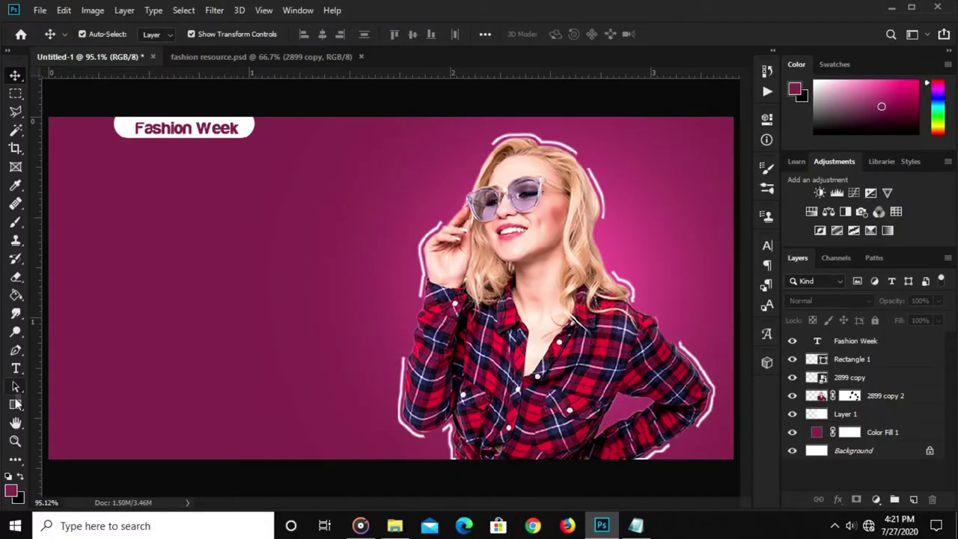
pyautogui.click(16, 404)
# Draw a rectangle on the banner's left side and fill it white.
pyautogui.click(49, 407)
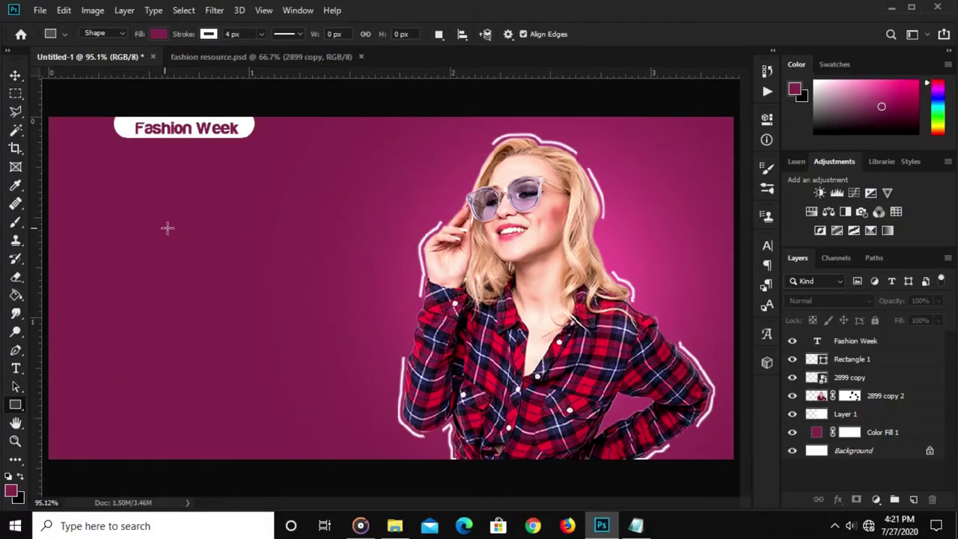
pyautogui.moveTo(81, 231); pyautogui.dragTo(280, 300)
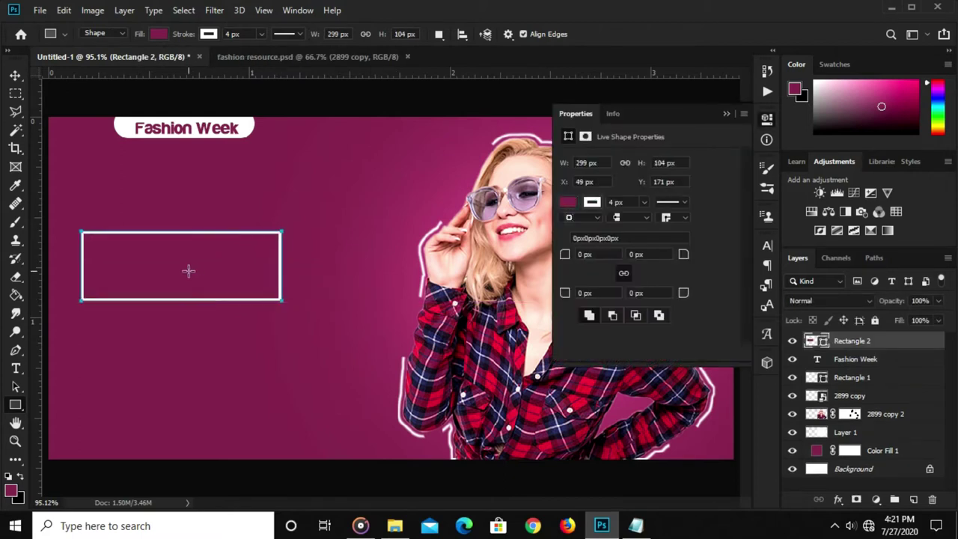
pyautogui.click(568, 204)
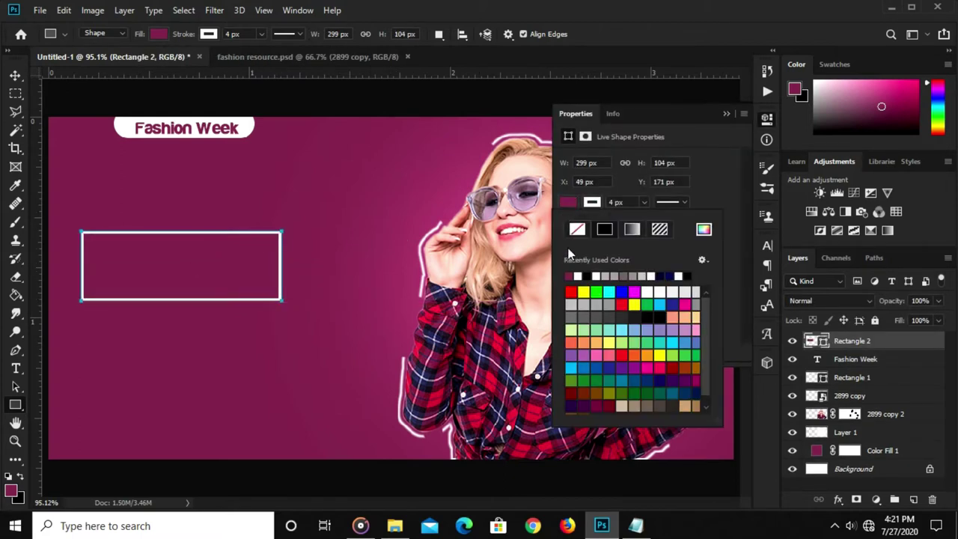
pyautogui.click(577, 275)
pyautogui.click(681, 165)
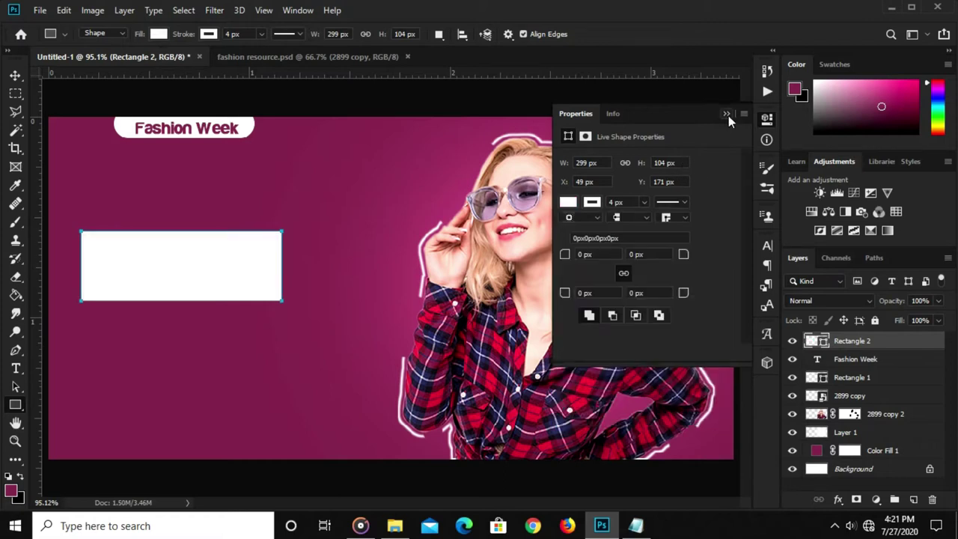
pyautogui.click(727, 115)
# Fine-tune the white rectangle's width and position below the pill.
pyautogui.press('v')
pyautogui.moveTo(184, 284)
pyautogui.mouseDown()
pyautogui.moveTo(183, 263)
pyautogui.moveTo(181, 285)
pyautogui.mouseUp()
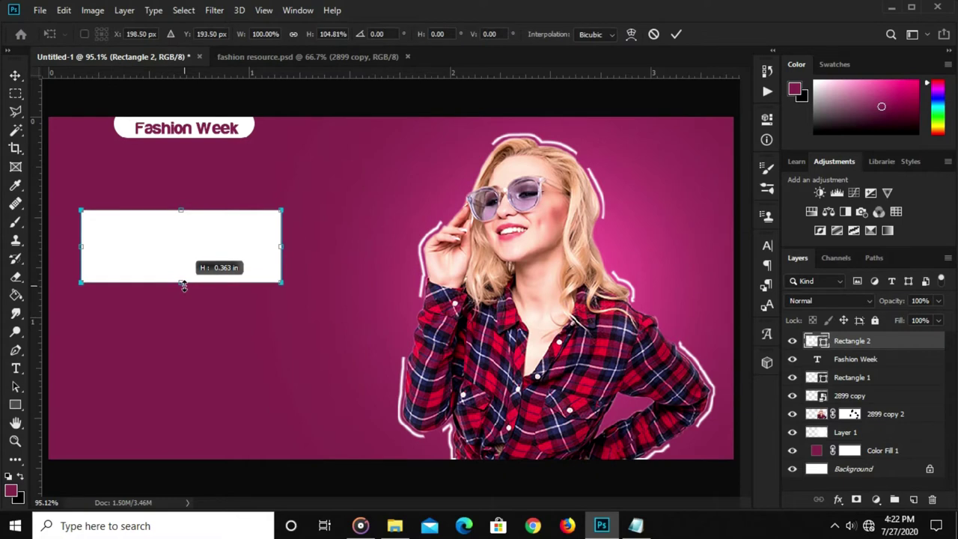
pyautogui.moveTo(271, 244); pyautogui.dragTo(278, 245)
pyautogui.press('Return')
pyautogui.click(222, 289)
pyautogui.moveTo(161, 256); pyautogui.dragTo(161, 258)
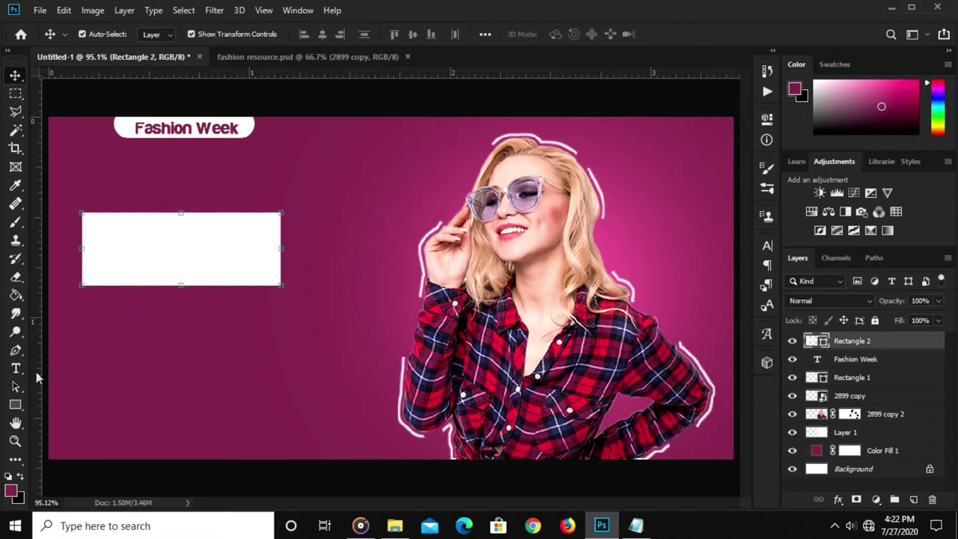
pyautogui.click(17, 352)
# Slant the white rectangle's right edge: top-right corner out to the right, bottom-right corner in.
pyautogui.rightClick(17, 351)
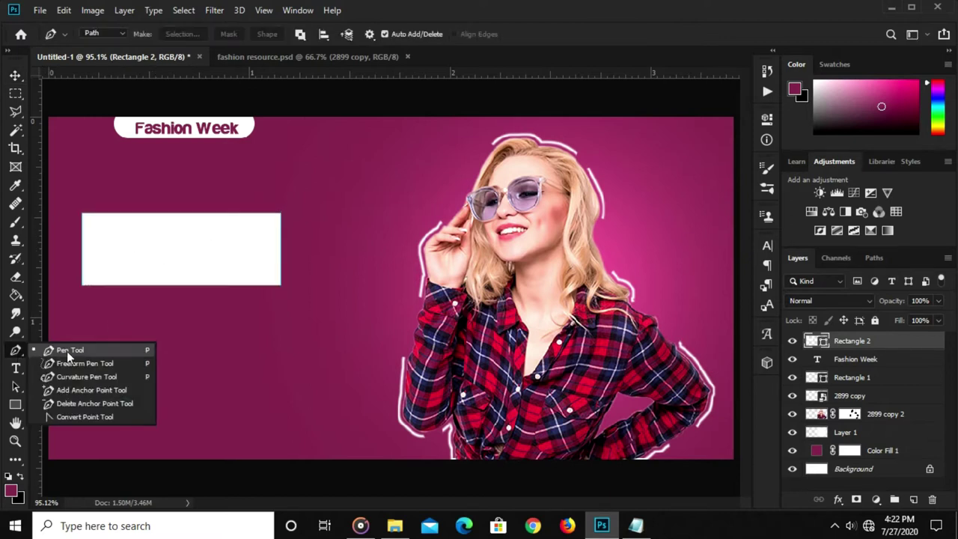
pyautogui.click(67, 390)
pyautogui.scroll(2, 272, 231)
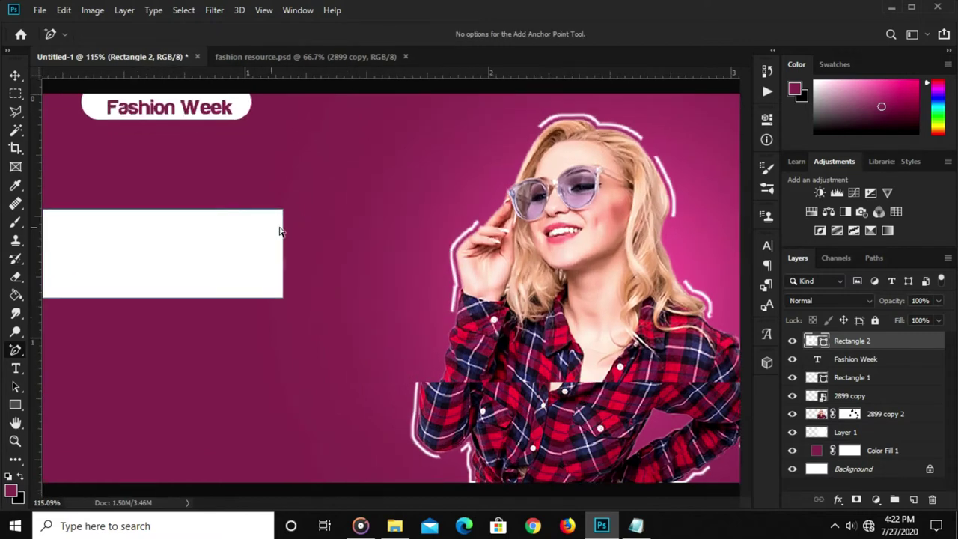
pyautogui.moveTo(283, 215)
pyautogui.mouseDown()
pyautogui.moveTo(313, 212)
pyautogui.moveTo(306, 192)
pyautogui.mouseUp()
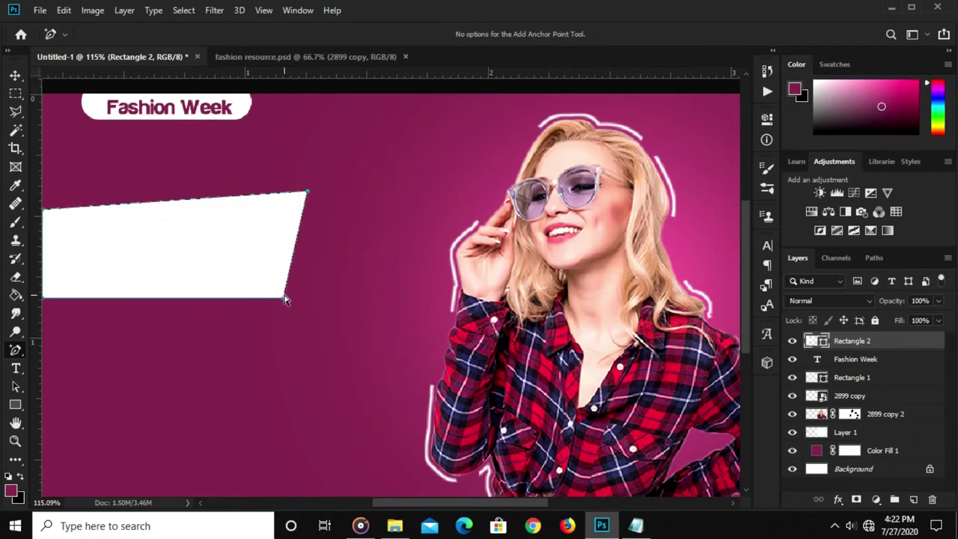
pyautogui.moveTo(283, 301); pyautogui.dragTo(271, 292)
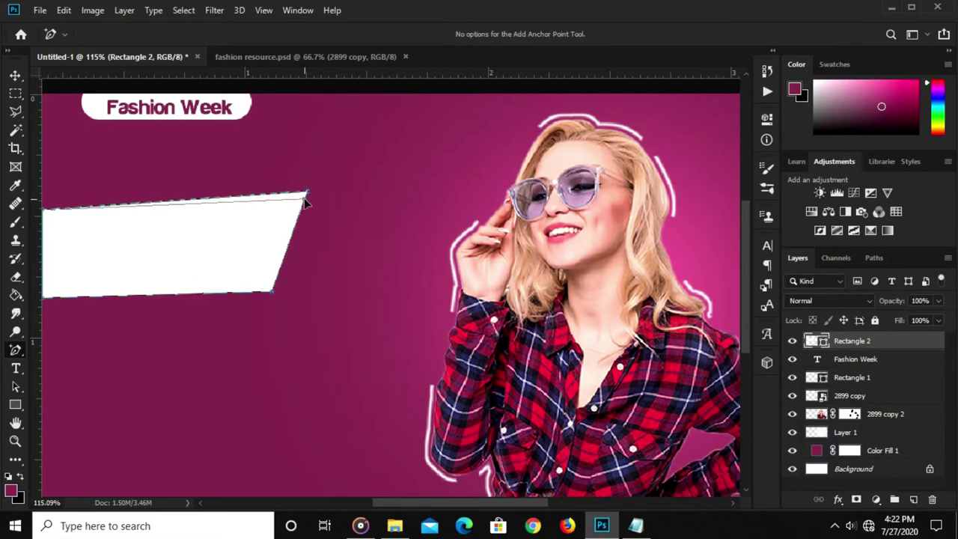
pyautogui.scroll(-3, 355, 219)
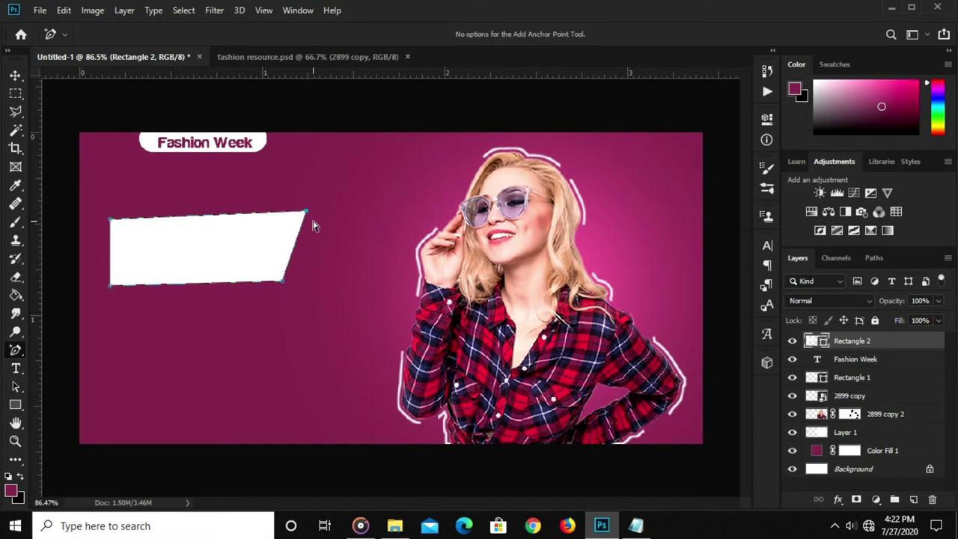
# Nudge the skewed white box slightly right and down, then deselect it.
pyautogui.click(15, 75)
pyautogui.moveTo(185, 247); pyautogui.dragTo(192, 258)
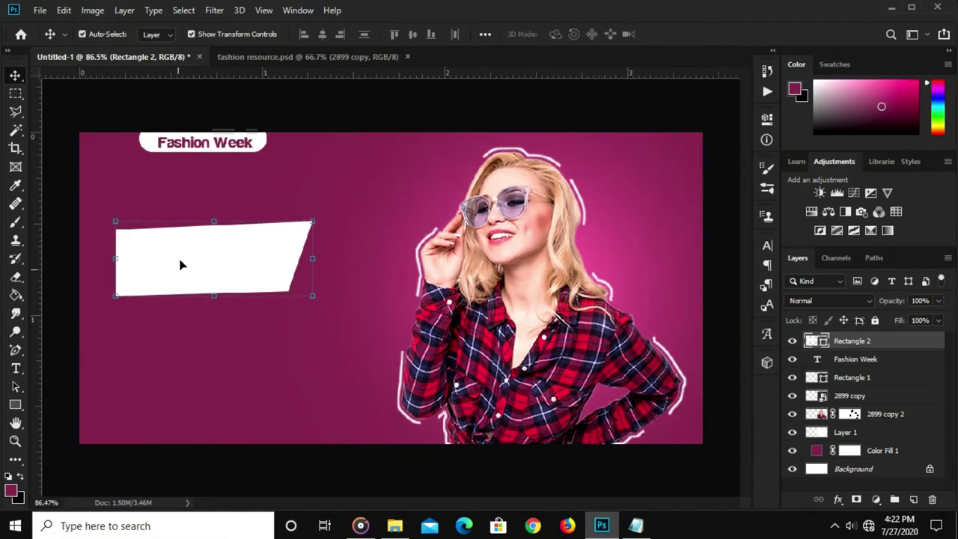
pyautogui.click(139, 347)
pyautogui.click(15, 368)
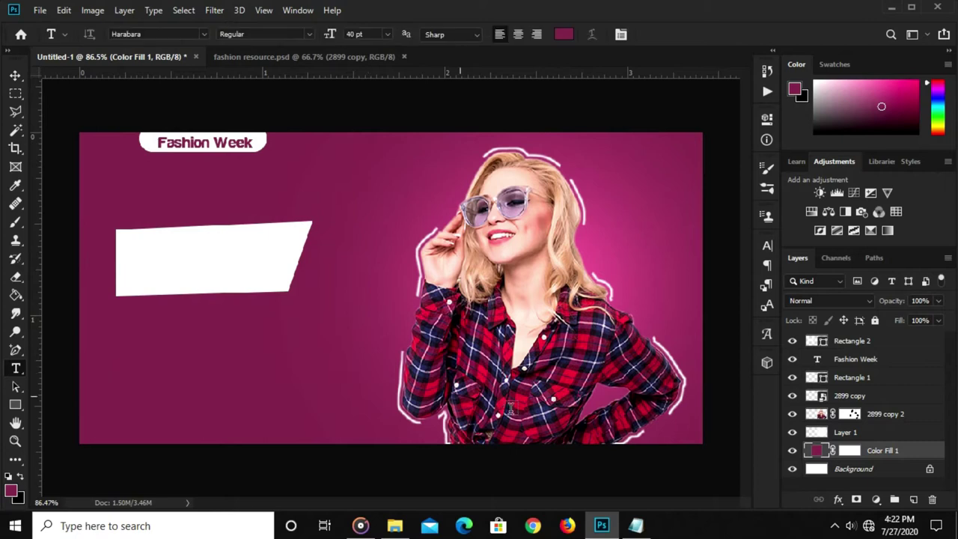
# Copy the word 'Sale' from the Notepad notes and paste it as a new text layer.
pyautogui.click(635, 525)
pyautogui.moveTo(431, 204); pyautogui.dragTo(389, 204)
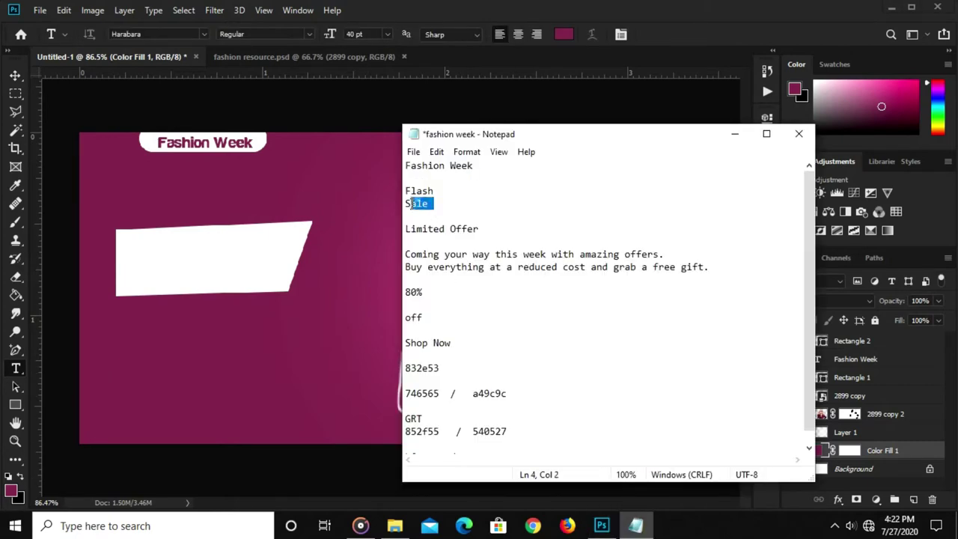
pyautogui.rightClick(432, 207)
pyautogui.click(462, 256)
pyautogui.click(303, 105)
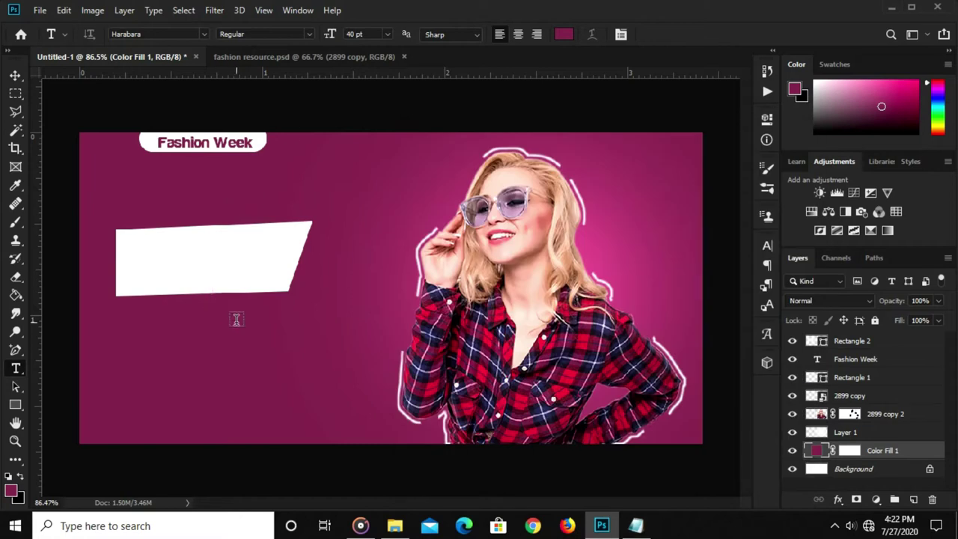
pyautogui.click(236, 319)
pyautogui.hotkey('ctrl', 'v')
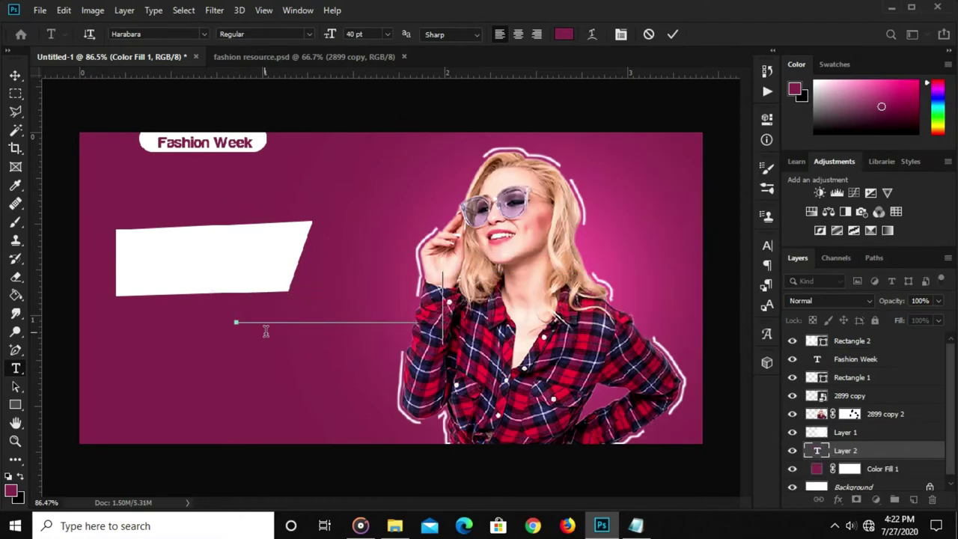
pyautogui.click(672, 34)
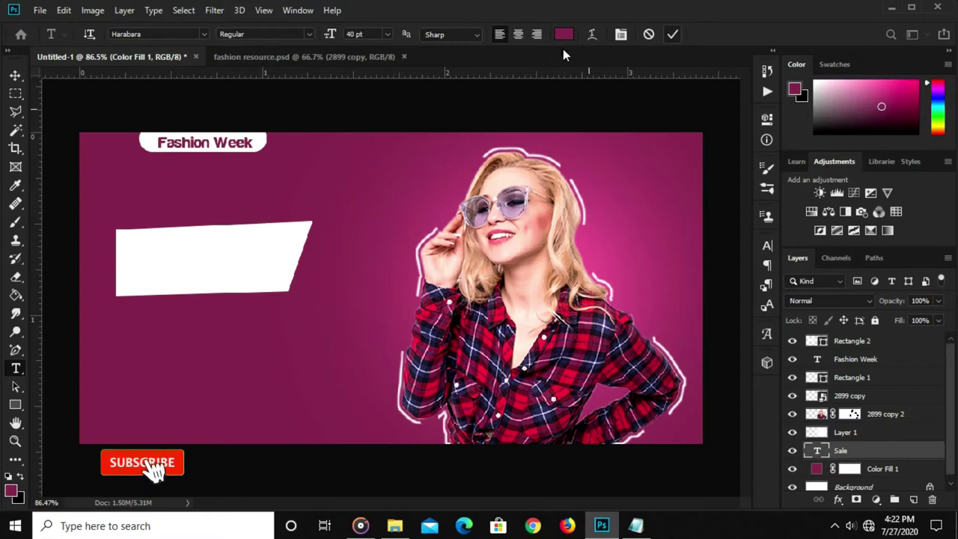
# Set the Sale text colour to #ffffff, undoing two trial moves of the text.
pyautogui.click(564, 35)
pyautogui.write('ffffff')
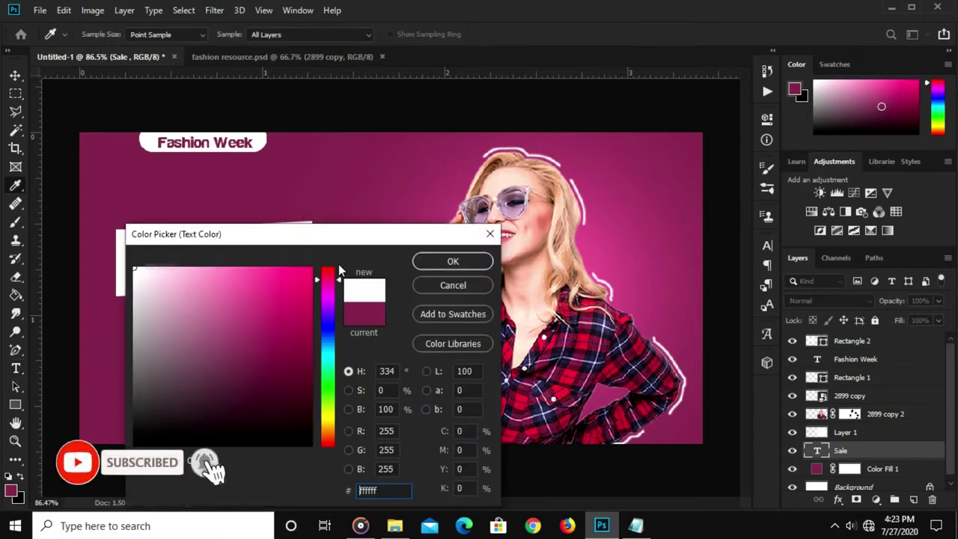
pyautogui.click(431, 261)
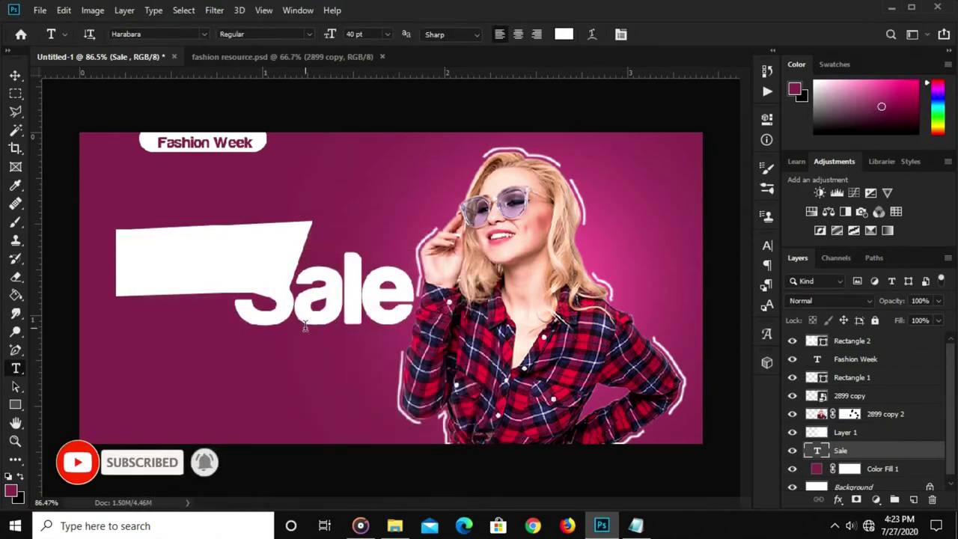
pyautogui.press('v')
pyautogui.moveTo(354, 294); pyautogui.dragTo(359, 346)
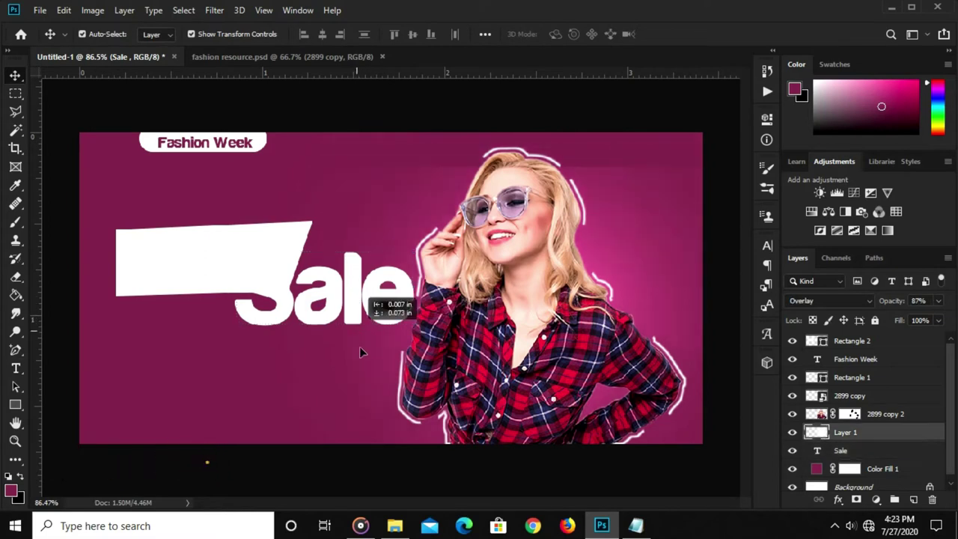
pyautogui.moveTo(353, 283); pyautogui.dragTo(353, 300)
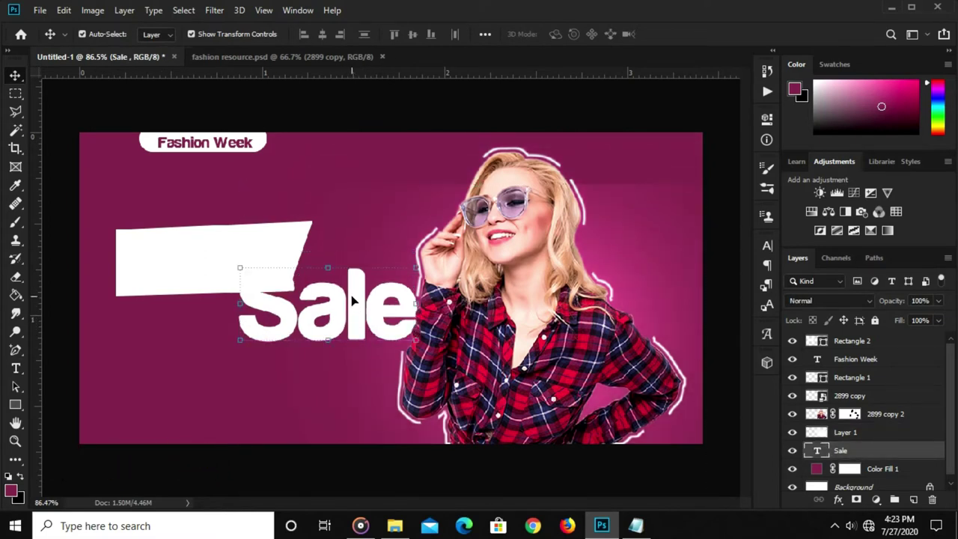
pyautogui.hotkey('ctrl', 'z')
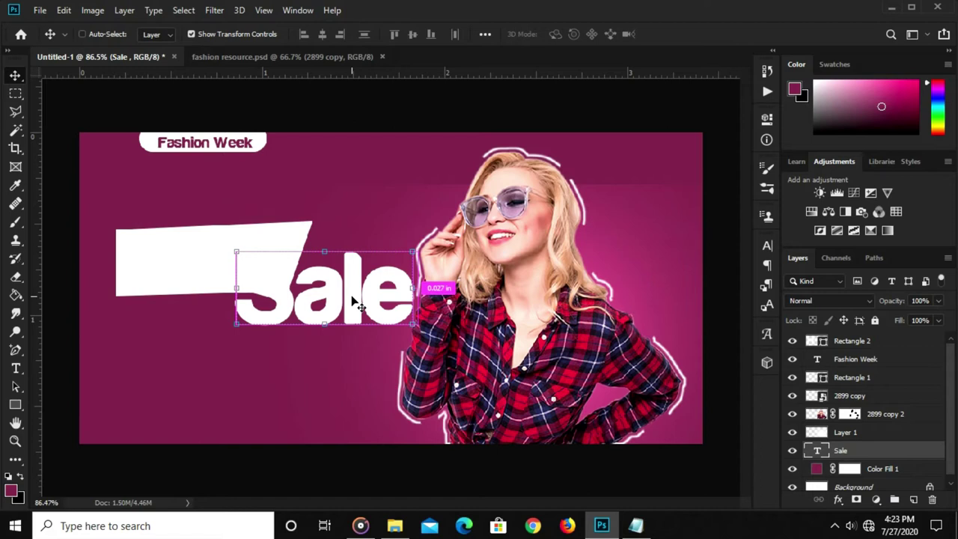
pyautogui.hotkey('ctrl', 'z')
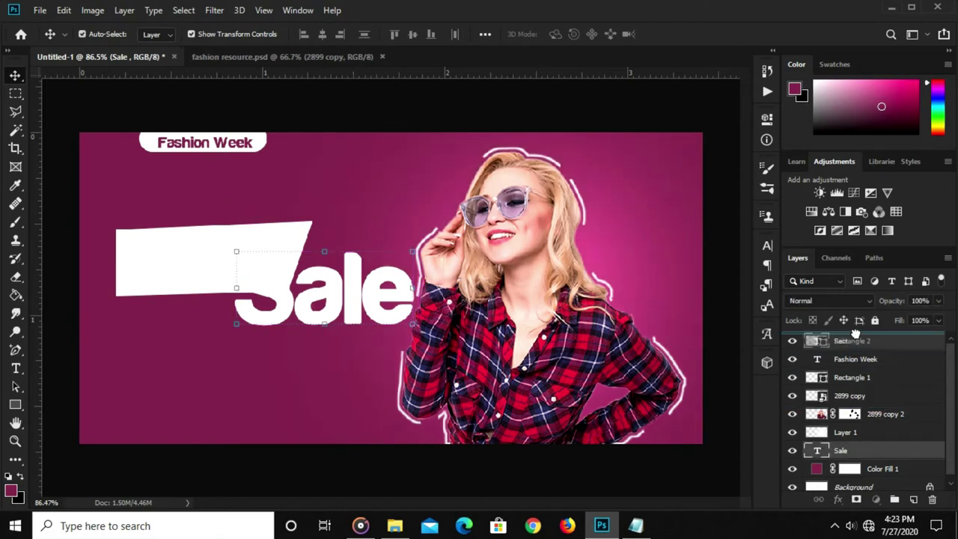
# Move the Sale layer to the top, place it below the white box, and set 32 pt.
pyautogui.moveTo(863, 449); pyautogui.dragTo(856, 339)
pyautogui.moveTo(325, 285); pyautogui.dragTo(242, 341)
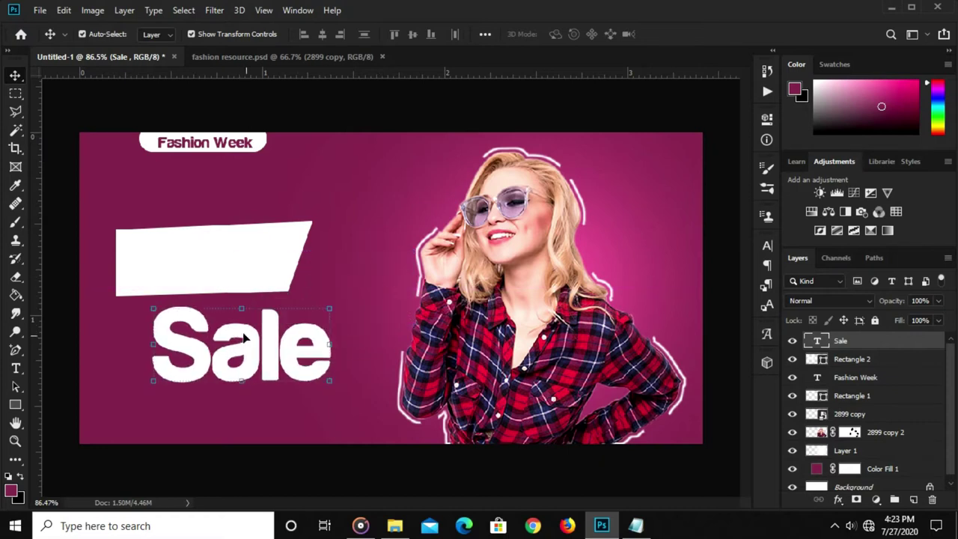
pyautogui.click(767, 251)
pyautogui.moveTo(641, 280); pyautogui.dragTo(615, 280)
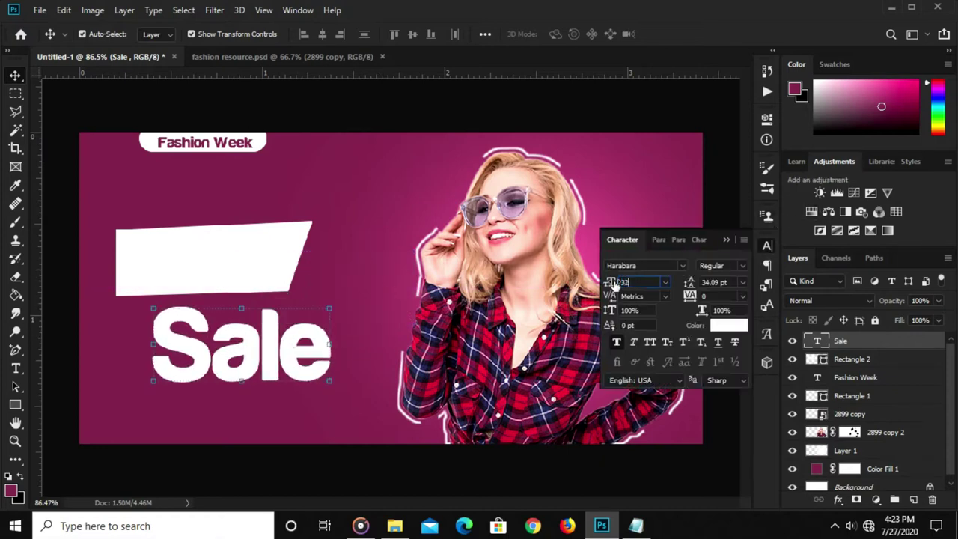
pyautogui.press('Return')
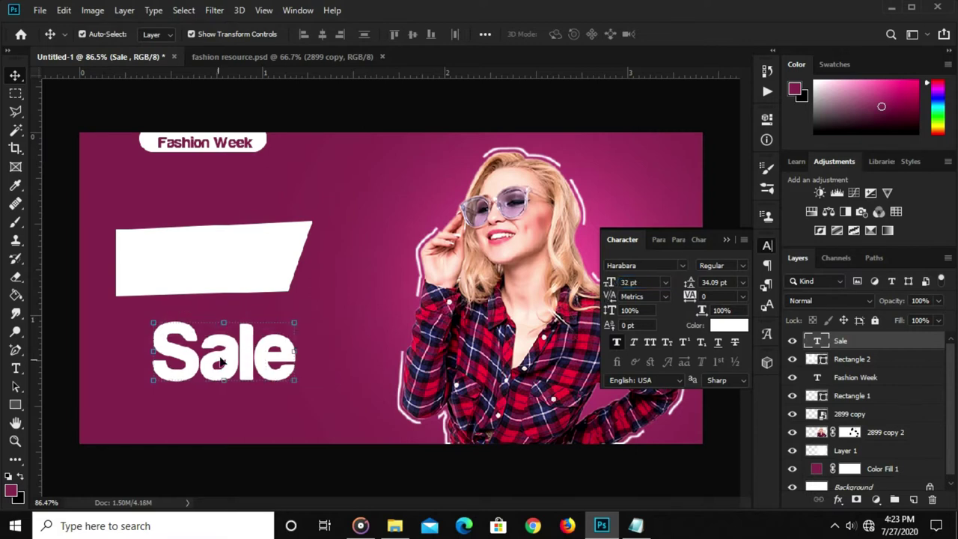
# Give the Sale text a 4 px white #ffffff stroke in Blending Options.
pyautogui.click(726, 239)
pyautogui.click(837, 499)
pyautogui.click(876, 359)
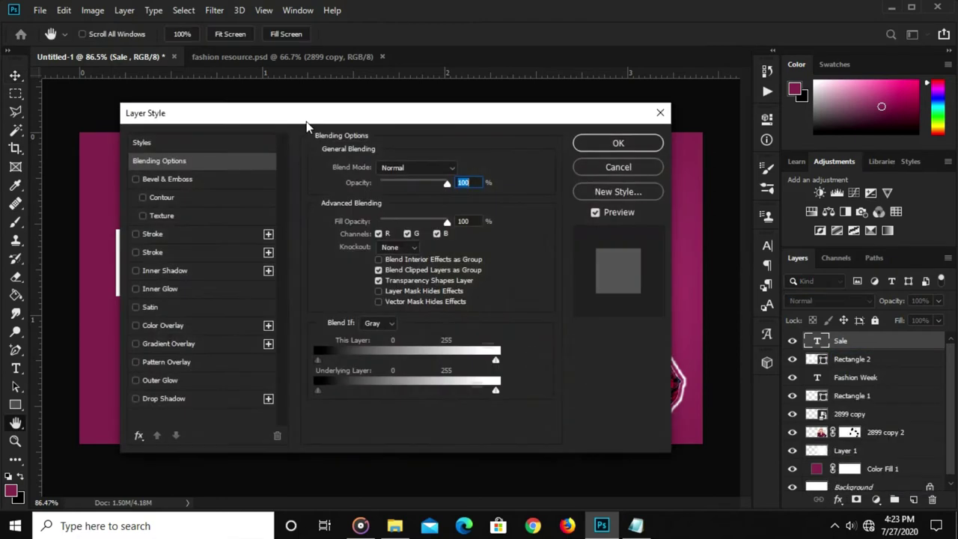
pyautogui.click(154, 233)
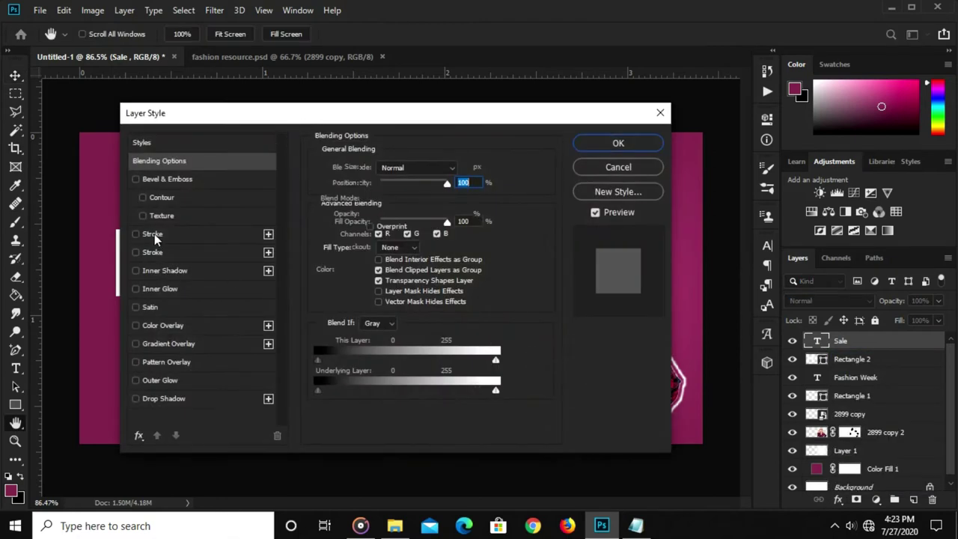
pyautogui.click(348, 268)
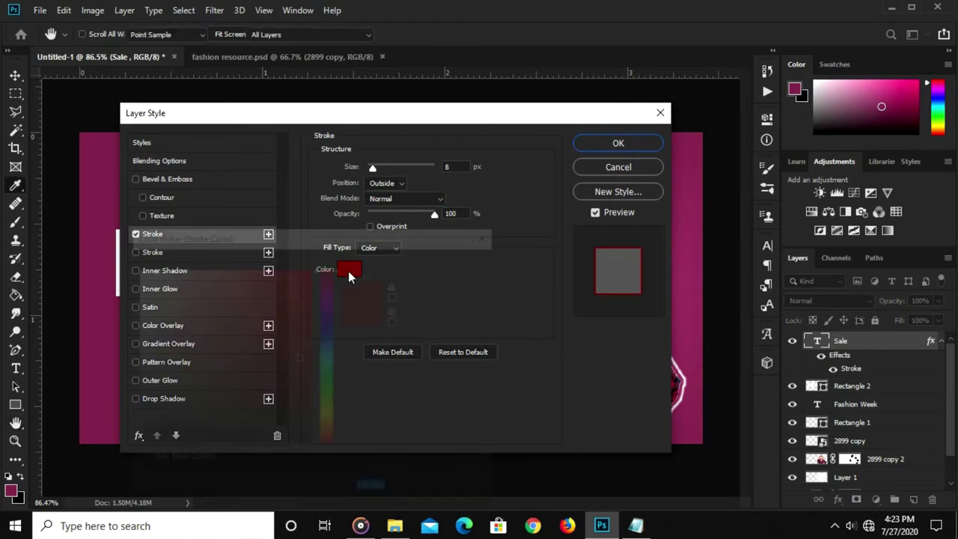
pyautogui.write('ffffff')
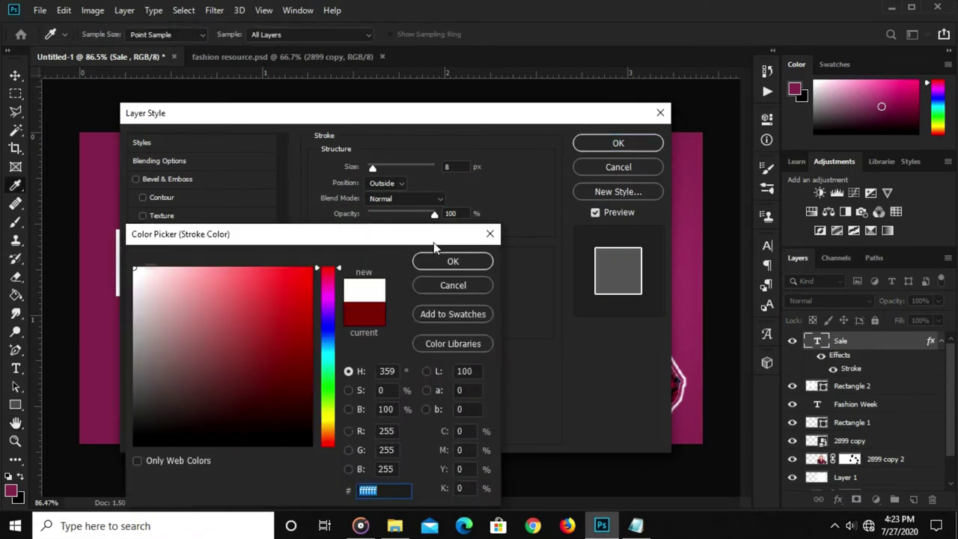
pyautogui.press('Return')
pyautogui.click(451, 167)
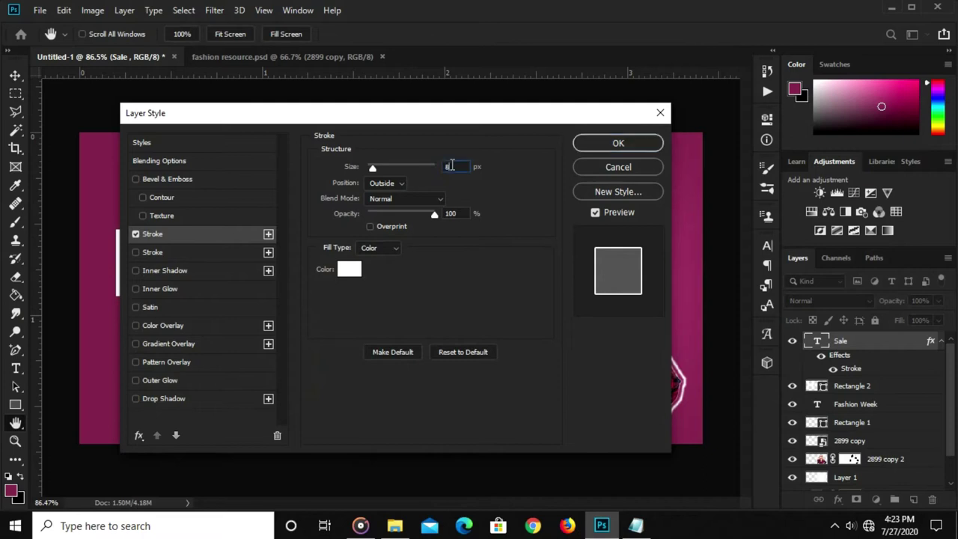
pyautogui.write('4')
# Add a Gradient Overlay running from 852f55 to 540527 to the Sale text.
pyautogui.click(155, 344)
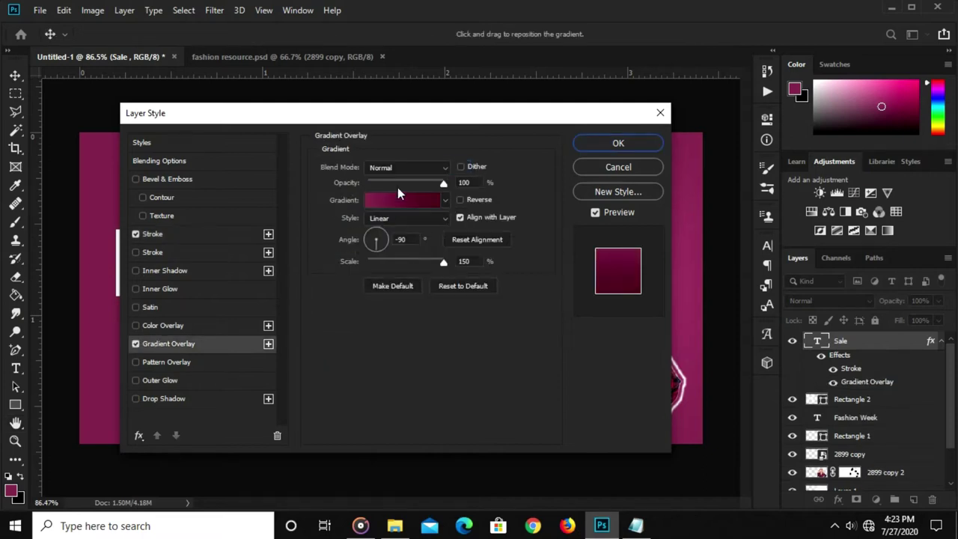
pyautogui.click(397, 196)
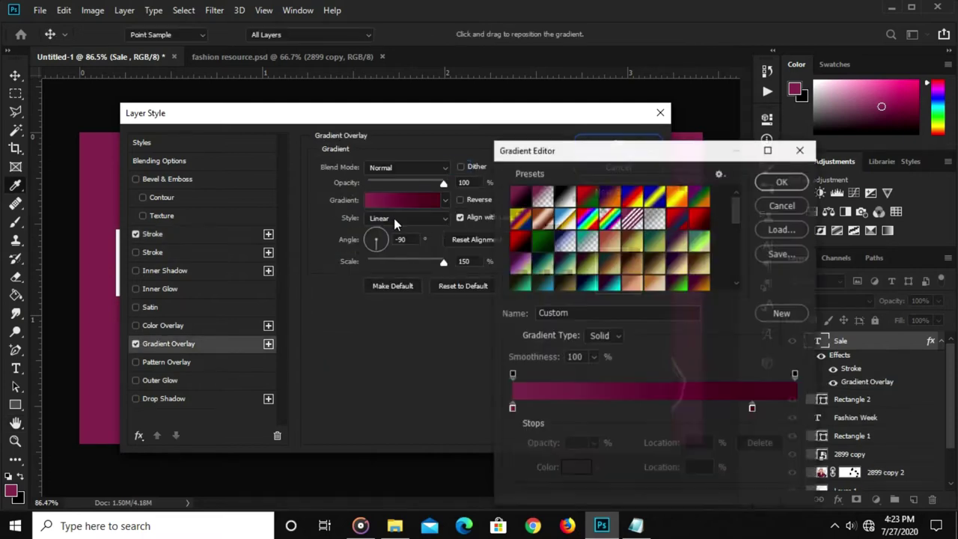
pyautogui.click(512, 408)
pyautogui.click(575, 467)
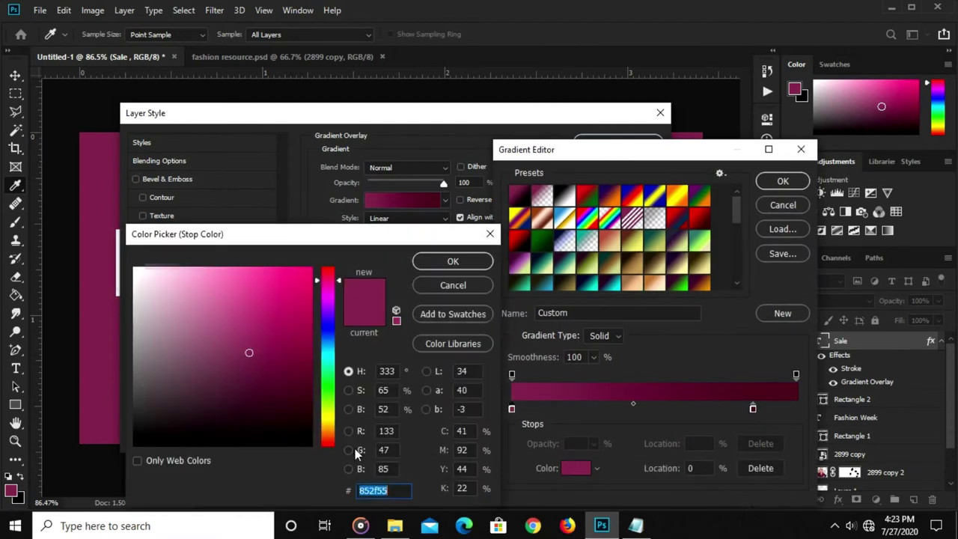
pyautogui.click(453, 285)
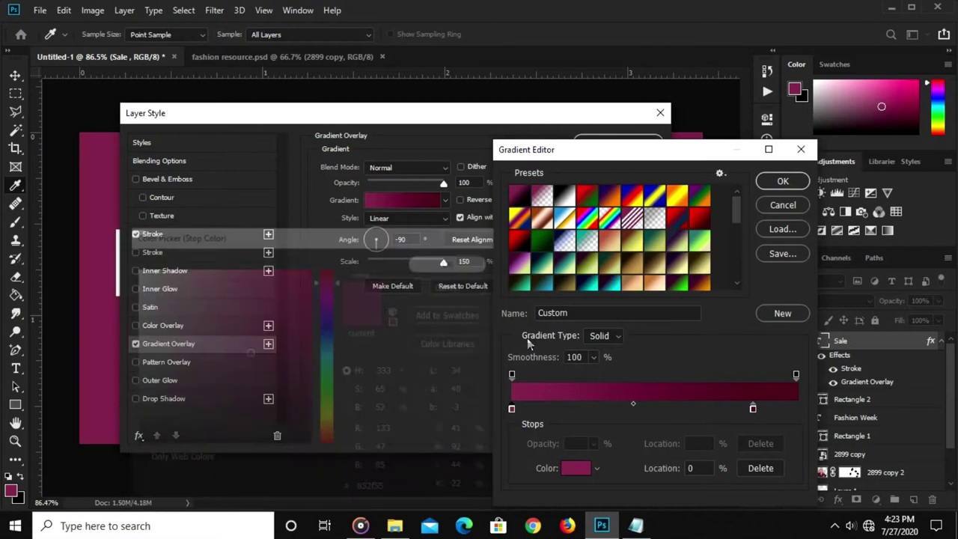
pyautogui.click(753, 408)
pyautogui.click(571, 471)
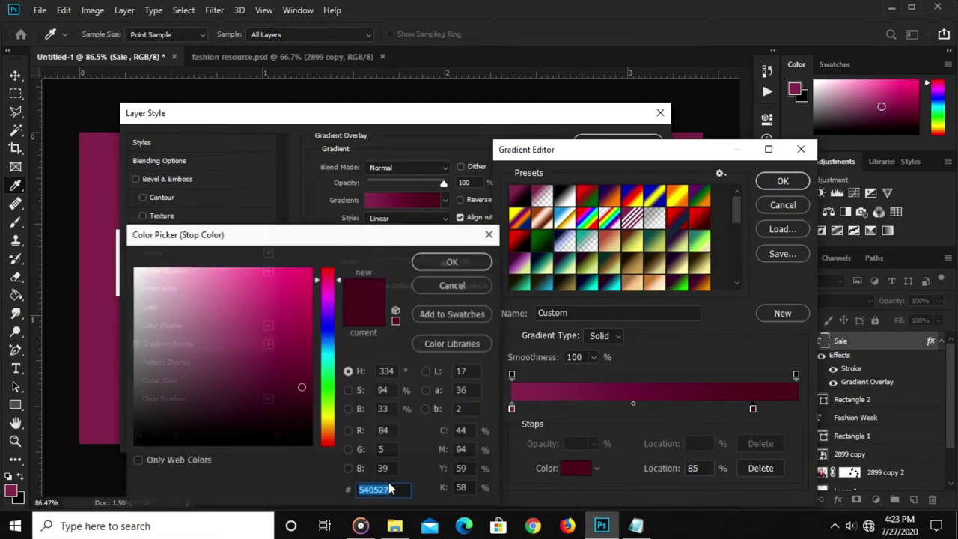
pyautogui.click(438, 282)
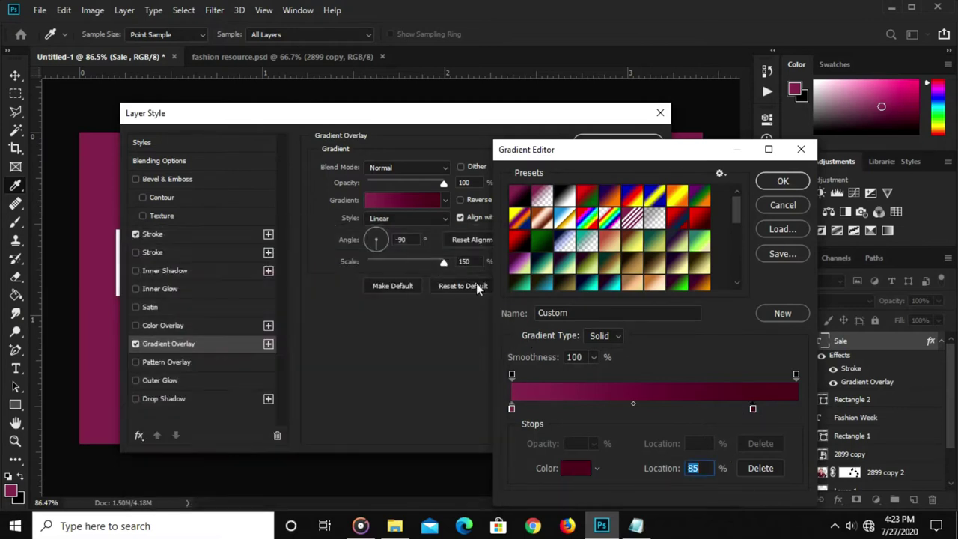
pyautogui.click(763, 185)
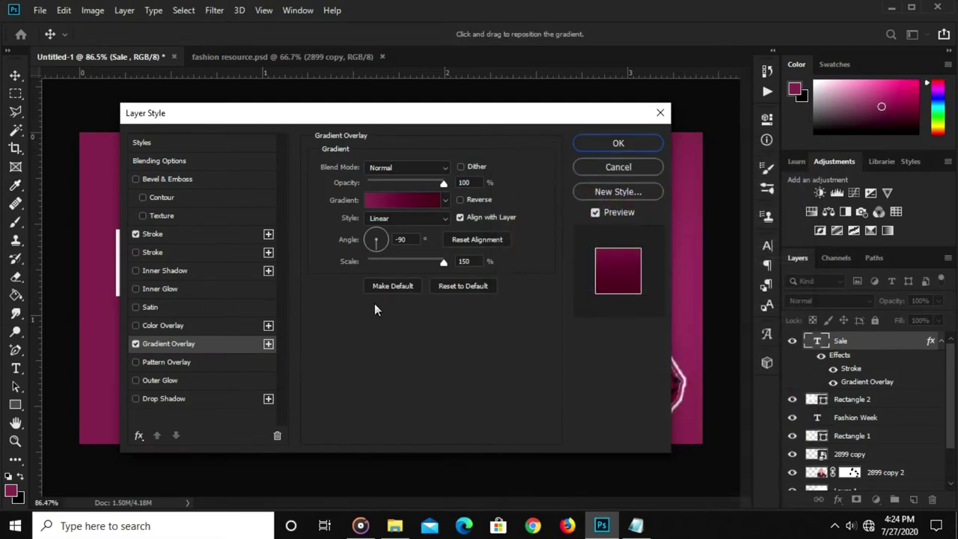
# Add a drop shadow with 91% opacity and 11 px distance, and apply the layer style.
pyautogui.click(188, 400)
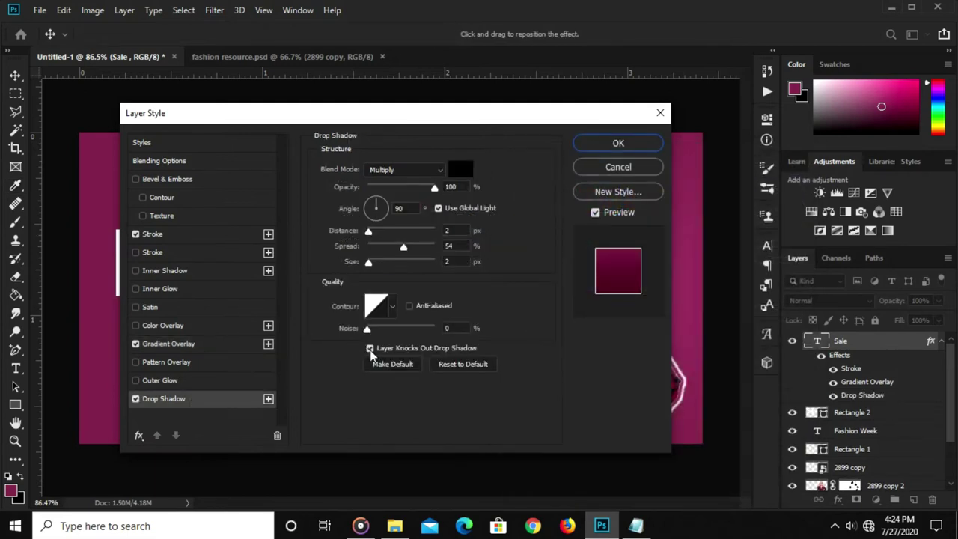
pyautogui.doubleClick(446, 186)
pyautogui.write('91')
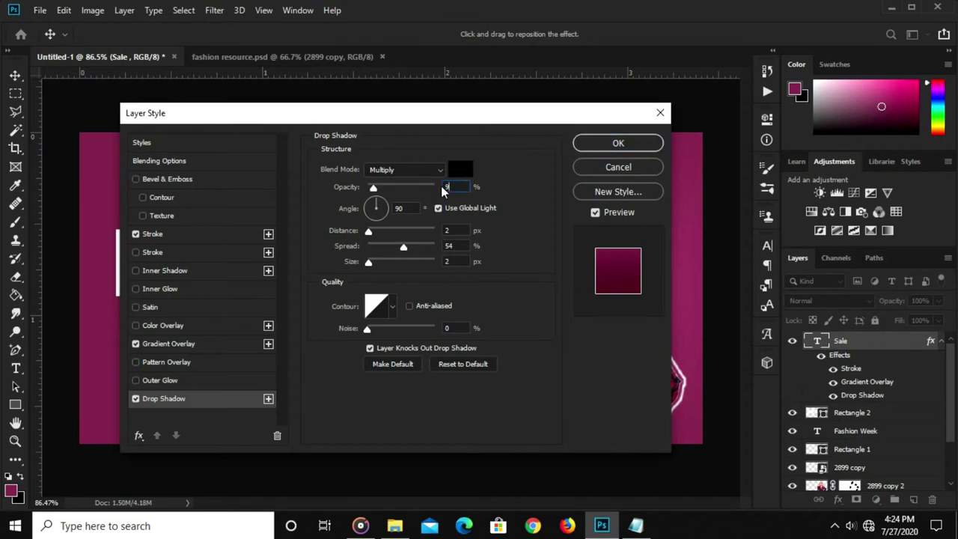
pyautogui.doubleClick(459, 229)
pyautogui.write('11')
pyautogui.doubleClick(447, 261)
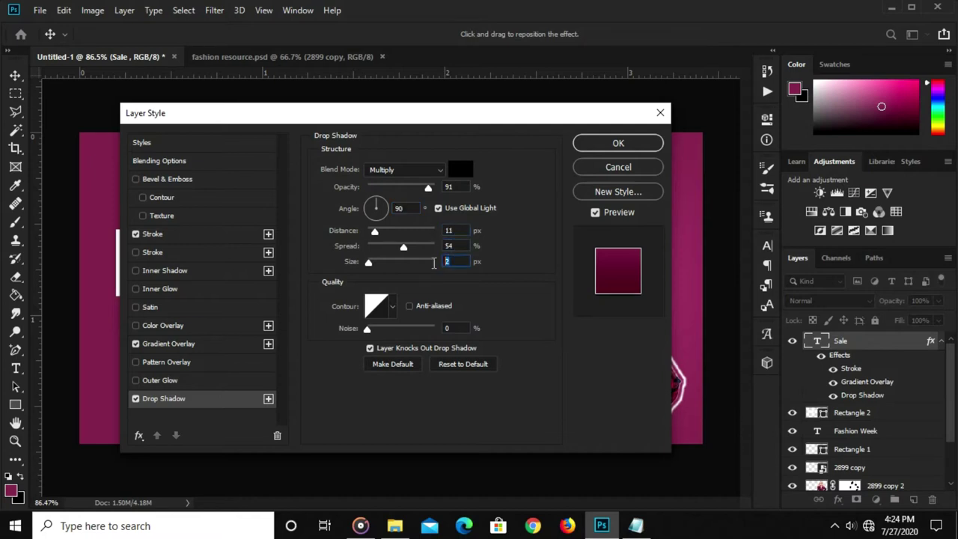
pyautogui.click(601, 148)
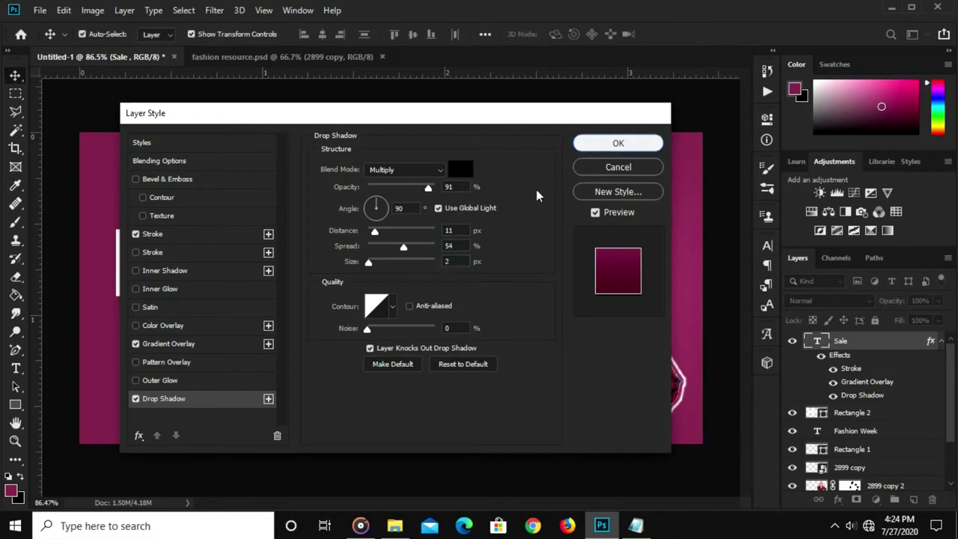
# Set Sale onto the white box, stretch the box's top to about 105% height, nudge Sale left.
pyautogui.moveTo(230, 351); pyautogui.dragTo(207, 256)
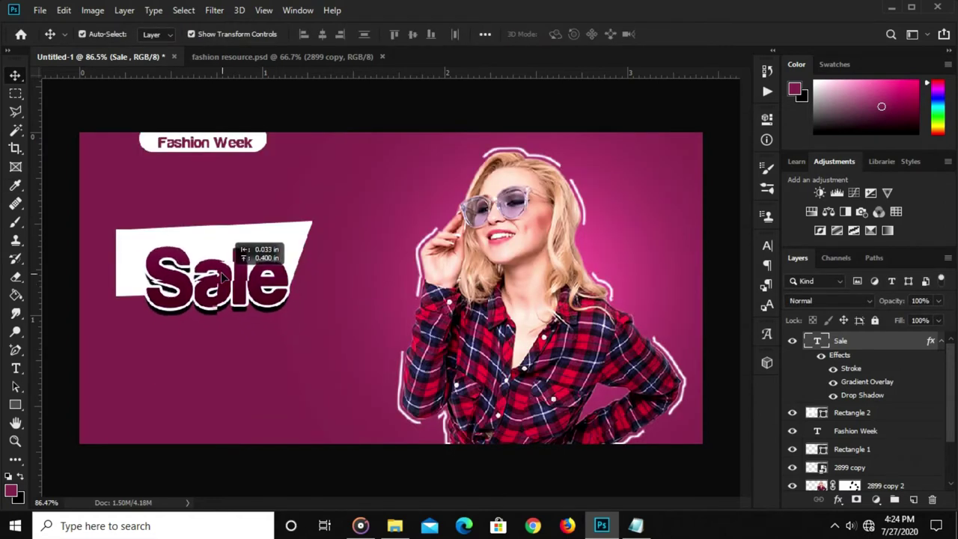
pyautogui.click(279, 247)
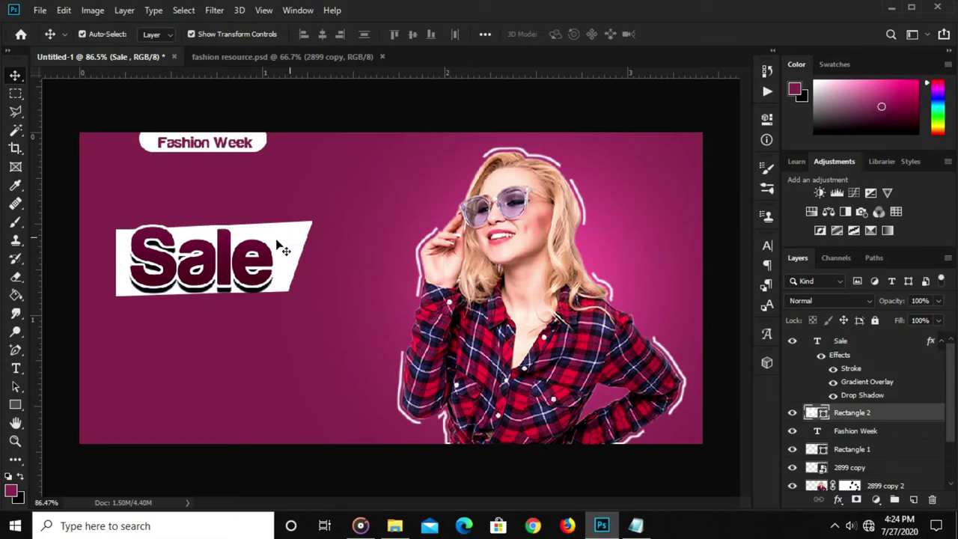
pyautogui.hotkey('ctrl', 't')
pyautogui.moveTo(214, 217); pyautogui.dragTo(212, 218)
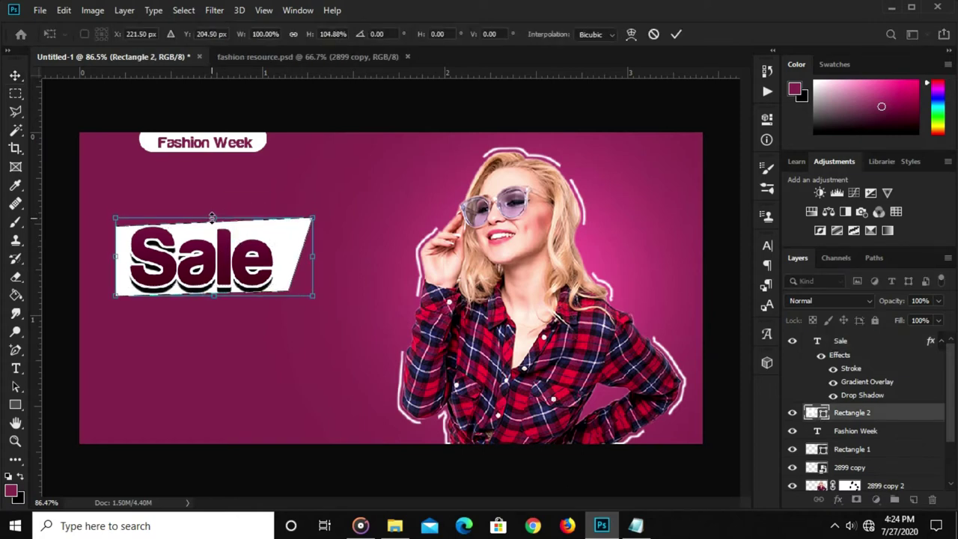
pyautogui.scroll(2, 210, 223)
pyautogui.moveTo(195, 211); pyautogui.dragTo(195, 203)
pyautogui.press('Return')
pyautogui.moveTo(215, 262); pyautogui.dragTo(202, 256)
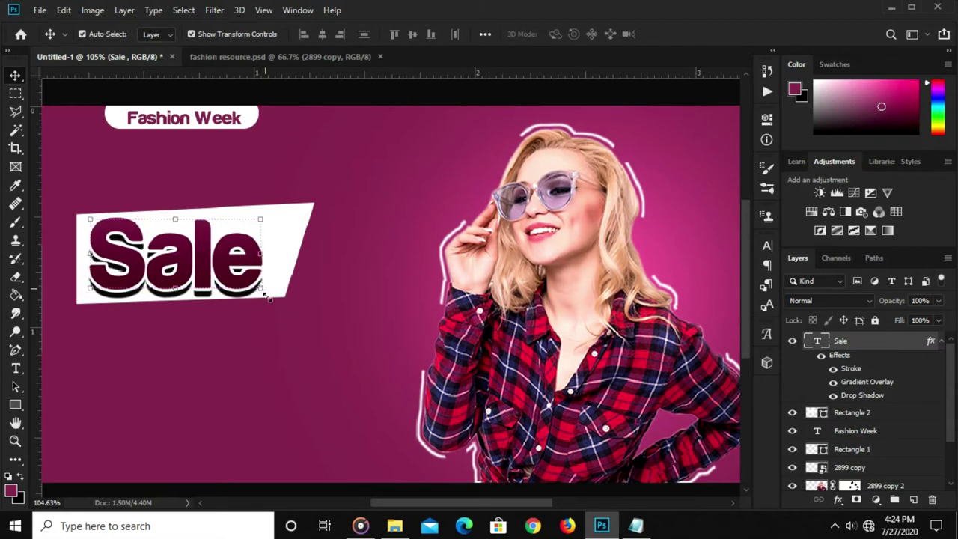
pyautogui.click(277, 344)
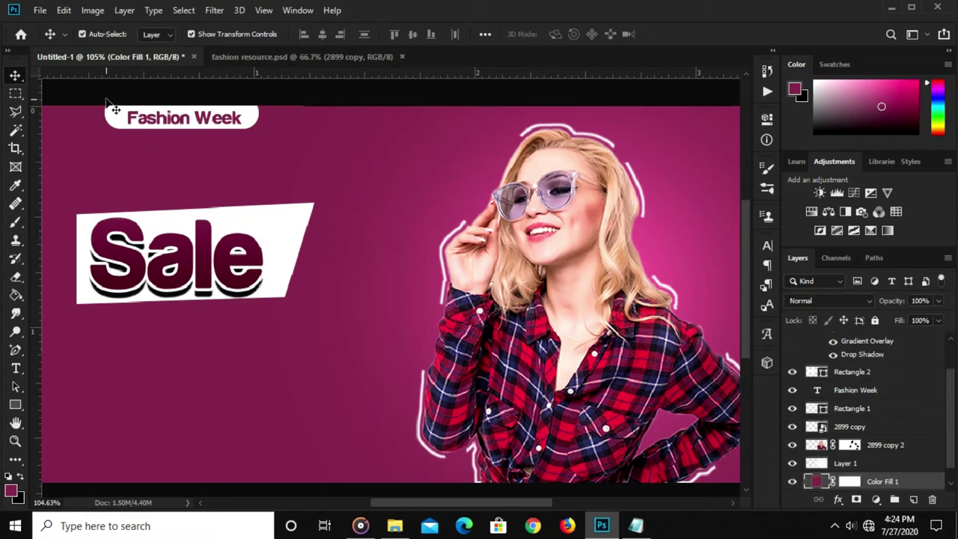
# Hide 2899 copy in fashion resource.psd and drag the white lightning bolt into the banner as Layer 2.
pyautogui.click(308, 58)
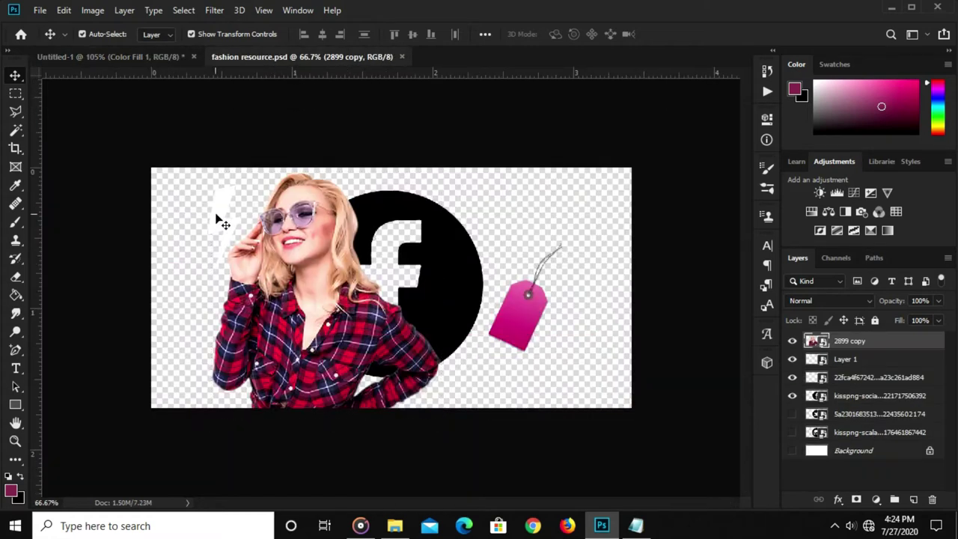
pyautogui.click(792, 341)
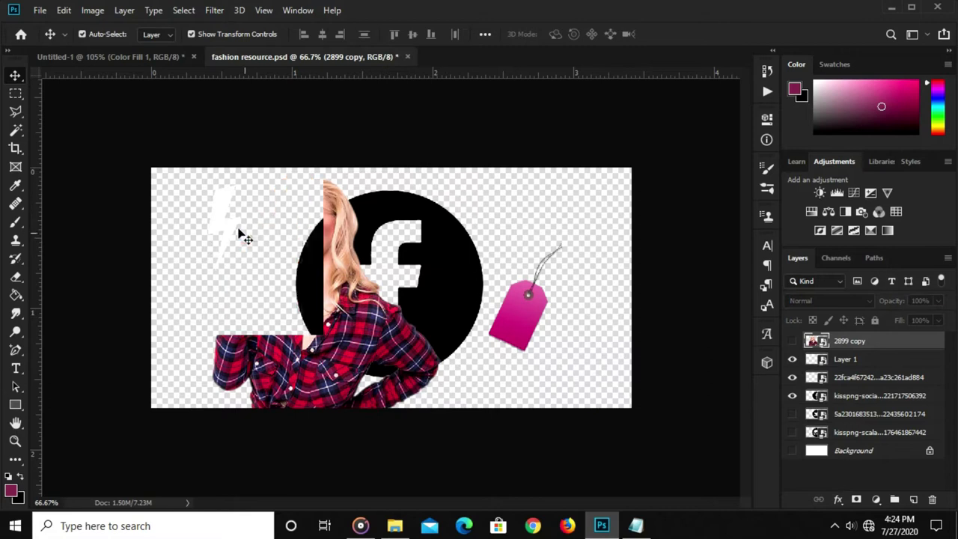
pyautogui.click(224, 215)
pyautogui.moveTo(224, 216)
pyautogui.mouseDown()
pyautogui.moveTo(198, 237)
pyautogui.moveTo(208, 232)
pyautogui.mouseUp()
pyautogui.keyDown('ctrl'); pyautogui.click(339, 257); pyautogui.keyUp('ctrl')
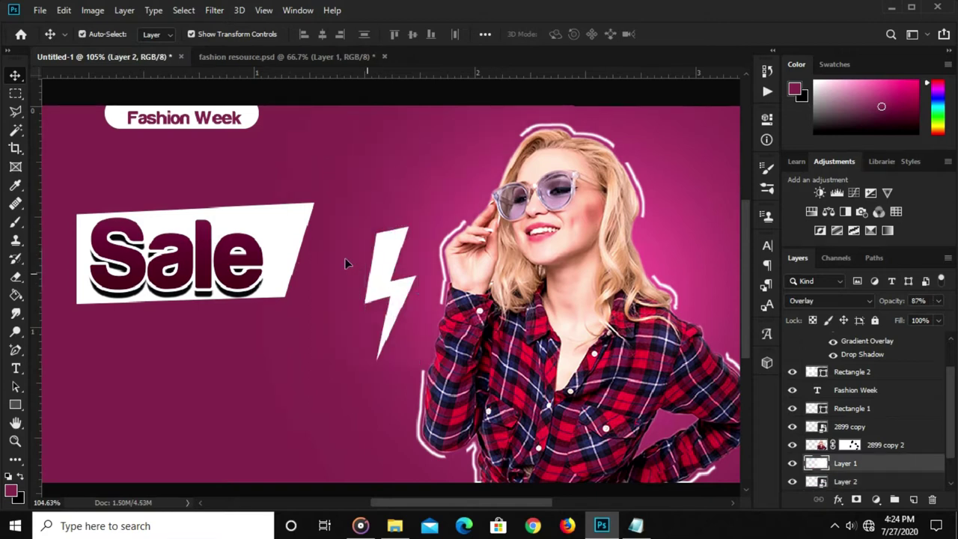
# Reposition and lock the pink overlay glow layer, and move the bolt layer to the top.
pyautogui.moveTo(318, 249); pyautogui.dragTo(669, 274)
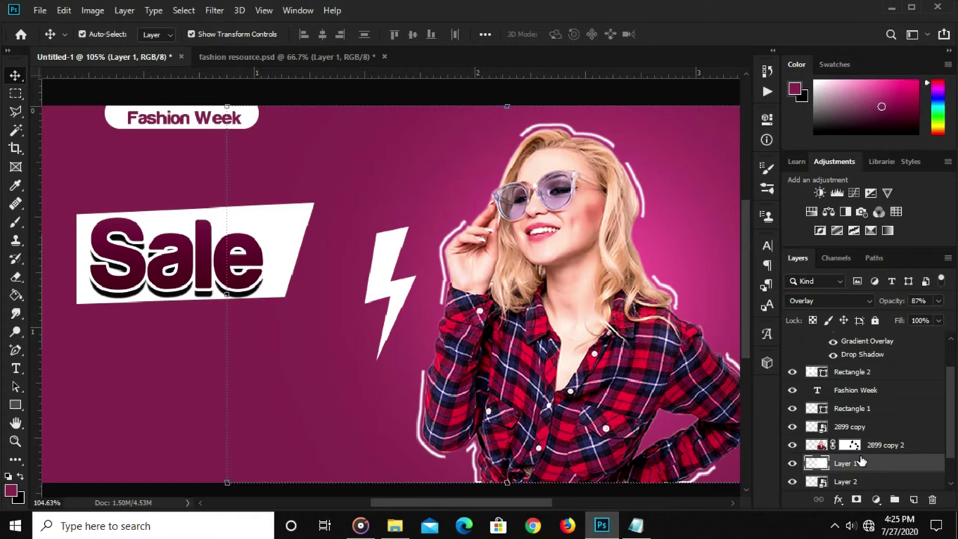
pyautogui.click(875, 321)
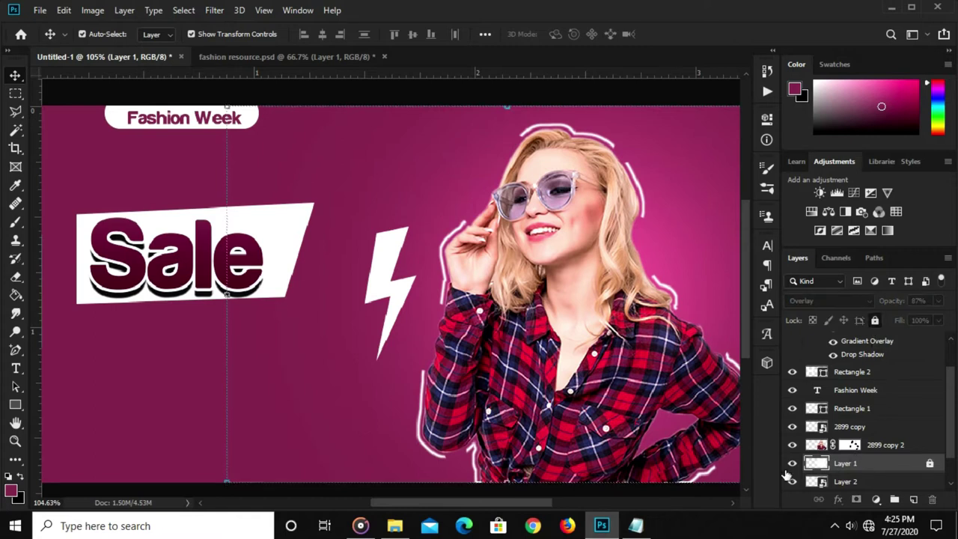
pyautogui.click(377, 269)
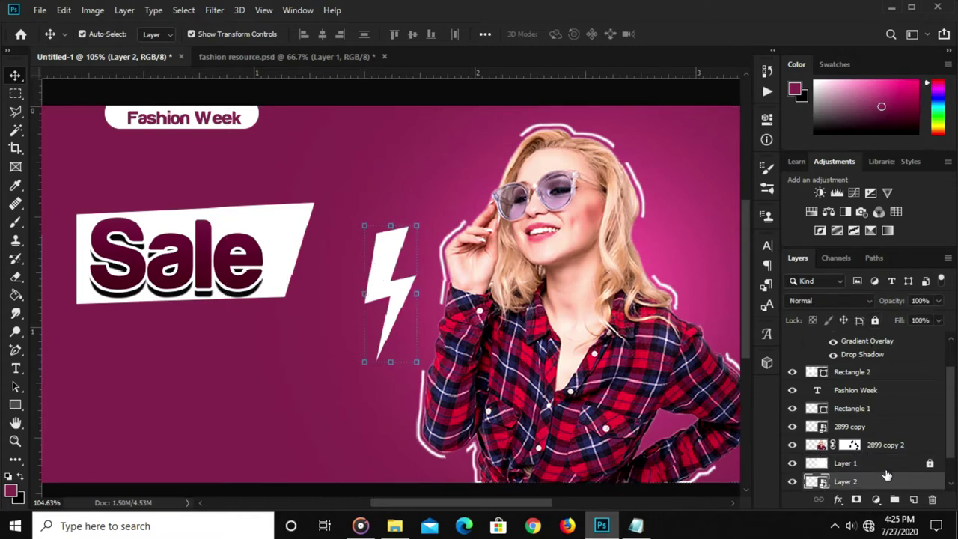
pyautogui.scroll(-2, 872, 463)
pyautogui.moveTo(869, 447); pyautogui.dragTo(859, 338)
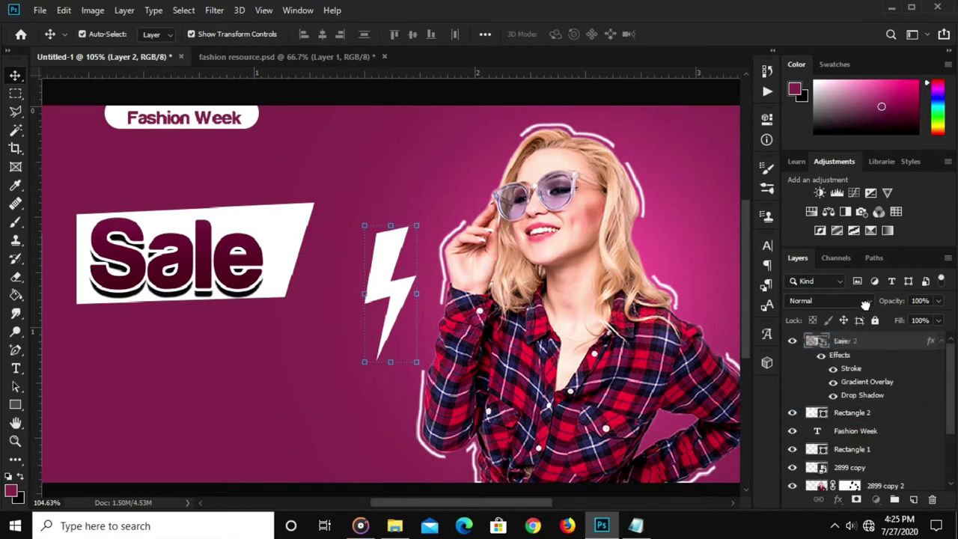
# Shrink the lightning bolt, keep it upright, and fit it onto the Sale box's right end.
pyautogui.moveTo(379, 265)
pyautogui.mouseDown()
pyautogui.moveTo(295, 235)
pyautogui.moveTo(340, 216)
pyautogui.mouseUp()
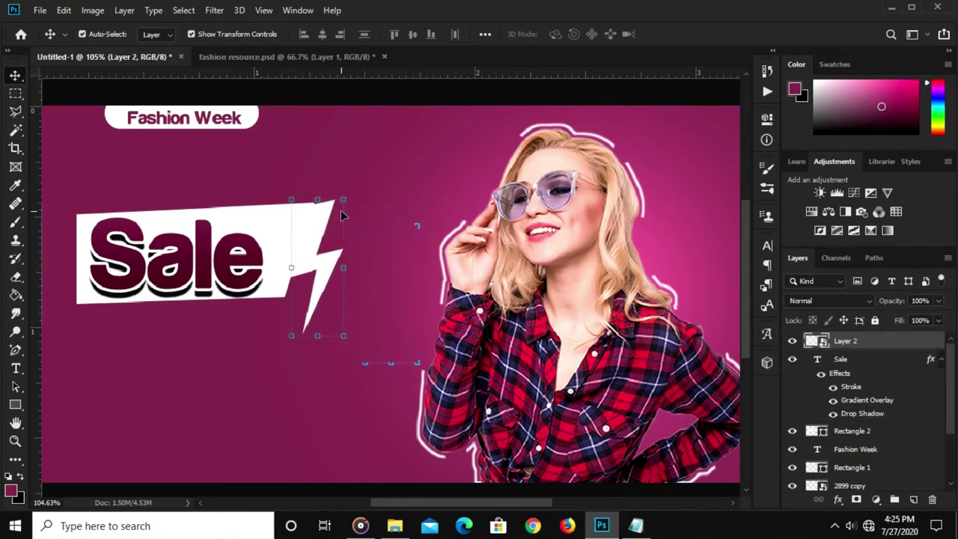
pyautogui.moveTo(289, 334); pyautogui.dragTo(308, 295)
pyautogui.moveTo(366, 313)
pyautogui.mouseDown()
pyautogui.moveTo(373, 271)
pyautogui.moveTo(351, 268)
pyautogui.mouseUp()
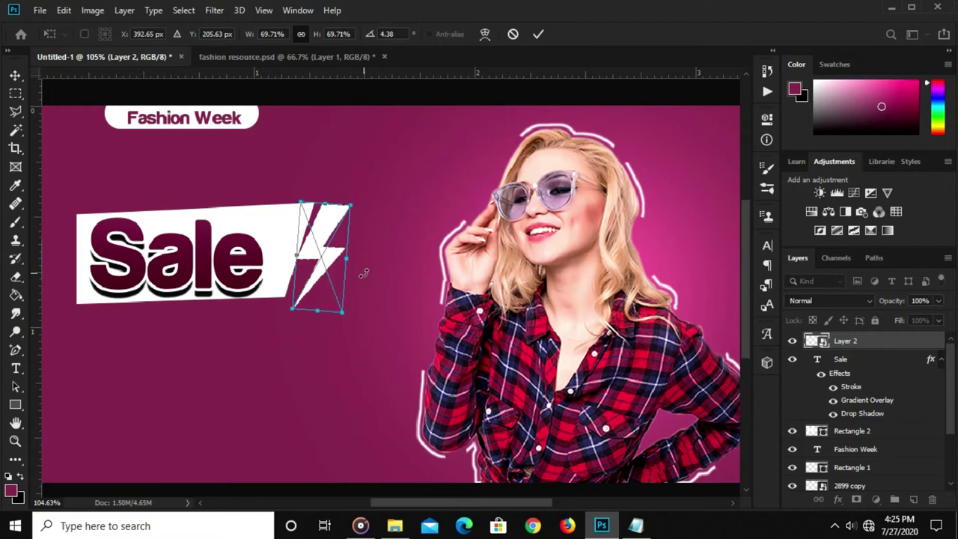
pyautogui.moveTo(363, 273); pyautogui.dragTo(367, 267)
pyautogui.moveTo(306, 223); pyautogui.dragTo(297, 226)
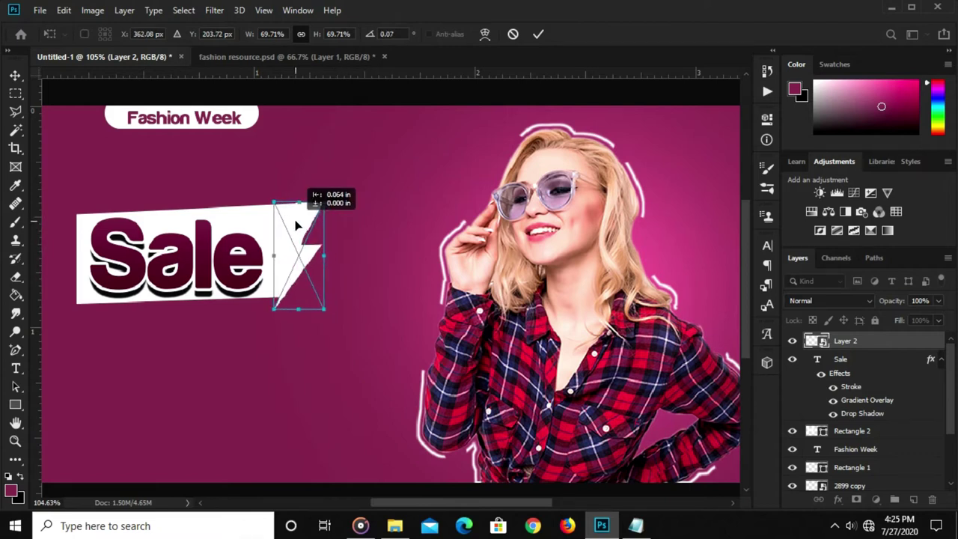
pyautogui.moveTo(271, 315); pyautogui.dragTo(304, 296)
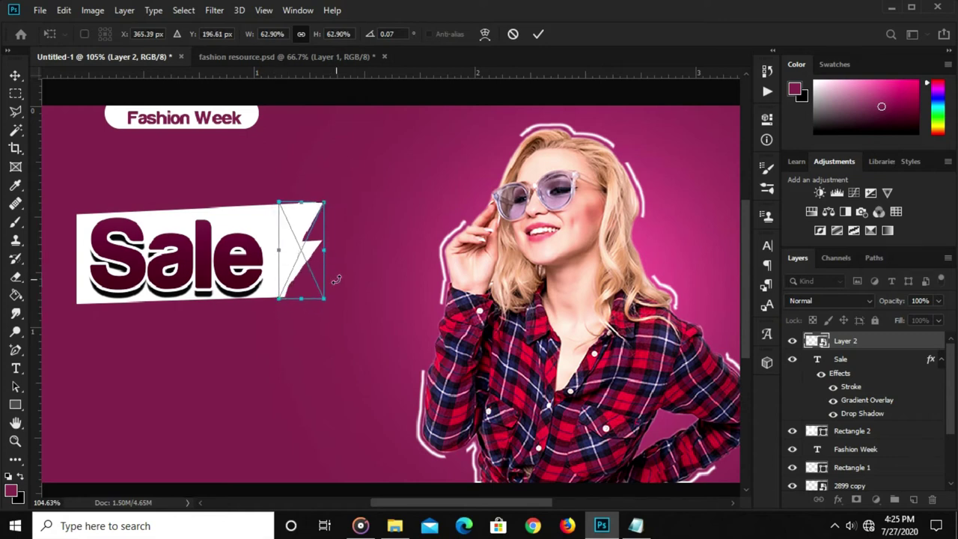
pyautogui.press('Return')
pyautogui.click(289, 250)
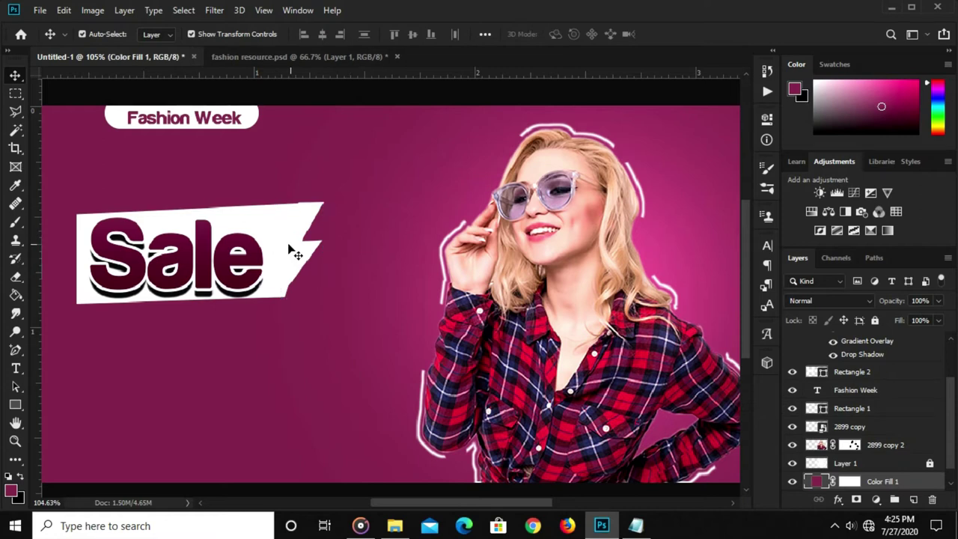
pyautogui.click(296, 250)
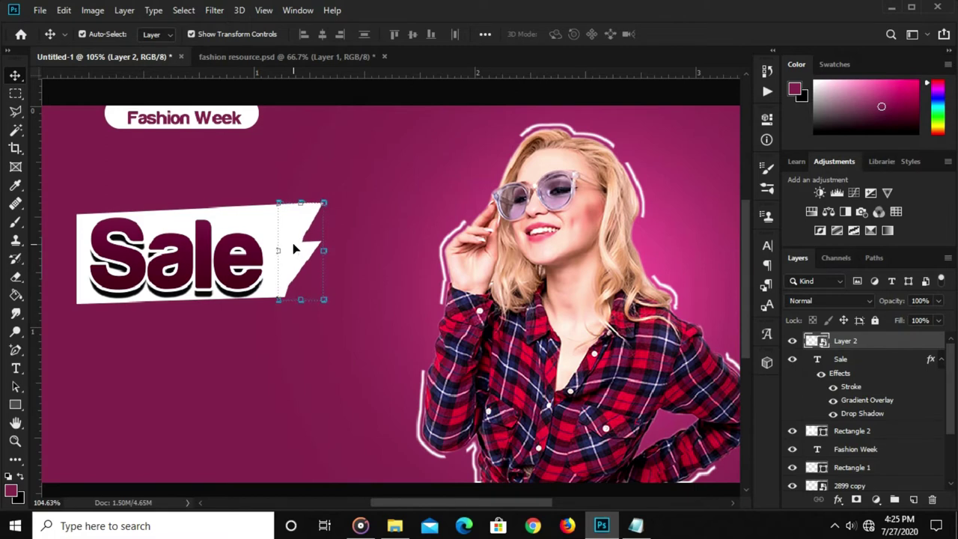
pyautogui.click(363, 259)
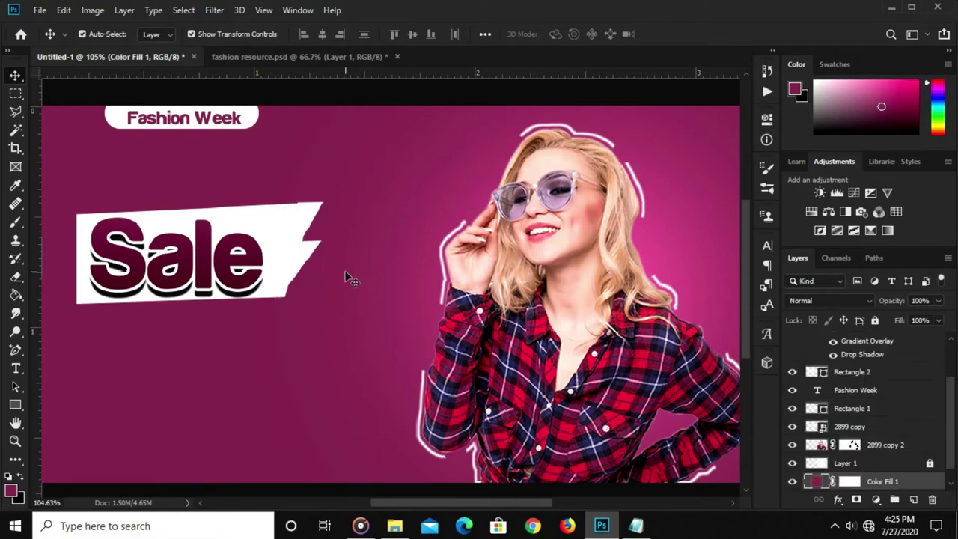
# Add an anchor at Rectangle 2's lower-right corner and pull it in to match the bolt.
pyautogui.click(82, 302)
pyautogui.scroll(1, 82, 302)
pyautogui.scroll(2, 84, 302)
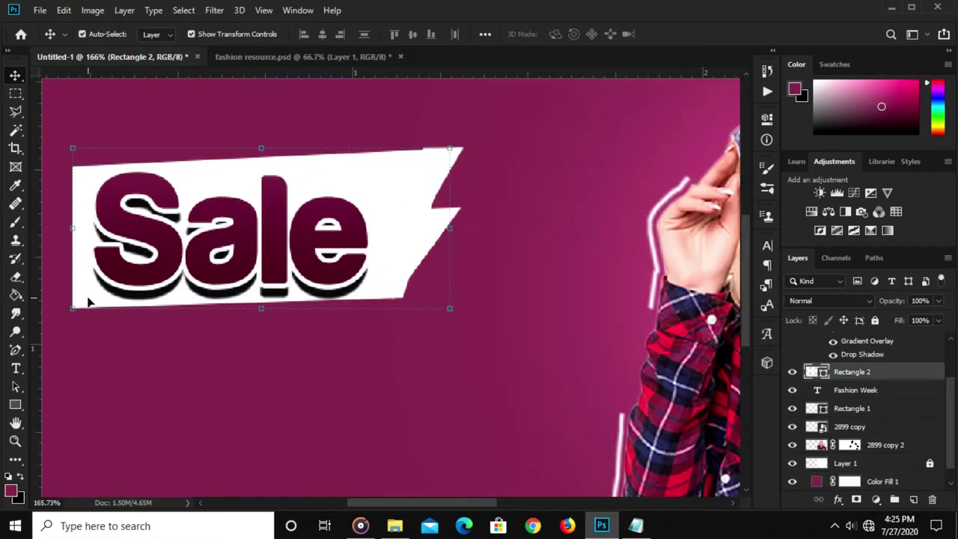
pyautogui.rightClick(15, 350)
pyautogui.click(52, 389)
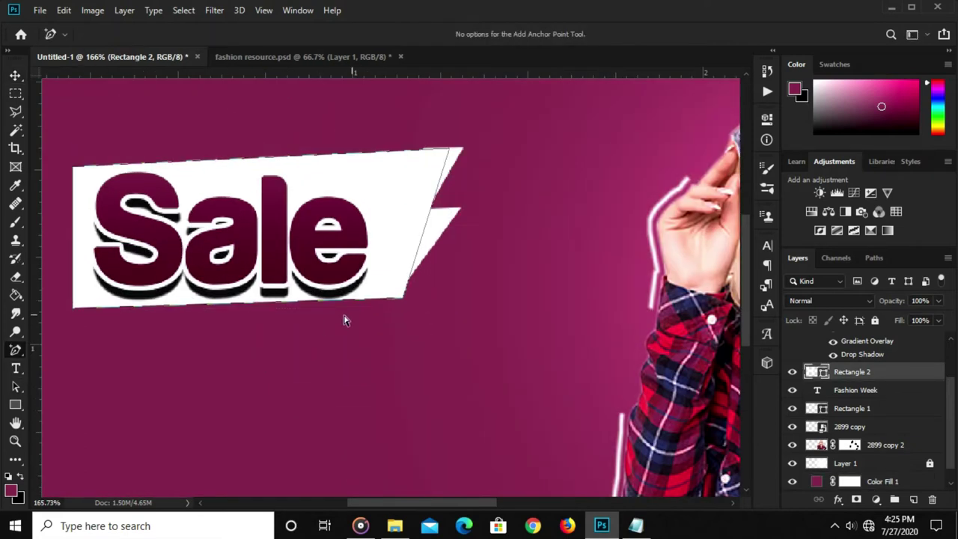
pyautogui.click(401, 300)
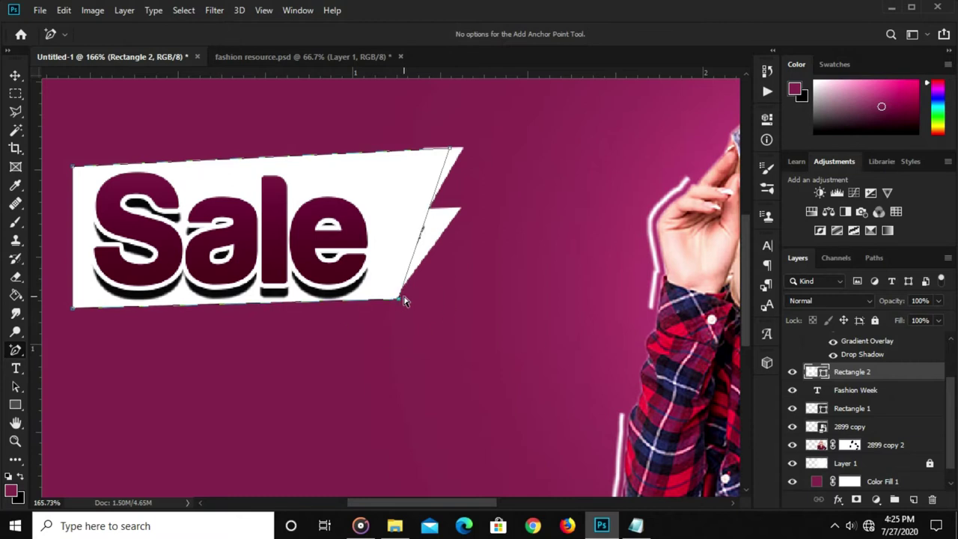
pyautogui.moveTo(397, 301)
pyautogui.mouseDown()
pyautogui.moveTo(388, 298)
pyautogui.moveTo(401, 300)
pyautogui.mouseUp()
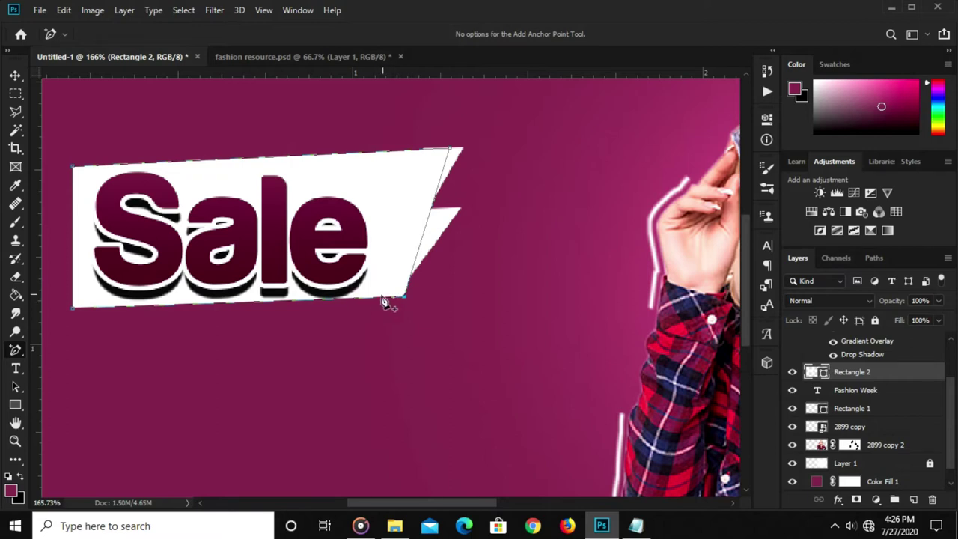
# Load the lightning bolt as a selection and expand it by 5 px.
pyautogui.press('v')
pyautogui.click(463, 214)
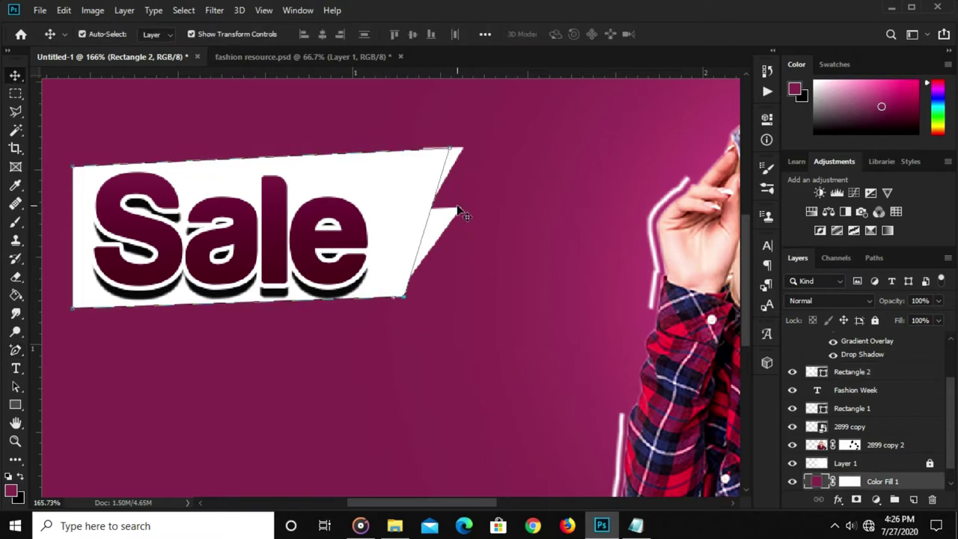
pyautogui.click(454, 164)
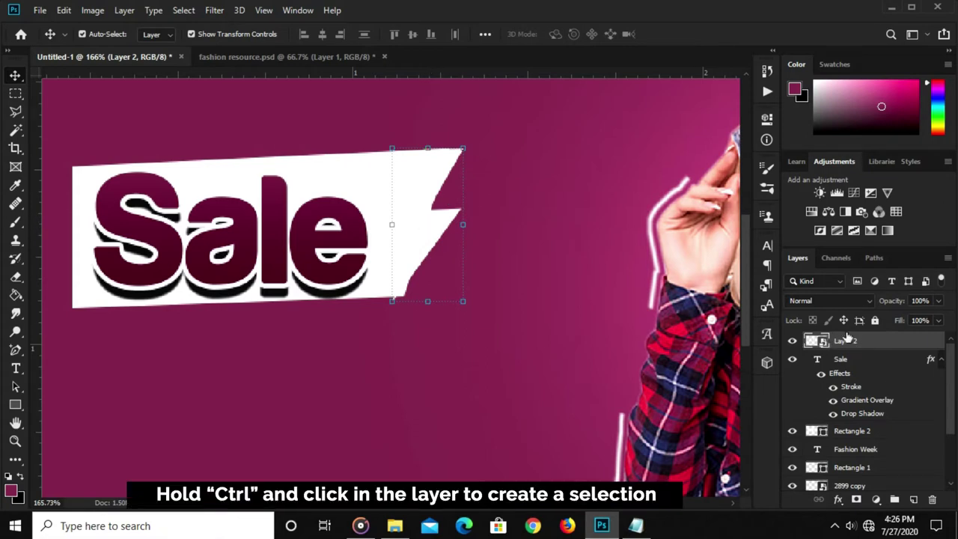
pyautogui.keyDown('ctrl'); pyautogui.click(815, 341); pyautogui.keyUp('ctrl')
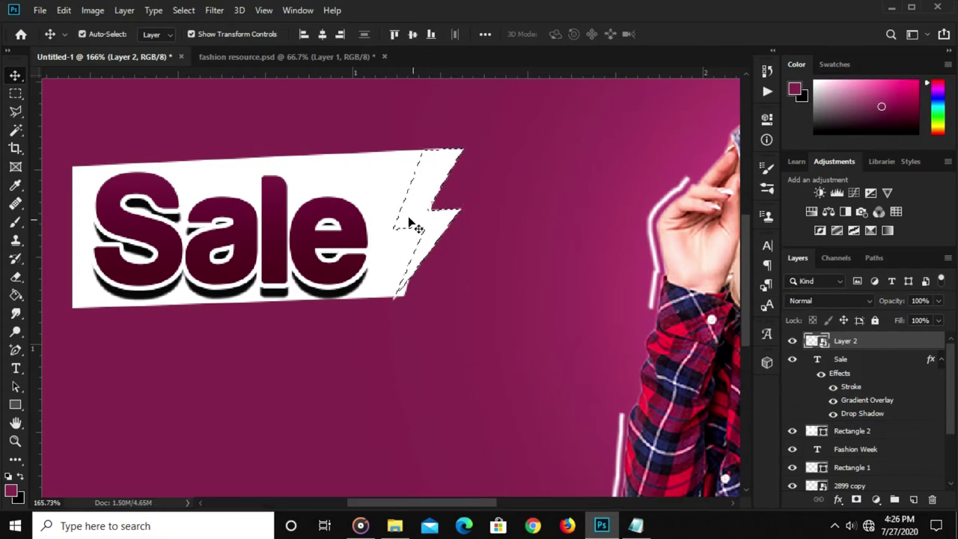
pyautogui.click(184, 10)
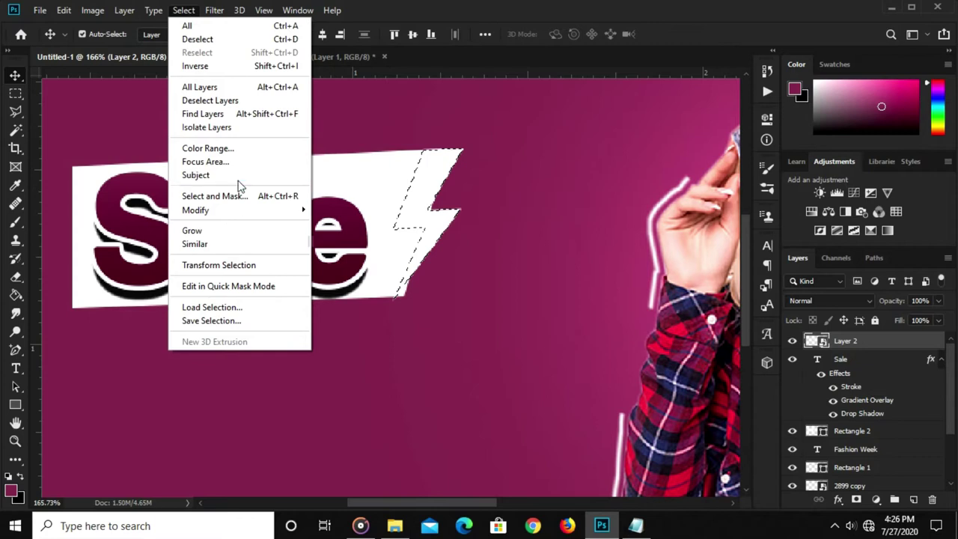
pyautogui.moveTo(196, 209)
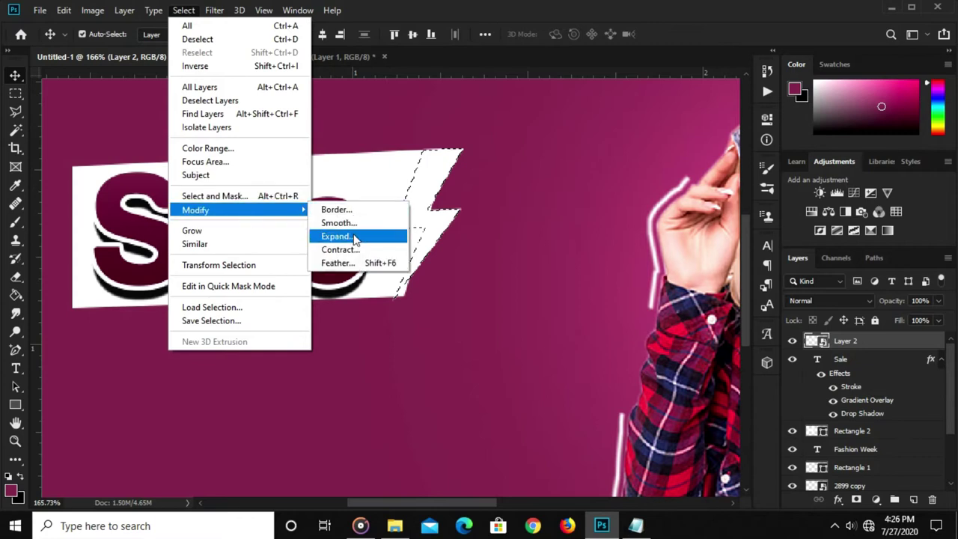
pyautogui.click(354, 236)
pyautogui.write('5')
pyautogui.click(621, 229)
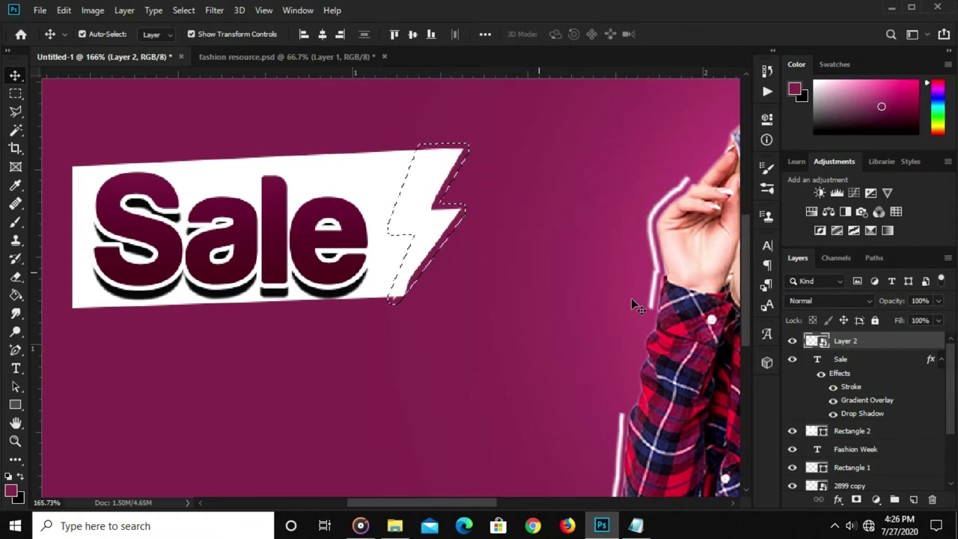
# Mask Rectangle 2 with the bolt selection and invert the mask to cut the bolt out.
pyautogui.click(860, 438)
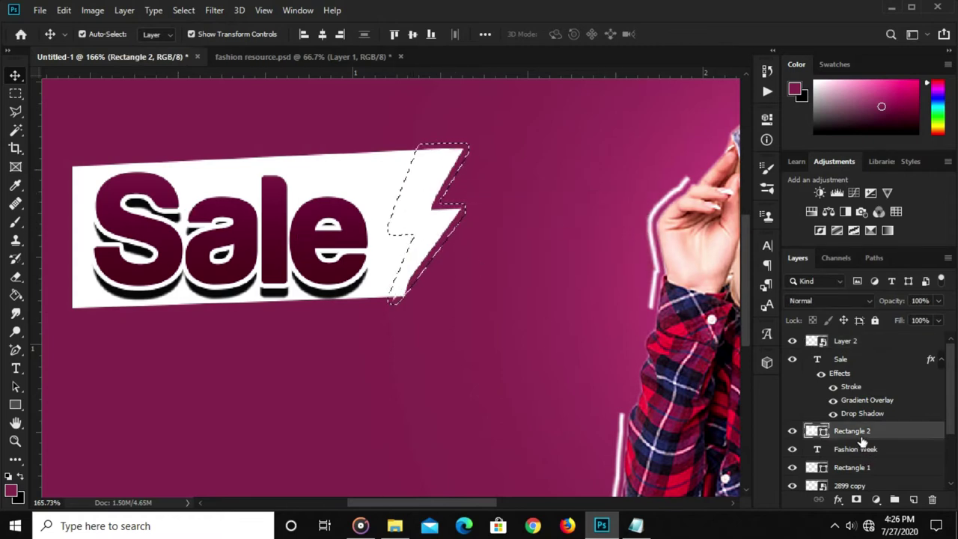
pyautogui.click(791, 431)
pyautogui.click(791, 431)
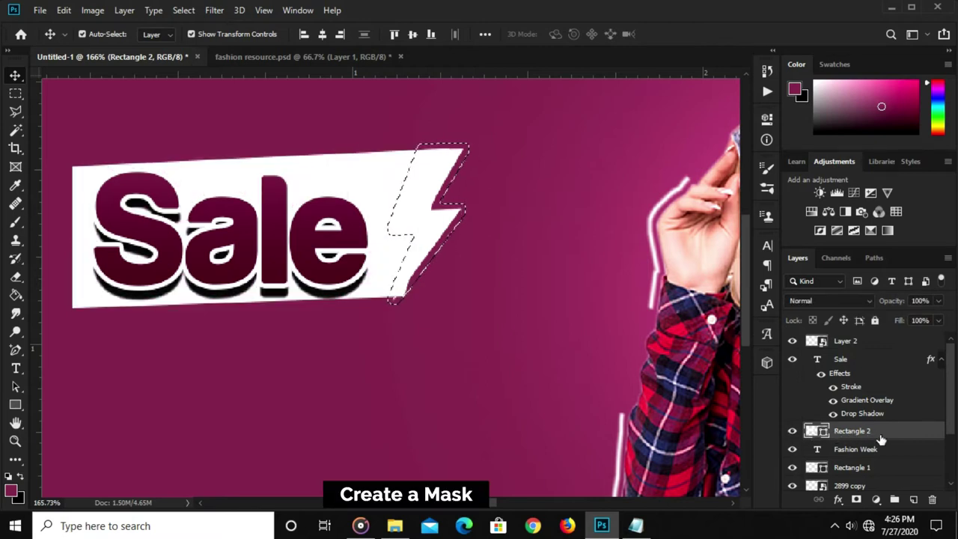
pyautogui.click(856, 499)
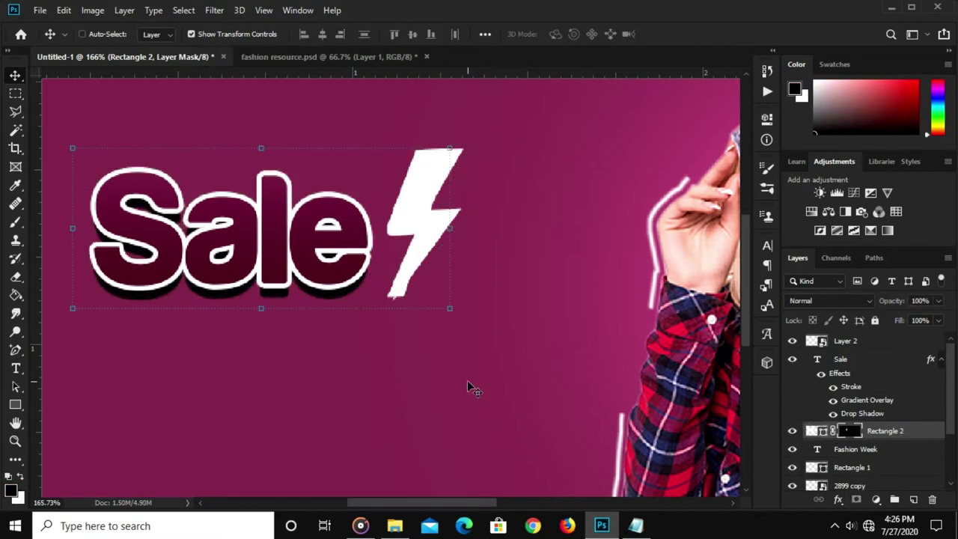
pyautogui.hotkey('ctrl', 'i')
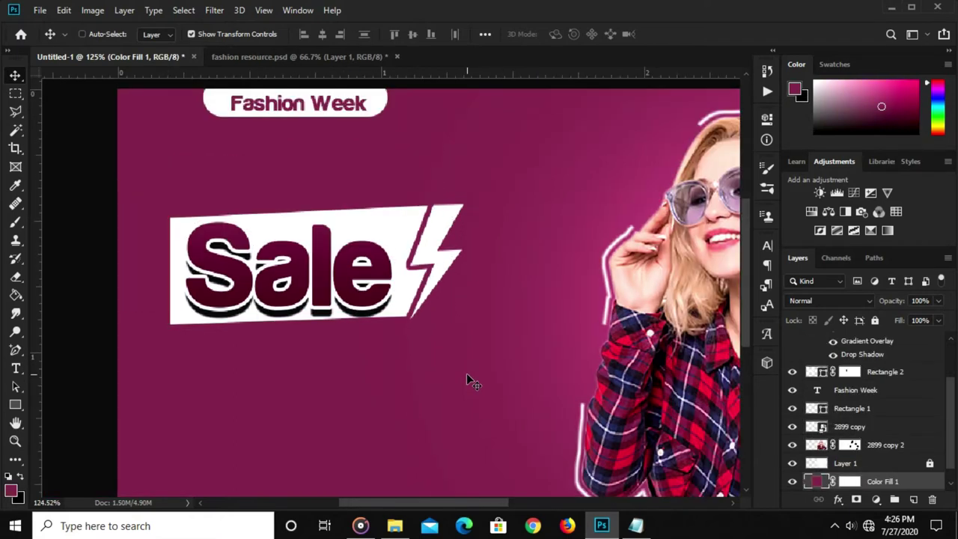
pyautogui.hotkey('ctrl', '-')
pyautogui.hotkey('ctrl', '-')
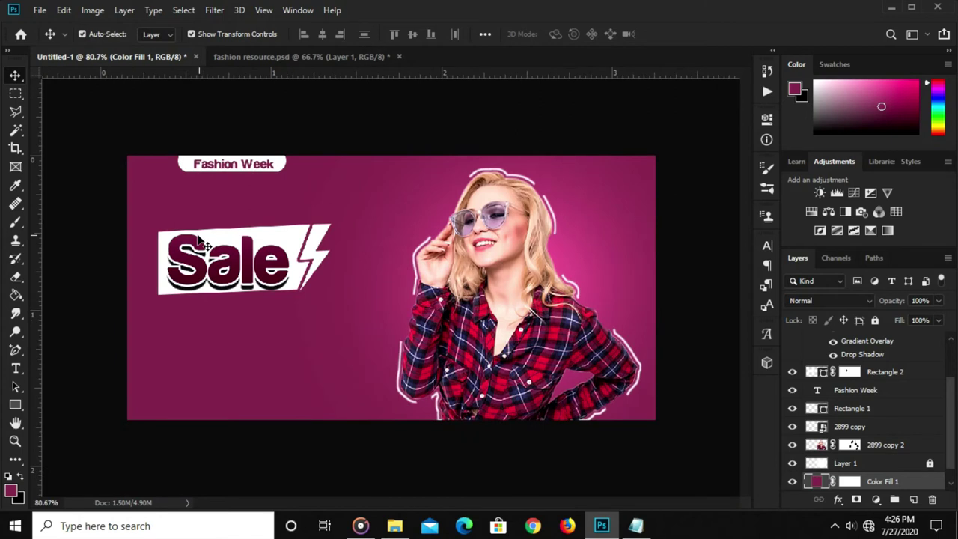
pyautogui.scroll(5, 105, 202)
pyautogui.scroll(2, 105, 198)
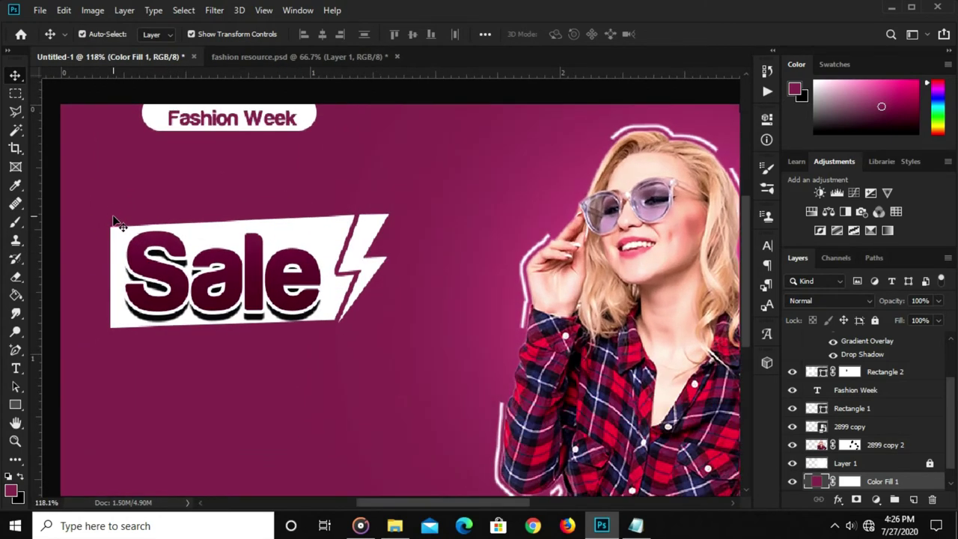
# Draw a thin white-filled rectangle bar above the Sale box.
pyautogui.click(15, 404)
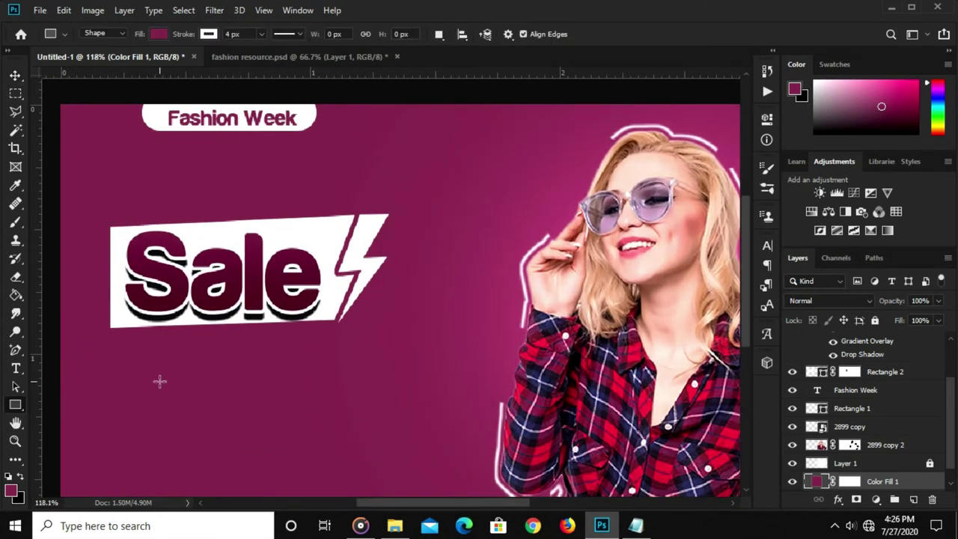
pyautogui.click(155, 35)
pyautogui.click(90, 108)
pyautogui.click(636, 42)
pyautogui.moveTo(154, 191); pyautogui.dragTo(313, 211)
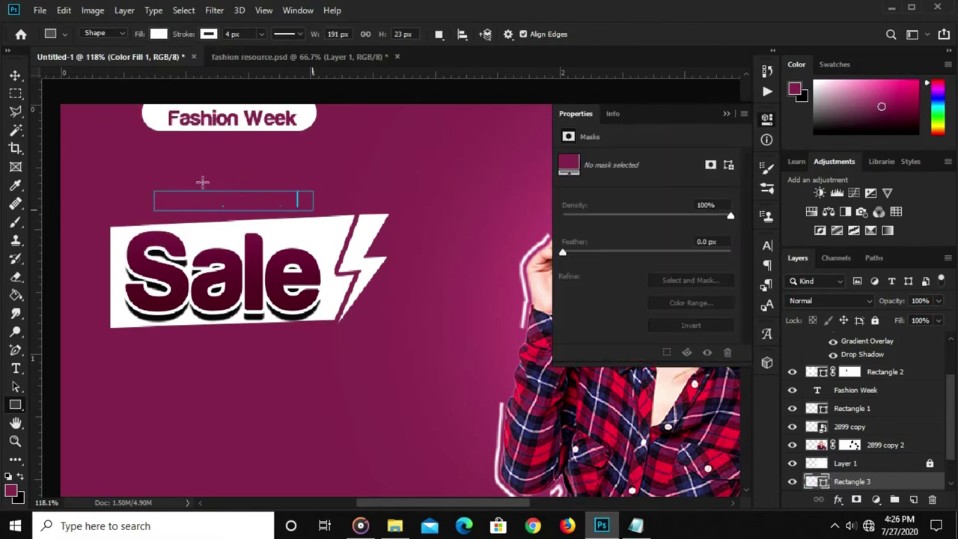
# Make the white bar taller and narrower, then shift it slightly right.
pyautogui.scroll(2, 202, 182)
pyautogui.press('v')
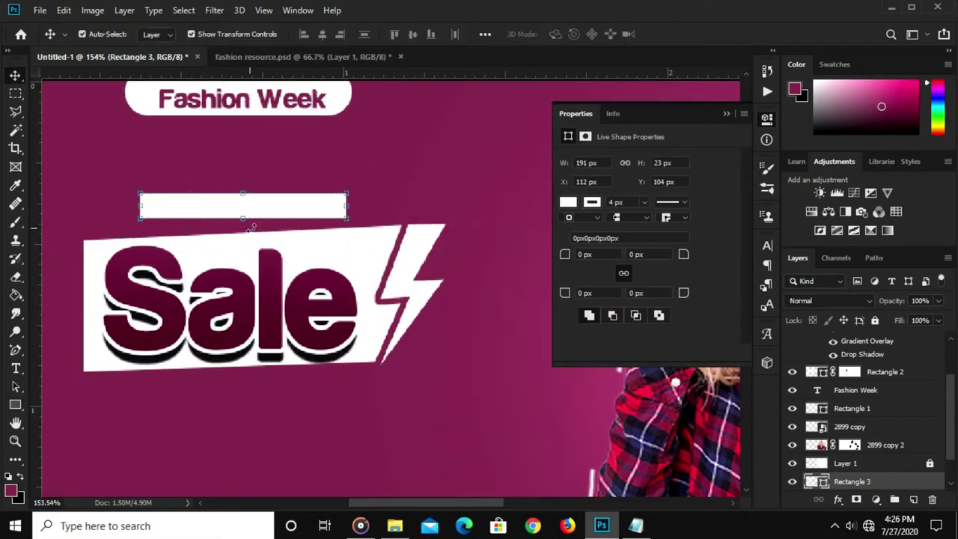
pyautogui.moveTo(243, 220); pyautogui.dragTo(241, 238)
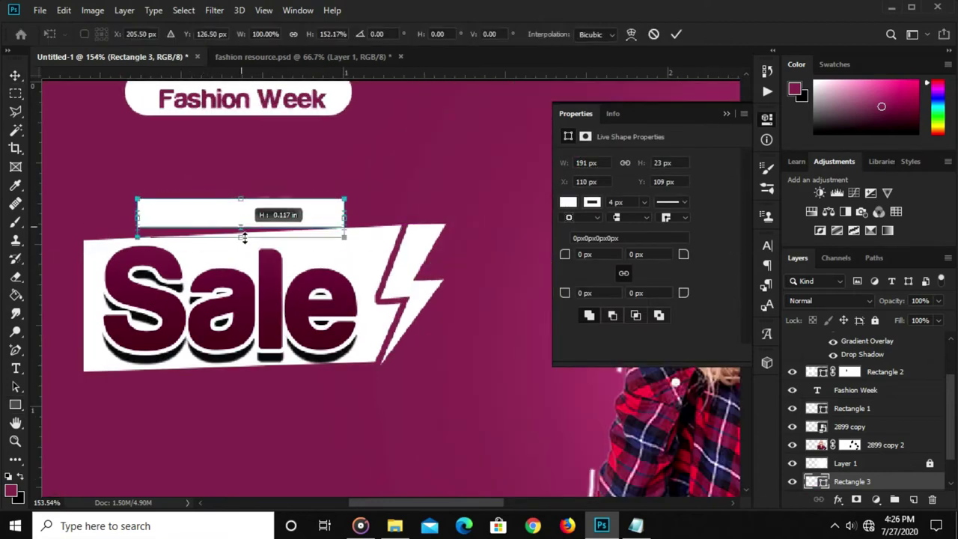
pyautogui.moveTo(343, 218); pyautogui.dragTo(316, 218)
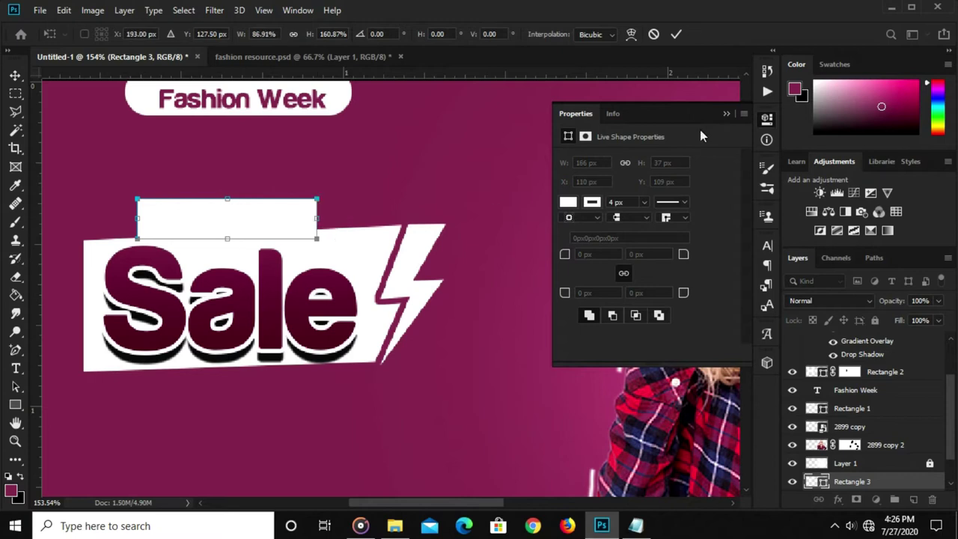
pyautogui.click(726, 114)
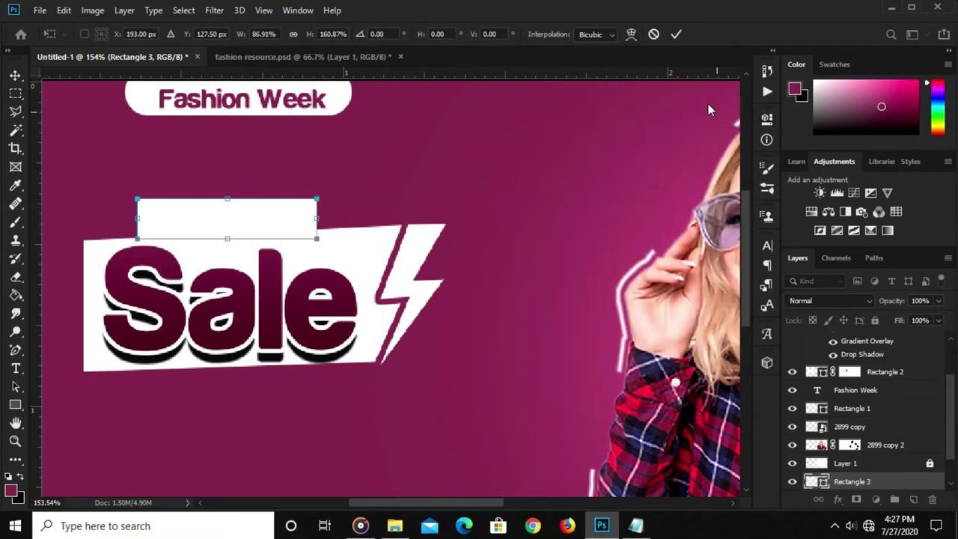
pyautogui.click(676, 34)
pyautogui.moveTo(200, 233); pyautogui.dragTo(255, 223)
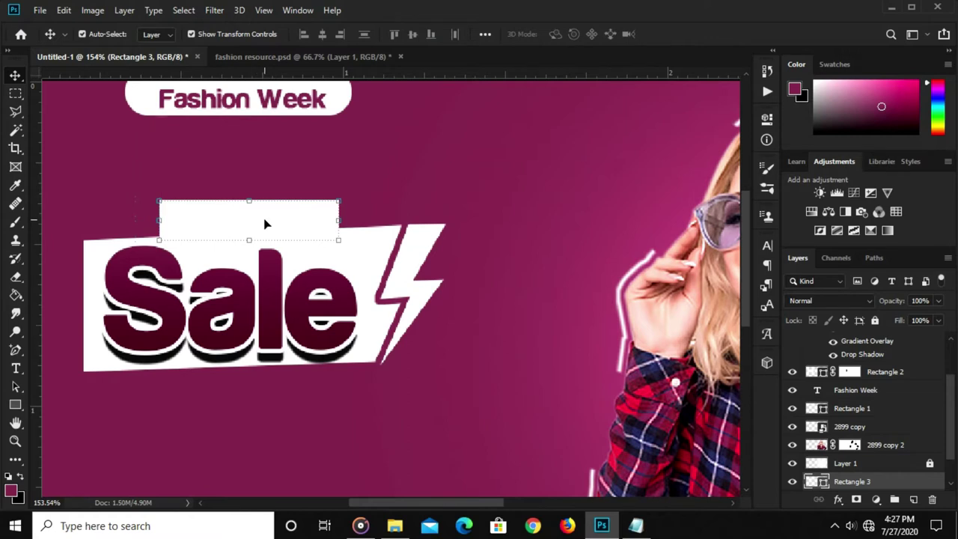
# Slant the bar's top edge to the right and tilt it about 3.5 degrees.
pyautogui.hotkey('ctrl', 't')
pyautogui.moveTo(248, 201); pyautogui.dragTo(248, 204)
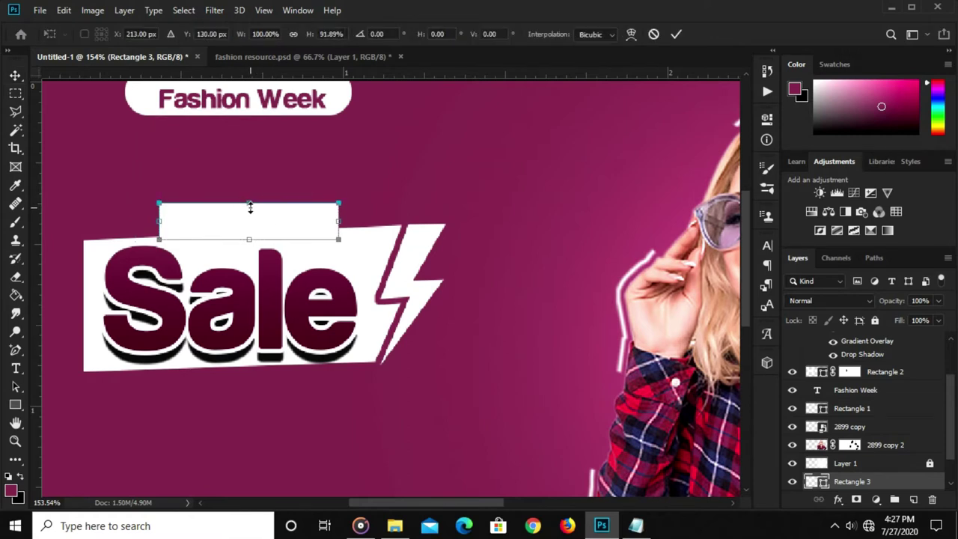
pyautogui.rightClick(291, 214)
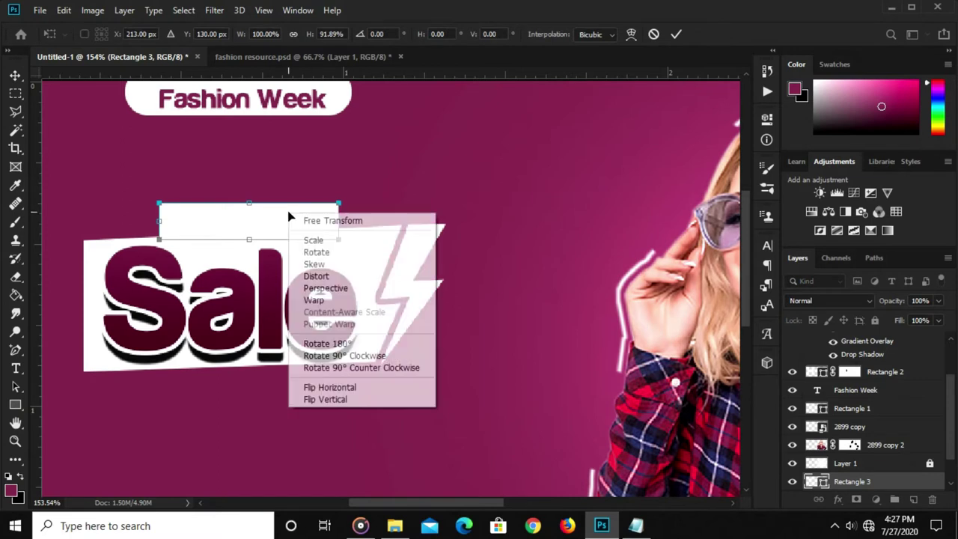
pyautogui.click(317, 290)
pyautogui.moveTo(285, 208); pyautogui.dragTo(295, 209)
pyautogui.press('Return')
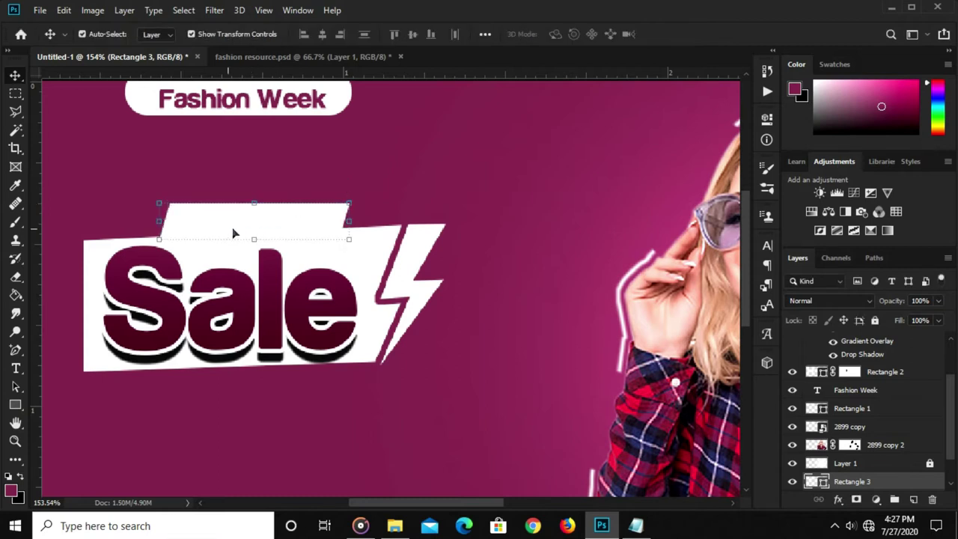
pyautogui.scroll(2, 142, 224)
pyautogui.hotkey('ctrl', 't')
pyautogui.moveTo(156, 232); pyautogui.dragTo(155, 239)
pyautogui.press('Return')
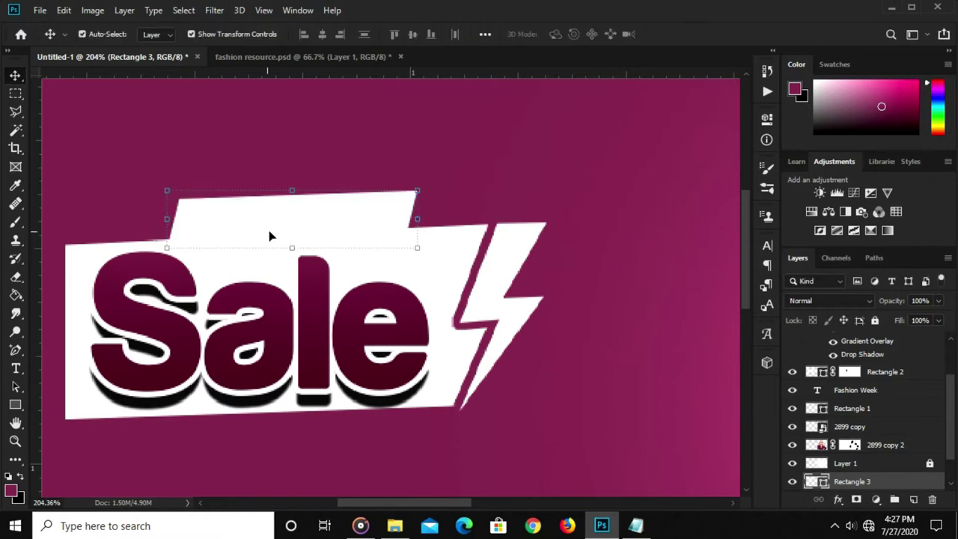
# Give Rectangle 3 a black drop shadow with 100% opacity and 2 px distance.
pyautogui.click(839, 499)
pyautogui.click(859, 360)
pyautogui.click(839, 499)
pyautogui.click(861, 477)
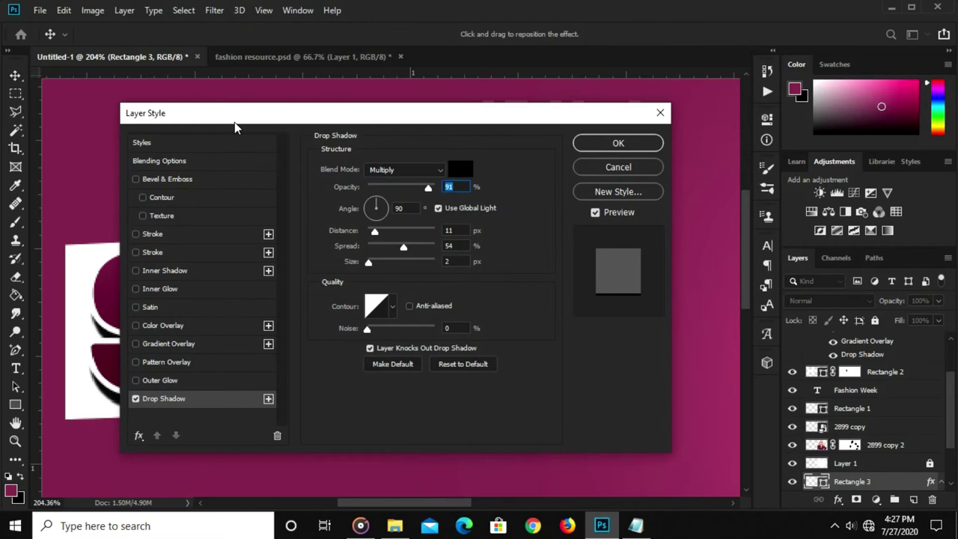
pyautogui.moveTo(234, 127); pyautogui.dragTo(426, 122)
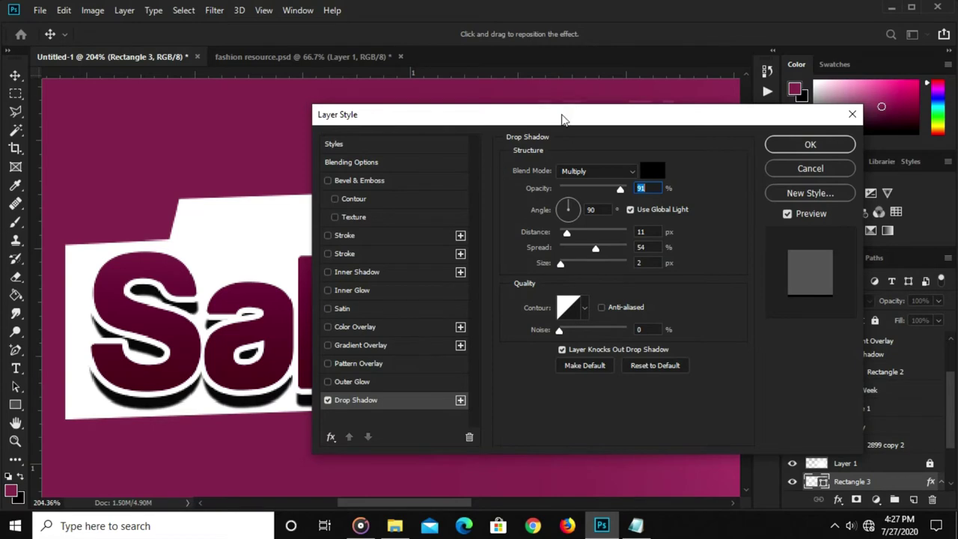
pyautogui.moveTo(563, 119); pyautogui.dragTo(500, 122)
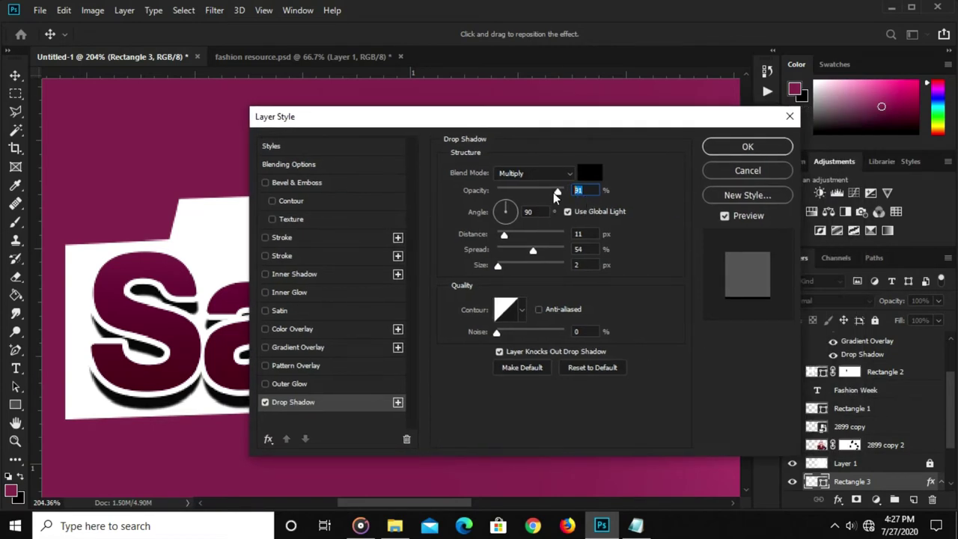
pyautogui.write('100')
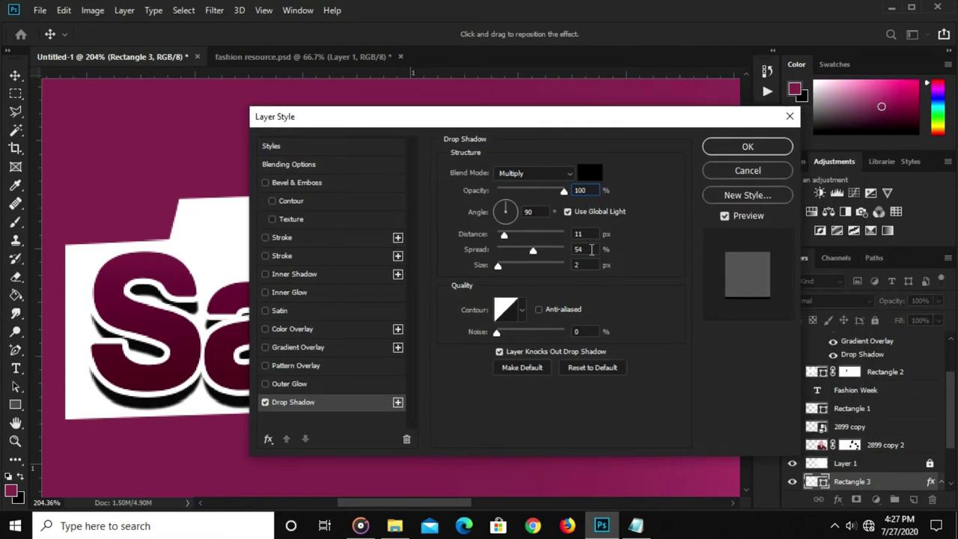
pyautogui.doubleClick(577, 235)
pyautogui.write('2')
pyautogui.doubleClick(573, 249)
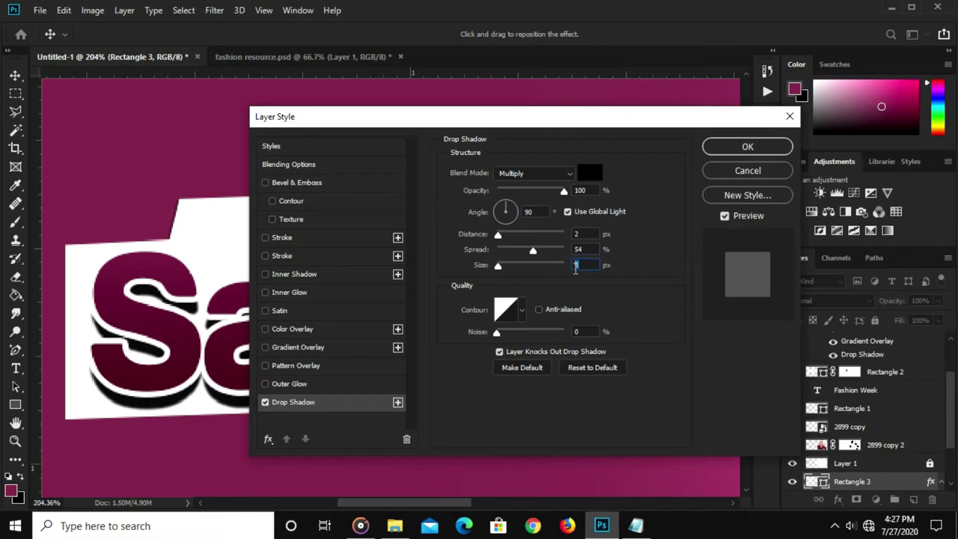
pyautogui.click(712, 149)
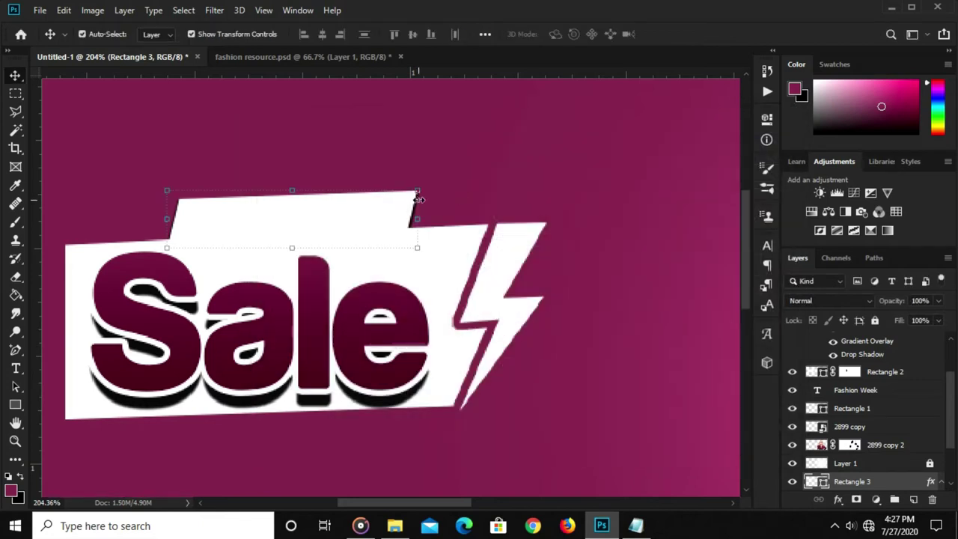
# Move Rectangle 3 to the top of the layer stack and check it on the banner.
pyautogui.moveTo(855, 483); pyautogui.dragTo(858, 338)
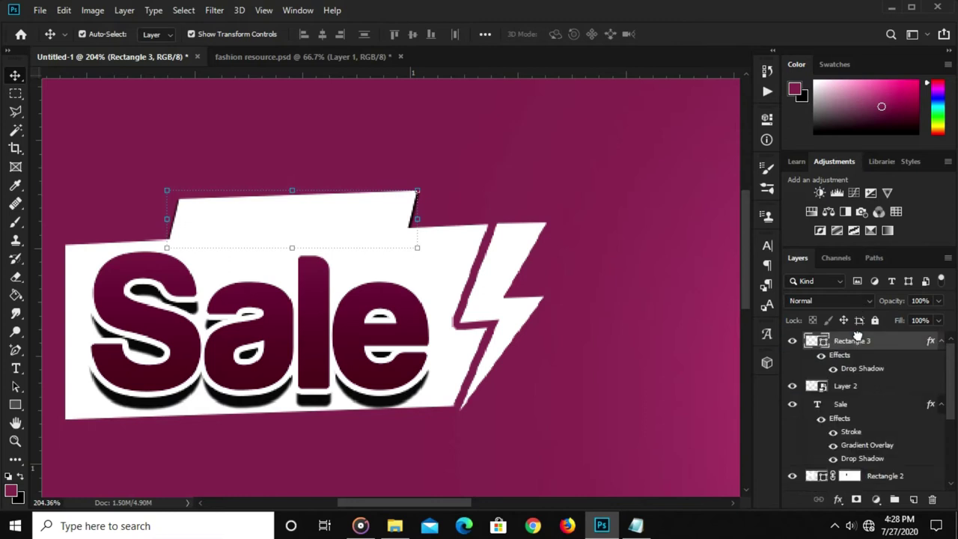
pyautogui.click(583, 183)
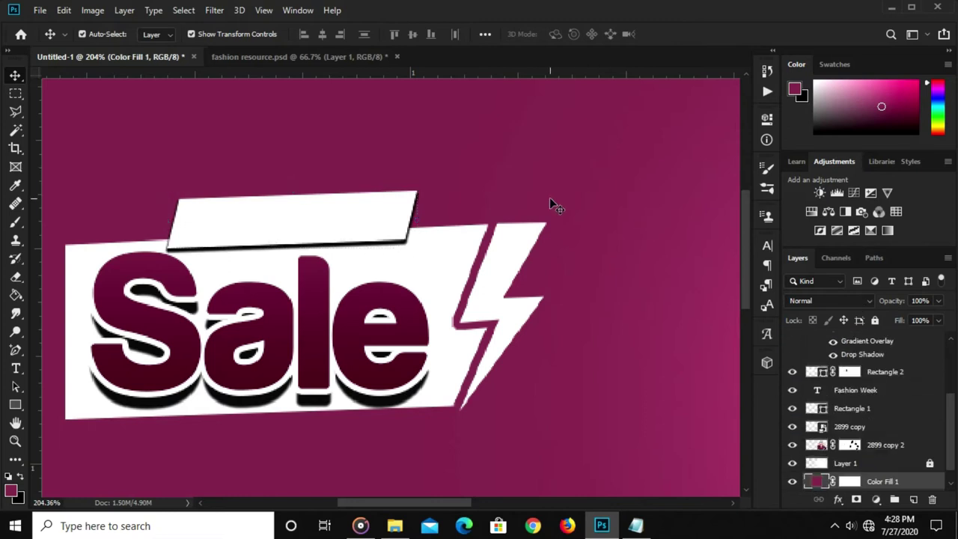
pyautogui.hotkey('ctrl', '0')
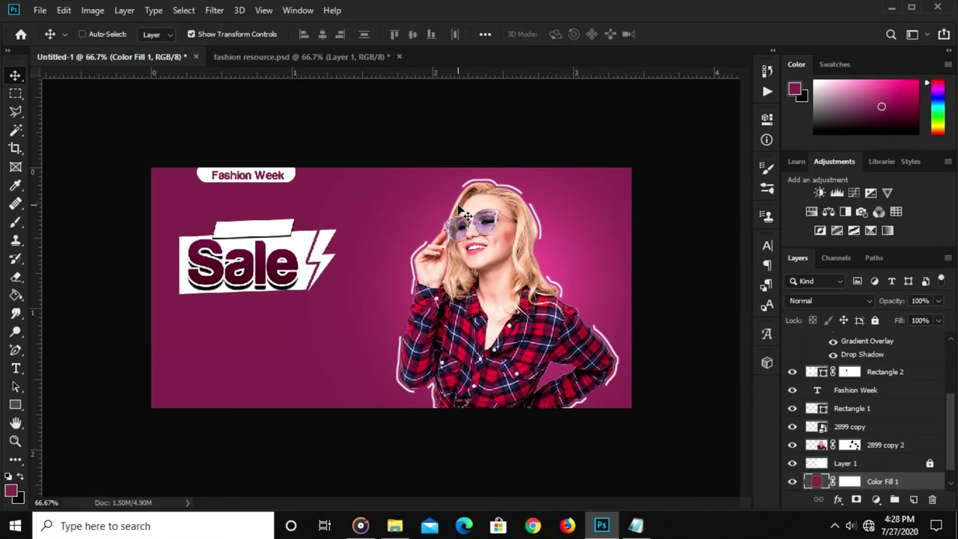
pyautogui.hotkey('ctrl', '+')
pyautogui.click(199, 207)
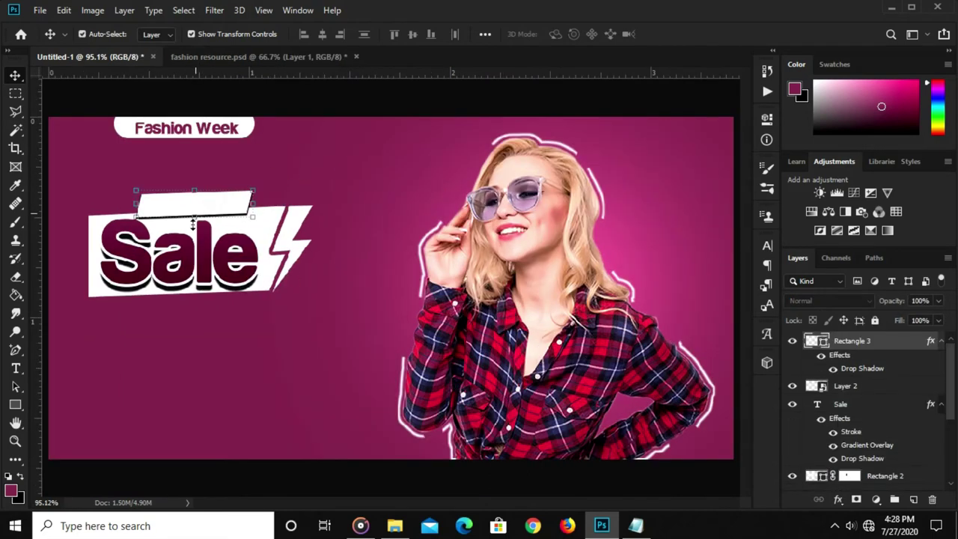
pyautogui.scroll(1, 167, 297)
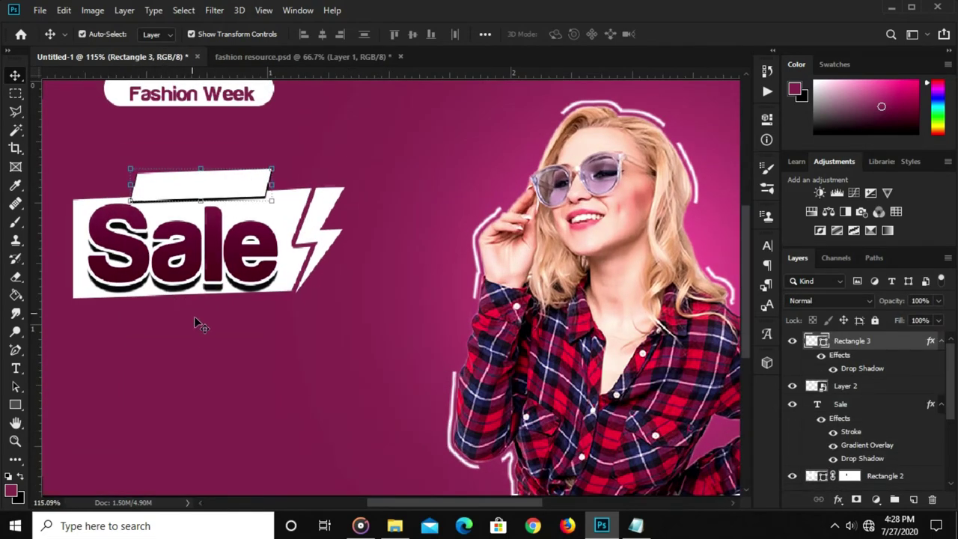
pyautogui.click(208, 358)
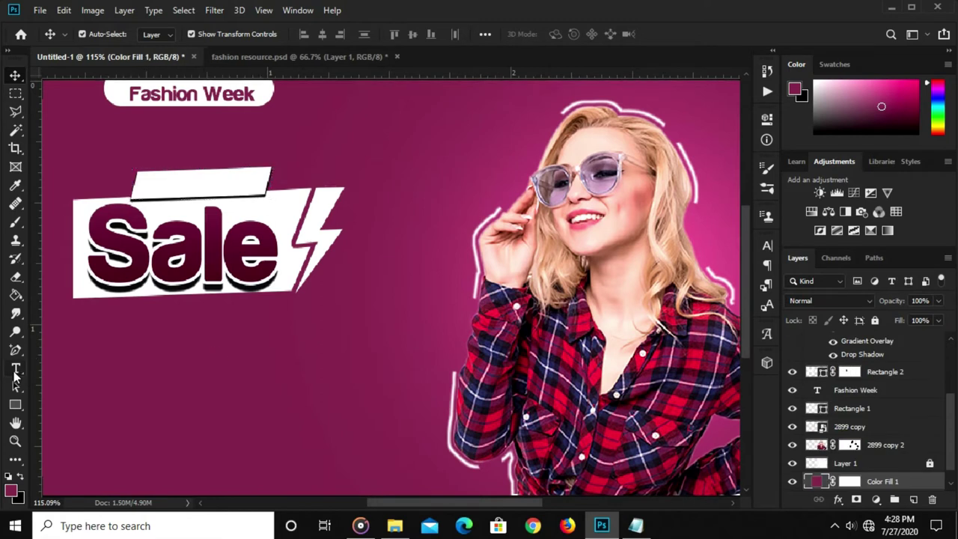
# Duplicate the Sale text below the original, clear its layer style, and shift it right.
pyautogui.click(183, 250)
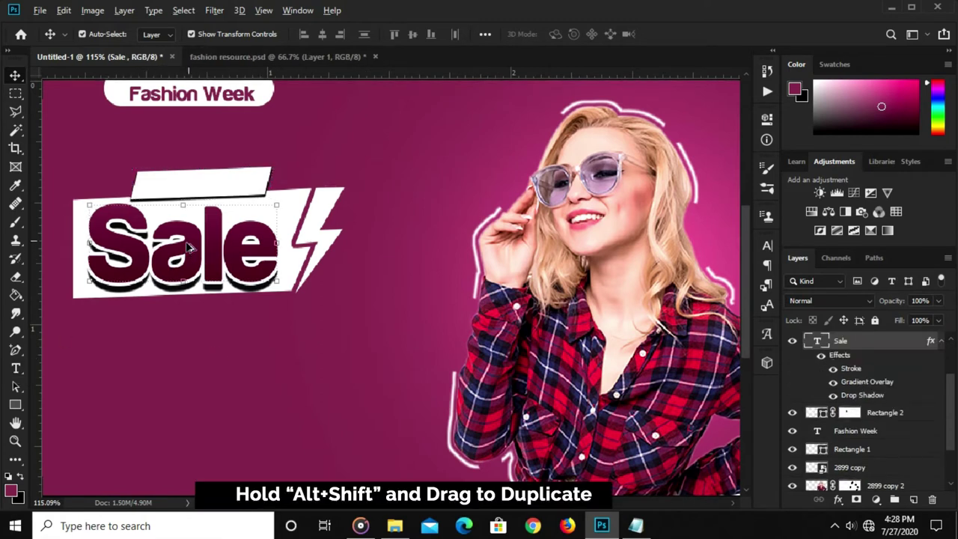
pyautogui.moveTo(187, 252); pyautogui.dragTo(187, 385)
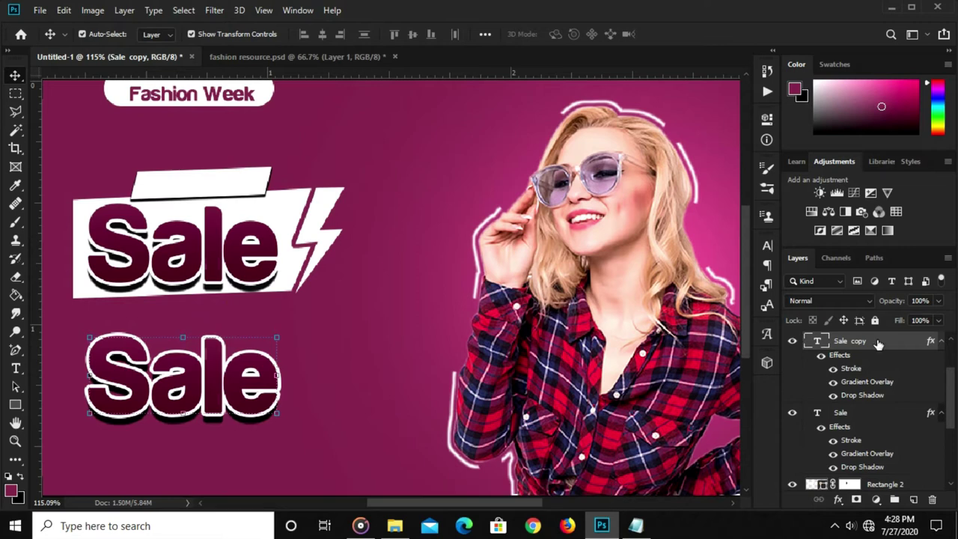
pyautogui.rightClick(843, 343)
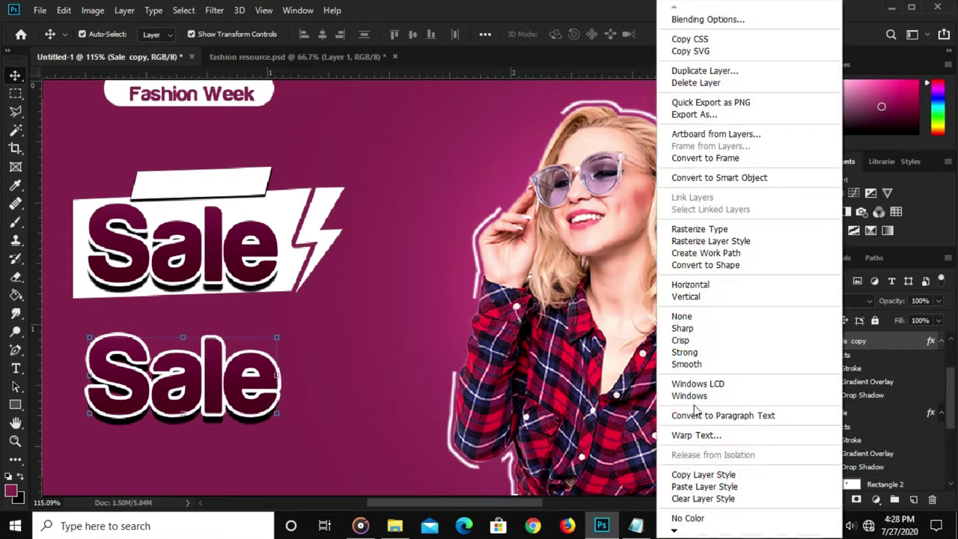
pyautogui.click(700, 498)
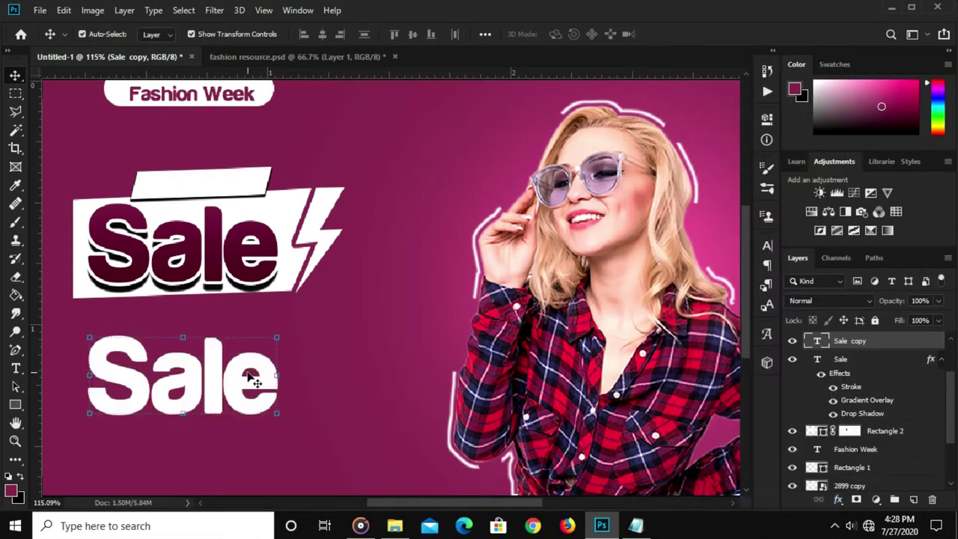
pyautogui.moveTo(167, 381); pyautogui.dragTo(209, 374)
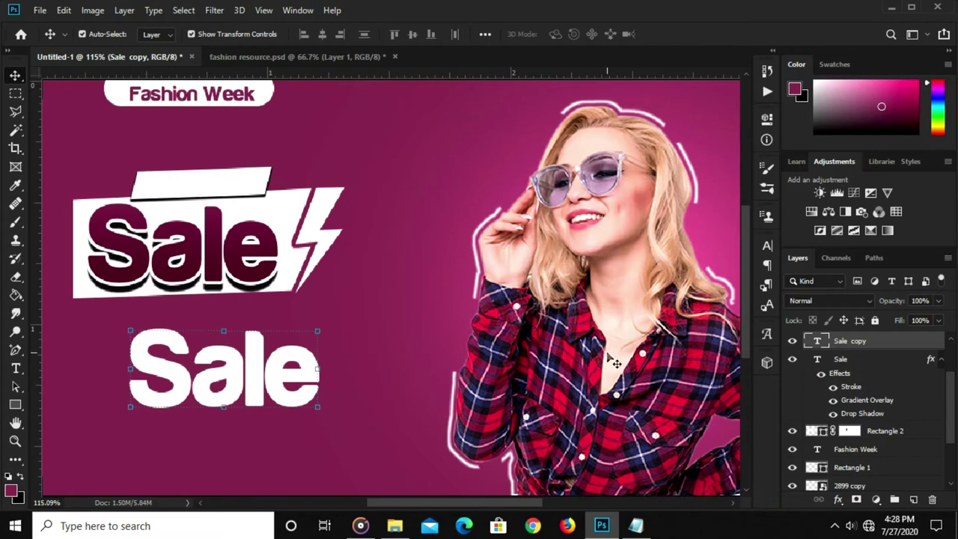
# Recolour the copied Sale text with dark maroon sampled from the upper Sale.
pyautogui.click(767, 245)
pyautogui.click(728, 327)
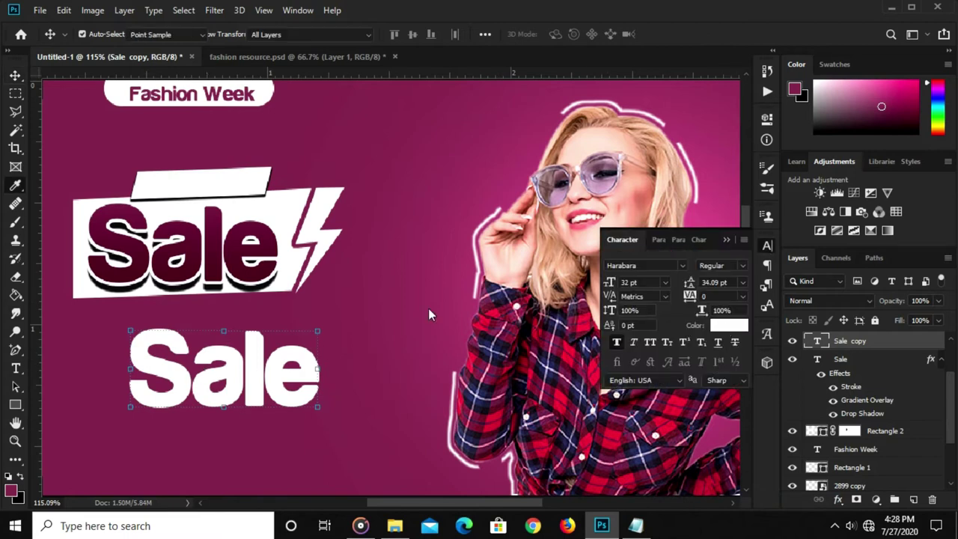
pyautogui.click(120, 266)
pyautogui.click(453, 262)
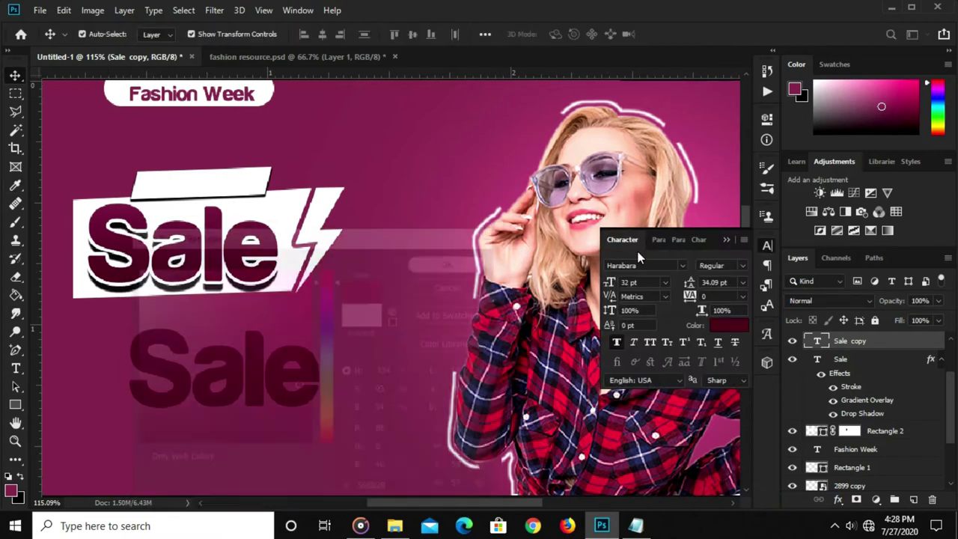
pyautogui.click(725, 240)
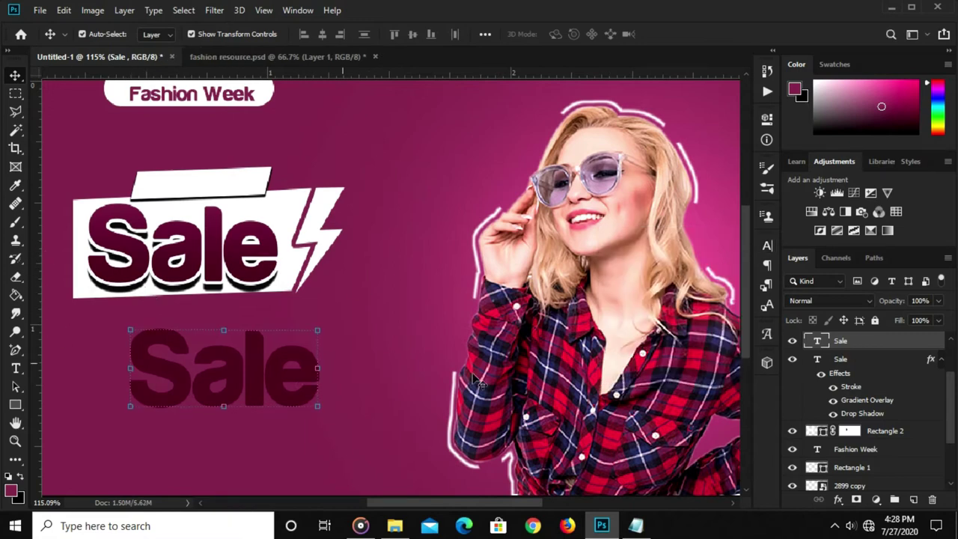
pyautogui.click(635, 525)
# Replace the lower Sale text with the word 'Flash' copied from the notes.
pyautogui.moveTo(440, 193); pyautogui.dragTo(405, 191)
pyautogui.rightClick(408, 191)
pyautogui.click(467, 237)
pyautogui.click(380, 287)
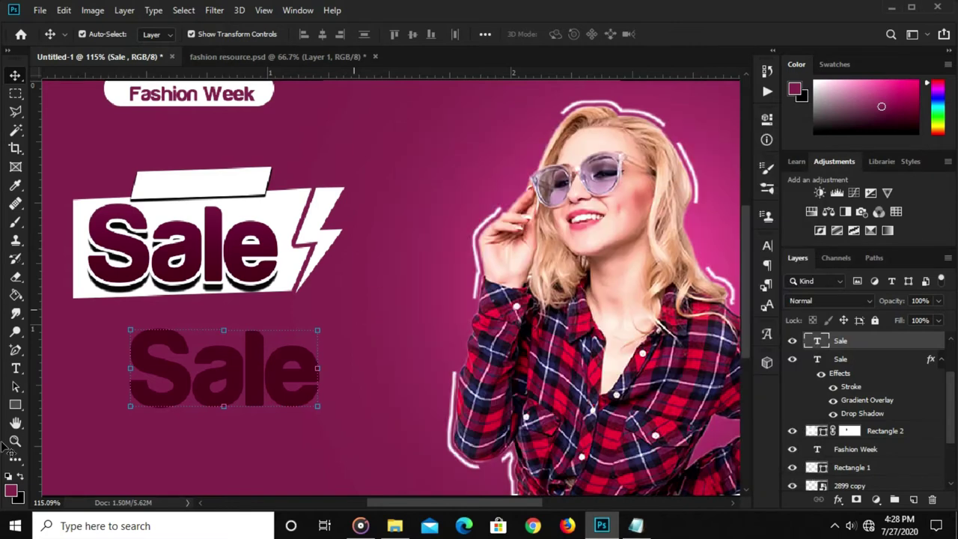
pyautogui.click(15, 367)
pyautogui.click(236, 385)
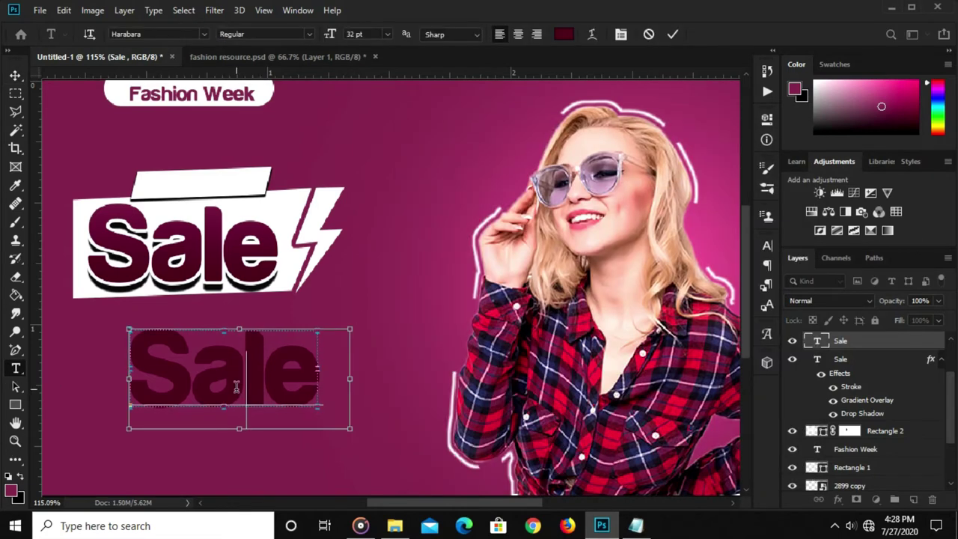
pyautogui.hotkey('ctrl', 'a')
pyautogui.hotkey('ctrl', 'v')
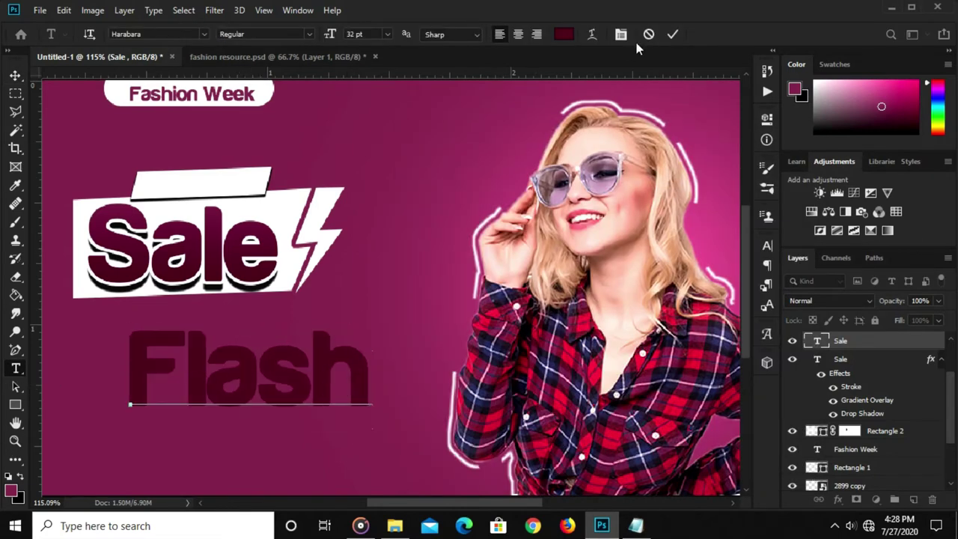
pyautogui.hotkey('ctrl', 'Return')
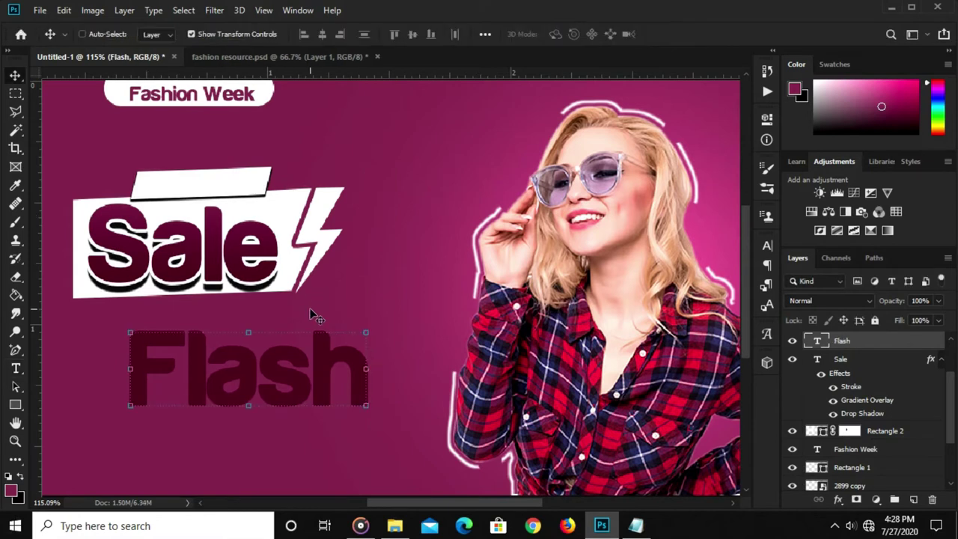
# Shrink Flash, place it on the white strip, and stack it above Rectangle 3.
pyautogui.hotkey('ctrl', 't')
pyautogui.moveTo(262, 324); pyautogui.dragTo(258, 369)
pyautogui.moveTo(274, 404)
pyautogui.mouseDown()
pyautogui.moveTo(209, 155)
pyautogui.moveTo(219, 170)
pyautogui.mouseUp()
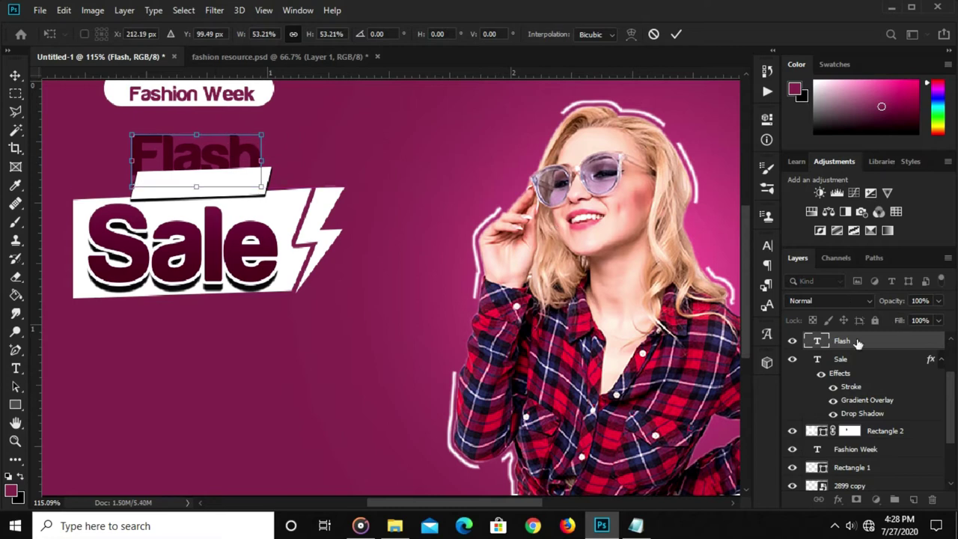
pyautogui.scroll(2, 856, 351)
pyautogui.moveTo(850, 407)
pyautogui.mouseDown()
pyautogui.moveTo(847, 327)
pyautogui.moveTo(848, 335)
pyautogui.mouseUp()
pyautogui.hotkey('ctrl', 't')
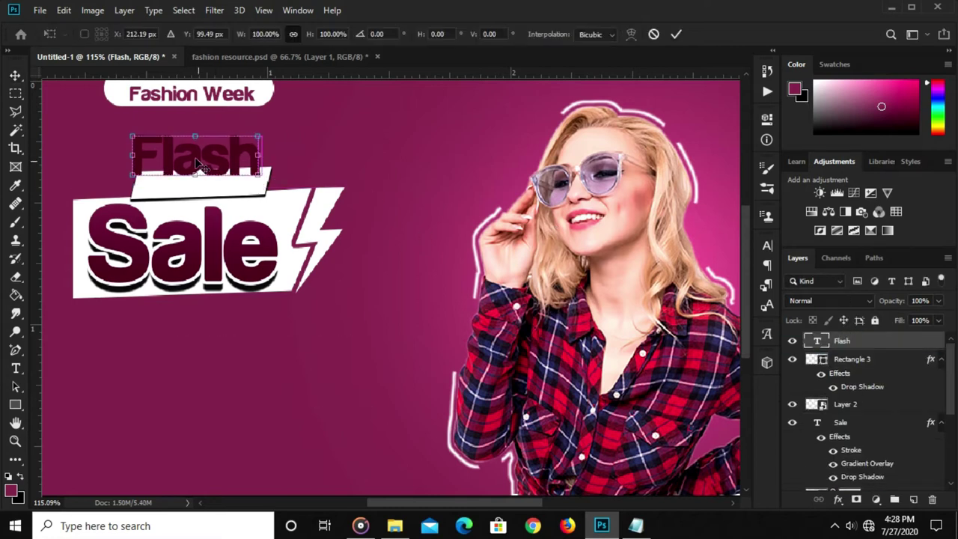
pyautogui.moveTo(195, 136); pyautogui.dragTo(197, 149)
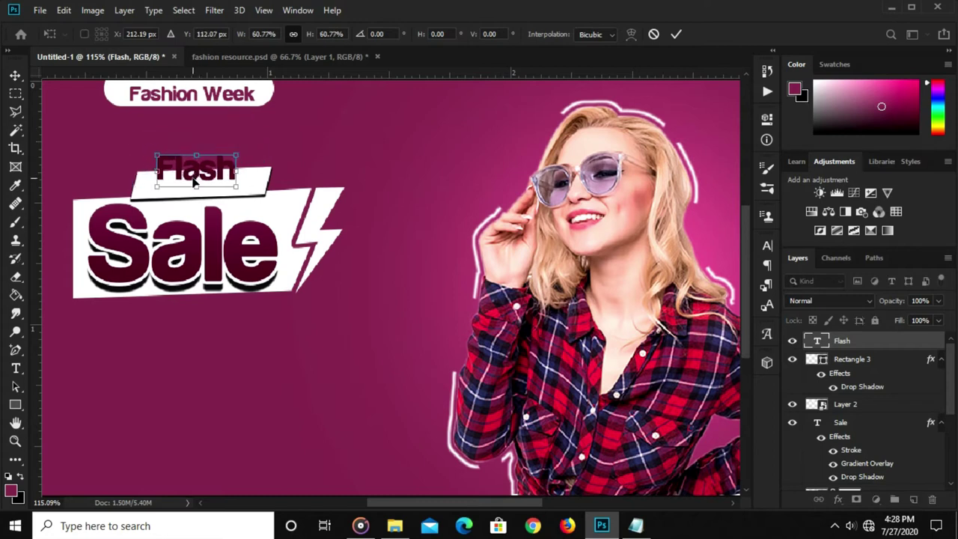
pyautogui.moveTo(194, 187); pyautogui.dragTo(197, 202)
pyautogui.moveTo(198, 155); pyautogui.dragTo(216, 175)
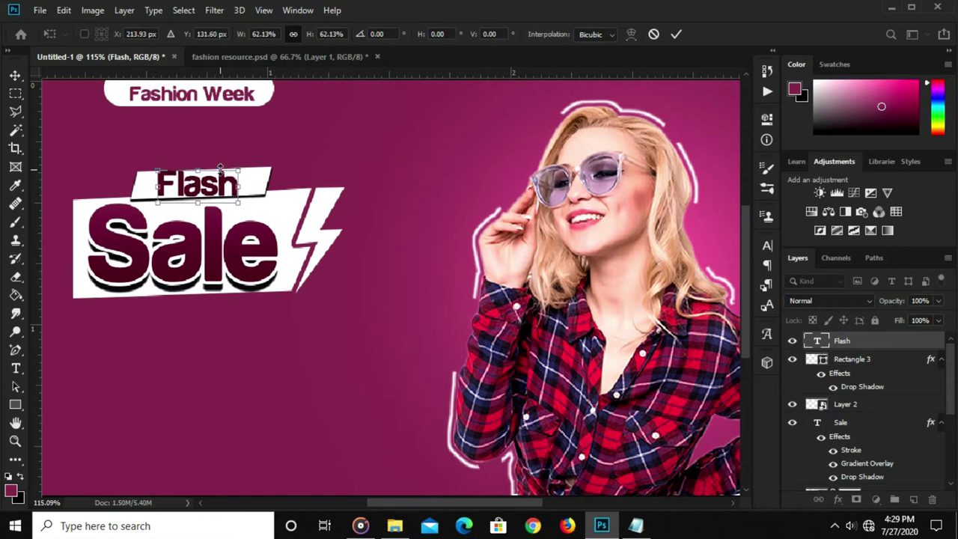
pyautogui.scroll(3, 193, 160)
pyautogui.press('Return')
# Make the white strip taller and enlarge Flash with a slight tilt to fill it.
pyautogui.click(264, 187)
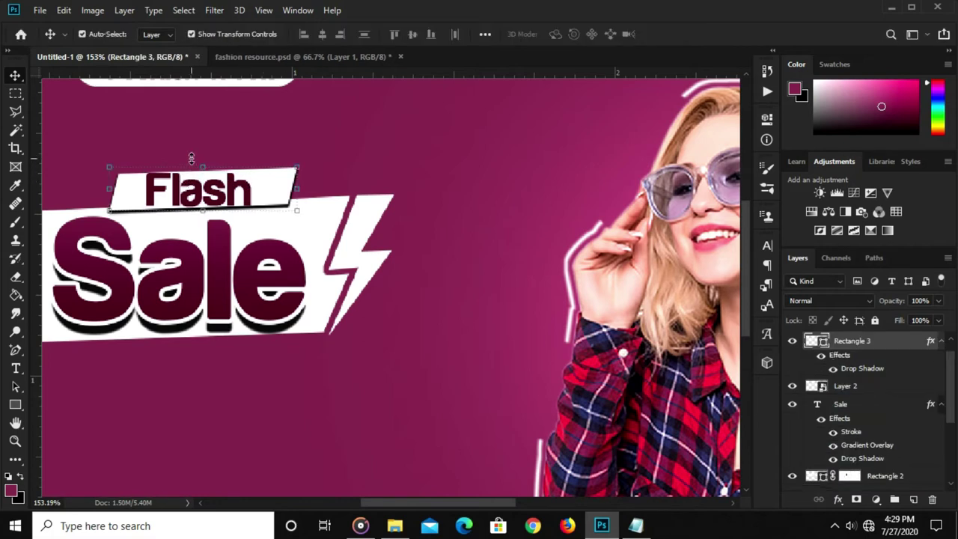
pyautogui.moveTo(191, 158); pyautogui.dragTo(205, 154)
pyautogui.press('Return')
pyautogui.click(213, 198)
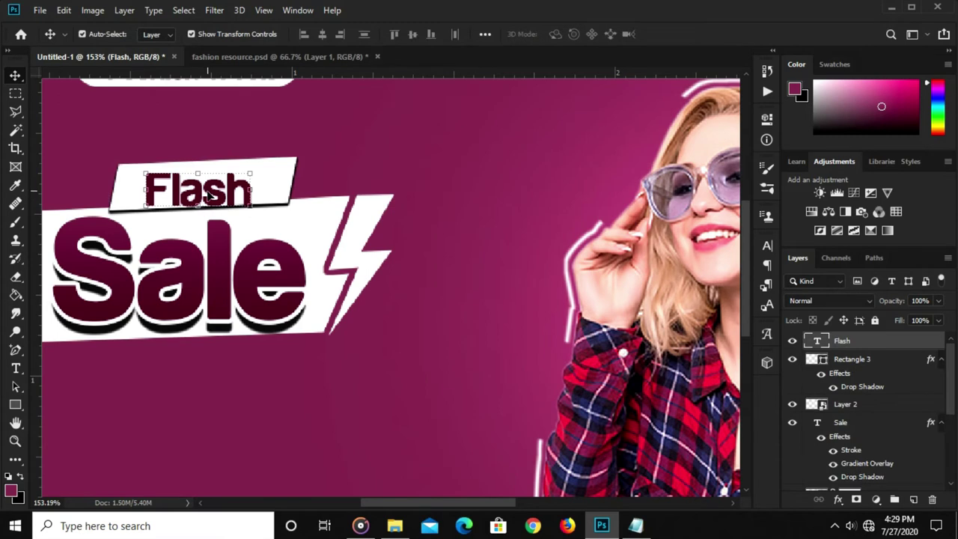
pyautogui.hotkey('ctrl', 't')
pyautogui.moveTo(199, 174); pyautogui.dragTo(205, 165)
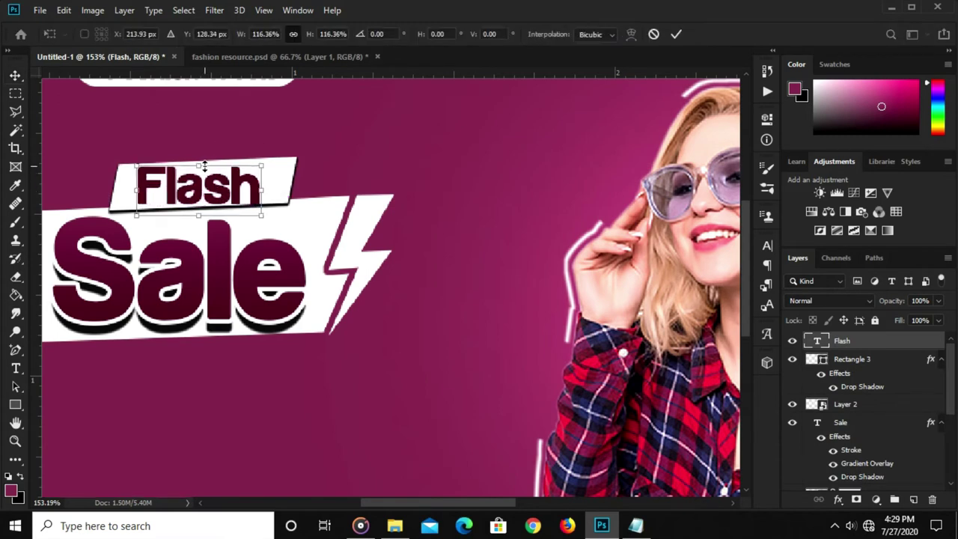
pyautogui.moveTo(275, 193); pyautogui.dragTo(278, 195)
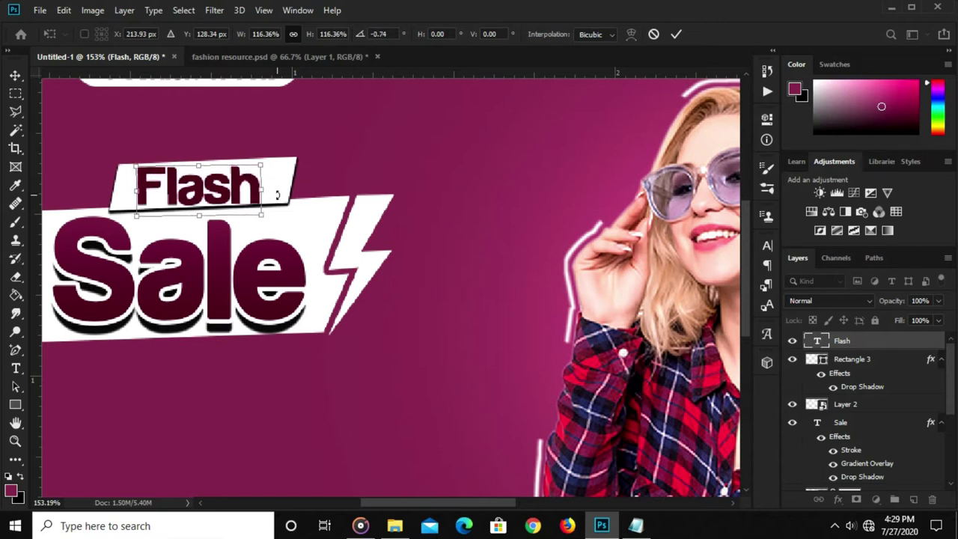
pyautogui.press('Return')
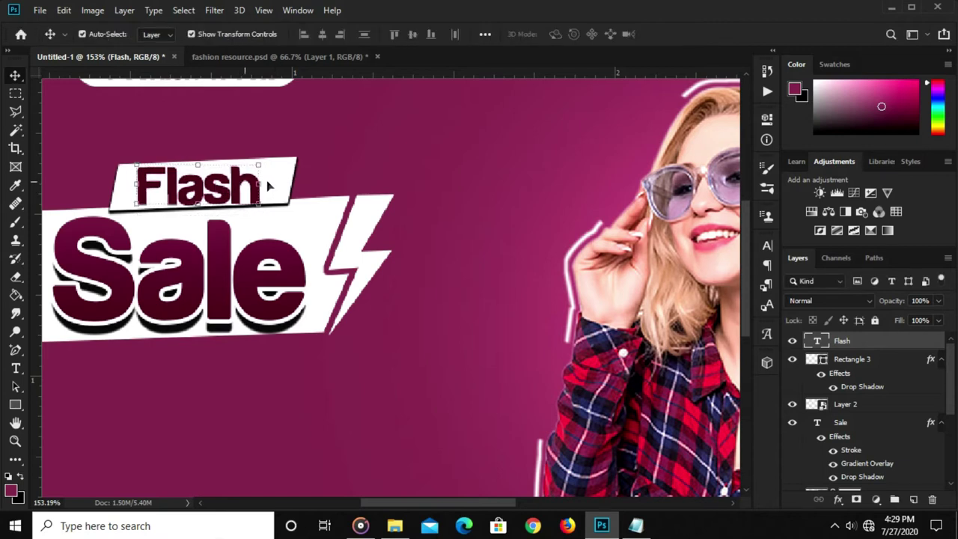
# Tilt Flash a little more, then view the whole banner.
pyautogui.hotkey('ctrl', 't')
pyautogui.moveTo(271, 193); pyautogui.dragTo(272, 196)
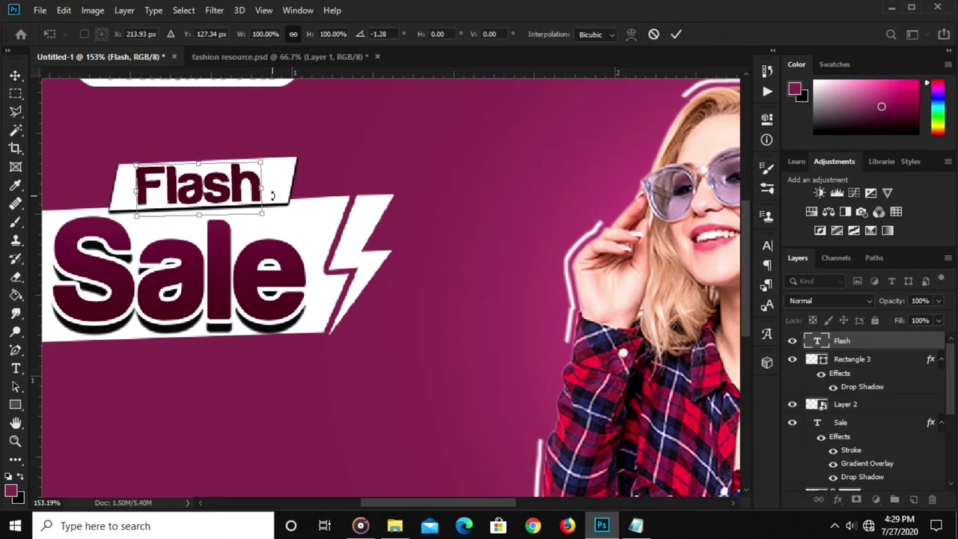
pyautogui.scroll(1, 272, 196)
pyautogui.scroll(2, 268, 199)
pyautogui.scroll(-1, 266, 201)
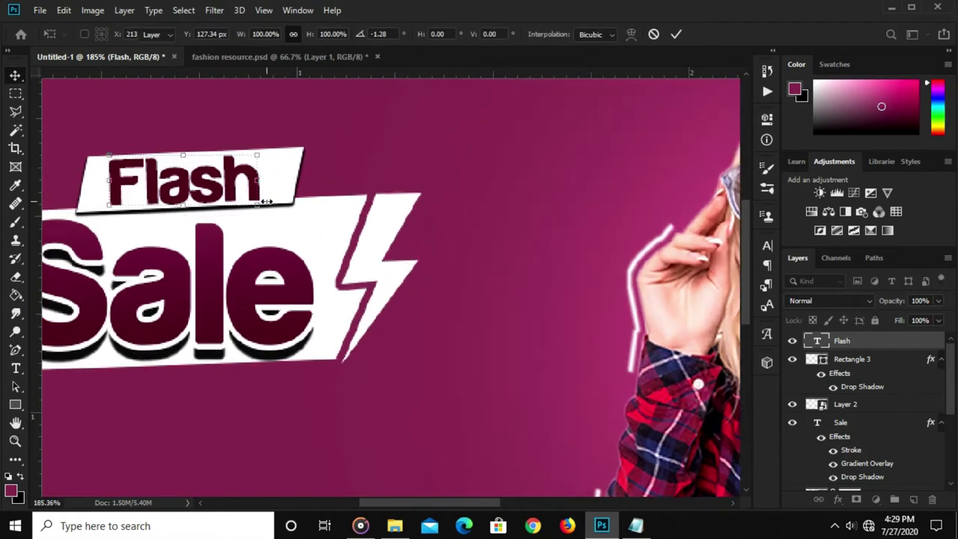
pyautogui.press('Return')
pyautogui.hotkey('ctrl', '0')
pyautogui.click(254, 467)
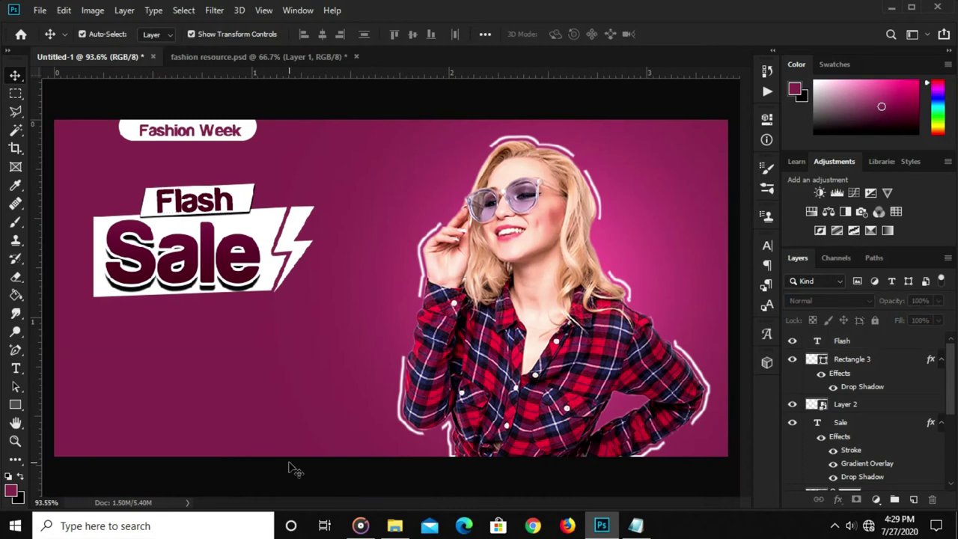
# Duplicate Rectangle 2 and delete the lightning-cut layer mask from the original.
pyautogui.click(101, 299)
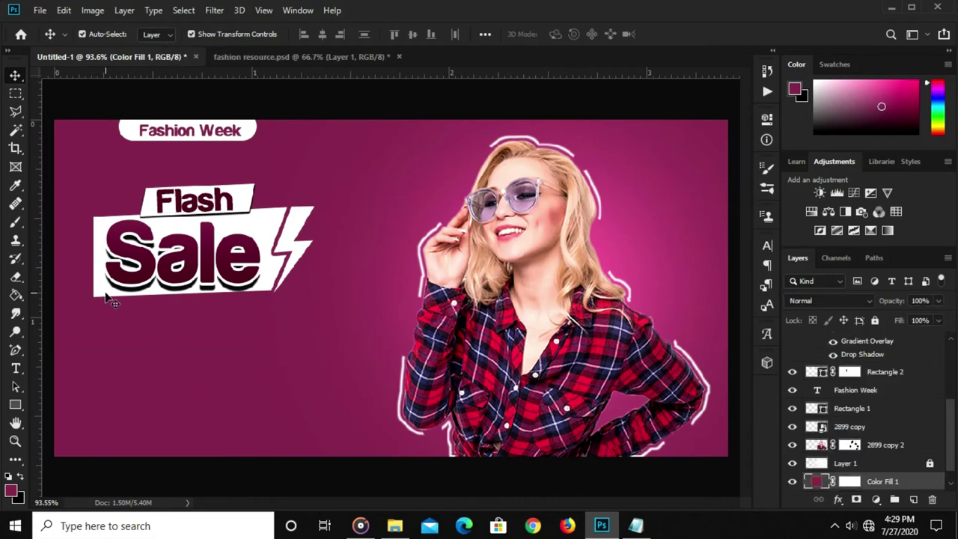
pyautogui.click(107, 296)
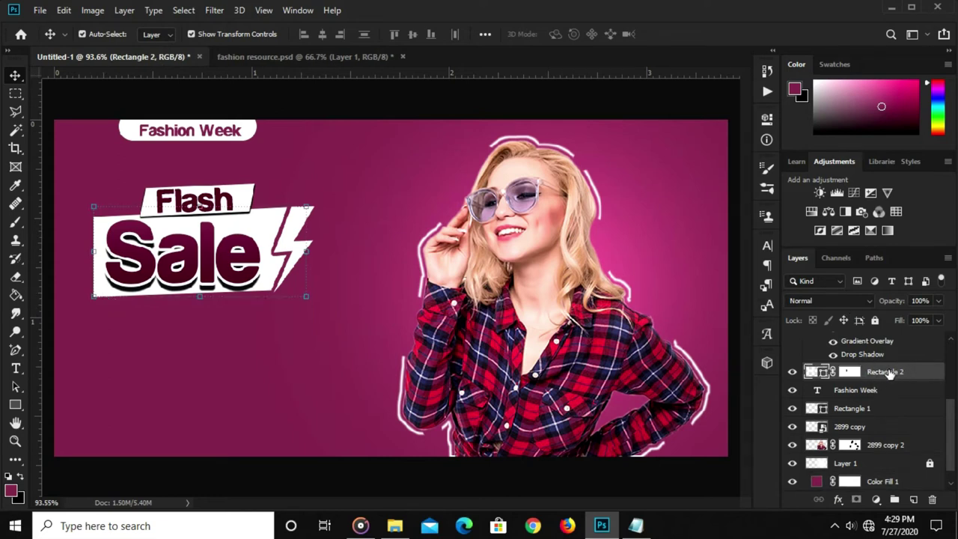
pyautogui.hotkey('ctrl', 'j')
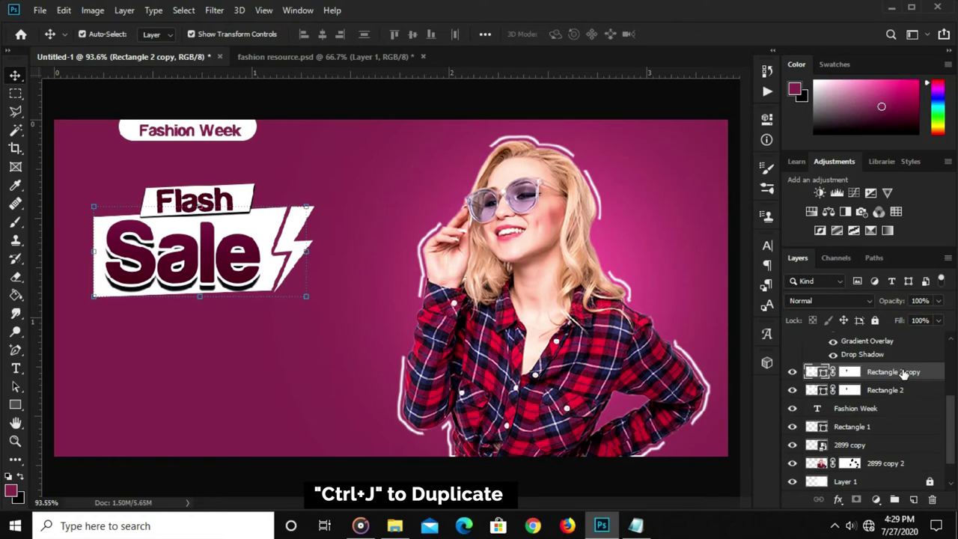
pyautogui.click(882, 397)
pyautogui.rightClick(852, 392)
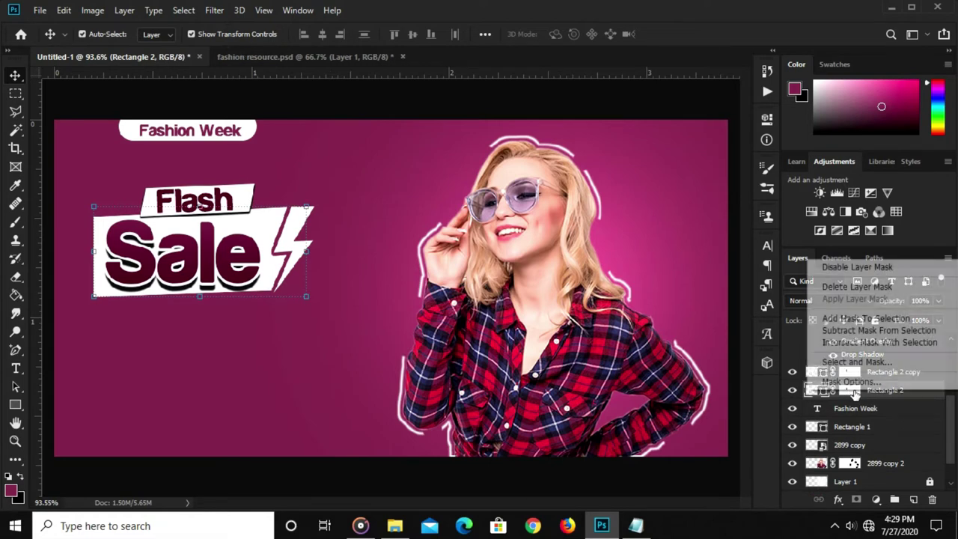
pyautogui.click(861, 287)
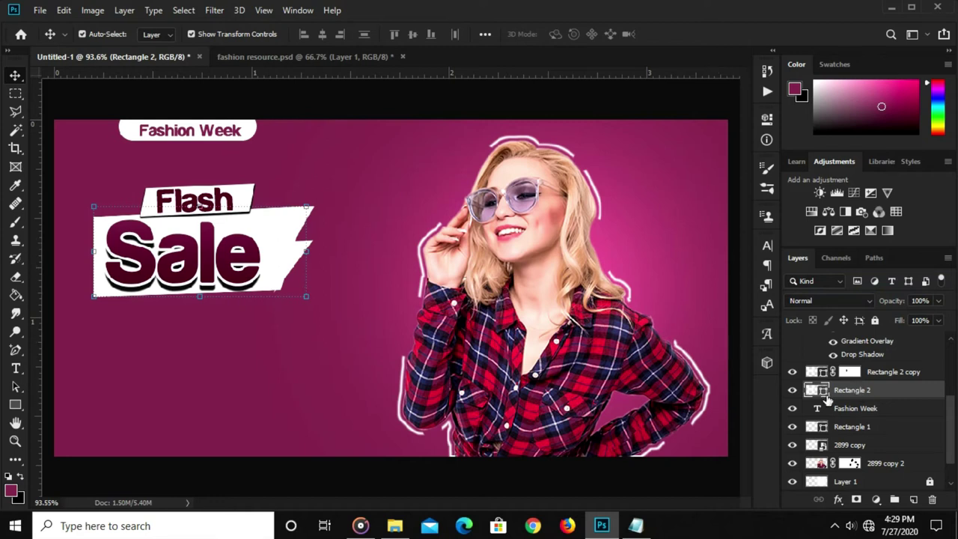
# Add an anchor point on Rectangle 2's lower-left edge and pull it down into a tail.
pyautogui.rightClick(15, 350)
pyautogui.click(52, 388)
pyautogui.moveTo(305, 212); pyautogui.dragTo(274, 290)
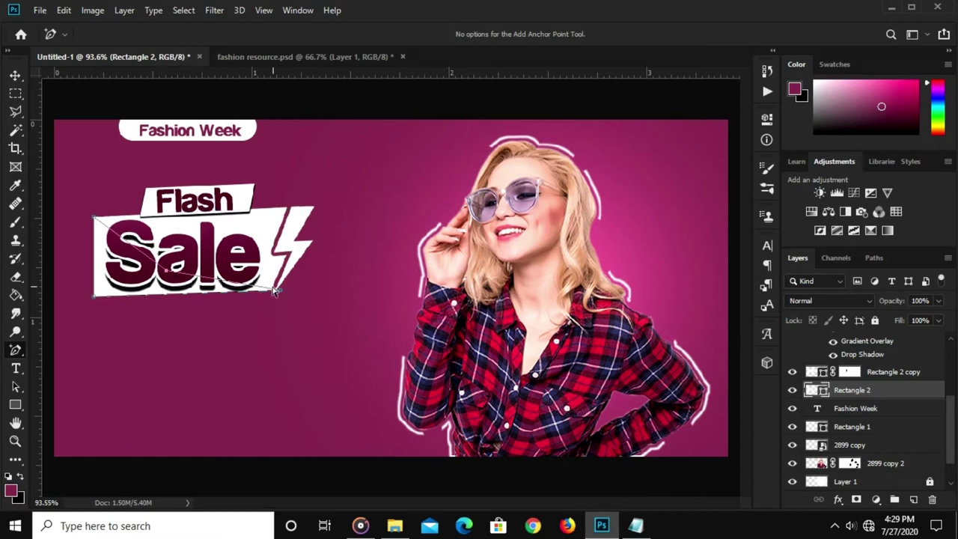
pyautogui.moveTo(166, 292)
pyautogui.mouseDown()
pyautogui.moveTo(161, 337)
pyautogui.moveTo(154, 279)
pyautogui.mouseUp()
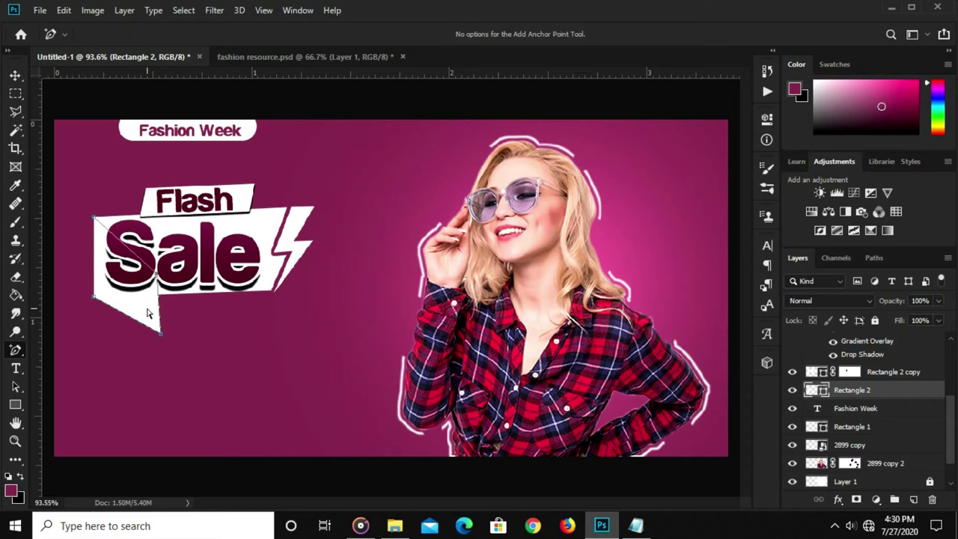
pyautogui.click(15, 76)
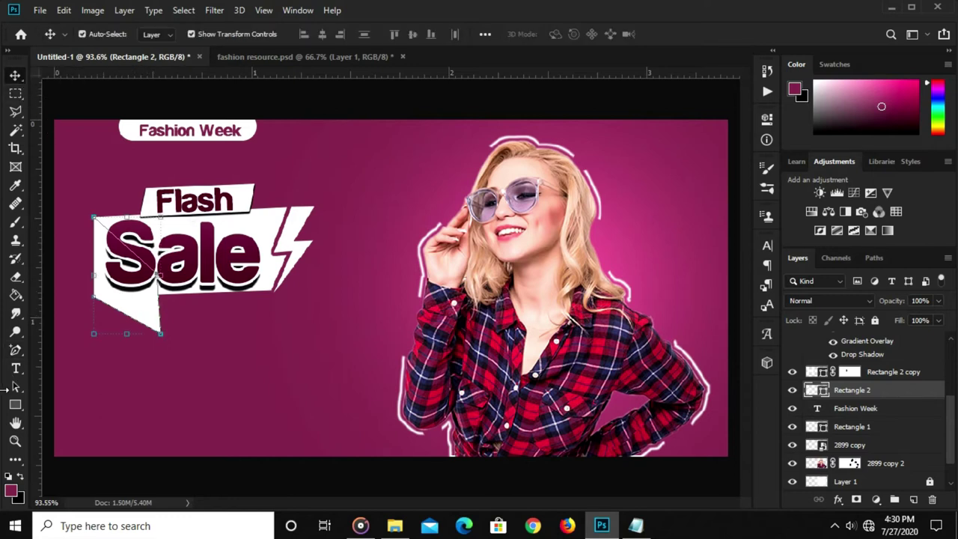
# Set the triangle's fill to hex 746565 copied from the notes.
pyautogui.click(15, 404)
pyautogui.click(157, 34)
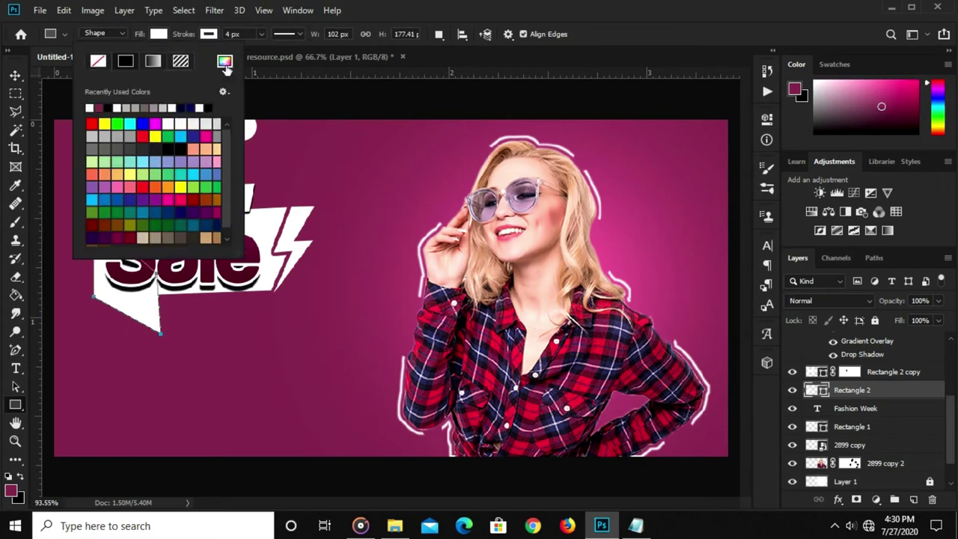
pyautogui.click(225, 61)
pyautogui.click(635, 525)
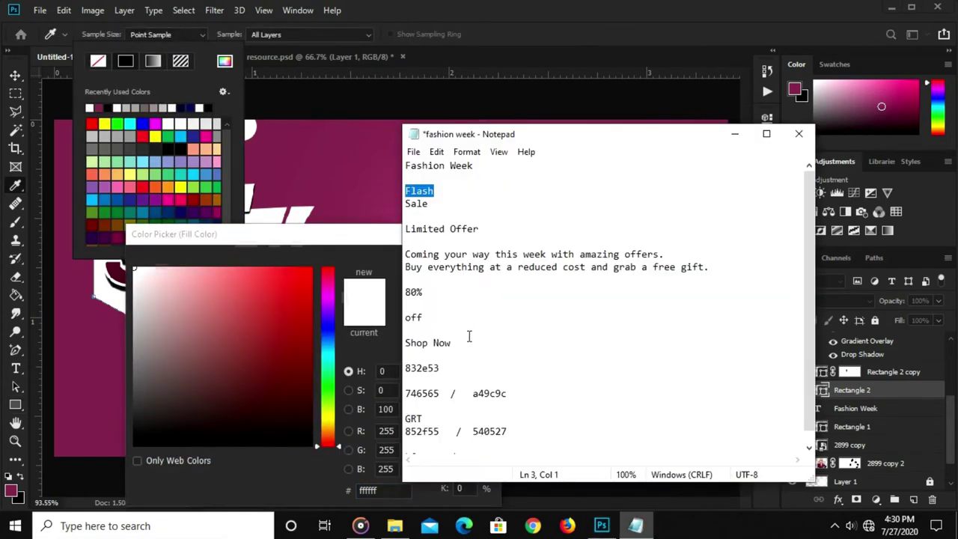
pyautogui.moveTo(438, 395)
pyautogui.mouseDown()
pyautogui.moveTo(394, 394)
pyautogui.moveTo(417, 395)
pyautogui.moveTo(404, 394)
pyautogui.mouseUp()
pyautogui.rightClick(419, 392)
pyautogui.click(453, 219)
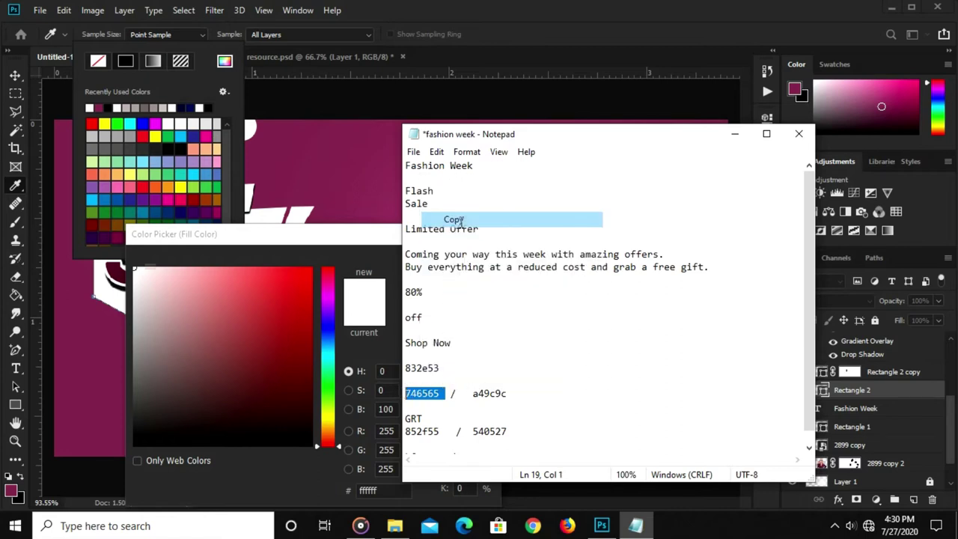
pyautogui.click(369, 490)
pyautogui.rightClick(378, 491)
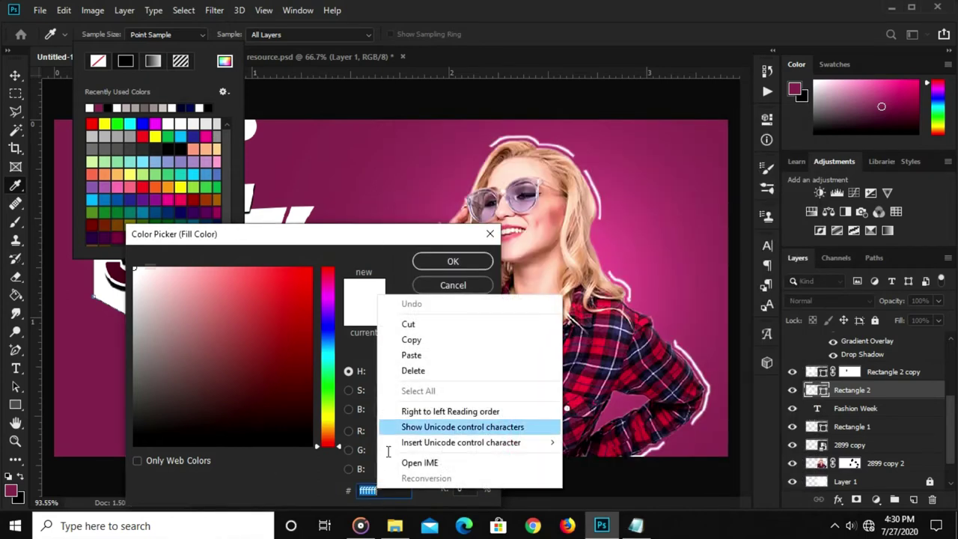
pyautogui.click(411, 354)
pyautogui.click(438, 264)
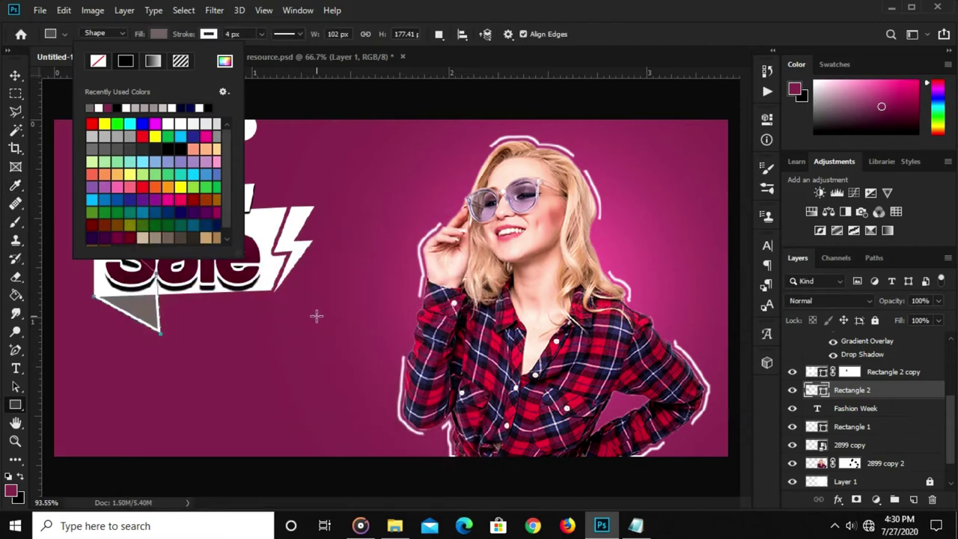
# Remove the triangle's outline by setting its stroke to No Color.
pyautogui.click(208, 34)
pyautogui.click(153, 61)
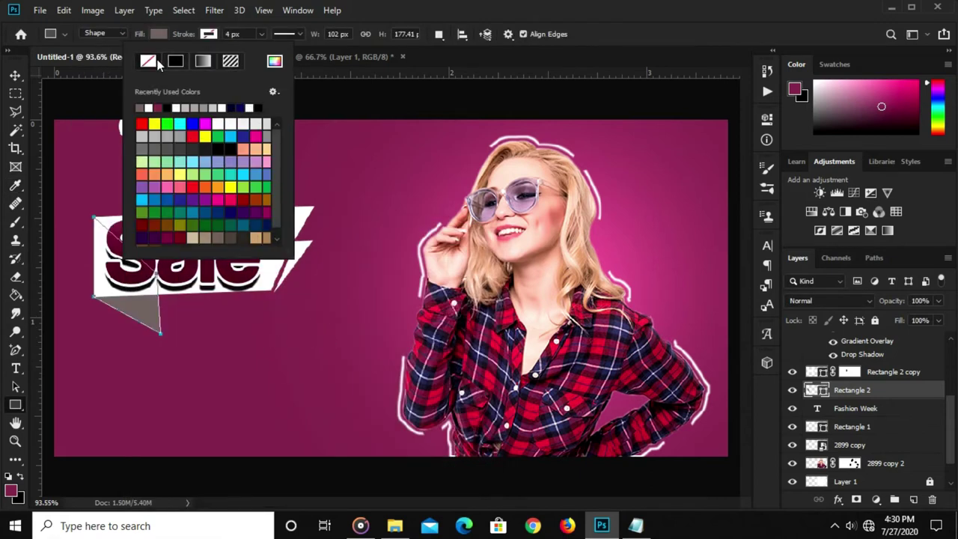
pyautogui.click(643, 43)
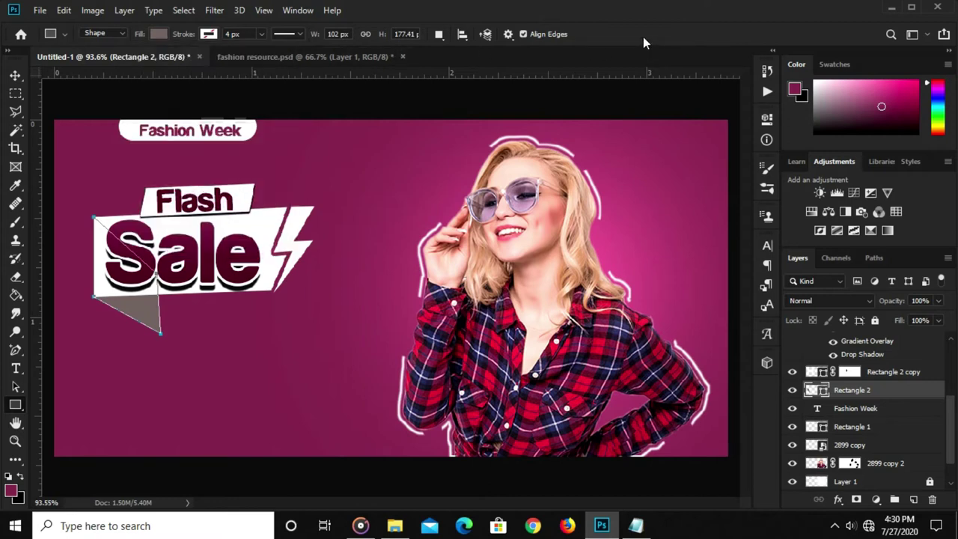
pyautogui.click(13, 75)
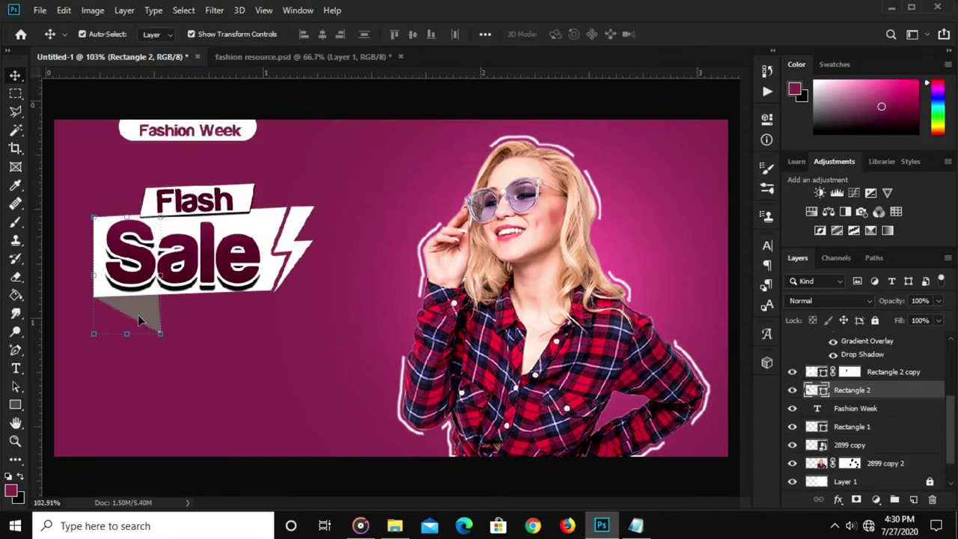
# Duplicate the grey triangle, then try reshaping and moving it, undoing both.
pyautogui.scroll(2, 138, 314)
pyautogui.press('ctrl')
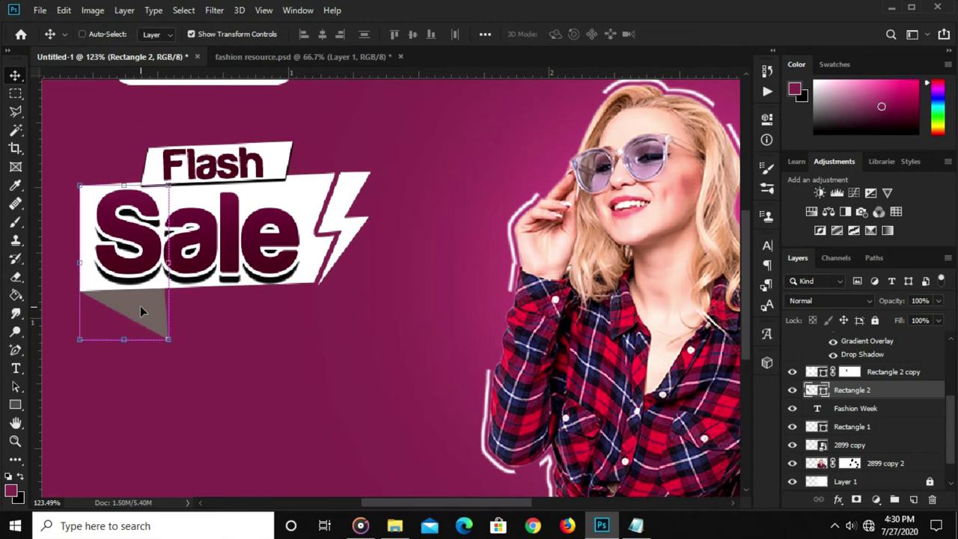
pyautogui.hotkey('ctrl', 'j')
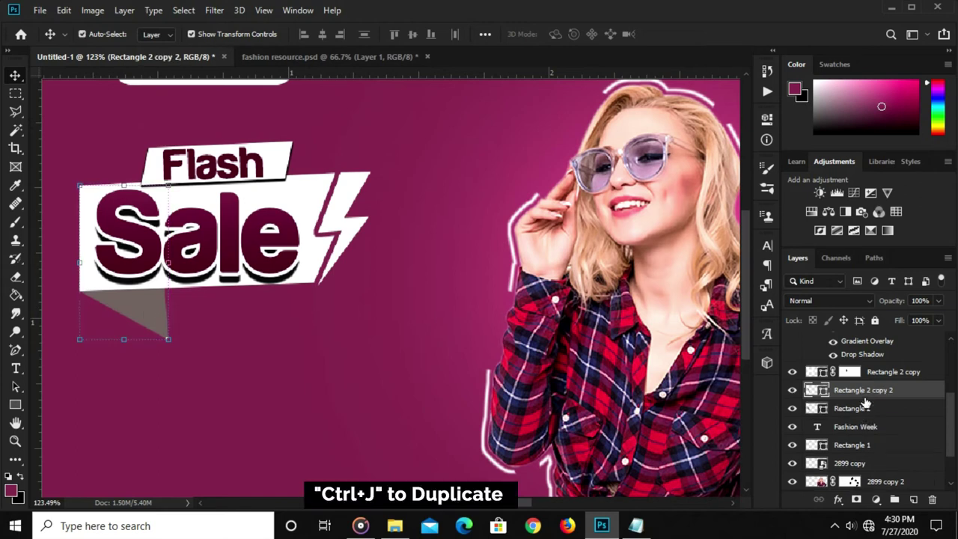
pyautogui.click(17, 351)
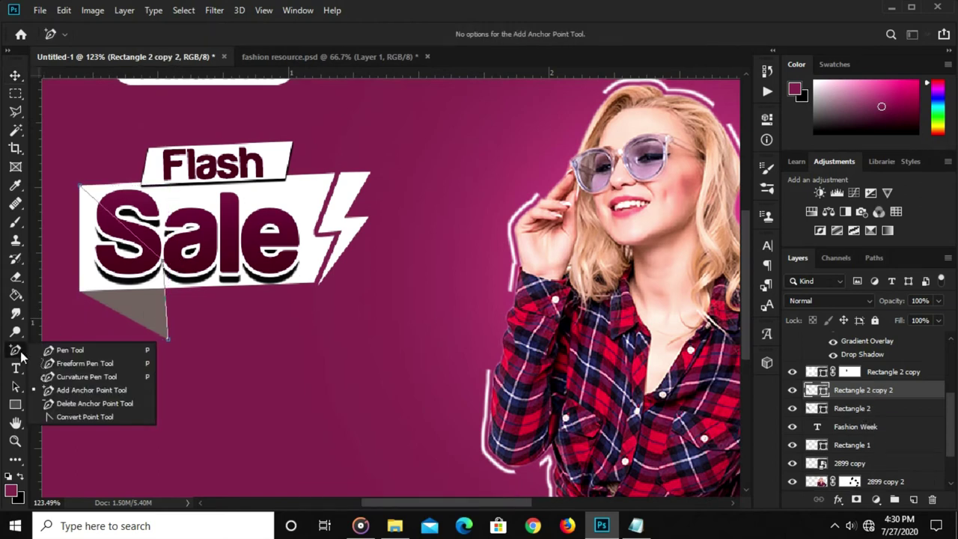
pyautogui.click(79, 390)
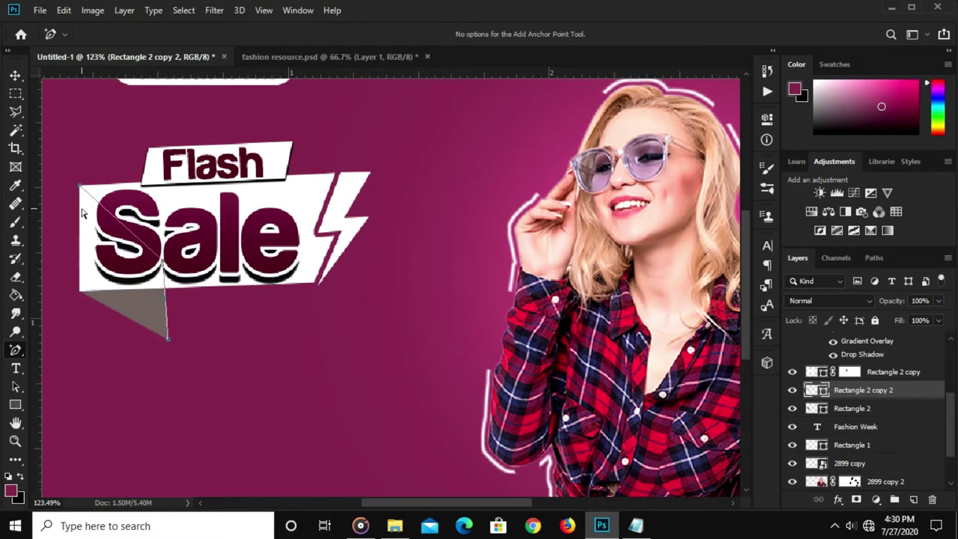
pyautogui.moveTo(80, 187); pyautogui.dragTo(97, 264)
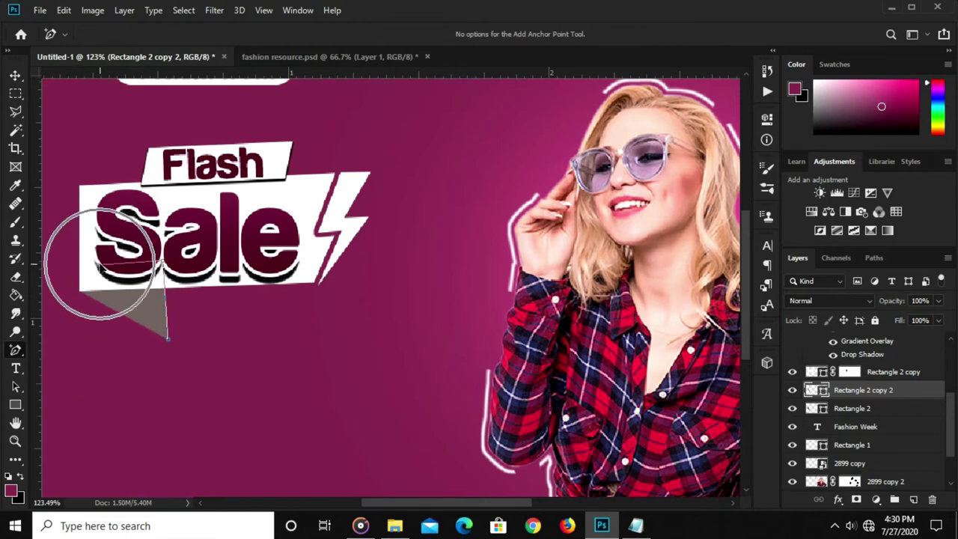
pyautogui.hotkey('ctrl', 'z')
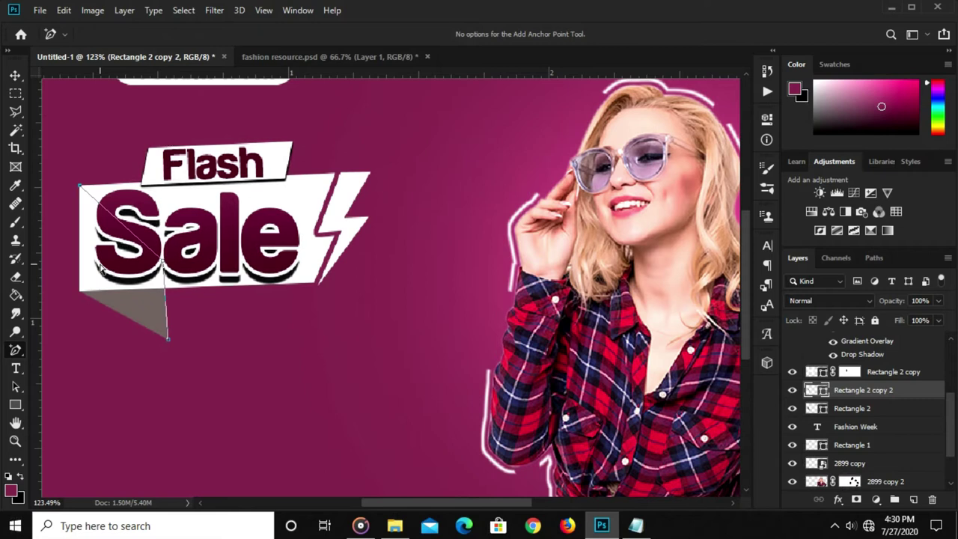
pyautogui.click(15, 76)
pyautogui.moveTo(142, 302); pyautogui.dragTo(271, 377)
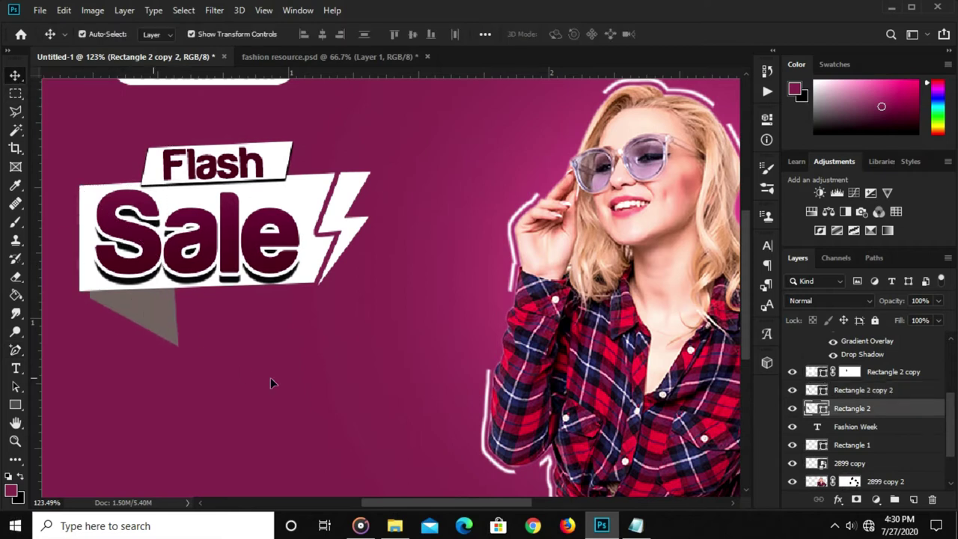
pyautogui.hotkey('ctrl', 'z')
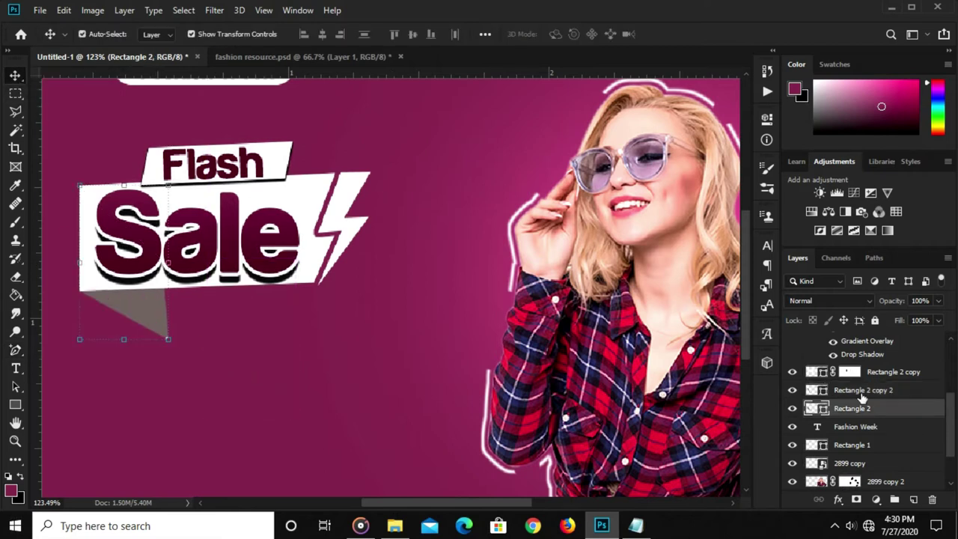
# Delete the moved duplicate and make a fresh copy, Rectangle 2 copy 2, over the original.
pyautogui.click(864, 390)
pyautogui.hotkey('ctrl', 't')
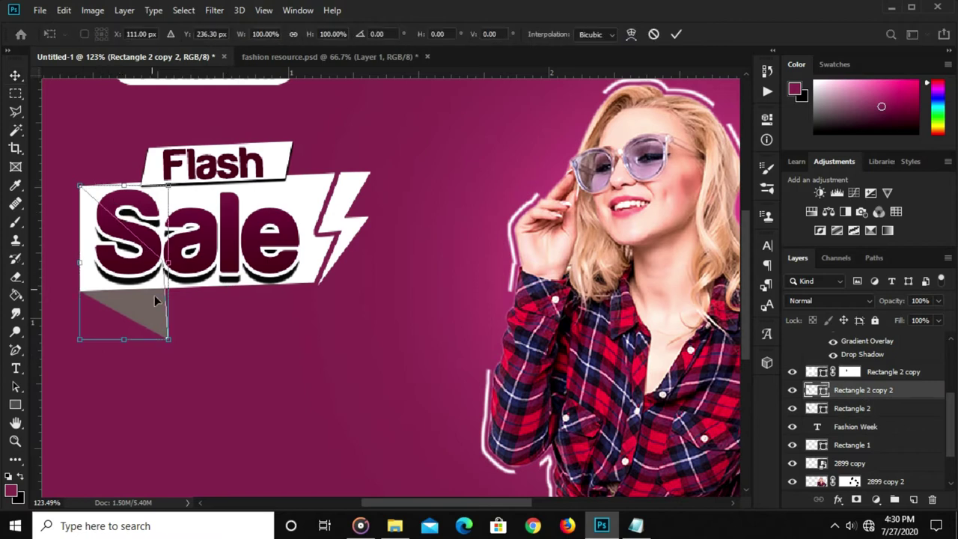
pyautogui.moveTo(160, 306); pyautogui.dragTo(355, 357)
pyautogui.press('Return')
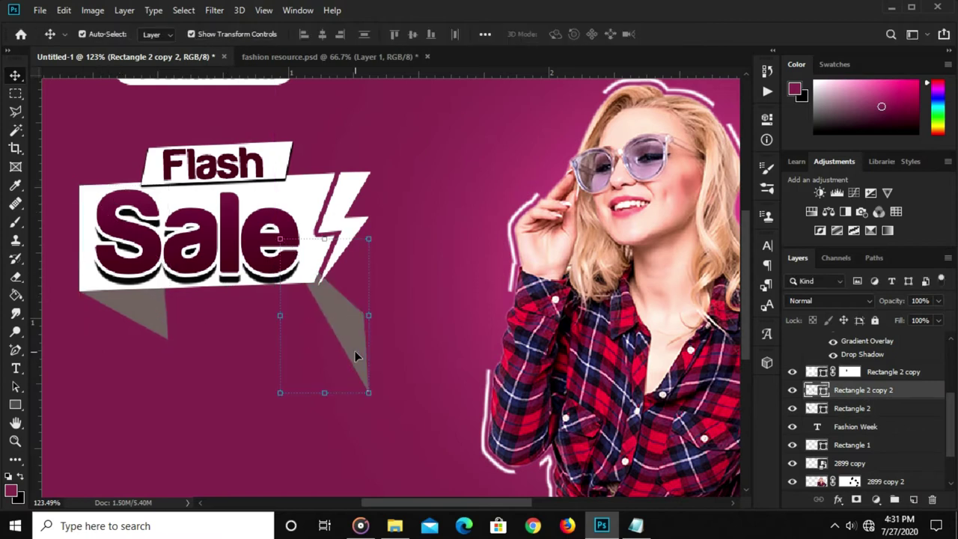
pyautogui.click(932, 499)
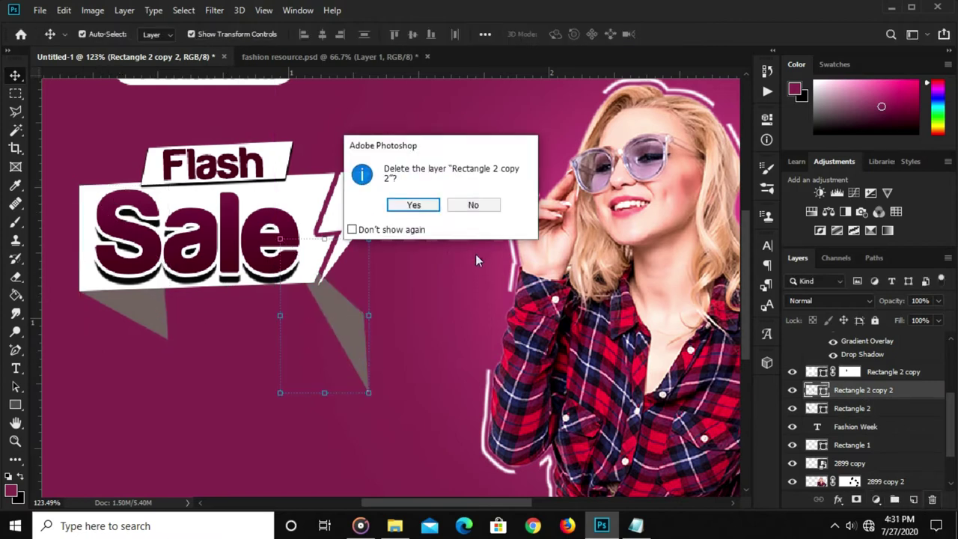
pyautogui.click(419, 208)
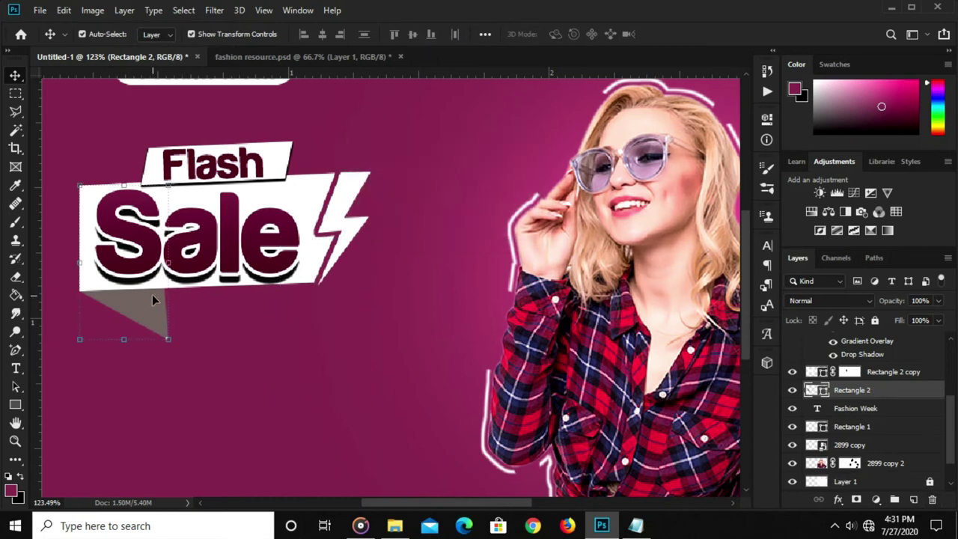
pyautogui.hotkey('ctrl', 'j')
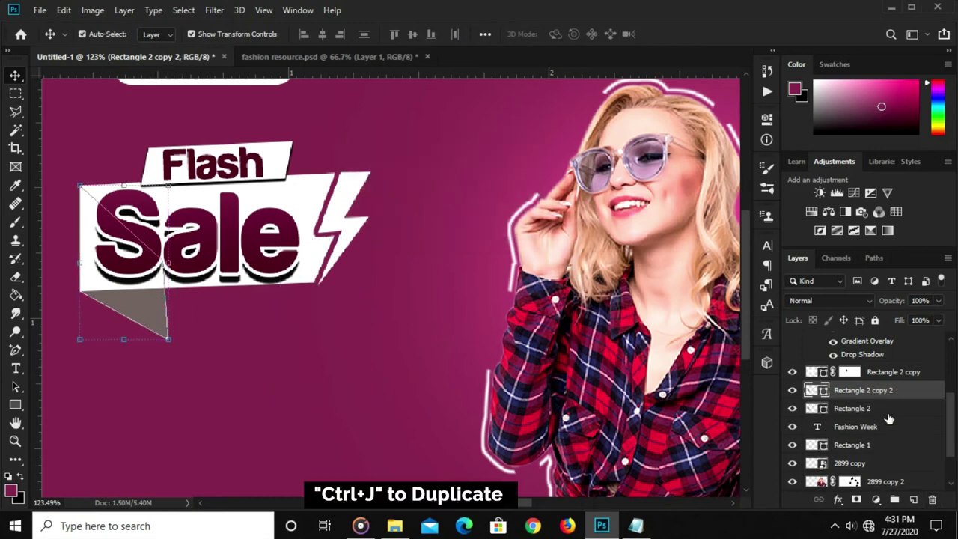
# Reshape the grey fold beneath the Sale banner with the Add Anchor Point Tool.
pyautogui.rightClick(15, 350)
pyautogui.click(83, 386)
pyautogui.moveTo(82, 193); pyautogui.dragTo(112, 277)
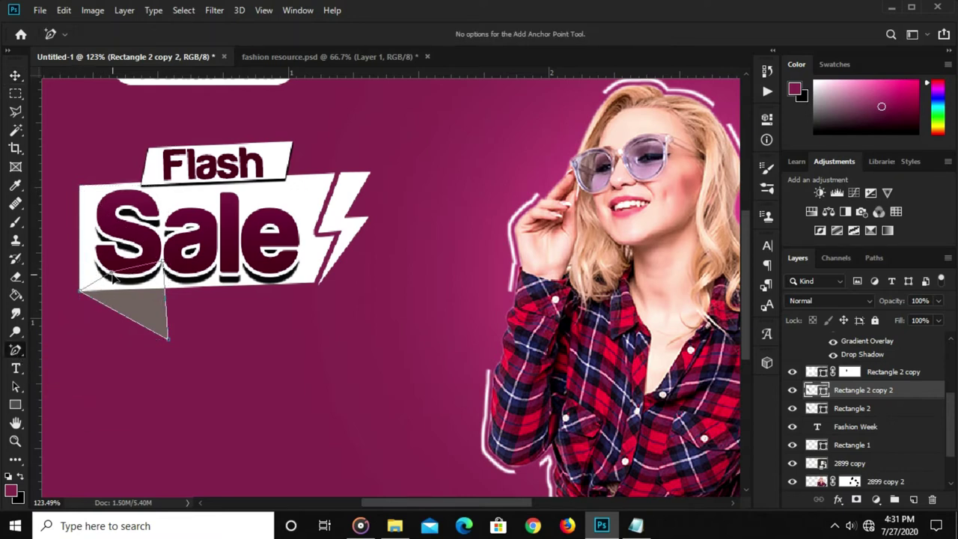
pyautogui.moveTo(161, 262)
pyautogui.mouseDown()
pyautogui.moveTo(122, 283)
pyautogui.moveTo(129, 277)
pyautogui.mouseUp()
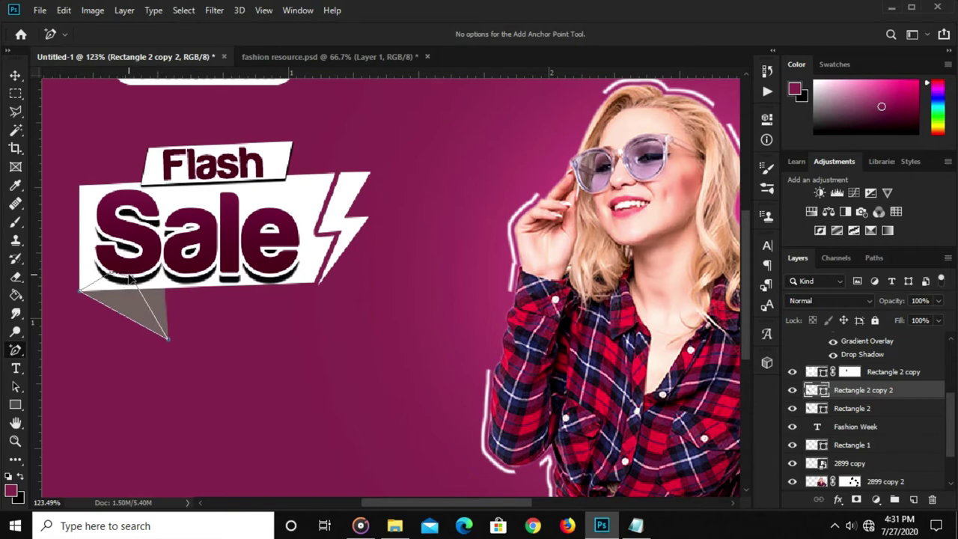
pyautogui.click(16, 78)
pyautogui.click(64, 140)
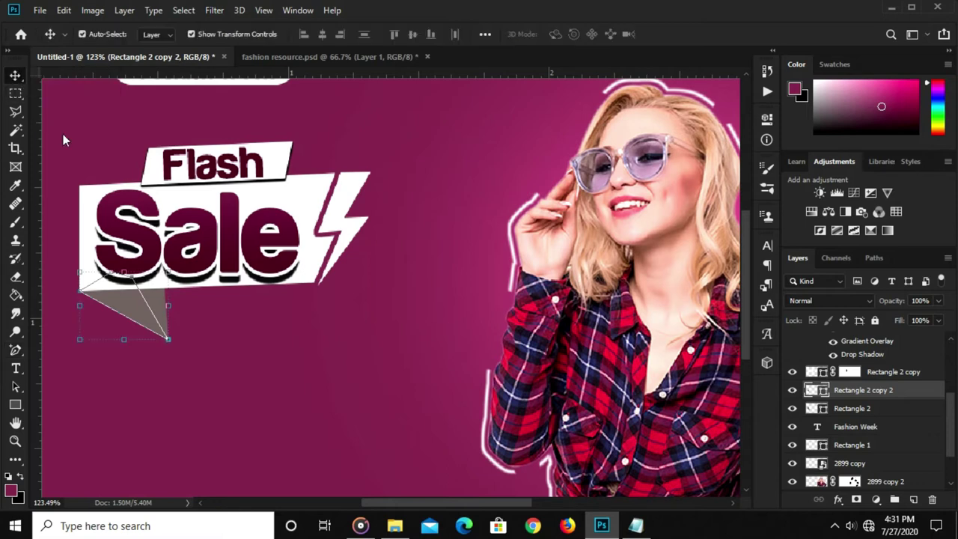
# Open the fold's fill colour picker and copy the a49c9c code from the notes.
pyautogui.click(15, 404)
pyautogui.click(158, 34)
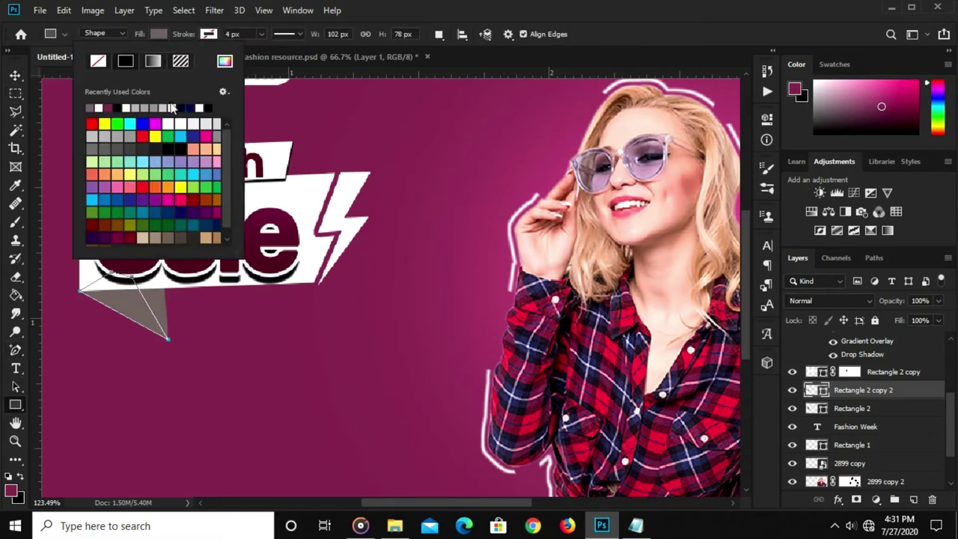
pyautogui.click(225, 60)
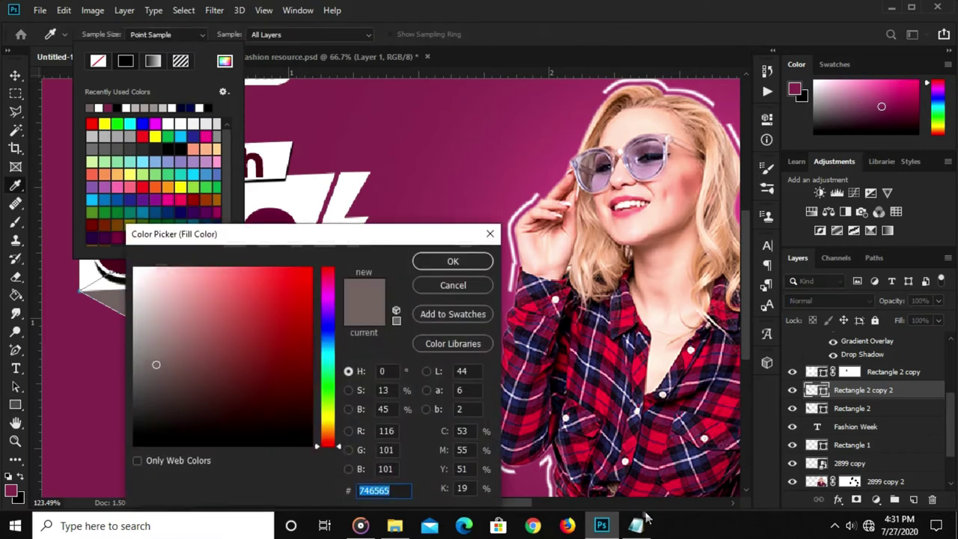
pyautogui.click(636, 525)
pyautogui.moveTo(508, 393)
pyautogui.mouseDown()
pyautogui.moveTo(498, 383)
pyautogui.moveTo(504, 393)
pyautogui.mouseUp()
pyautogui.click(467, 393)
pyautogui.rightClick(499, 388)
pyautogui.click(527, 219)
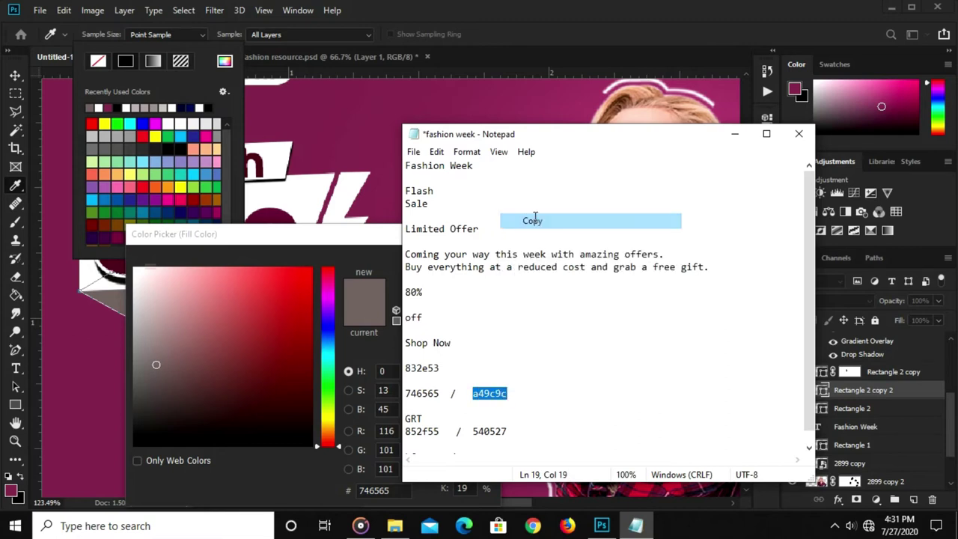
# Paste a49c9c as the fold's fill colour and confirm the lighter grey.
pyautogui.click(379, 490)
pyautogui.rightClick(379, 490)
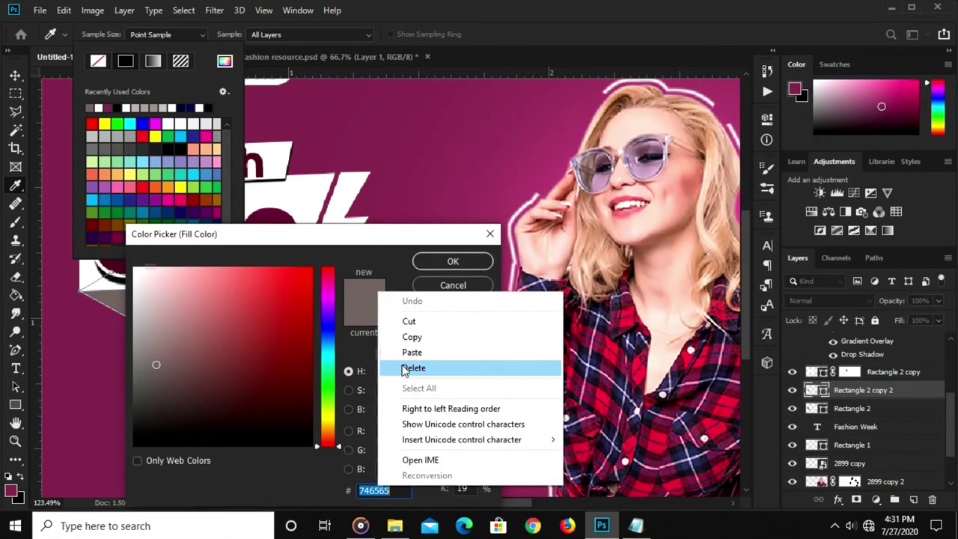
pyautogui.click(405, 352)
pyautogui.click(432, 262)
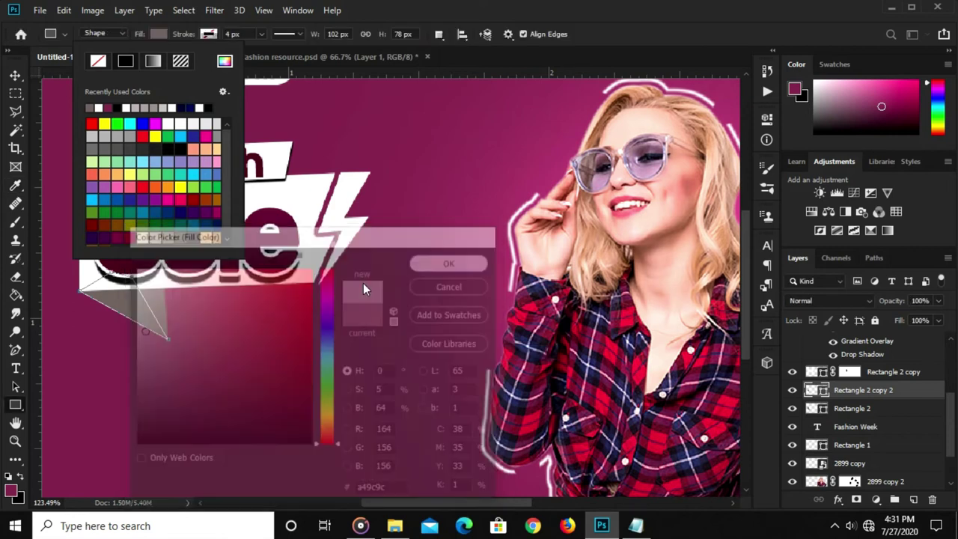
pyautogui.click(14, 72)
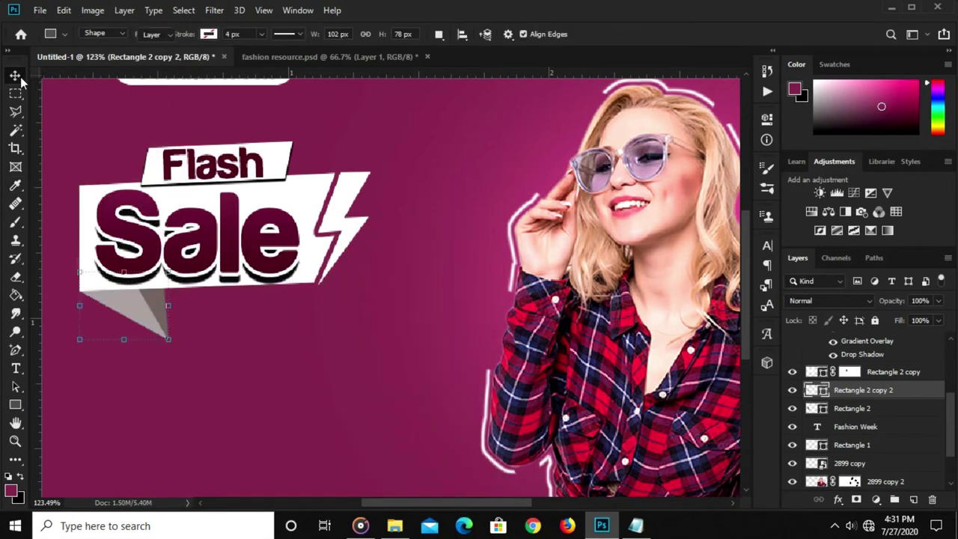
pyautogui.click(422, 178)
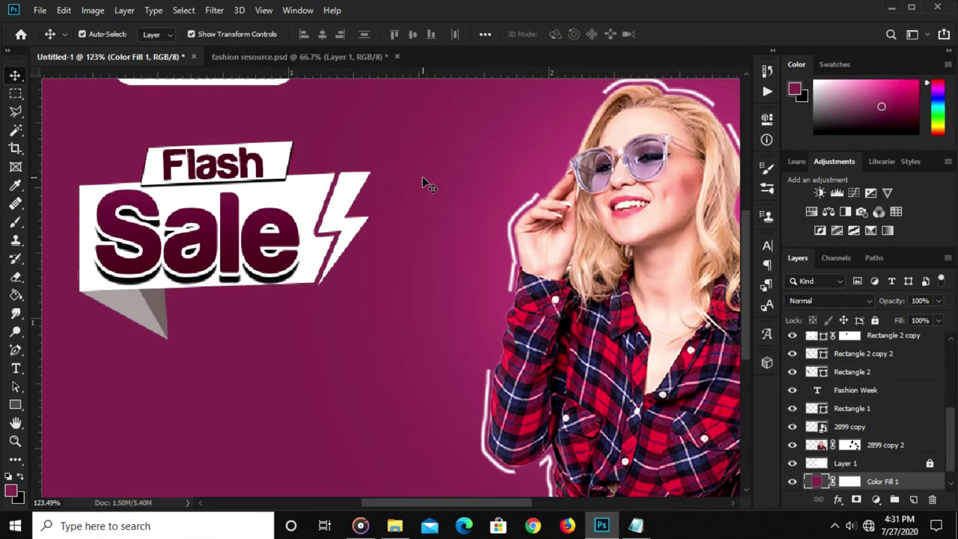
# Select the Flash through Rectangle 2 layers in the Layers panel.
pyautogui.hotkey('ctrl', '0')
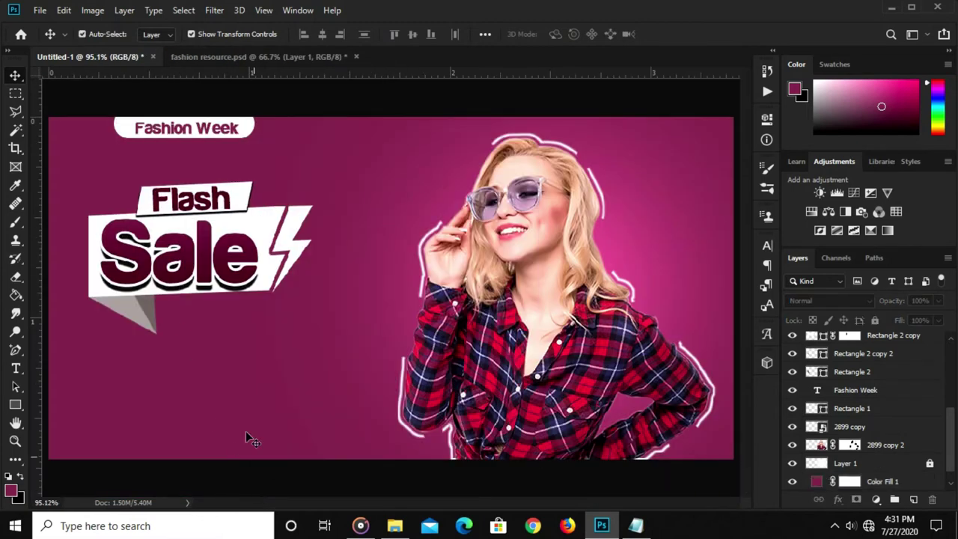
pyautogui.scroll(2, 891, 421)
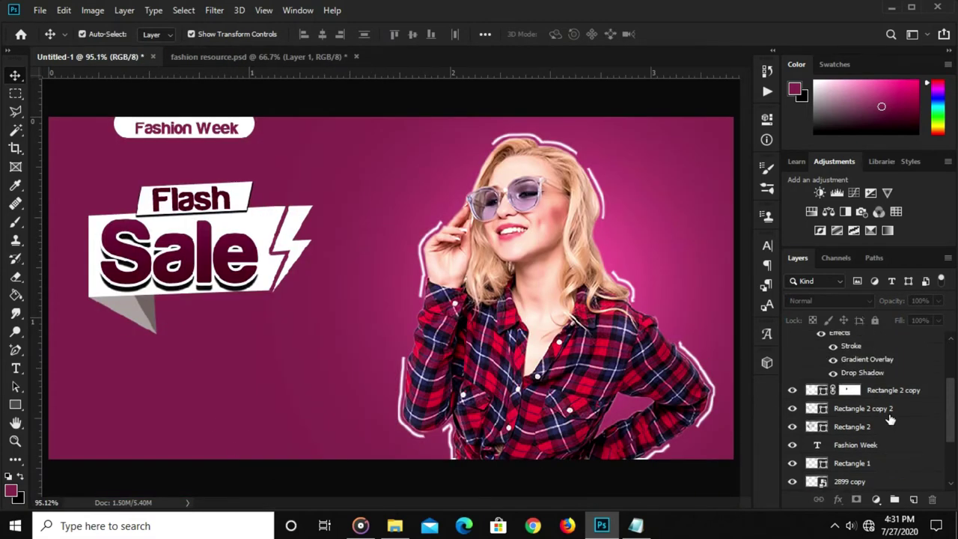
pyautogui.scroll(2, 890, 420)
pyautogui.scroll(2, 890, 420)
pyautogui.click(870, 348)
pyautogui.scroll(-2, 872, 359)
pyautogui.scroll(-2, 872, 359)
pyautogui.scroll(-1, 873, 374)
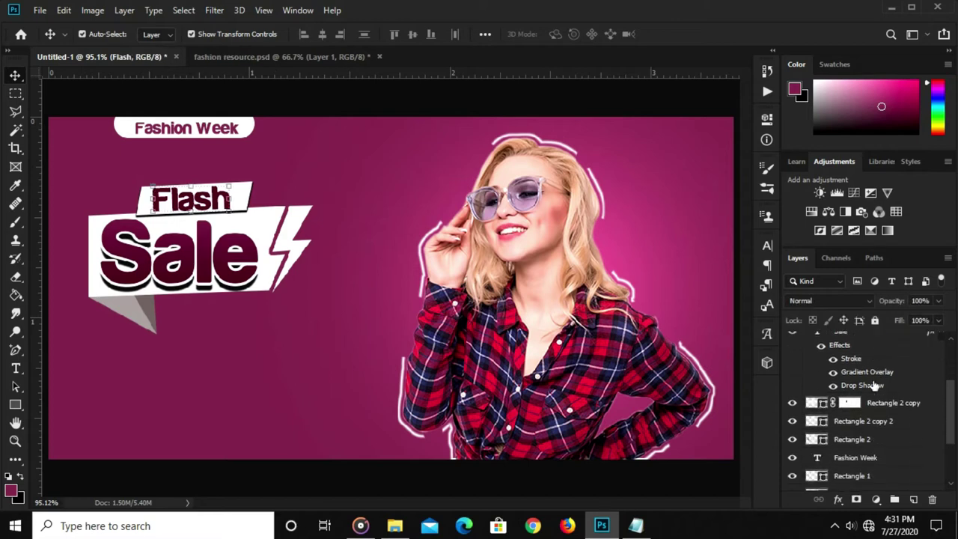
pyautogui.keyDown('shift'); pyautogui.click(866, 442); pyautogui.keyUp('shift')
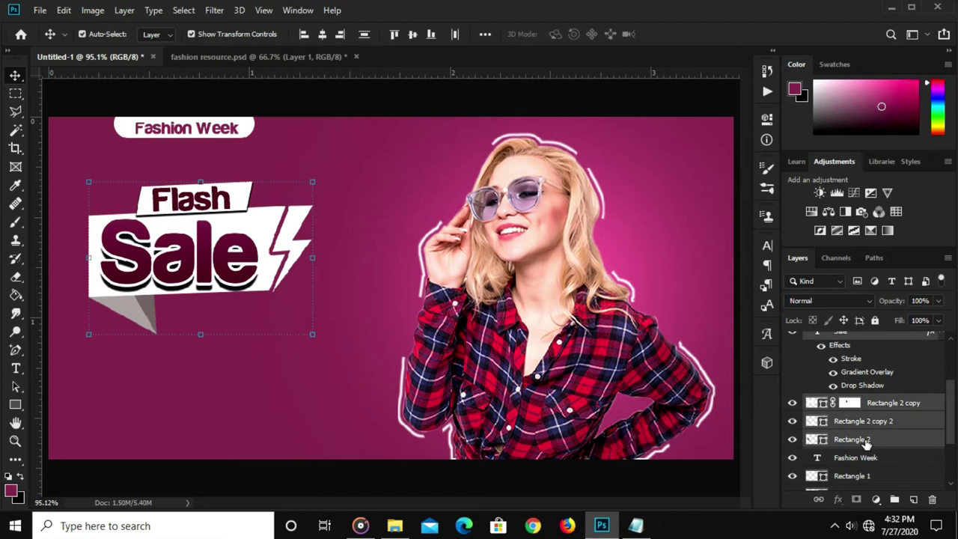
pyautogui.scroll(-4, 866, 441)
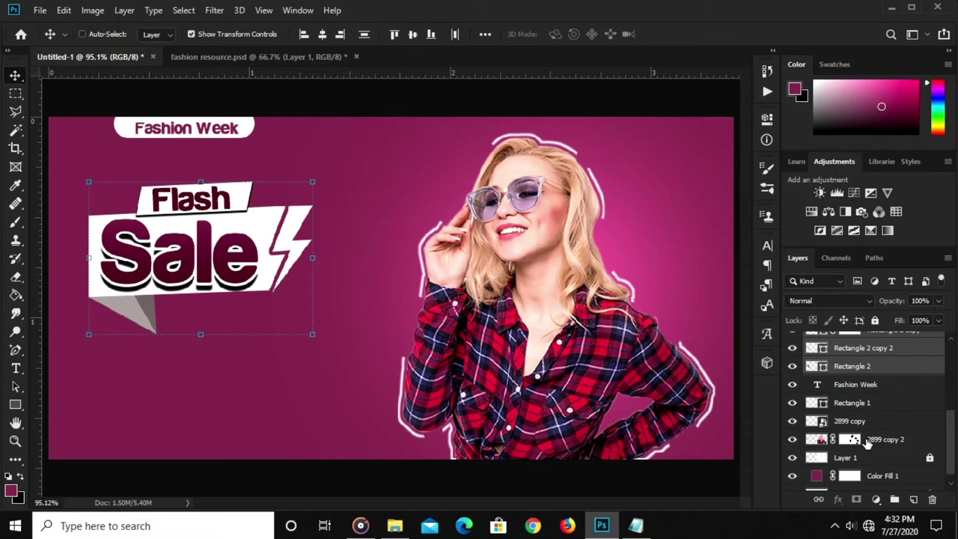
# Group the layers as Group 1 and rotate the banner about -6.9 degrees.
pyautogui.hotkey('ctrl', 'g')
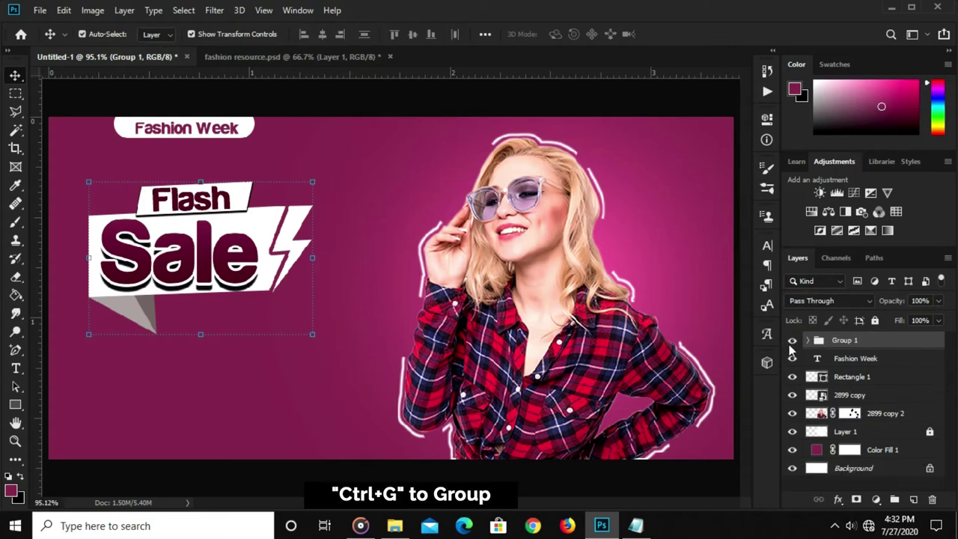
pyautogui.click(791, 342)
pyautogui.click(791, 341)
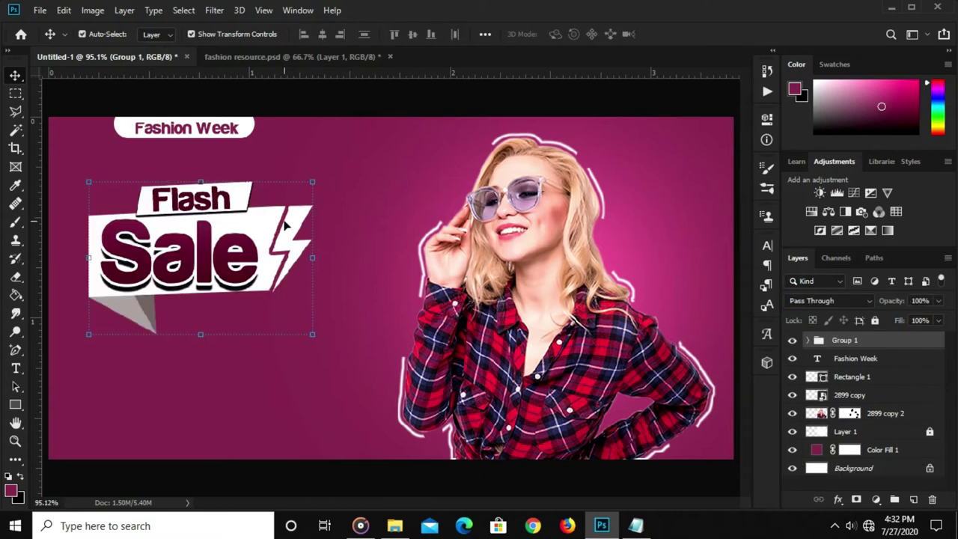
pyautogui.hotkey('ctrl', 't')
pyautogui.moveTo(323, 194); pyautogui.dragTo(325, 171)
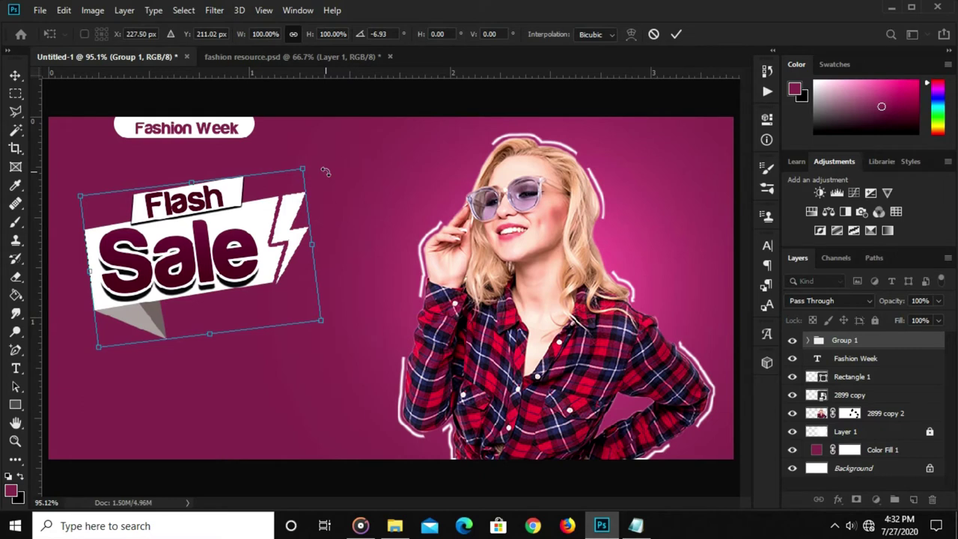
pyautogui.press('Return')
# Draw a white rounded-corner rectangle below the Sale banner.
pyautogui.click(340, 151)
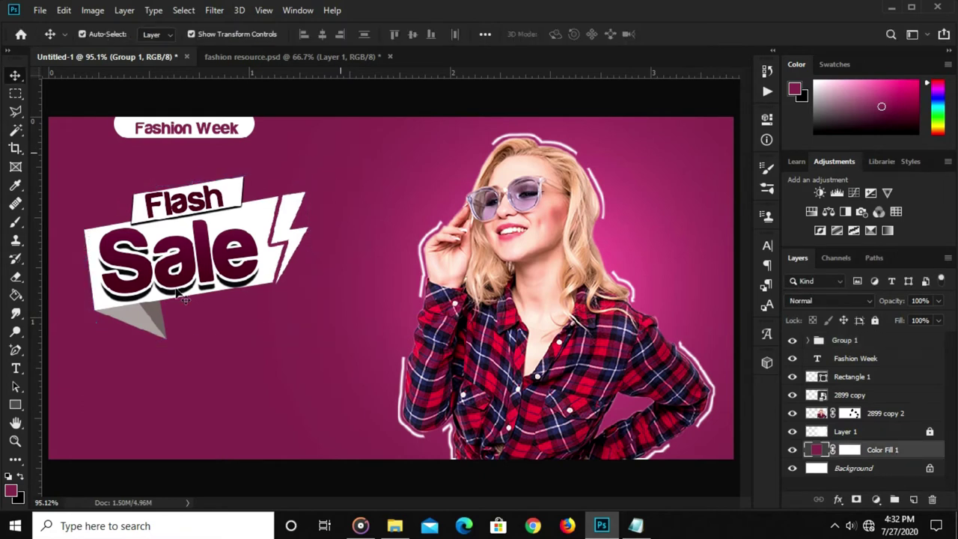
pyautogui.click(14, 404)
pyautogui.moveTo(12, 402); pyautogui.dragTo(61, 403)
pyautogui.moveTo(191, 340); pyautogui.dragTo(350, 366)
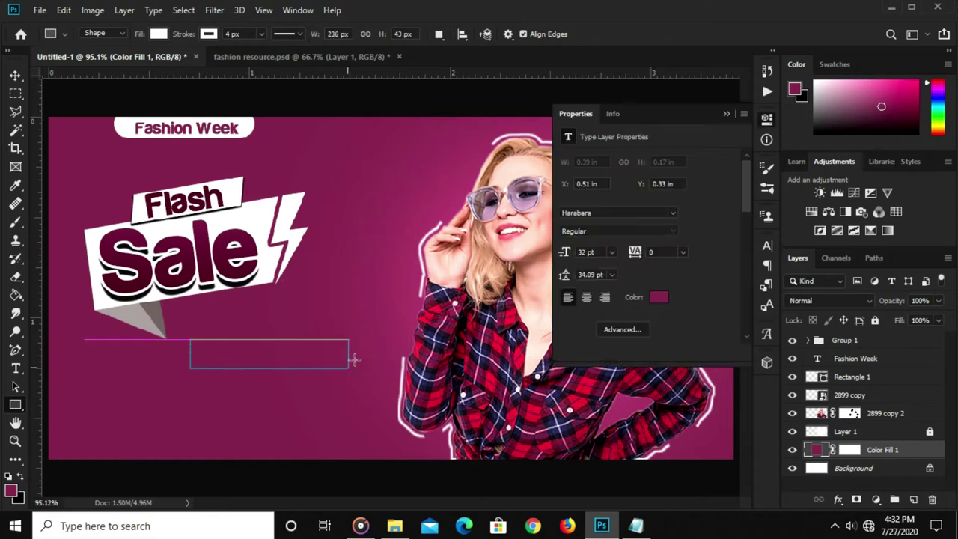
pyautogui.moveTo(681, 256); pyautogui.dragTo(722, 252)
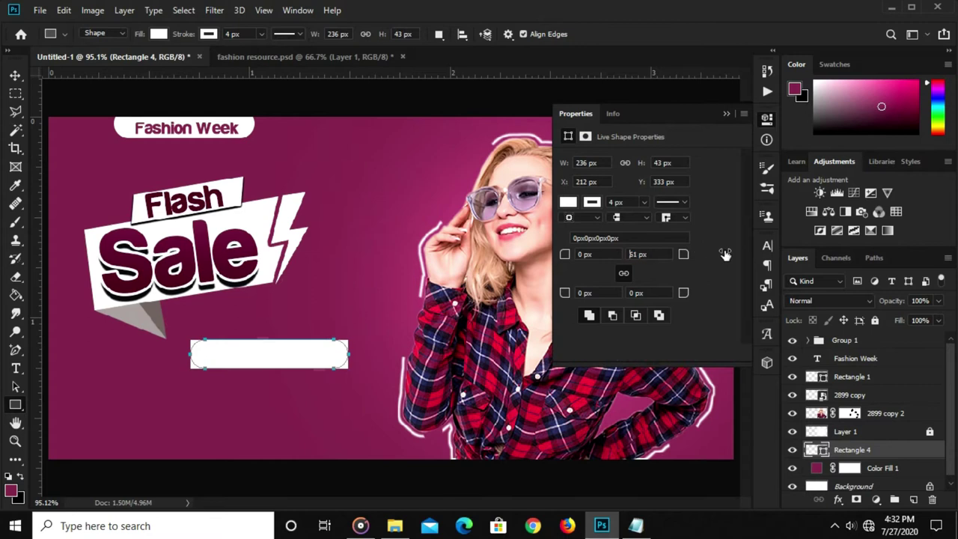
pyautogui.click(726, 114)
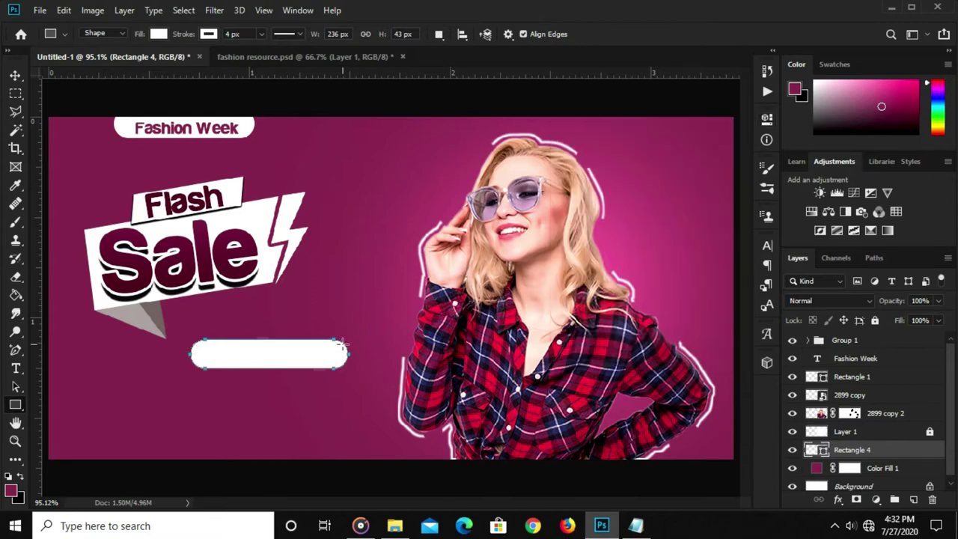
# Scale the rectangle into a thin bar and angle it under the Sale text.
pyautogui.press('v')
pyautogui.hotkey('ctrl', 't')
pyautogui.moveTo(269, 367); pyautogui.dragTo(284, 364)
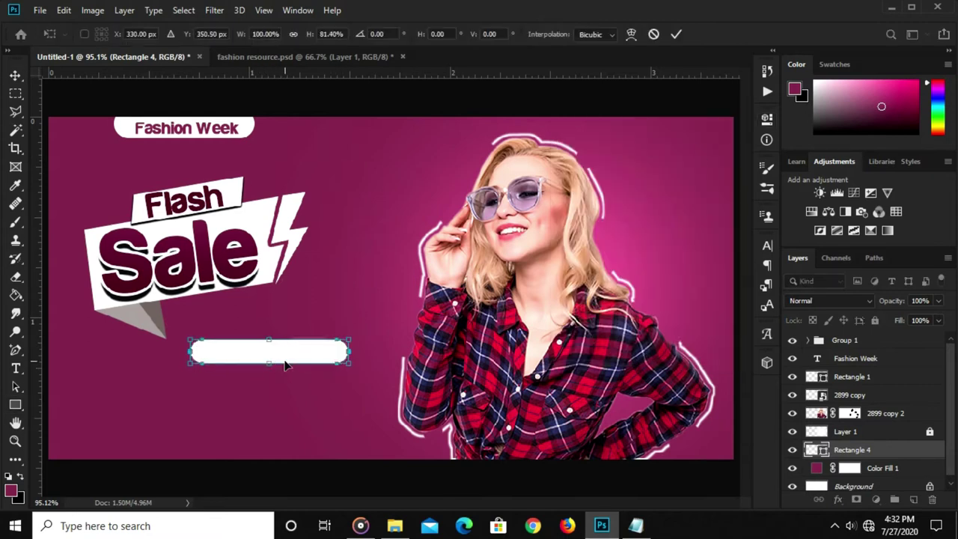
pyautogui.moveTo(352, 329)
pyautogui.mouseDown()
pyautogui.moveTo(350, 299)
pyautogui.moveTo(307, 303)
pyautogui.mouseUp()
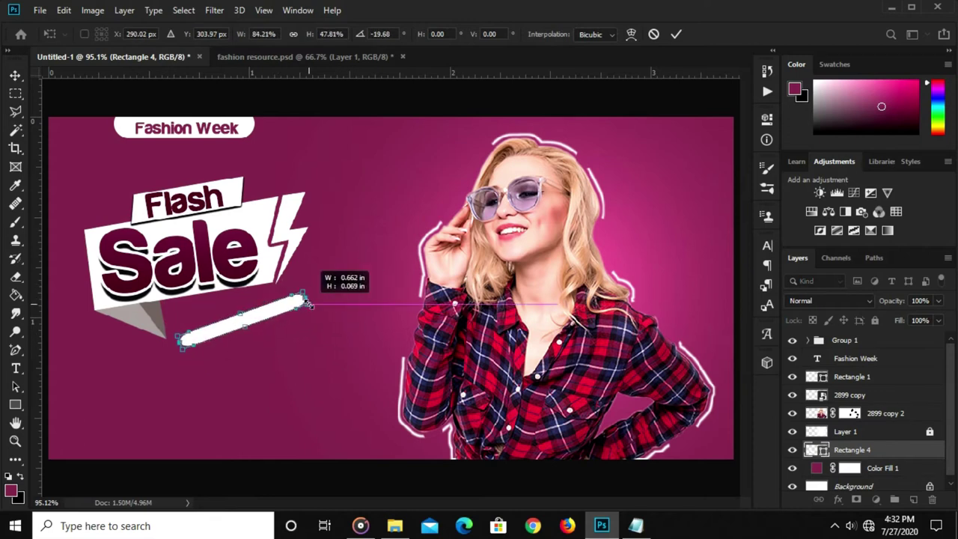
pyautogui.scroll(2, 233, 325)
pyautogui.moveTo(245, 325)
pyautogui.mouseDown()
pyautogui.moveTo(241, 331)
pyautogui.moveTo(241, 312)
pyautogui.mouseUp()
pyautogui.moveTo(329, 287); pyautogui.dragTo(333, 300)
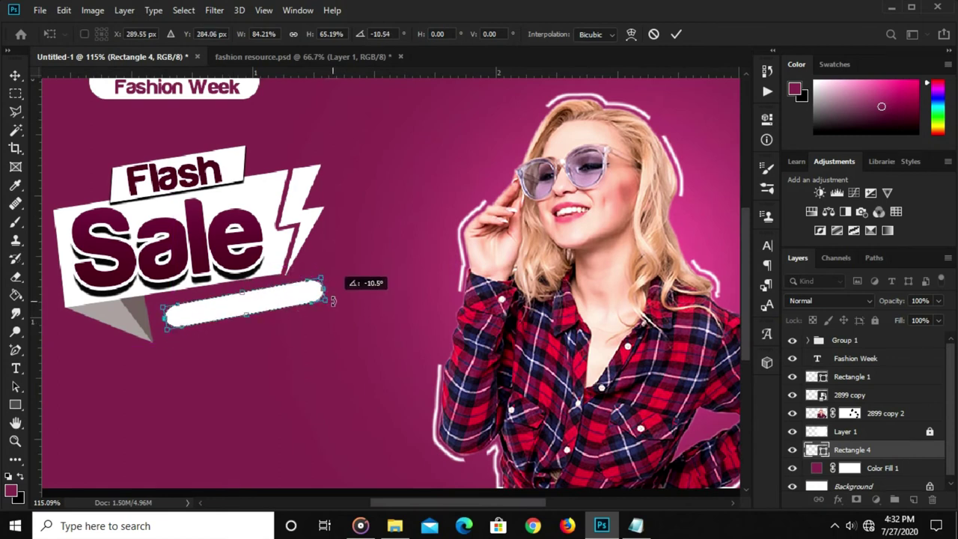
pyautogui.moveTo(263, 306); pyautogui.dragTo(256, 303)
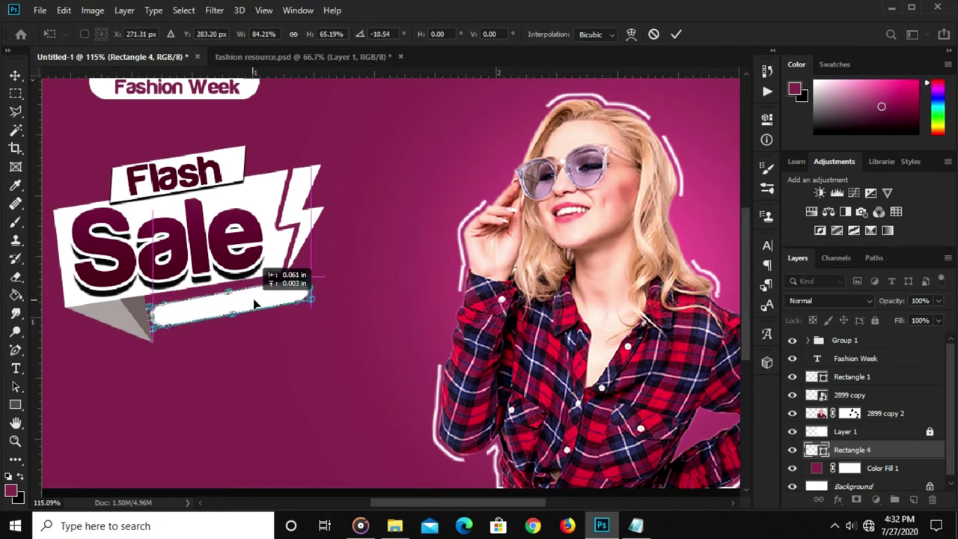
pyautogui.press('Return')
# Straighten the white bar to about -0.5 degrees.
pyautogui.click(274, 404)
pyautogui.click(270, 303)
pyautogui.scroll(1, 295, 302)
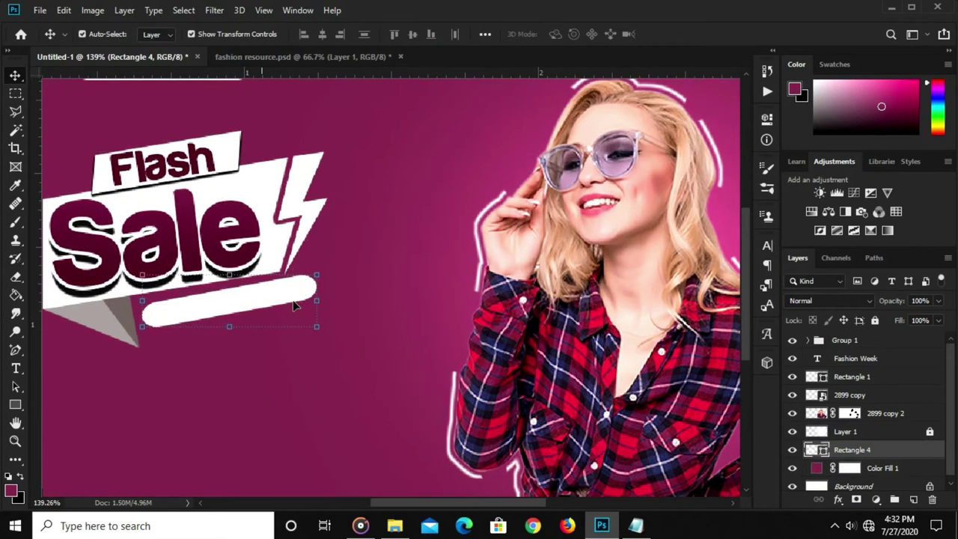
pyautogui.scroll(1, 294, 302)
pyautogui.scroll(-2, 294, 301)
pyautogui.click(270, 318)
pyautogui.click(303, 307)
pyautogui.click(309, 302)
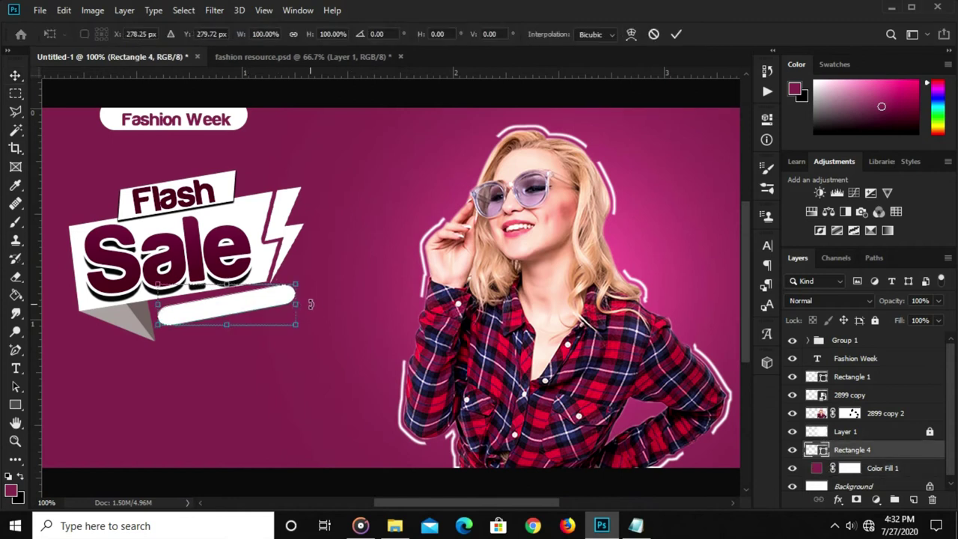
pyautogui.moveTo(310, 304); pyautogui.dragTo(312, 322)
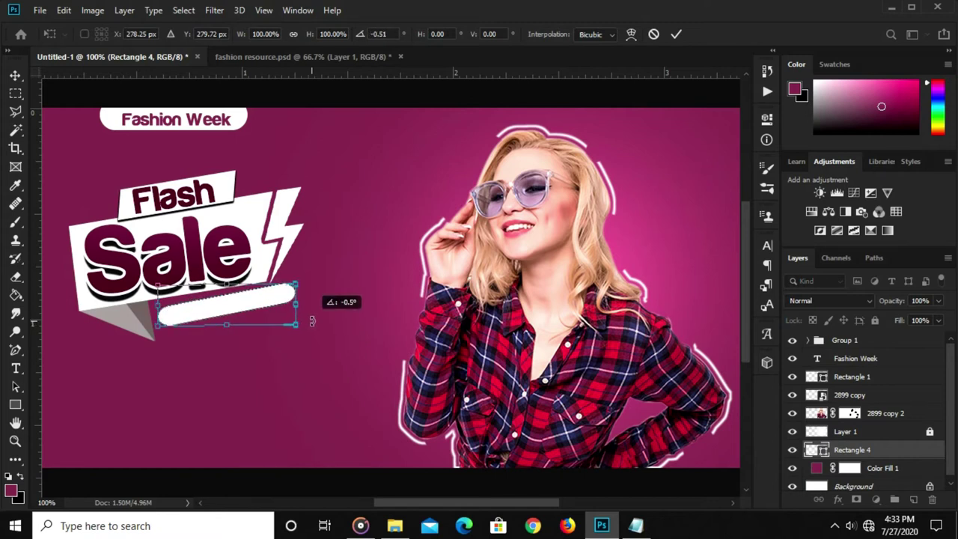
pyautogui.press('Return')
# Copy the 'Limited Offer' line from the Notepad notes.
pyautogui.click(315, 413)
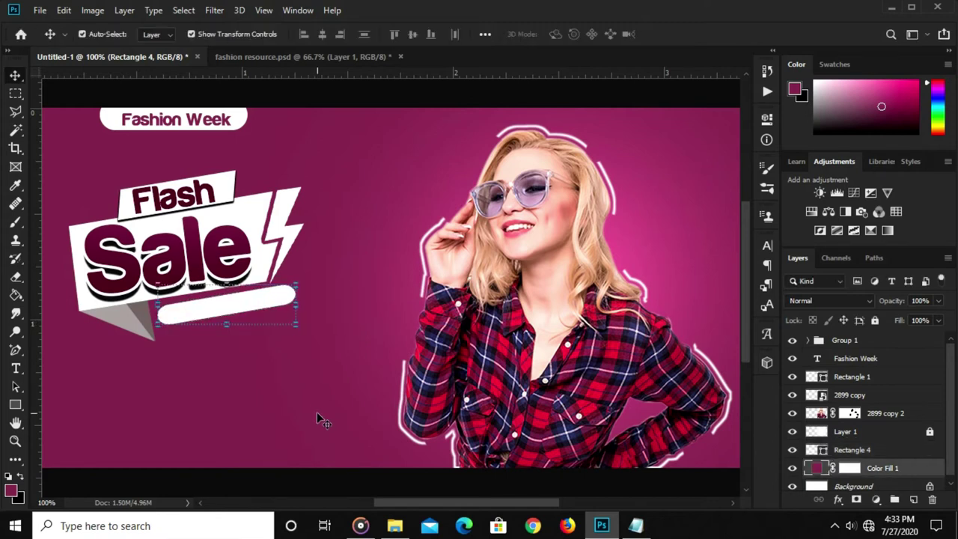
pyautogui.click(635, 526)
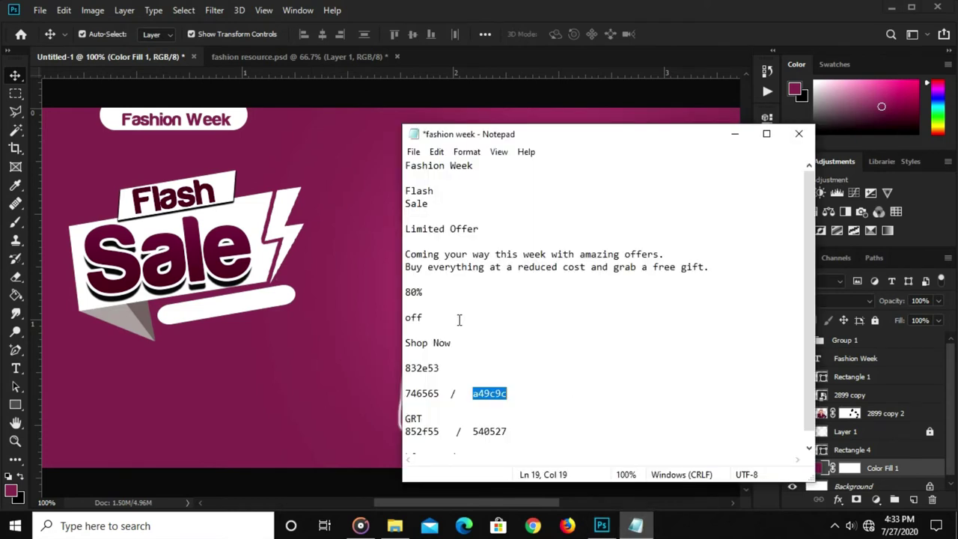
pyautogui.moveTo(483, 228); pyautogui.dragTo(404, 228)
pyautogui.rightClick(431, 230)
pyautogui.click(480, 280)
pyautogui.click(313, 378)
# Paste 'Limited Offer' as a new 11 pt text layer below Sale.
pyautogui.click(16, 370)
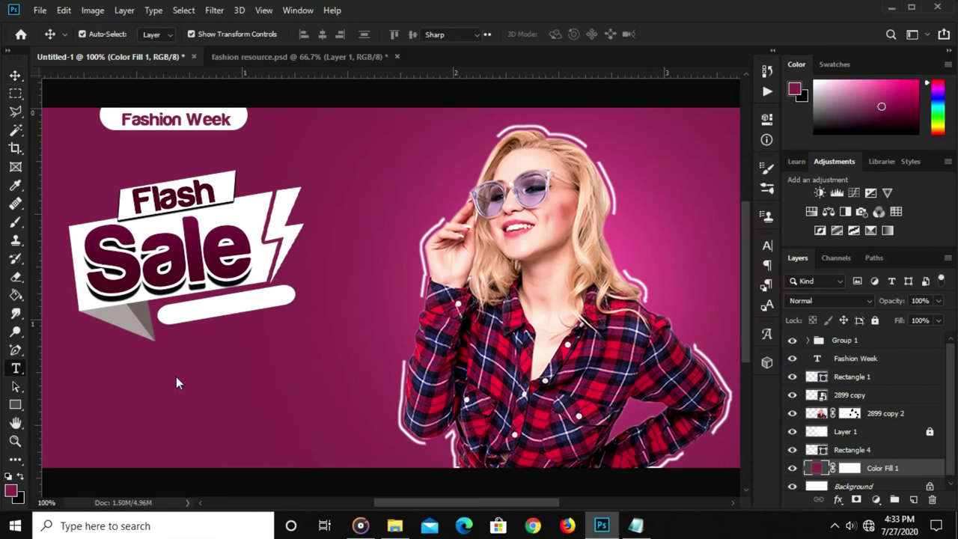
pyautogui.click(259, 374)
pyautogui.press('BackSpace')
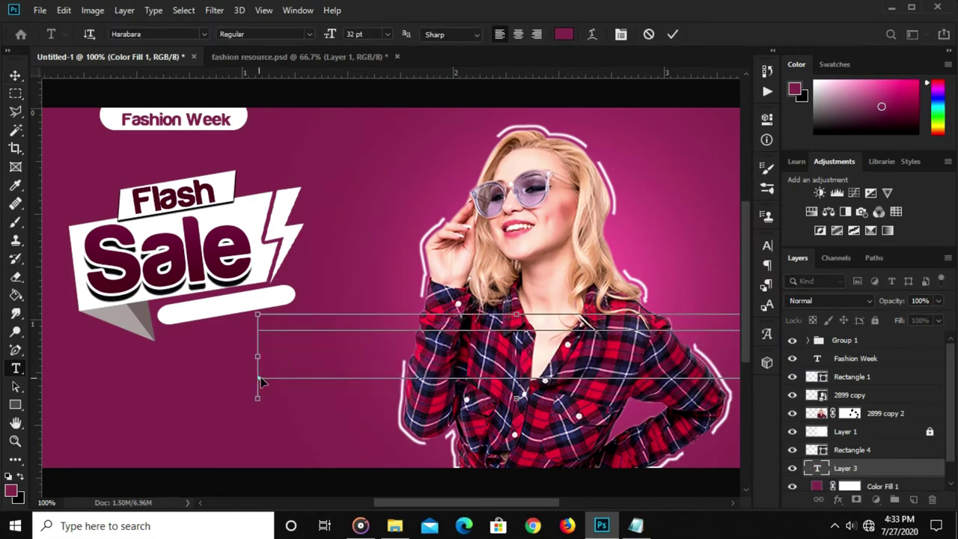
pyautogui.hotkey('ctrl', 'v')
pyautogui.click(672, 34)
pyautogui.click(387, 33)
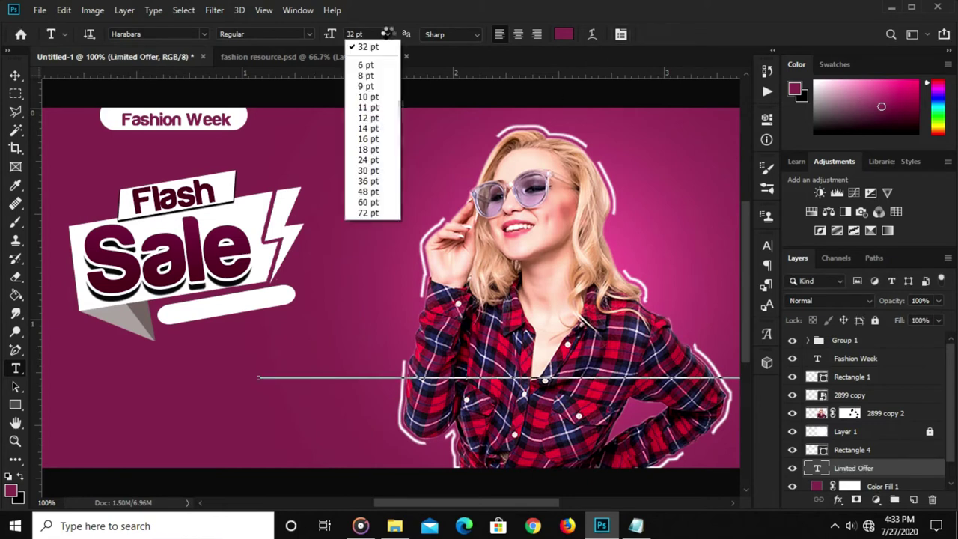
pyautogui.click(372, 107)
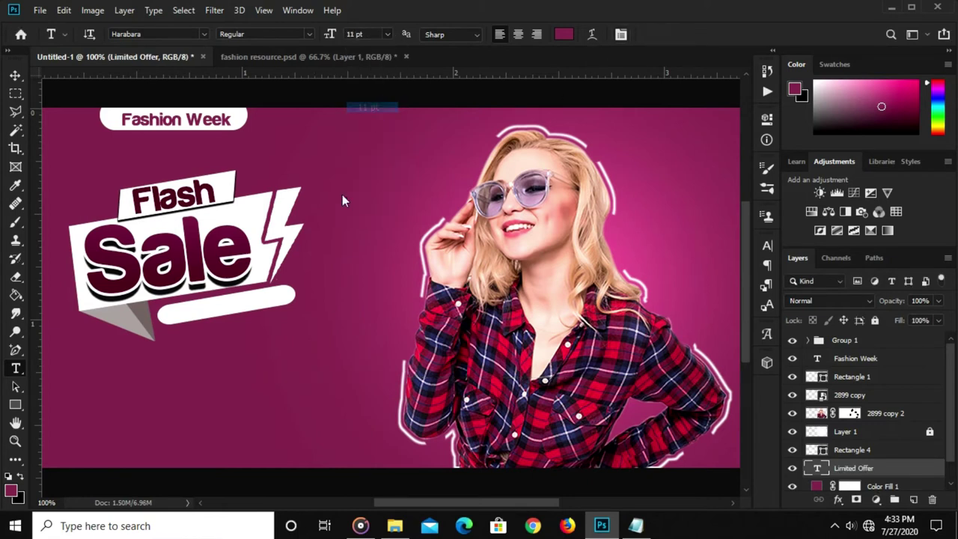
# Place the Limited Offer text on the white pill, above Group 1, and scale it down.
pyautogui.click(15, 75)
pyautogui.moveTo(284, 366); pyautogui.dragTo(210, 314)
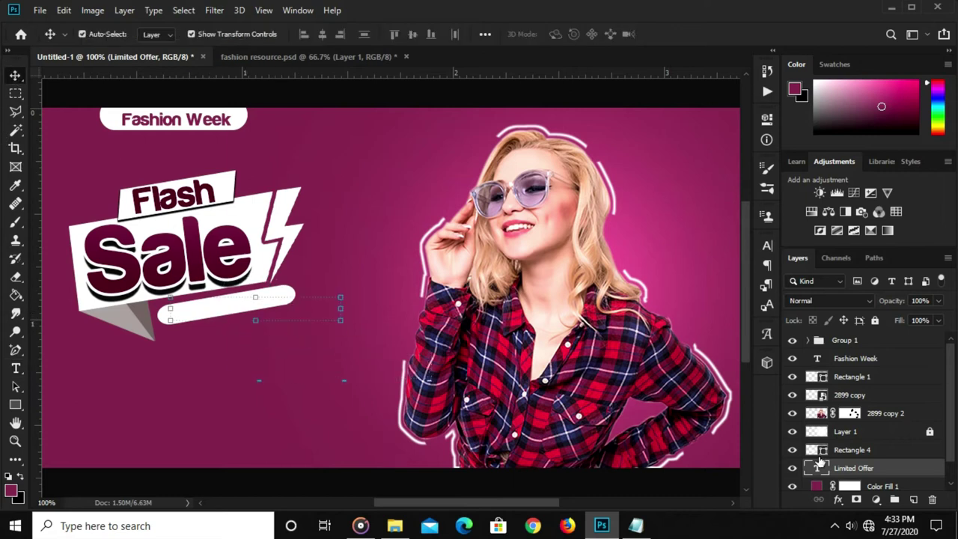
pyautogui.moveTo(851, 472); pyautogui.dragTo(829, 328)
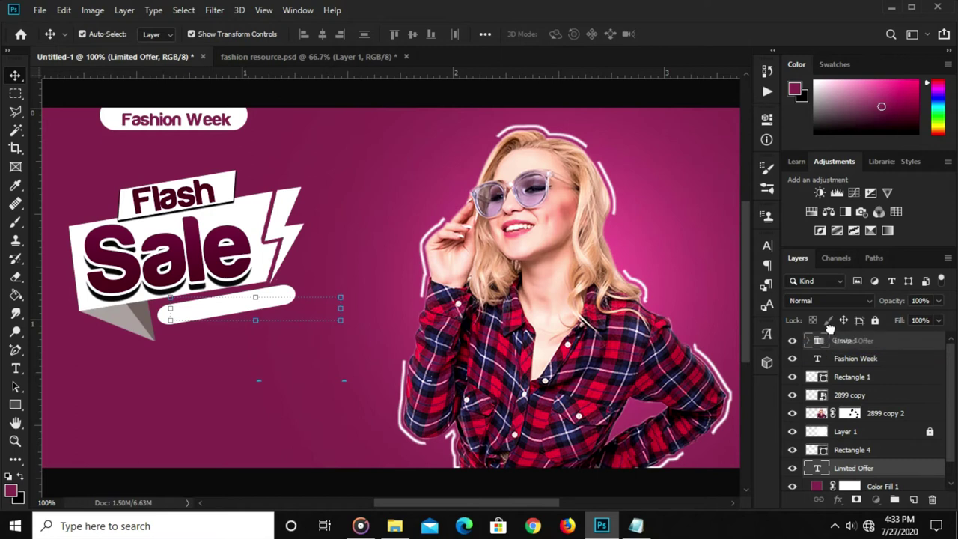
pyautogui.moveTo(829, 327); pyautogui.dragTo(829, 333)
pyautogui.moveTo(289, 305)
pyautogui.mouseDown()
pyautogui.moveTo(318, 325)
pyautogui.moveTo(264, 311)
pyautogui.moveTo(316, 304)
pyautogui.moveTo(246, 302)
pyautogui.mouseUp()
pyautogui.hotkey('ctrl', 't')
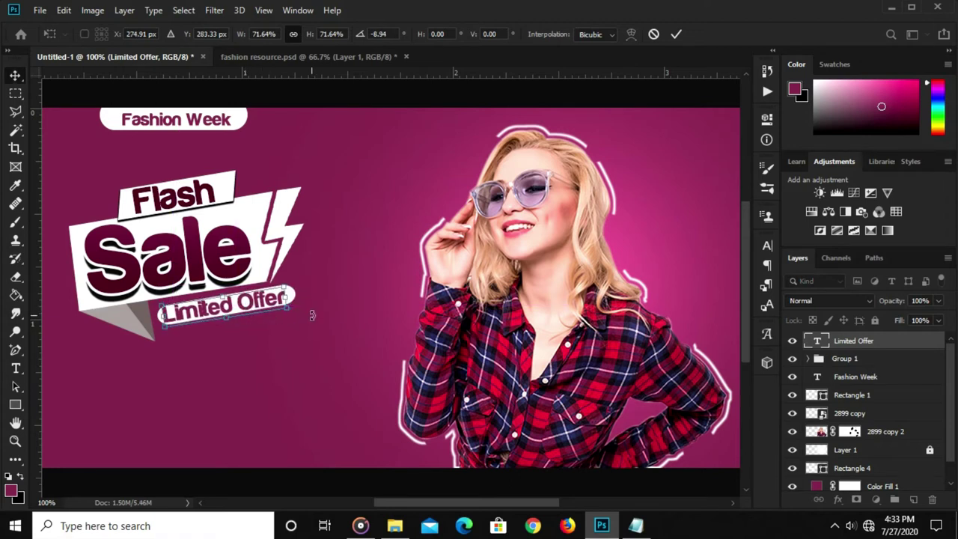
pyautogui.press('Return')
pyautogui.click(310, 355)
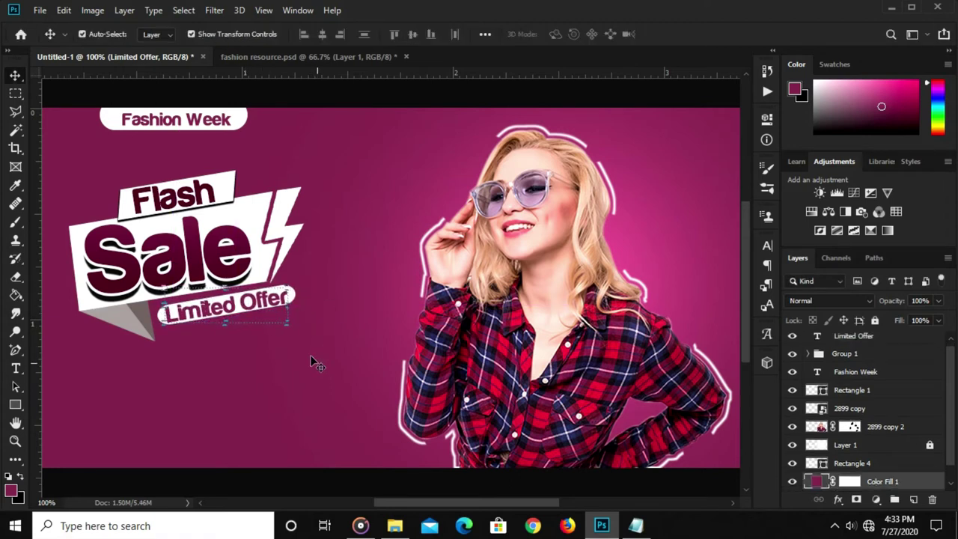
# Stretch the white pill and tilt it about 4.6 degrees to match the text.
pyautogui.click(214, 329)
pyautogui.hotkey('ctrl', 't')
pyautogui.moveTo(228, 329); pyautogui.dragTo(234, 330)
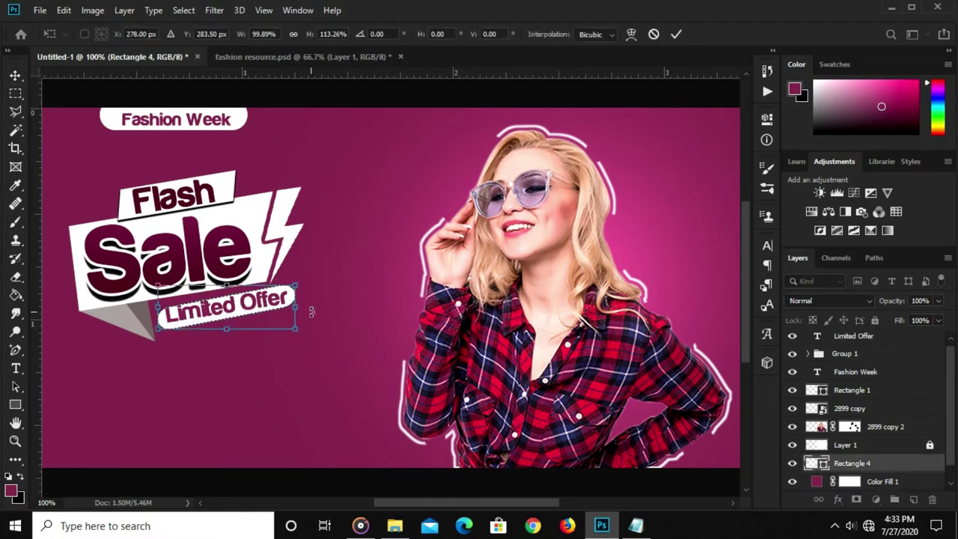
pyautogui.moveTo(313, 313); pyautogui.dragTo(313, 315)
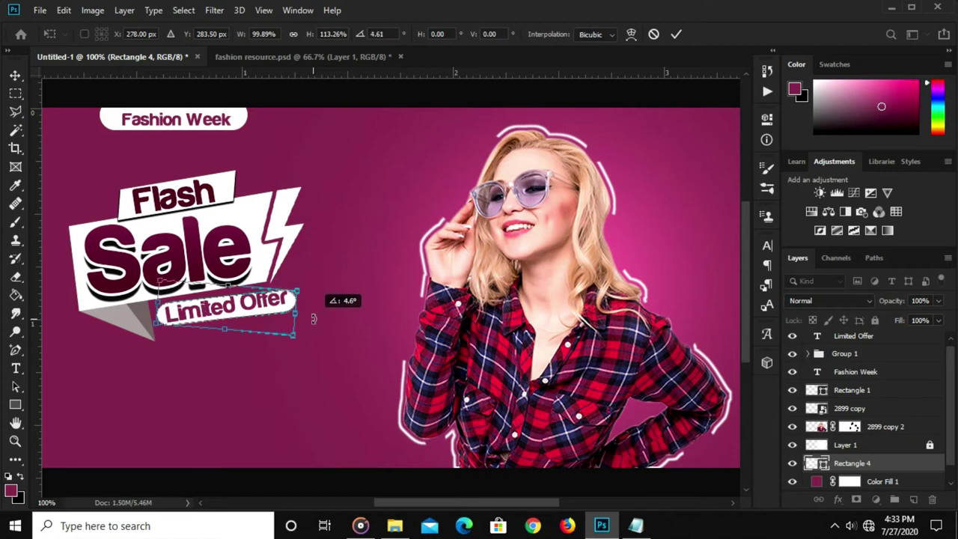
pyautogui.press('Return')
pyautogui.click(284, 317)
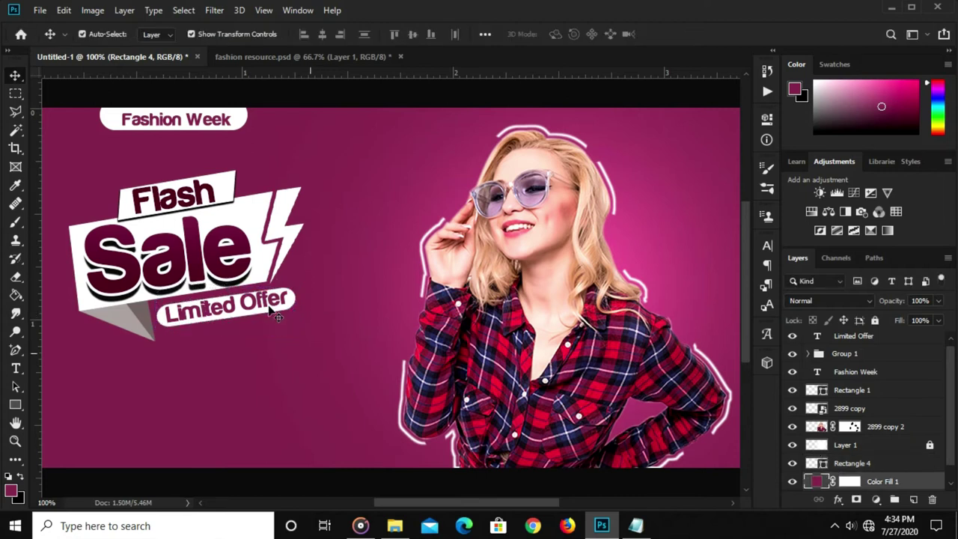
# Fine-tune the size of the Limited Offer text.
pyautogui.click(287, 312)
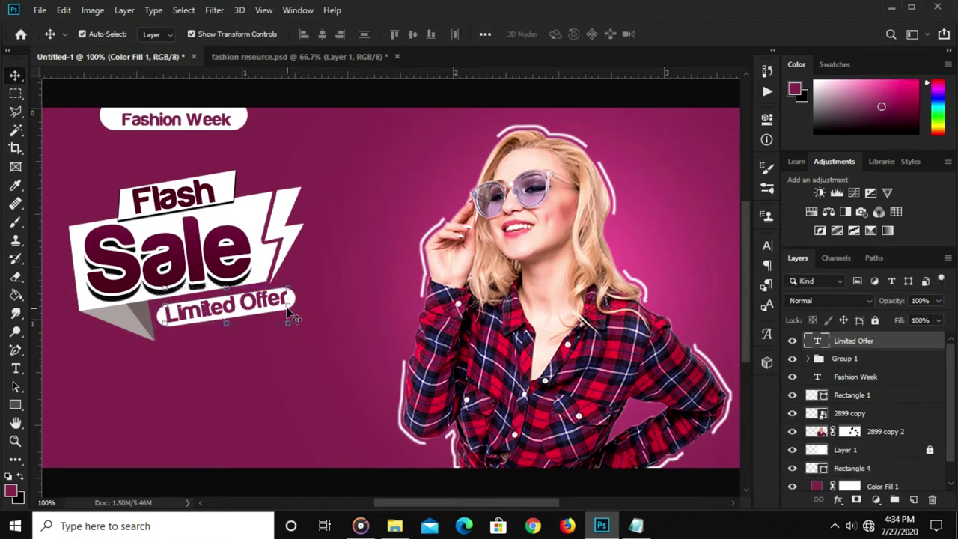
pyautogui.click(336, 328)
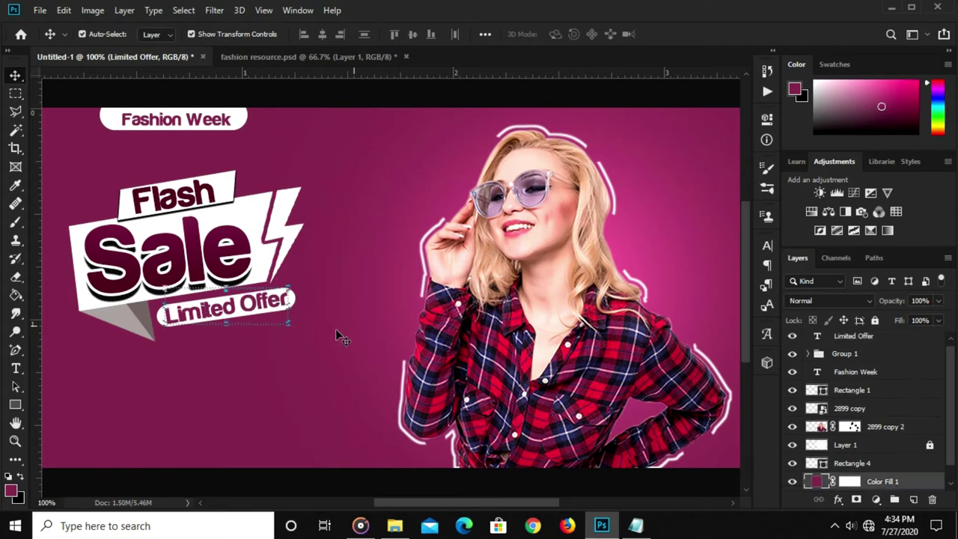
pyautogui.click(230, 314)
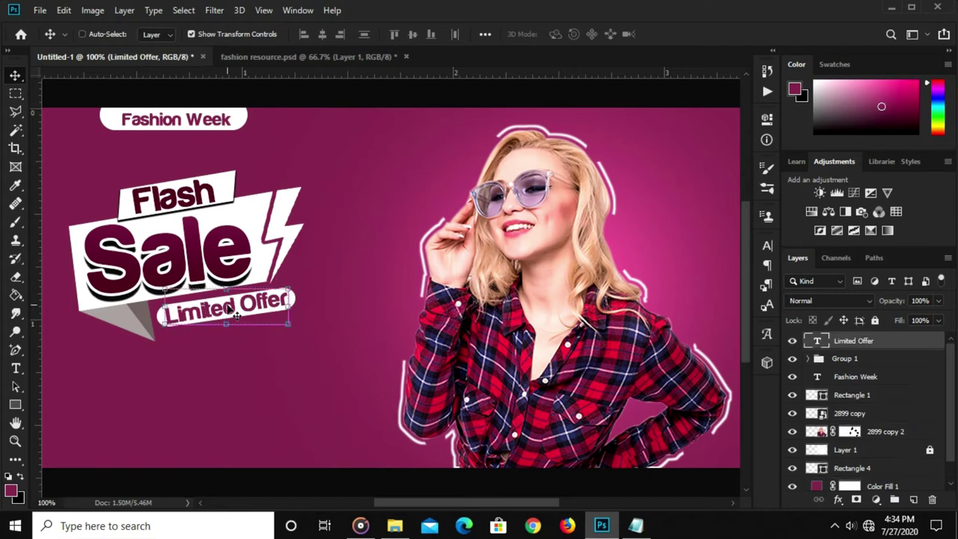
pyautogui.hotkey('ctrl', 't')
pyautogui.scroll(2, 222, 288)
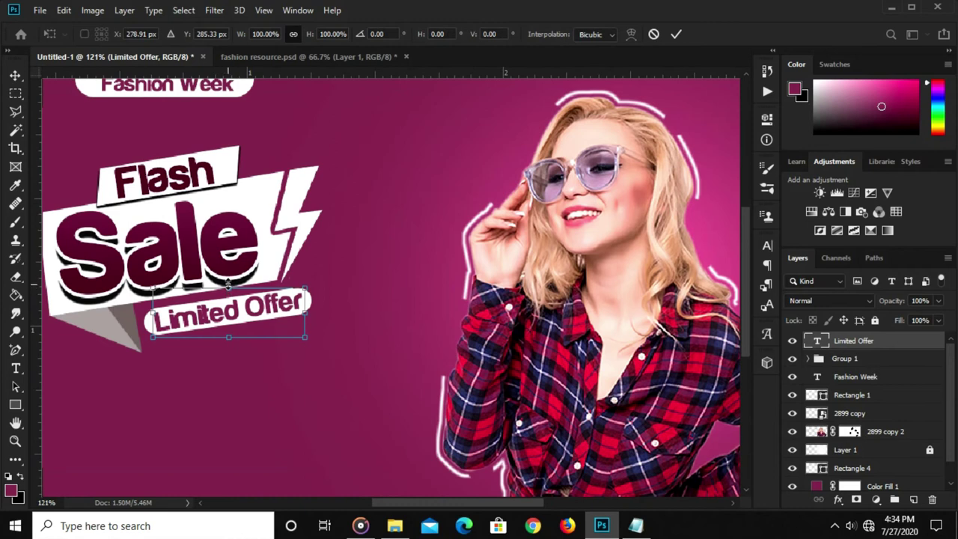
pyautogui.moveTo(228, 288); pyautogui.dragTo(233, 283)
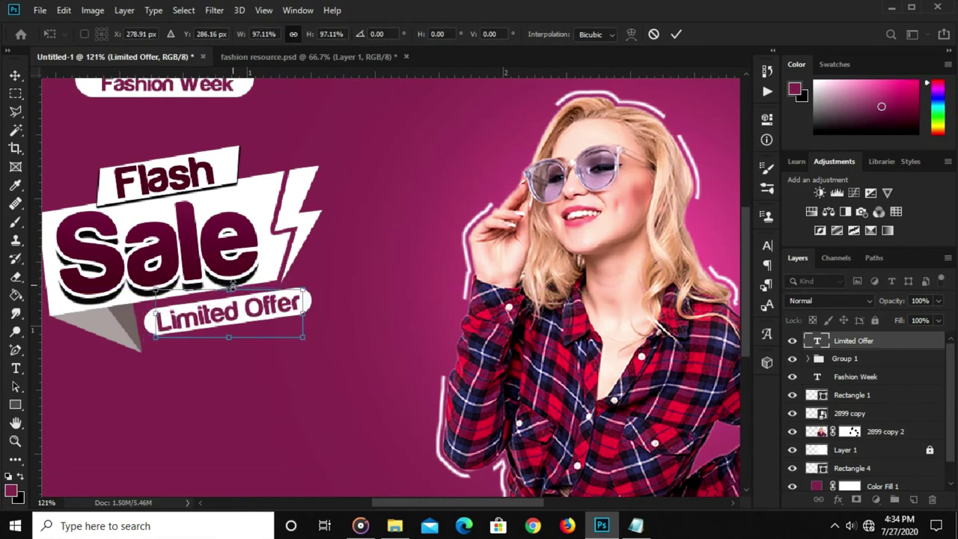
pyautogui.press('Return')
pyautogui.scroll(-2, 235, 294)
pyautogui.scroll(1, 267, 367)
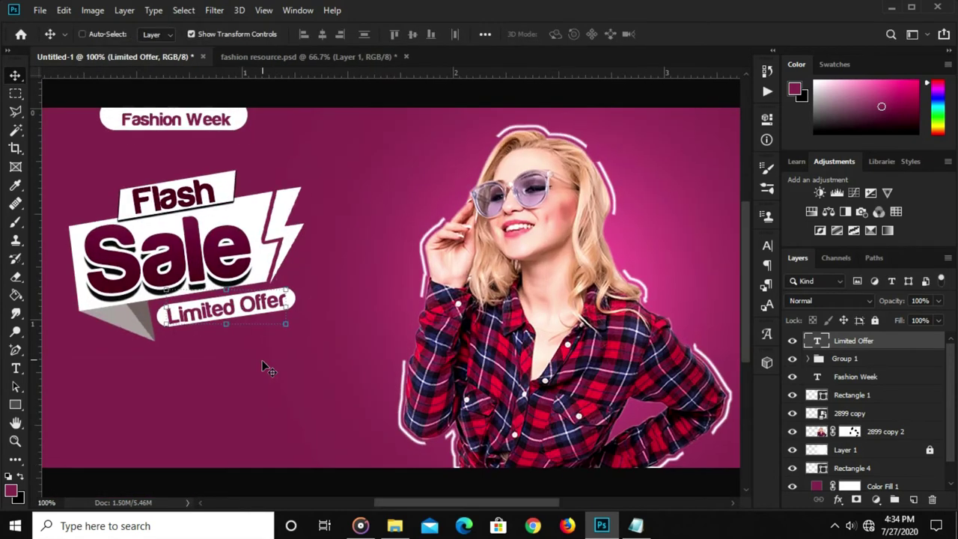
pyautogui.click(232, 344)
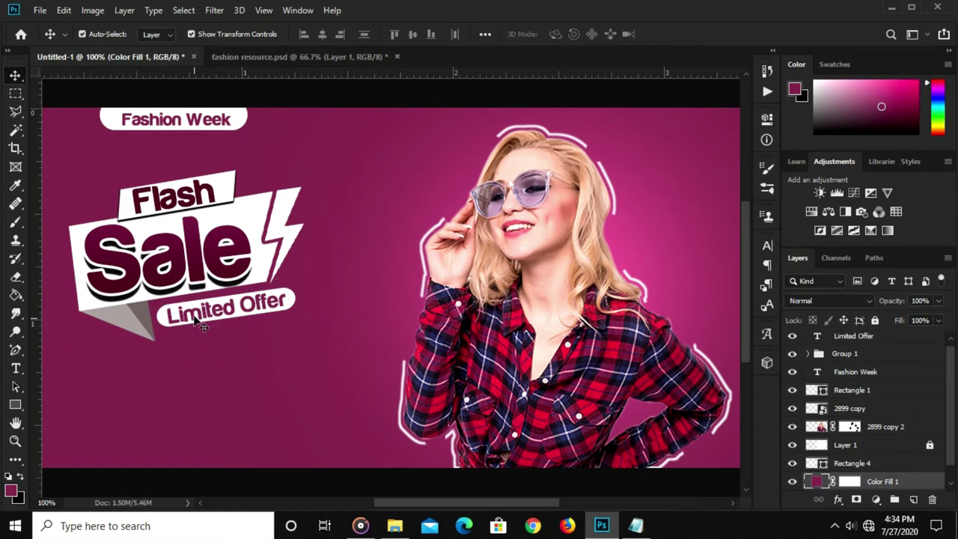
# Draw a 186 × 9 px bar below Limited Offer with 4.5 px rounded corners.
pyautogui.click(15, 405)
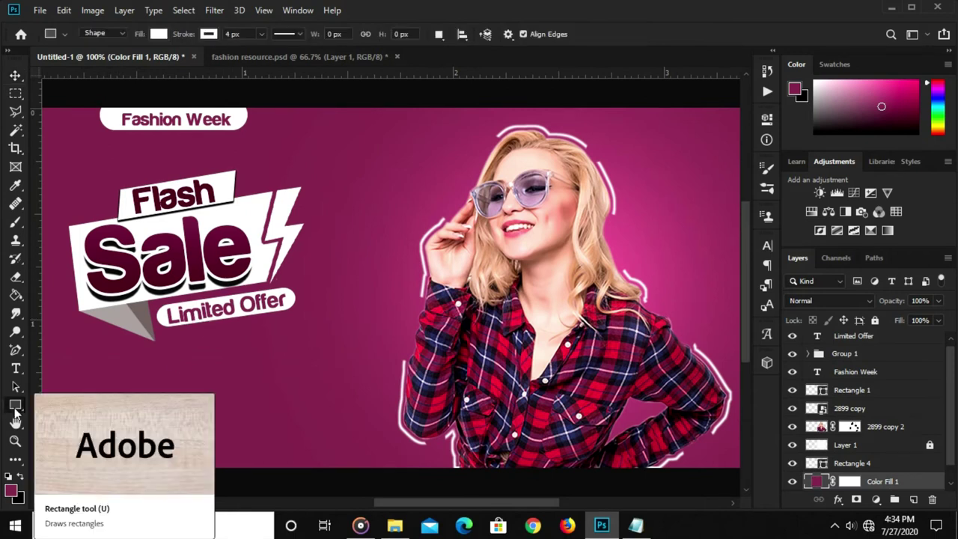
pyautogui.rightClick(15, 405)
pyautogui.click(119, 398)
pyautogui.moveTo(175, 346); pyautogui.dragTo(299, 353)
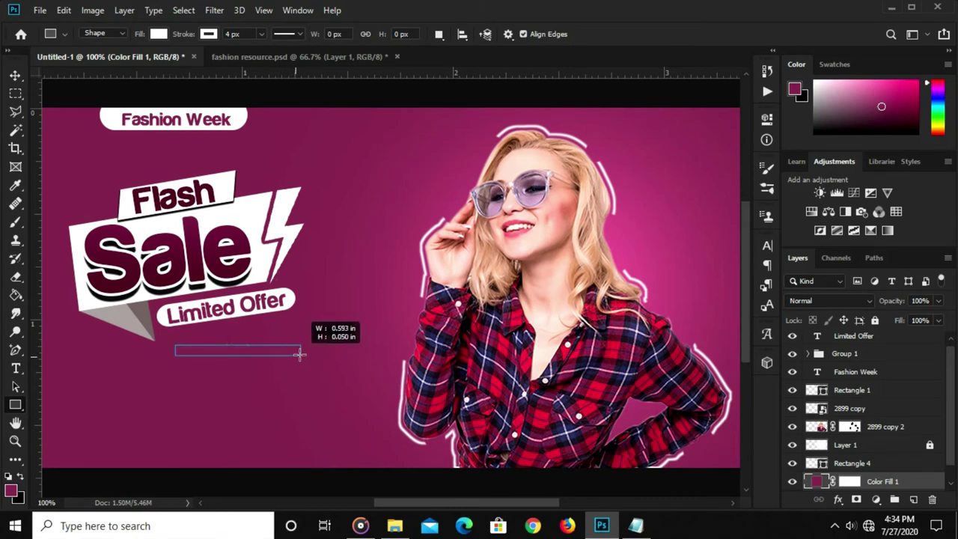
pyautogui.moveTo(299, 354); pyautogui.dragTo(307, 350)
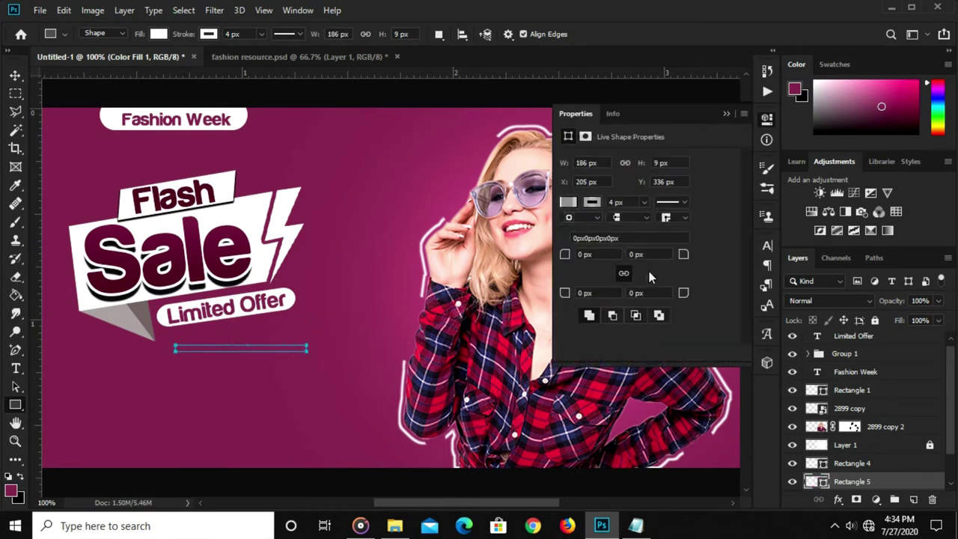
pyautogui.moveTo(683, 254); pyautogui.dragTo(693, 252)
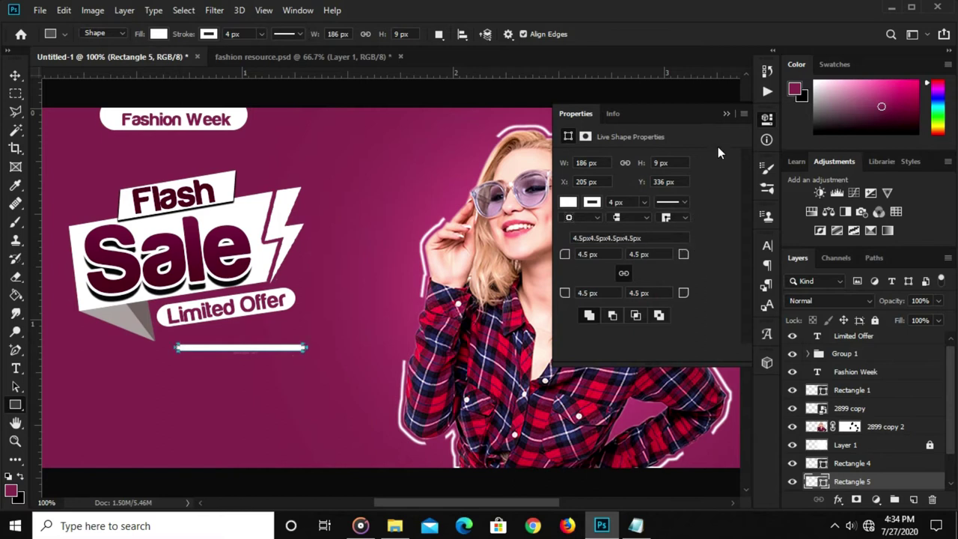
pyautogui.click(726, 113)
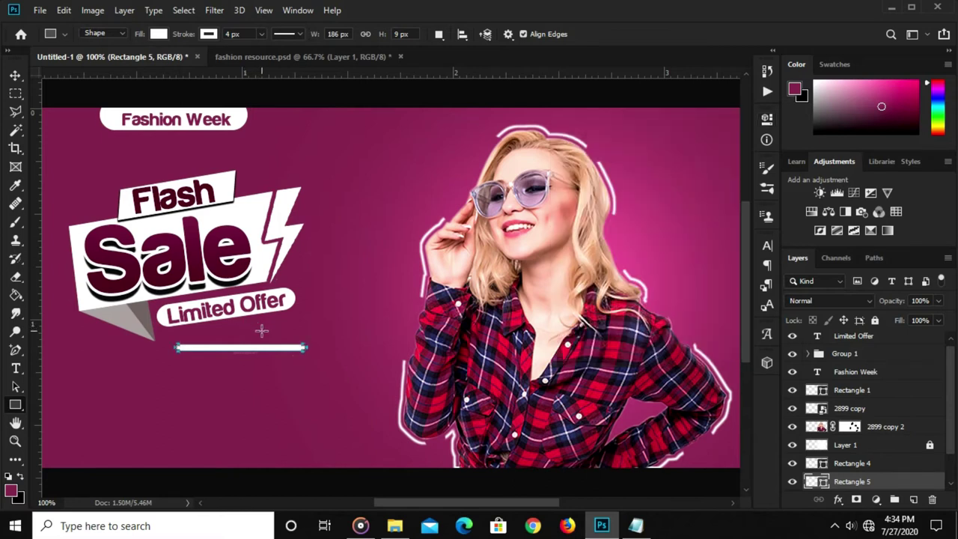
# Move the bar beneath the pill and tilt it parallel to the pill.
pyautogui.press('v')
pyautogui.moveTo(319, 343); pyautogui.dragTo(322, 308)
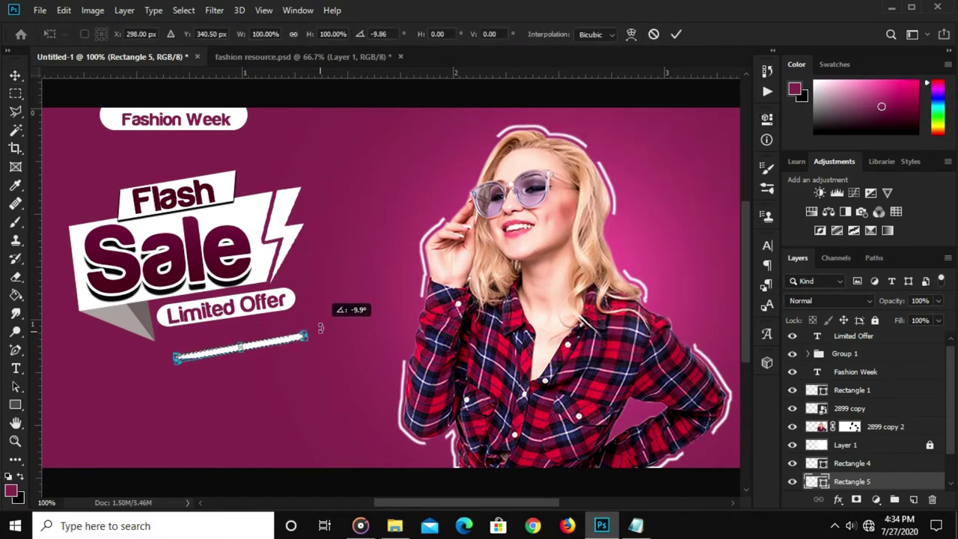
pyautogui.moveTo(255, 346); pyautogui.dragTo(247, 324)
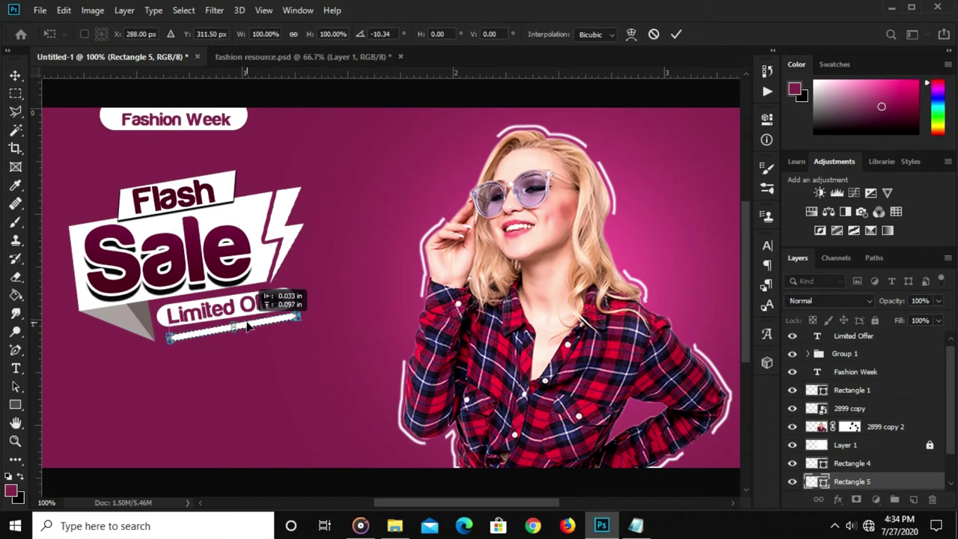
pyautogui.moveTo(306, 314); pyautogui.dragTo(291, 317)
pyautogui.moveTo(229, 323); pyautogui.dragTo(228, 330)
pyautogui.moveTo(321, 315)
pyautogui.mouseDown()
pyautogui.moveTo(330, 315)
pyautogui.moveTo(324, 309)
pyautogui.mouseUp()
pyautogui.scroll(3, 330, 314)
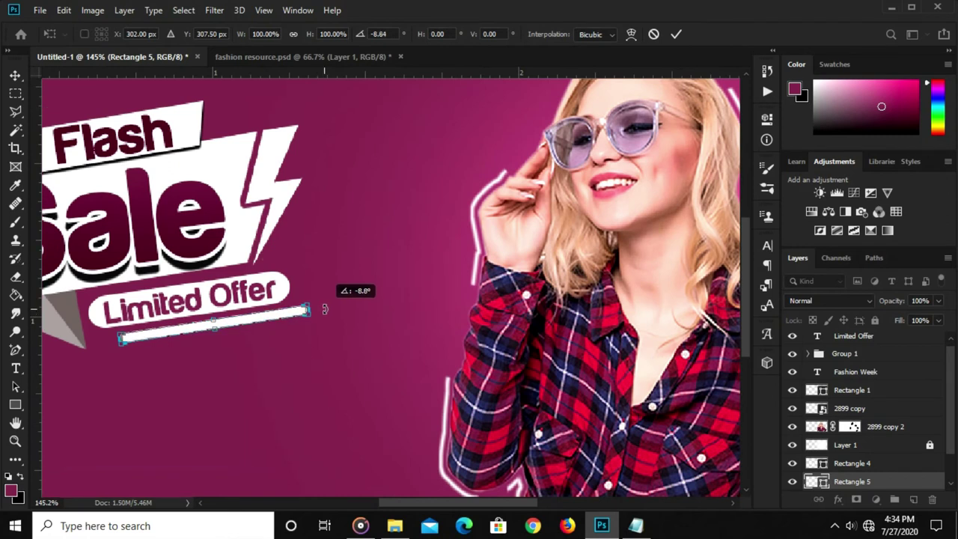
pyautogui.press('Return')
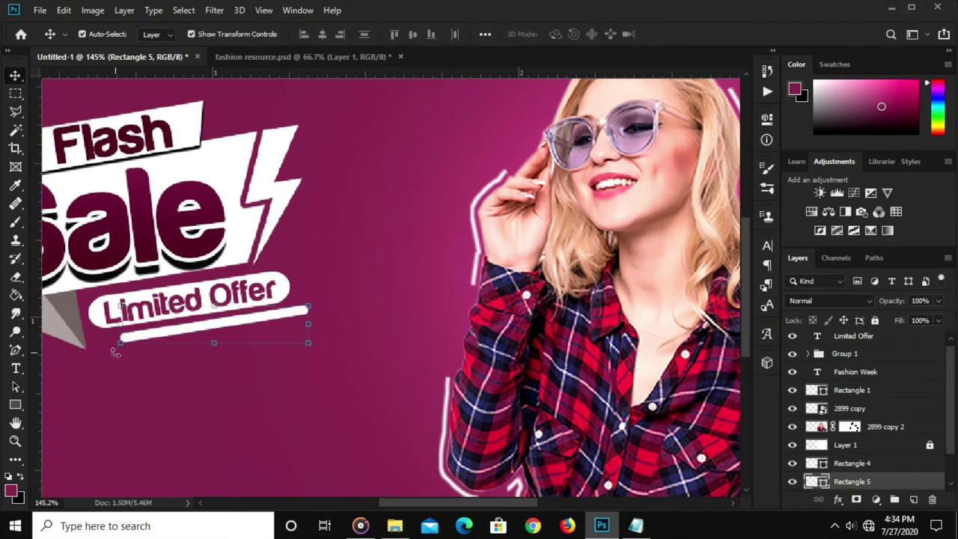
pyautogui.moveTo(115, 351); pyautogui.dragTo(114, 350)
pyautogui.press('Return')
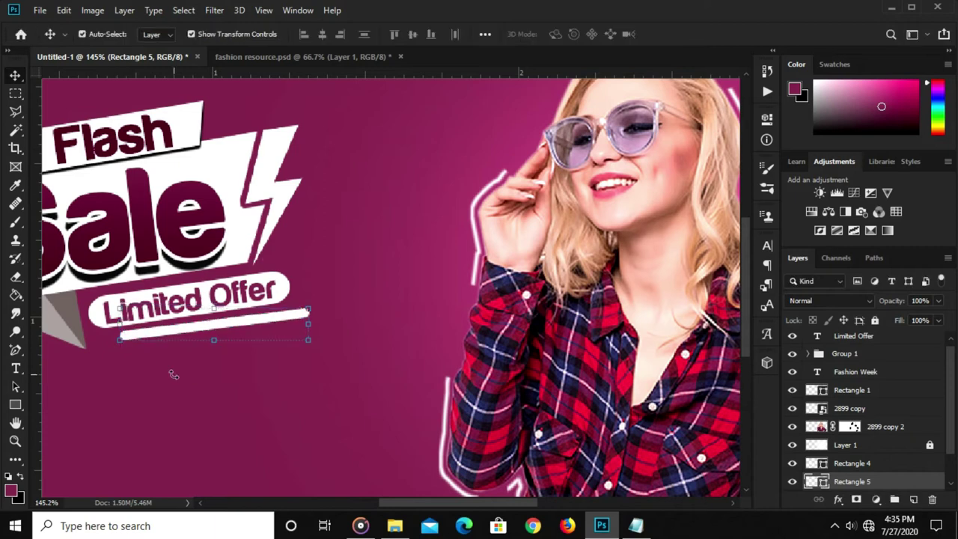
# Reselect the underline and tilt it to about -0.77 degrees to follow the label.
pyautogui.click(225, 378)
pyautogui.scroll(-2, 230, 351)
pyautogui.scroll(-1, 255, 355)
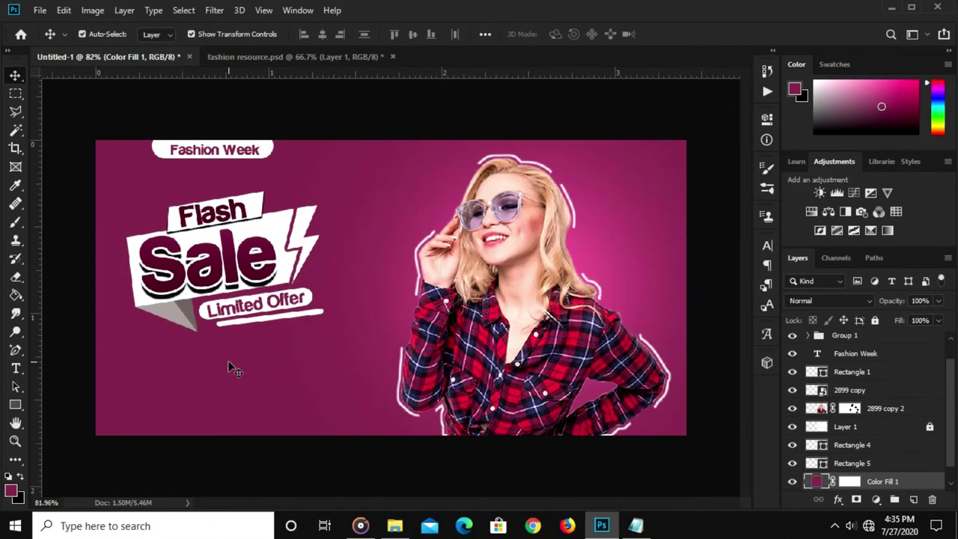
pyautogui.scroll(1, 232, 367)
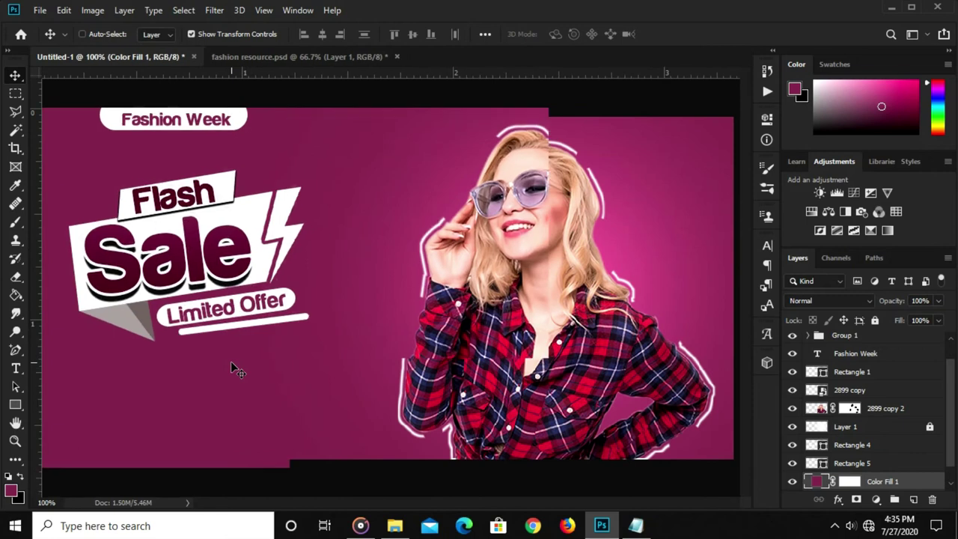
pyautogui.click(254, 330)
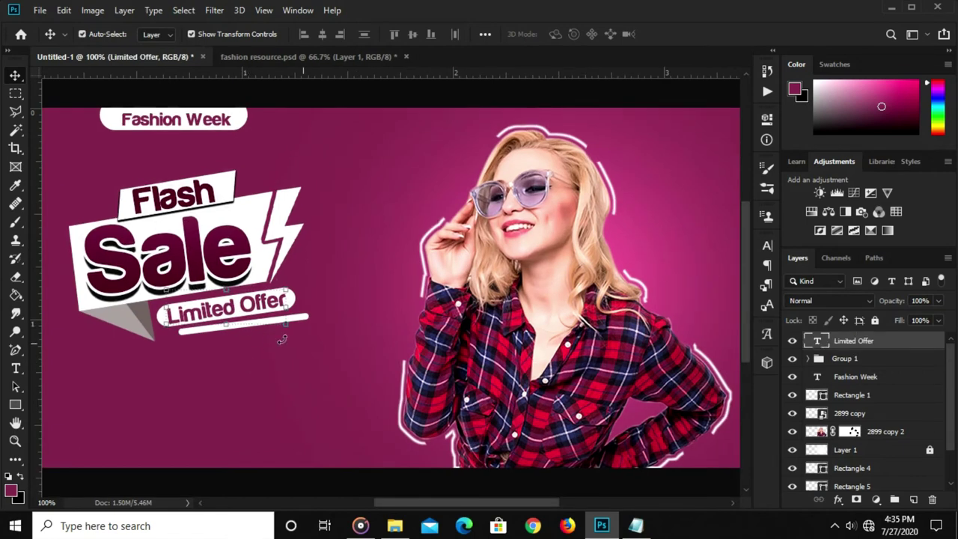
pyautogui.click(283, 340)
pyautogui.click(311, 318)
pyautogui.moveTo(316, 315); pyautogui.dragTo(335, 313)
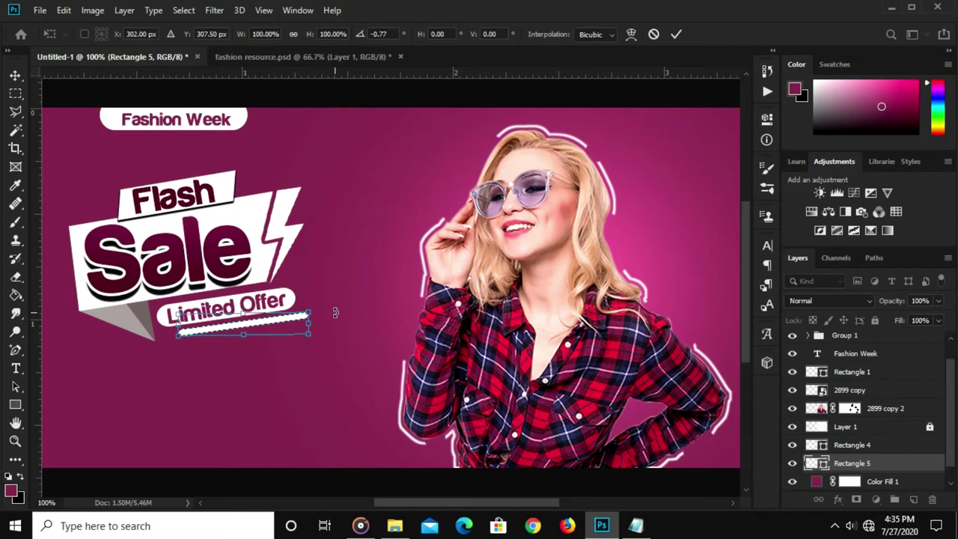
pyautogui.press('Return')
pyautogui.click(333, 353)
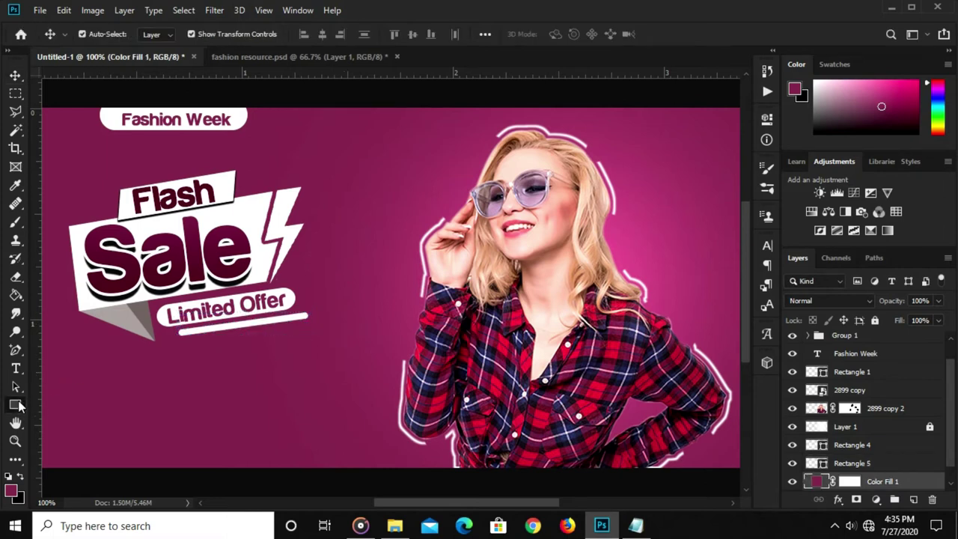
# Draw a thin white rectangle bar below the Limited Offer underline, rotated and moved into place.
pyautogui.click(15, 404)
pyautogui.click(71, 404)
pyautogui.moveTo(169, 356); pyautogui.dragTo(297, 357)
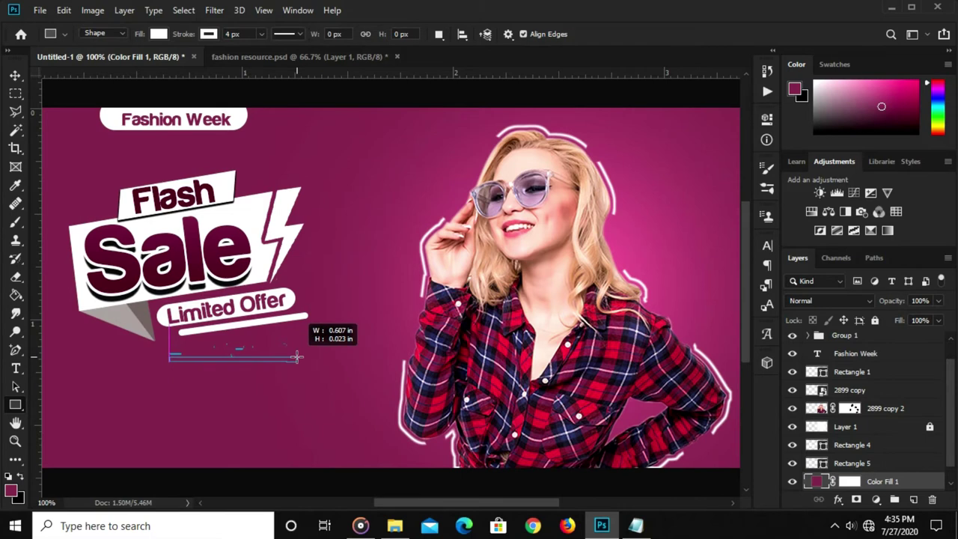
pyautogui.moveTo(297, 357); pyautogui.dragTo(305, 358)
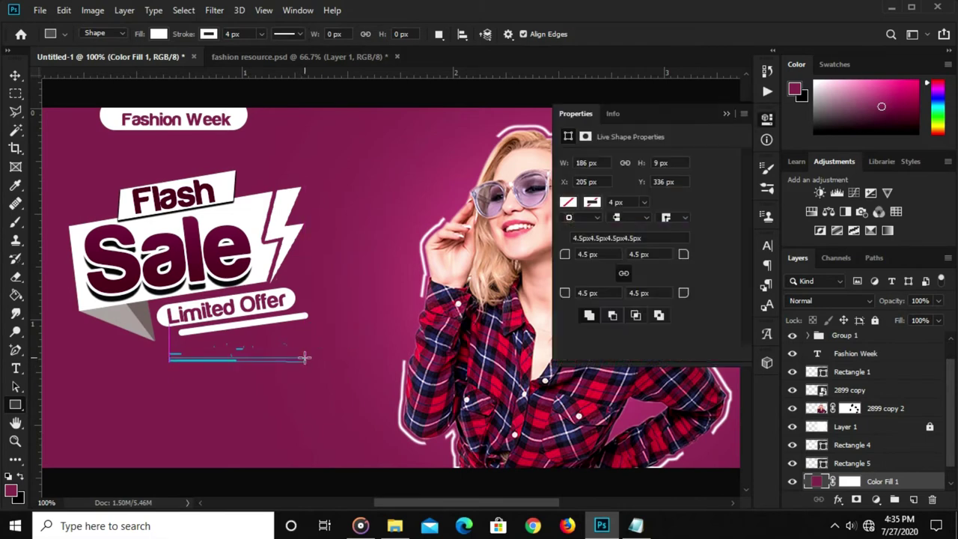
pyautogui.press('v')
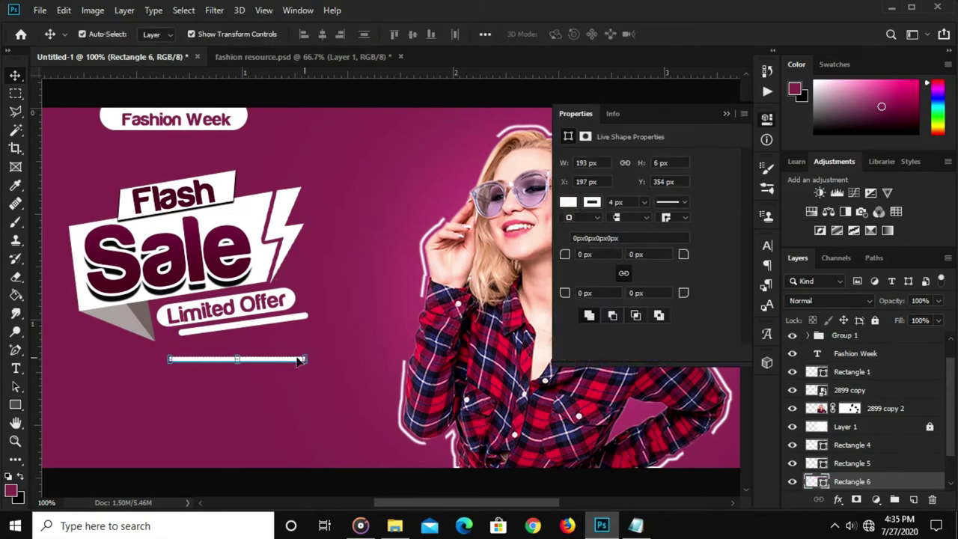
pyautogui.moveTo(314, 355); pyautogui.dragTo(317, 345)
pyautogui.moveTo(254, 360)
pyautogui.mouseDown()
pyautogui.moveTo(252, 339)
pyautogui.moveTo(283, 333)
pyautogui.moveTo(242, 341)
pyautogui.mouseUp()
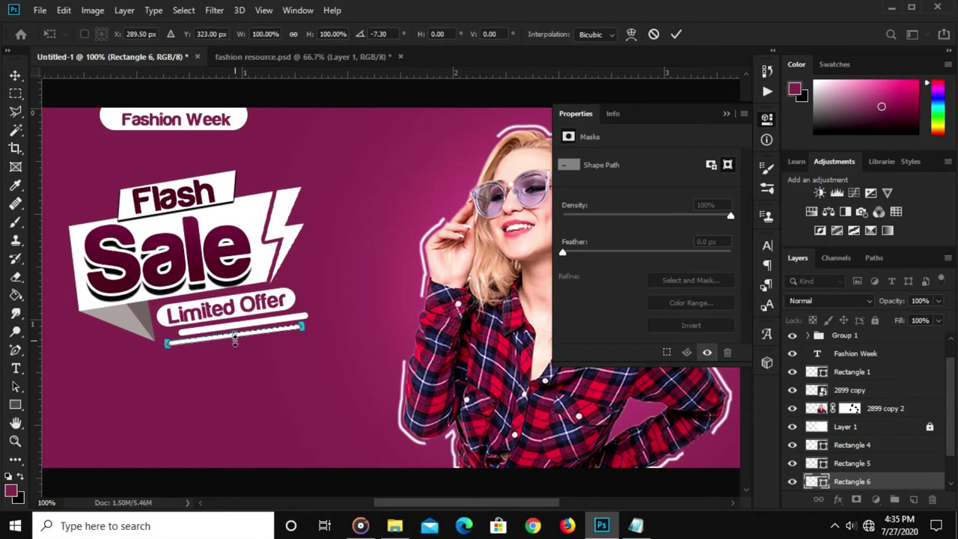
pyautogui.press('Return')
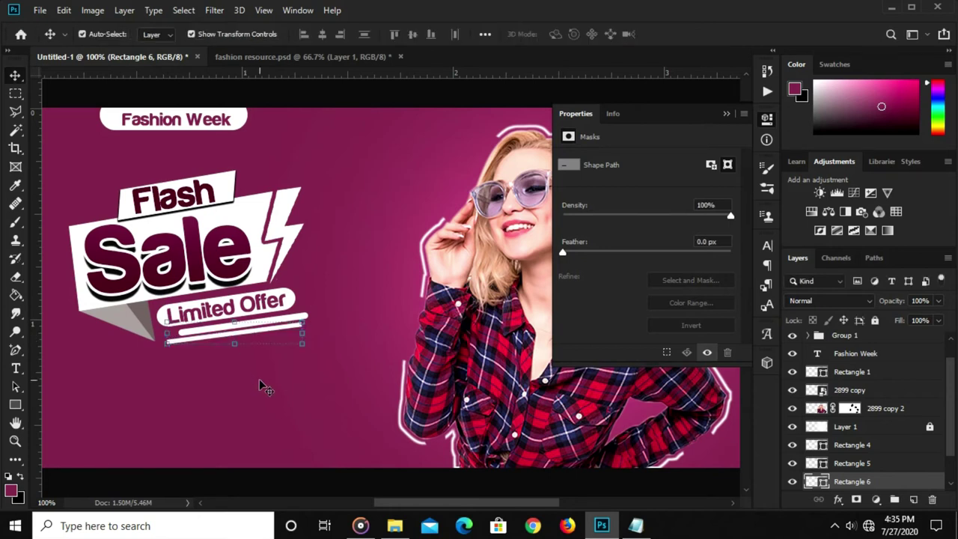
# Make the new bar thinner and tilt it to about -2.2 degrees, nudging it into position.
pyautogui.click(724, 114)
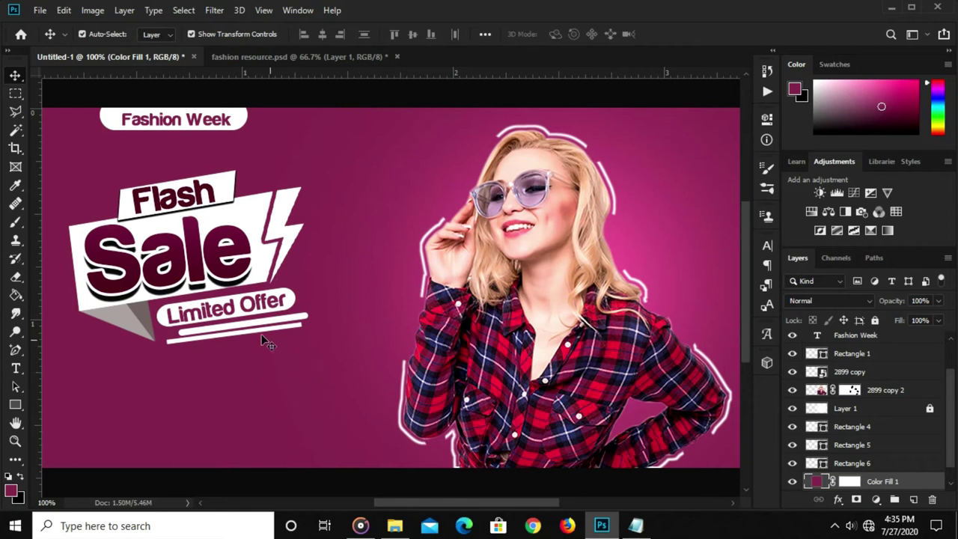
pyautogui.click(240, 340)
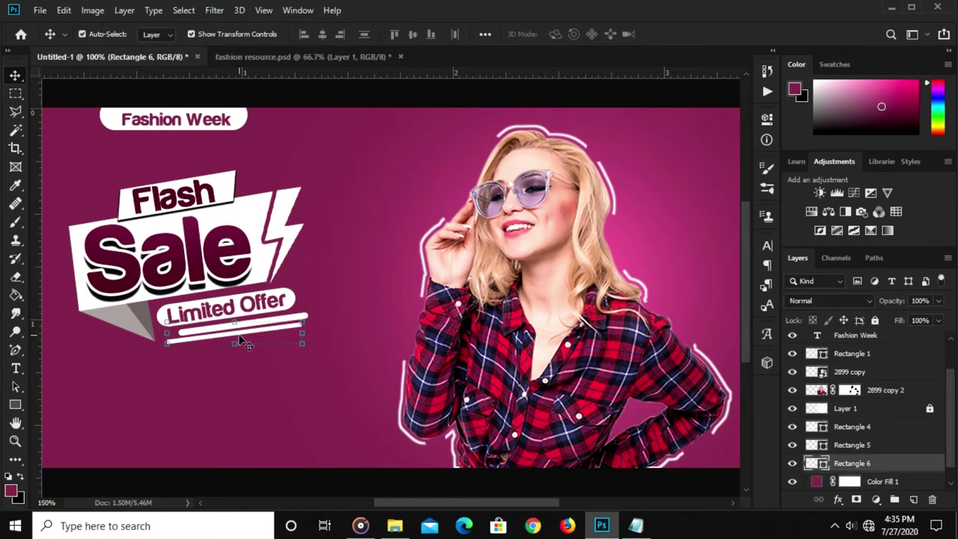
pyautogui.scroll(3, 239, 340)
pyautogui.hotkey('ctrl', 't')
pyautogui.moveTo(236, 350); pyautogui.dragTo(237, 343)
pyautogui.press('Return')
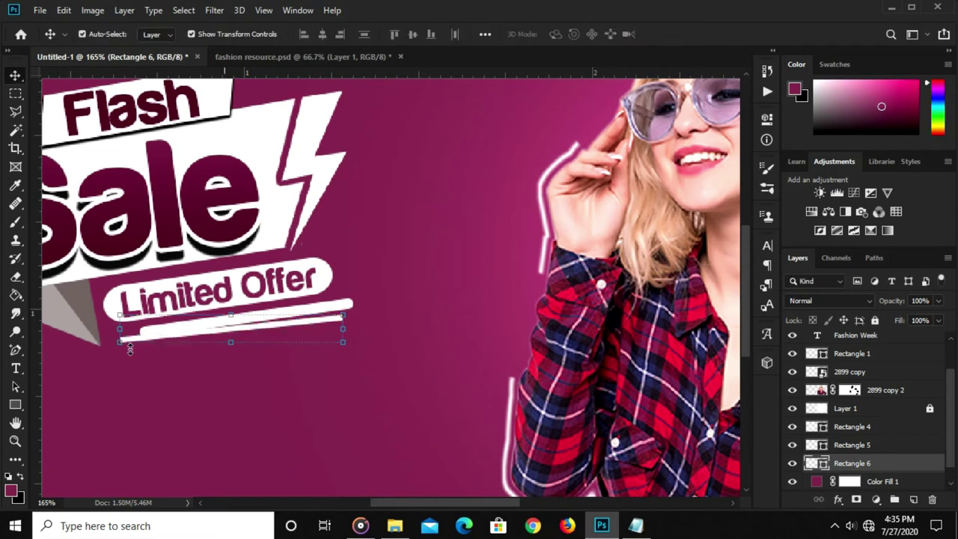
pyautogui.moveTo(111, 348); pyautogui.dragTo(110, 353)
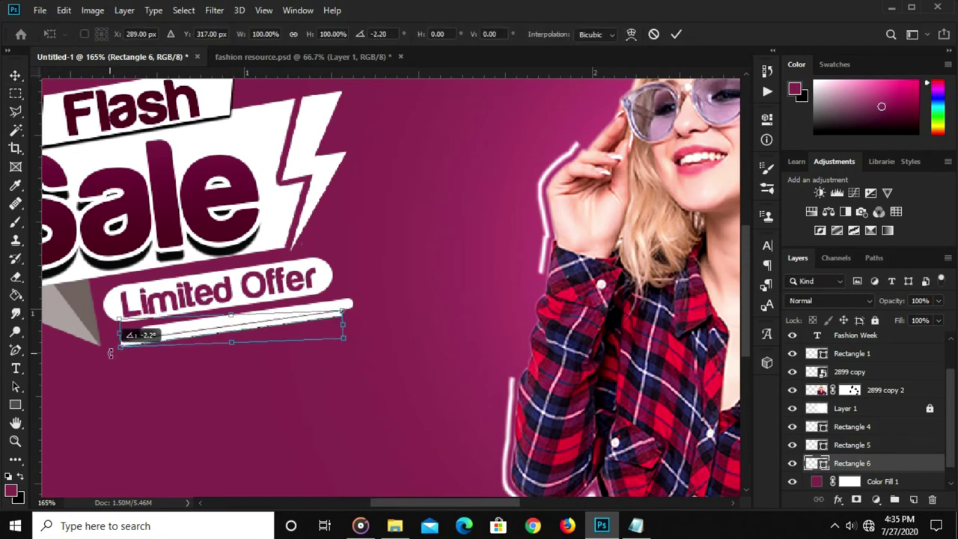
pyautogui.moveTo(219, 336); pyautogui.dragTo(217, 339)
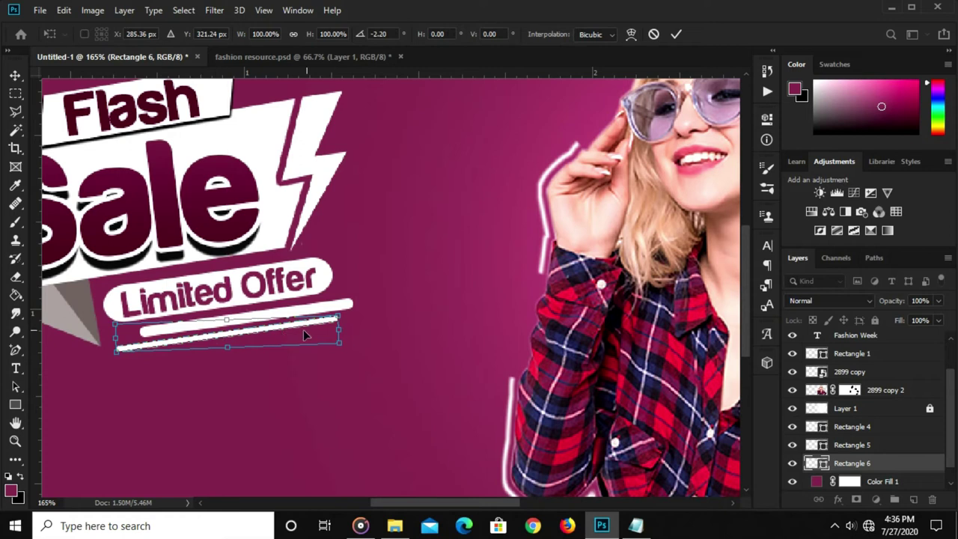
pyautogui.press('Return')
pyautogui.hotkey('ctrl', '-')
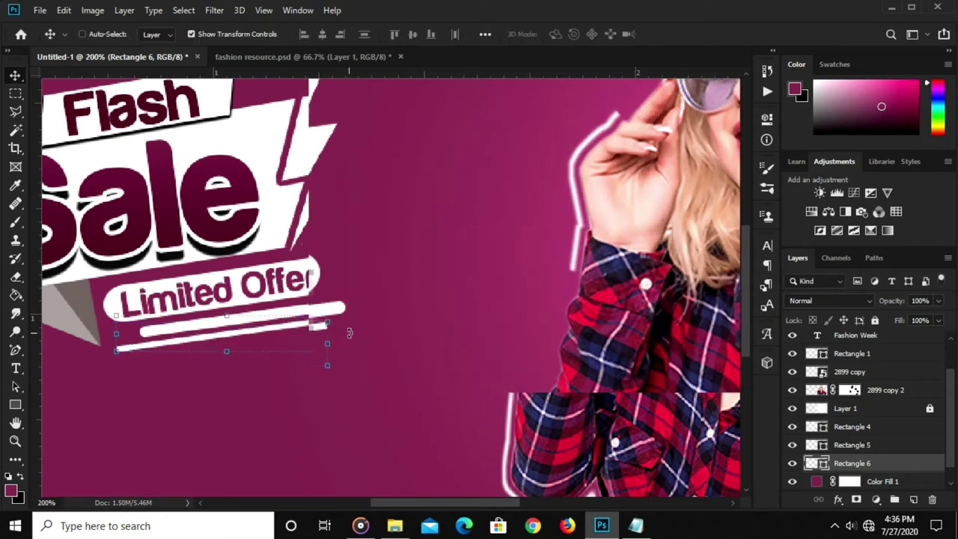
pyautogui.click(354, 462)
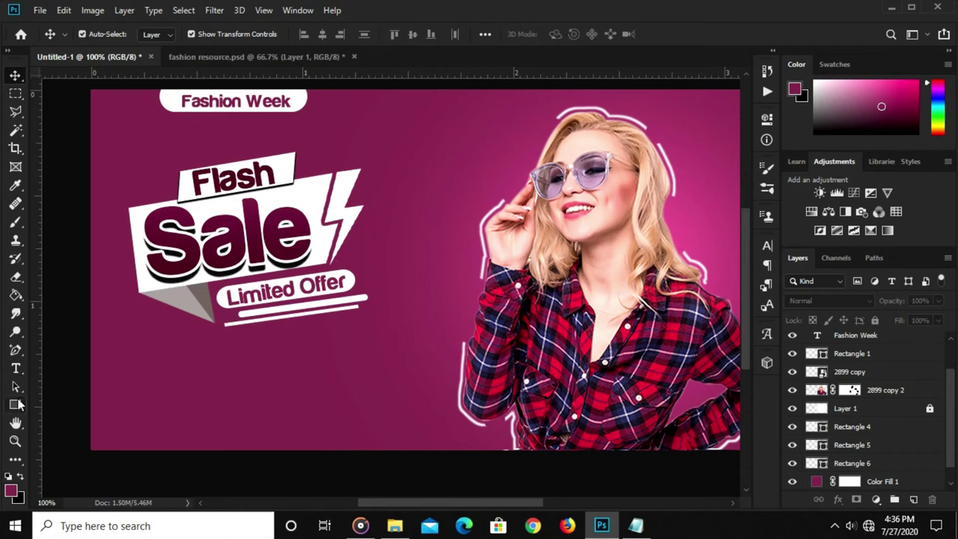
# On a new layer, draw a triangle pen path below Limited Offer and make it a selection.
pyautogui.scroll(2, 851, 423)
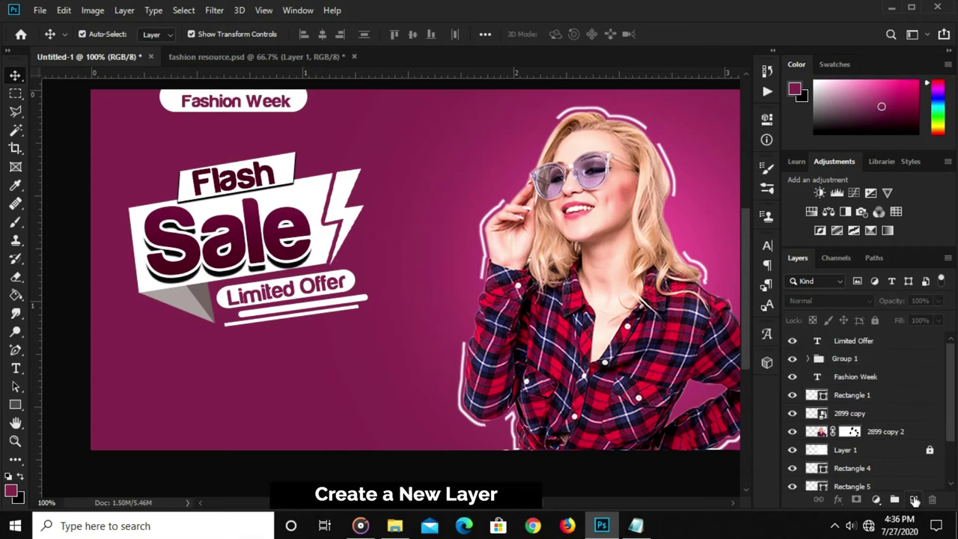
pyautogui.click(912, 500)
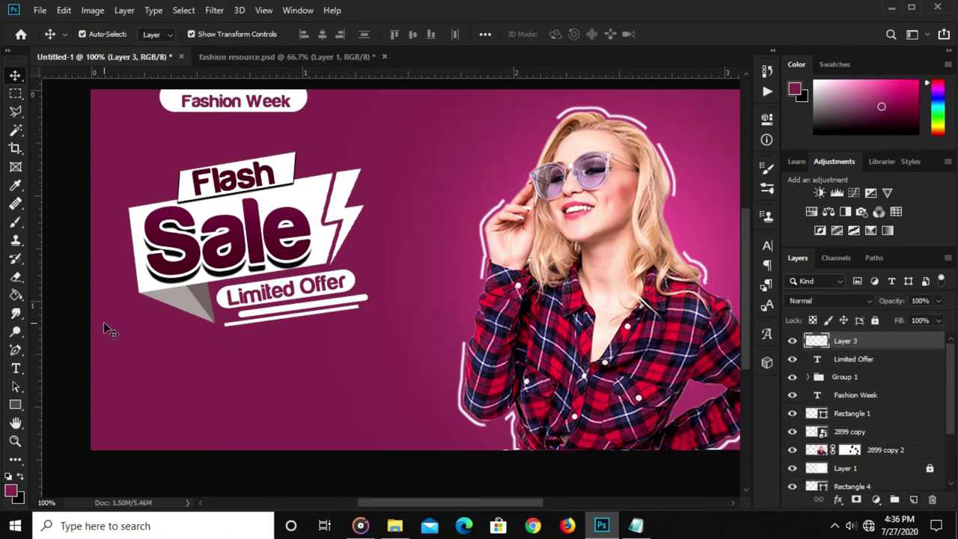
pyautogui.click(15, 350)
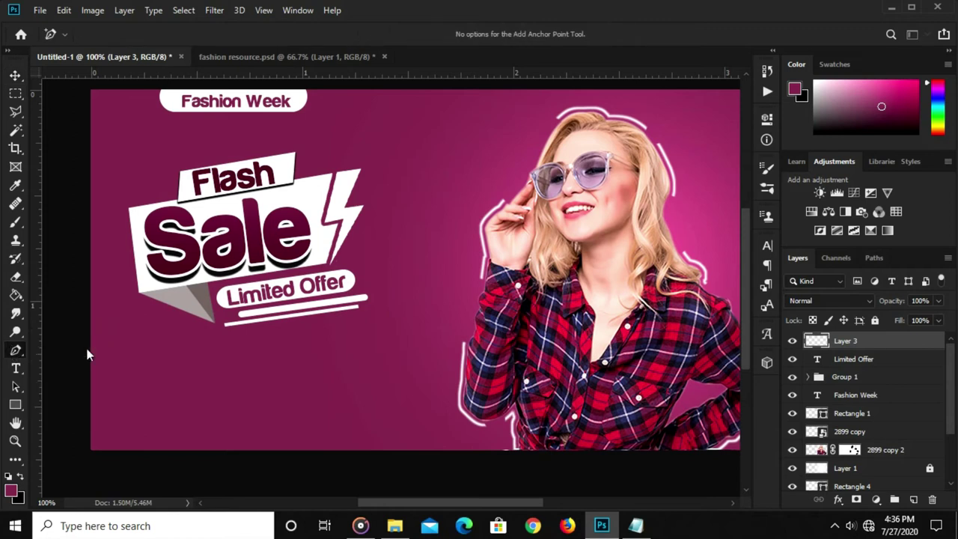
pyautogui.press('p')
pyautogui.click(335, 335)
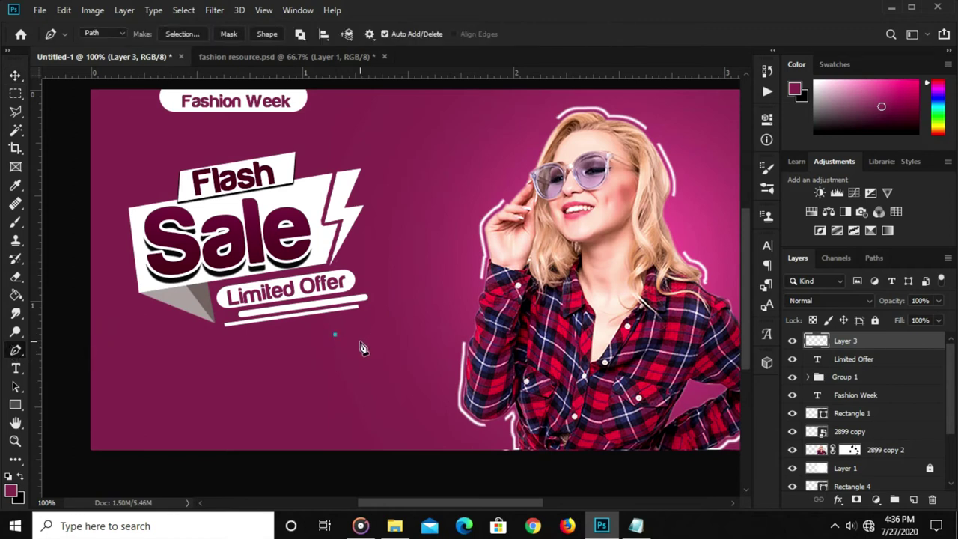
pyautogui.click(350, 370)
pyautogui.rightClick(348, 350)
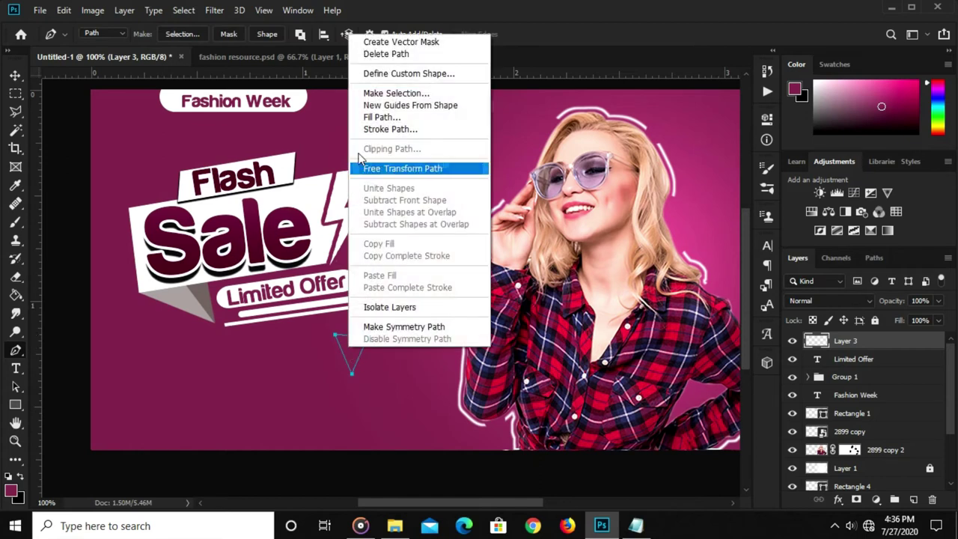
pyautogui.click(374, 92)
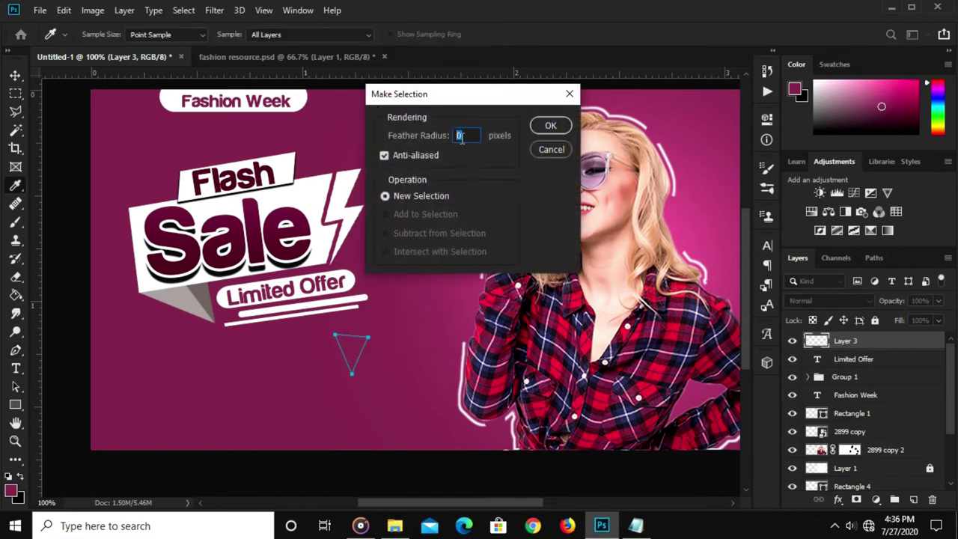
pyautogui.press('Return')
# Fill the triangle selection with white #ffffff and deselect it.
pyautogui.rightClick(15, 93)
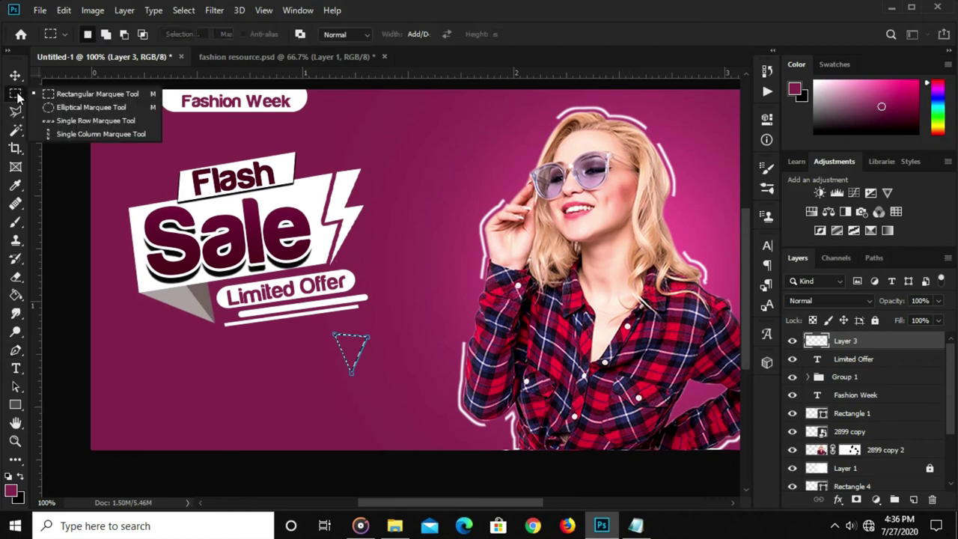
pyautogui.click(83, 95)
pyautogui.rightClick(347, 348)
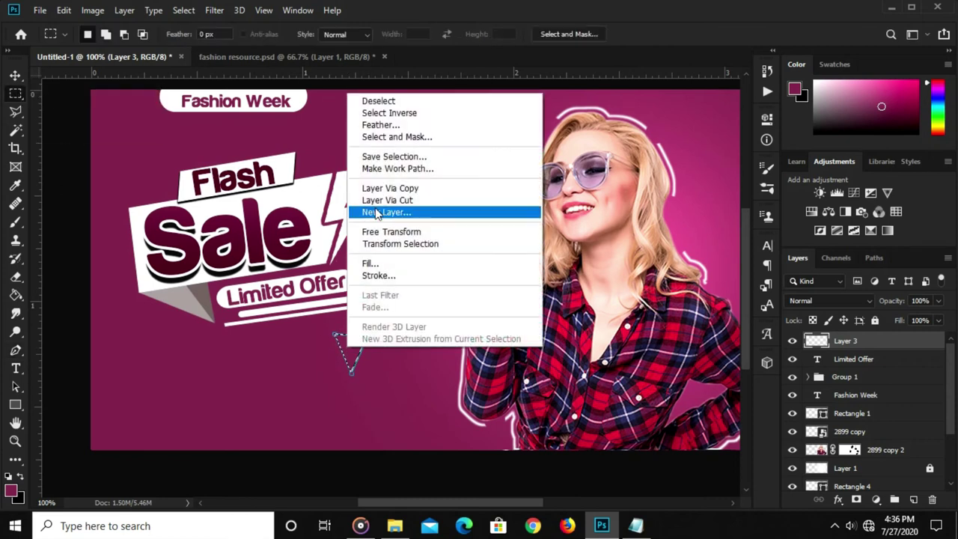
pyautogui.click(370, 265)
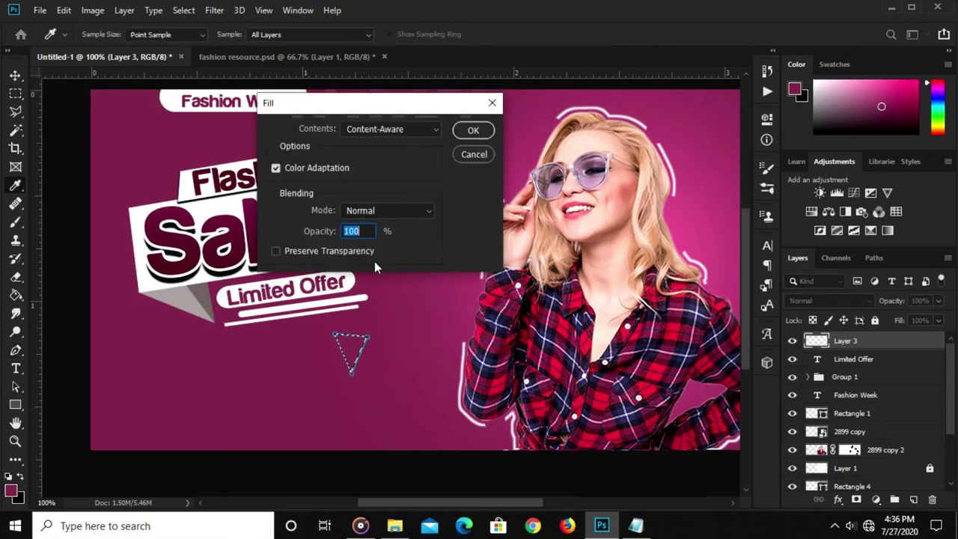
pyautogui.click(384, 130)
pyautogui.click(380, 163)
pyautogui.write('ffffff')
pyautogui.click(471, 262)
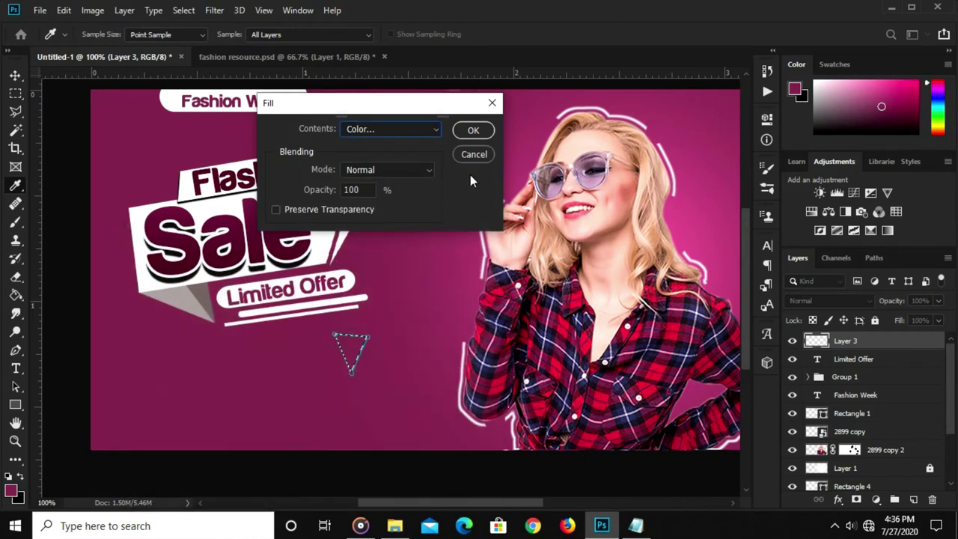
pyautogui.click(471, 131)
pyautogui.press('m')
pyautogui.hotkey('ctrl', 'd')
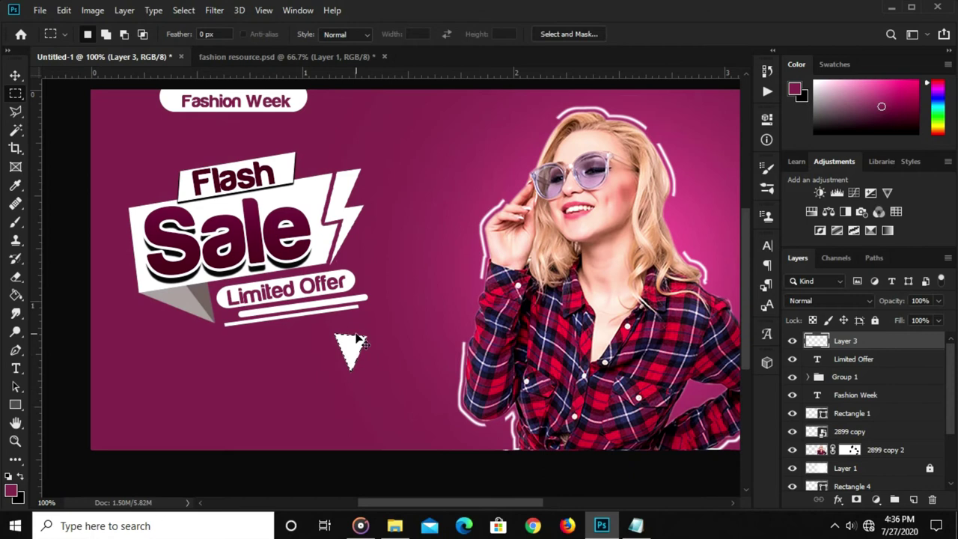
# On a new Layer 4, trace a closed pen path from the triangle's bottom point over its left half.
pyautogui.press('v')
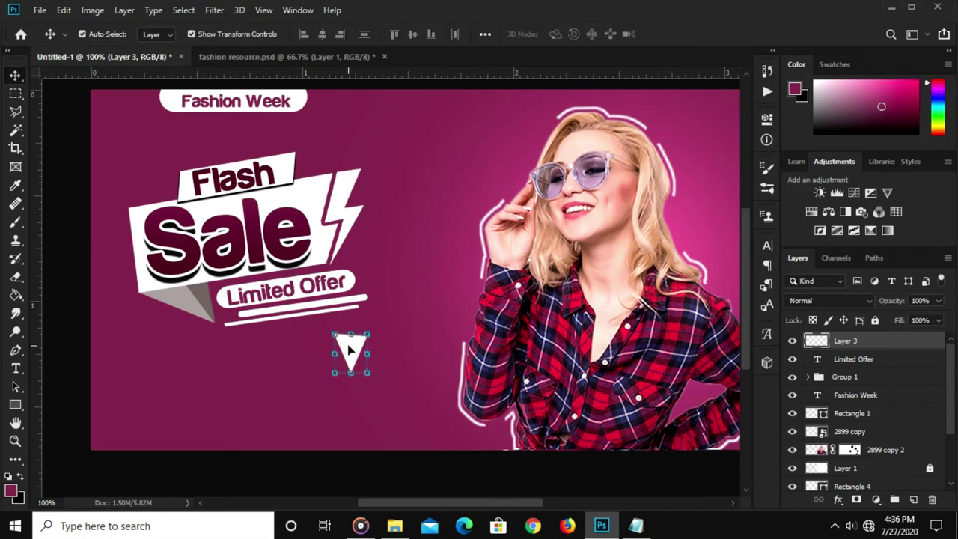
pyautogui.scroll(2, 348, 365)
pyautogui.scroll(1, 352, 365)
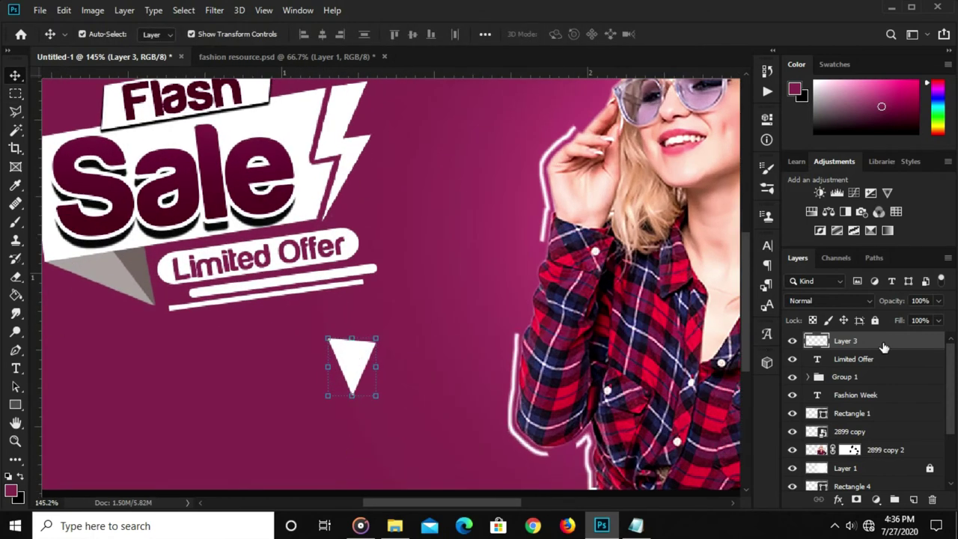
pyautogui.click(914, 500)
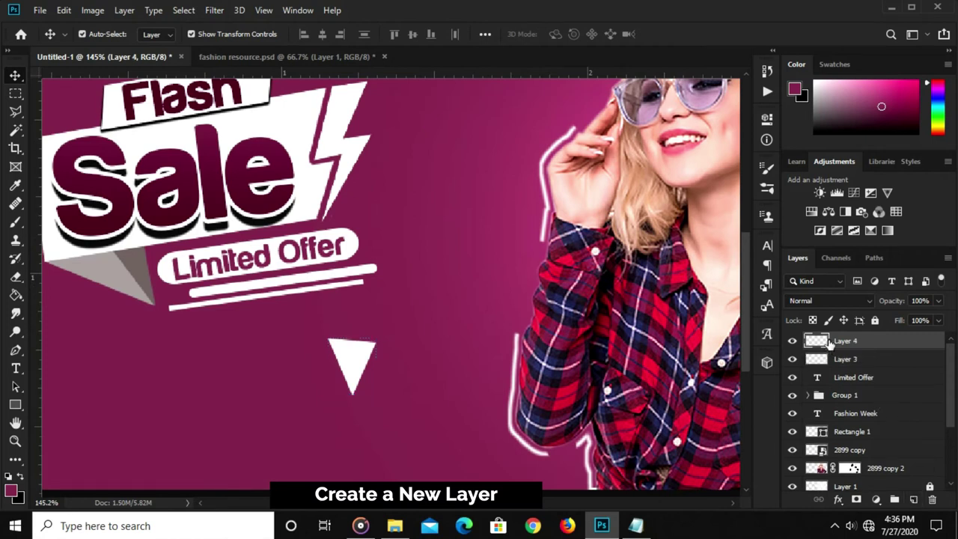
pyautogui.rightClick(15, 350)
pyautogui.click(67, 347)
pyautogui.scroll(2, 329, 348)
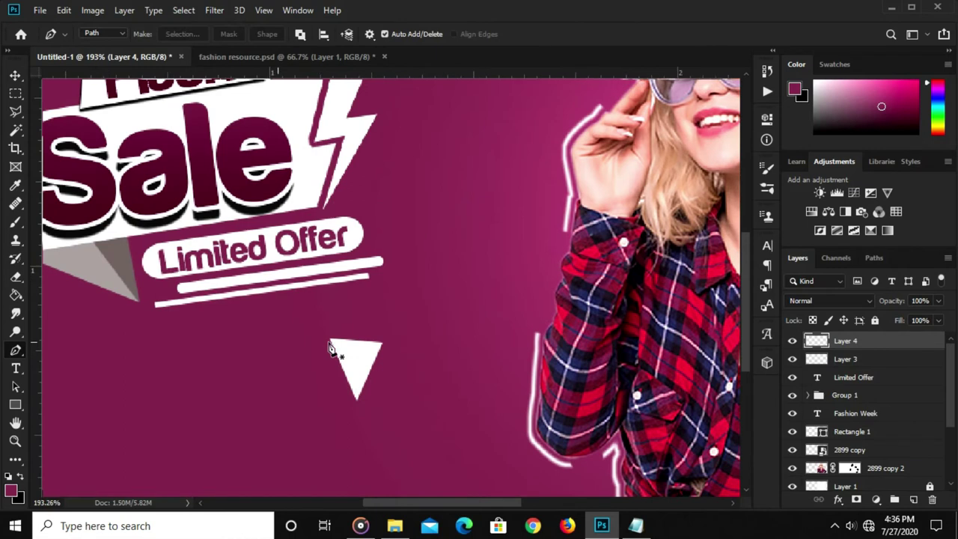
pyautogui.click(365, 415)
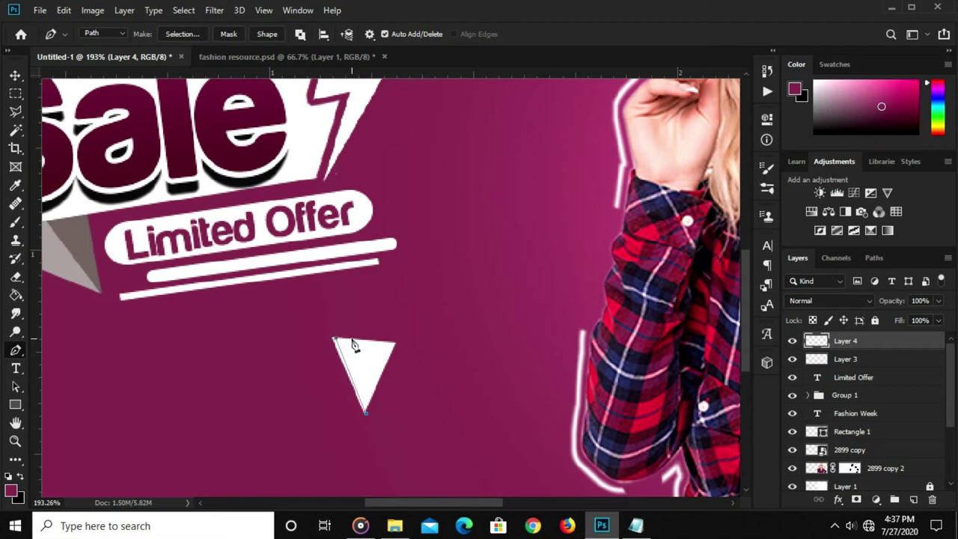
pyautogui.keyDown('alt'); pyautogui.scroll(2, 331, 343); pyautogui.keyUp('alt')
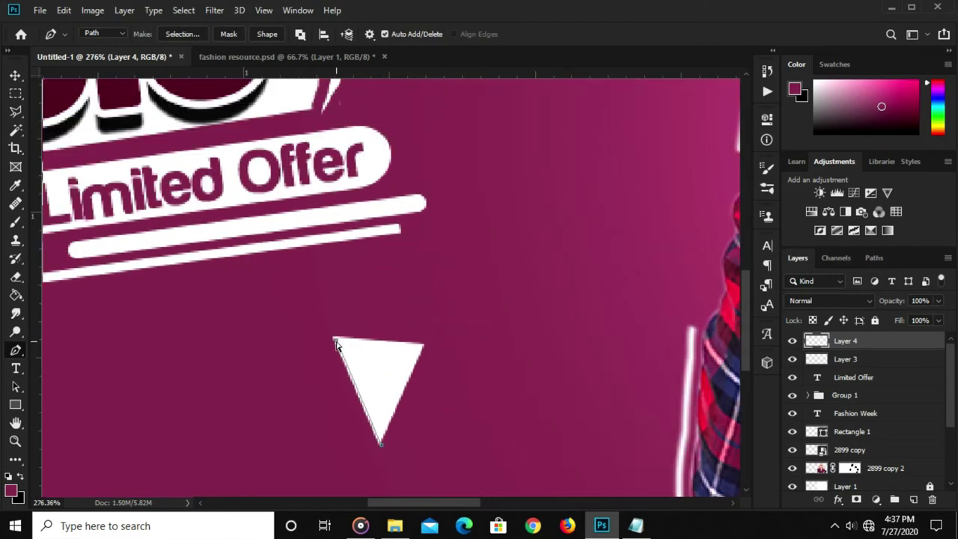
pyautogui.click(334, 342)
# Convert the traced path into a 0 px selection and start a custom-colour fill.
pyautogui.rightClick(368, 358)
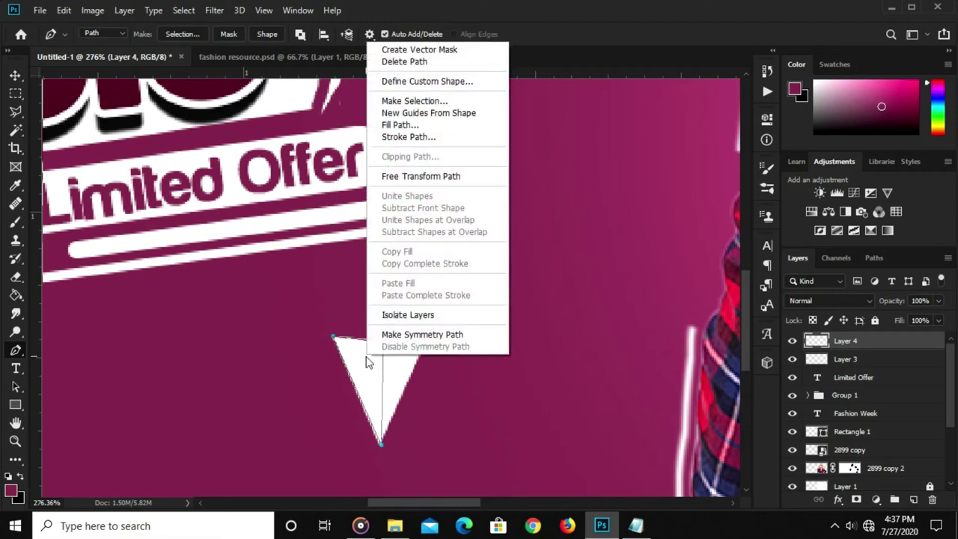
pyautogui.click(412, 101)
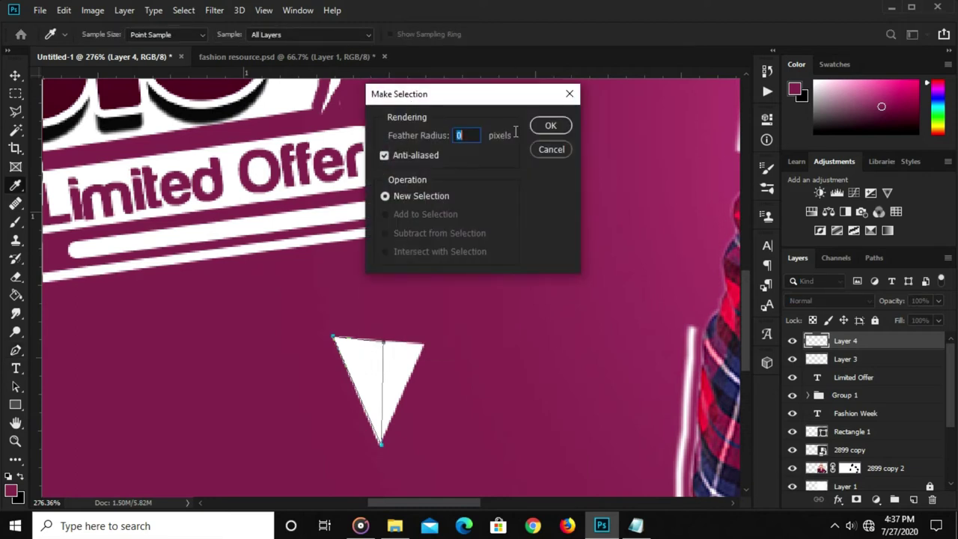
pyautogui.click(550, 127)
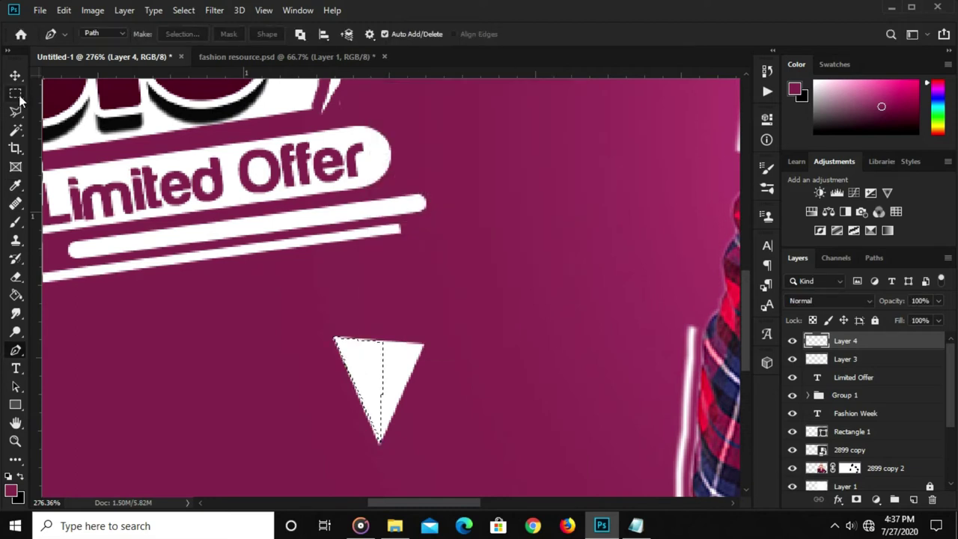
pyautogui.click(15, 93)
pyautogui.click(76, 99)
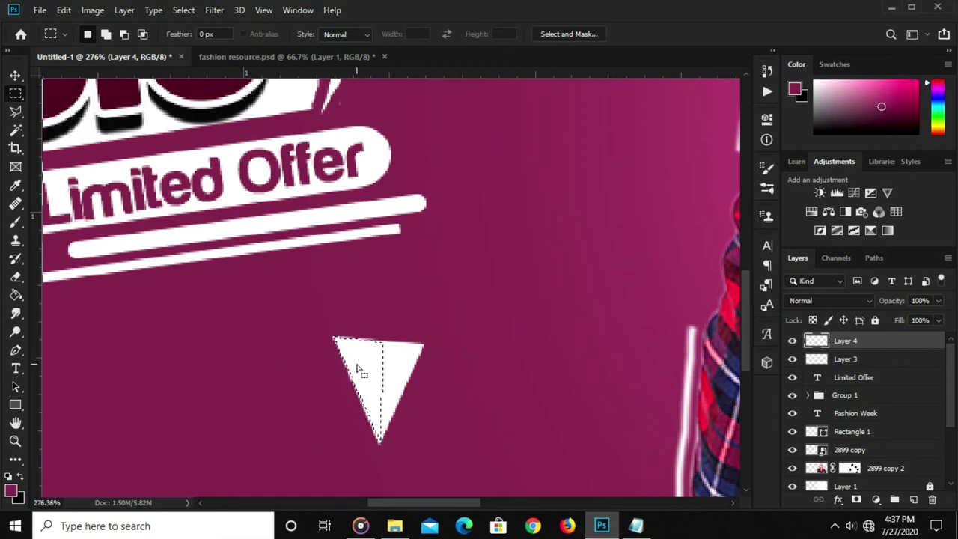
pyautogui.rightClick(357, 368)
pyautogui.click(380, 280)
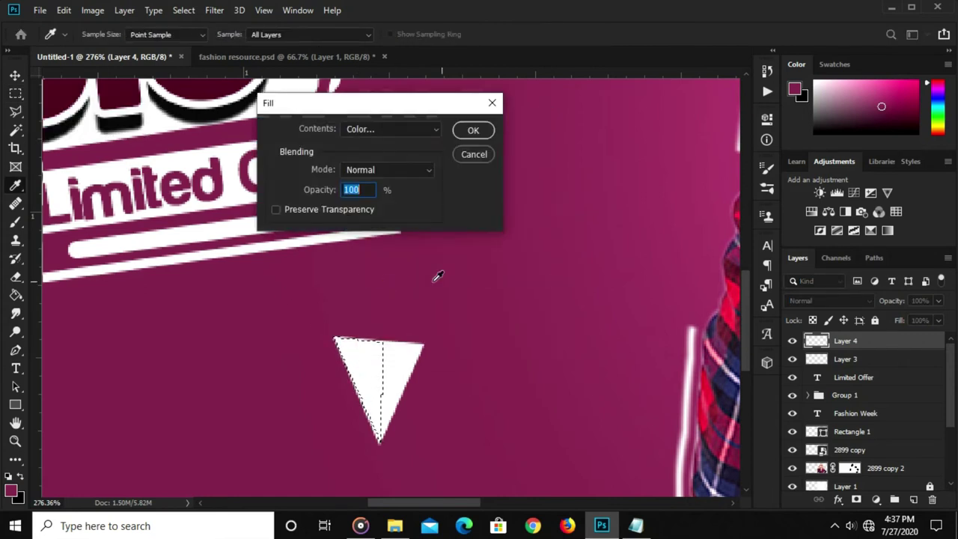
pyautogui.click(392, 129)
pyautogui.click(358, 166)
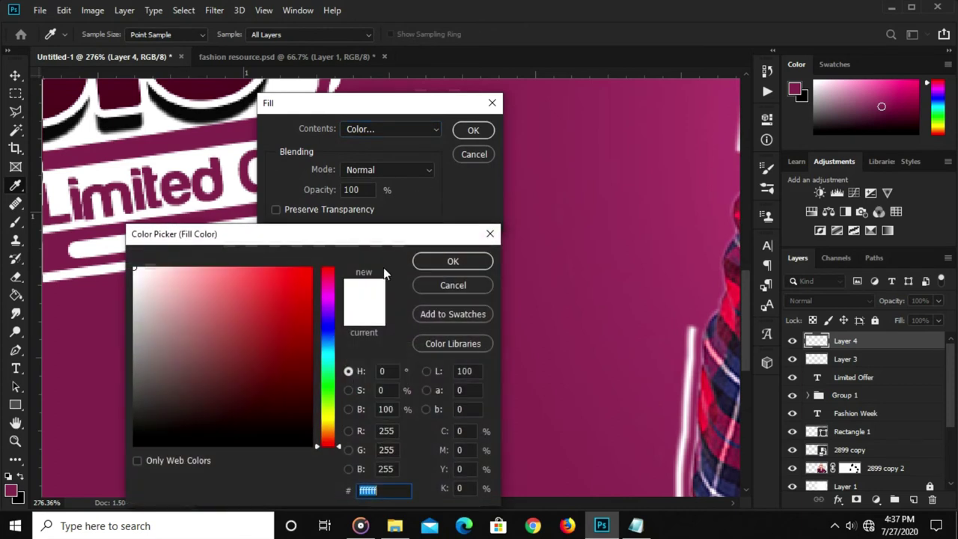
# Copy hex b6aaaa from the notes and fill the triangle's left half with that grey.
pyautogui.click(636, 525)
pyautogui.scroll(-1, 505, 382)
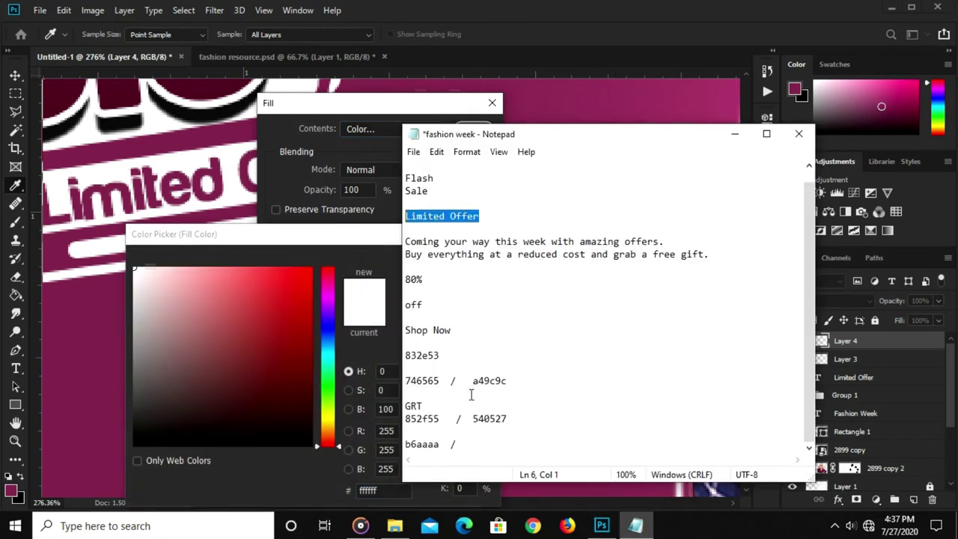
pyautogui.doubleClick(423, 444)
pyautogui.rightClick(424, 444)
pyautogui.click(458, 275)
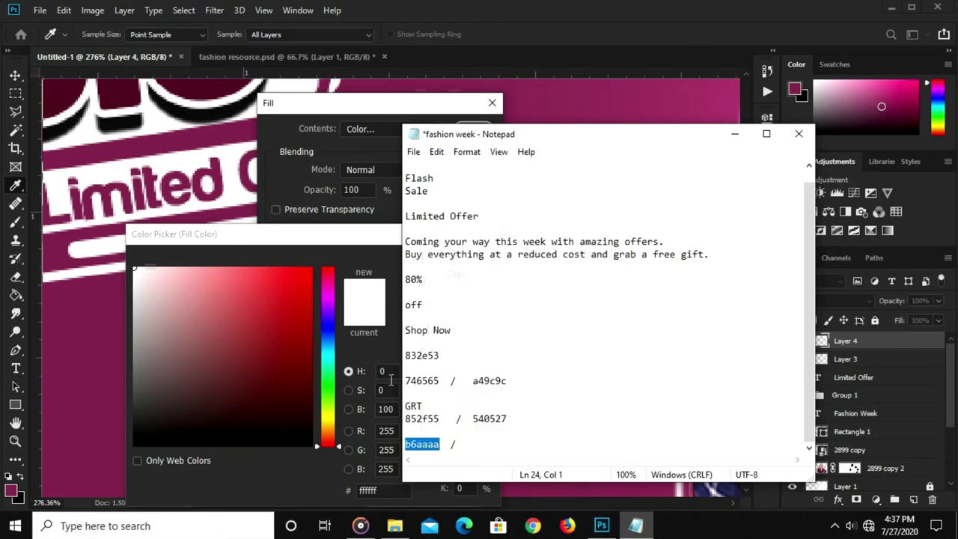
pyautogui.click(339, 470)
pyautogui.rightClick(368, 489)
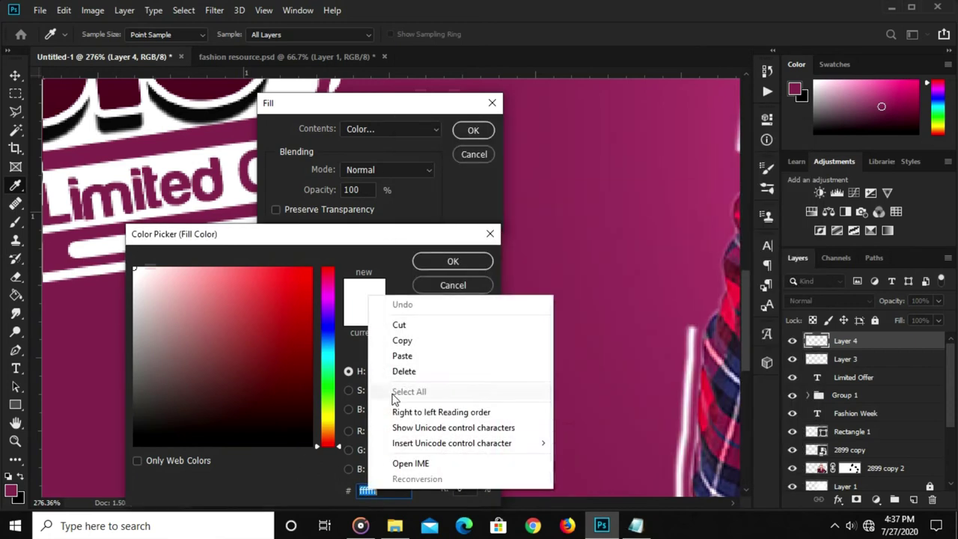
pyautogui.click(400, 355)
pyautogui.click(425, 264)
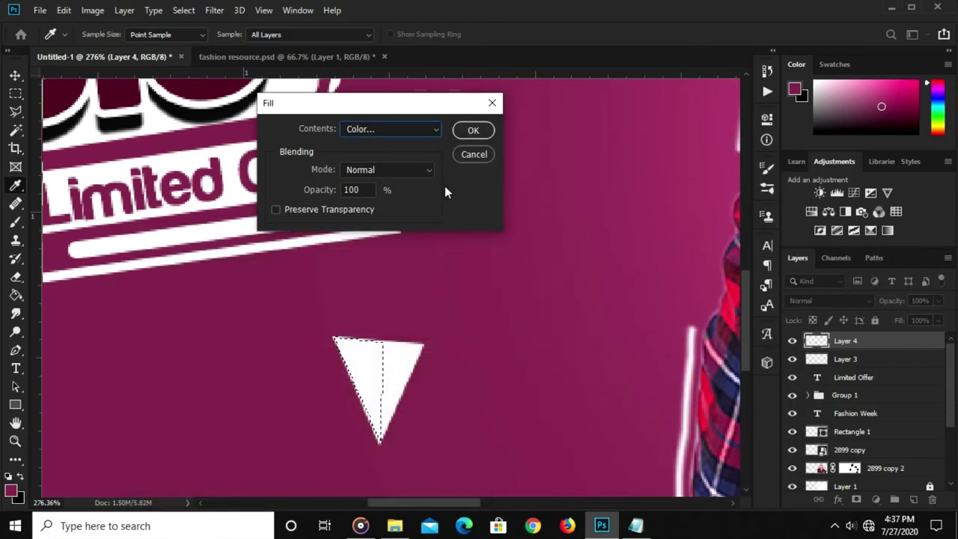
pyautogui.click(472, 129)
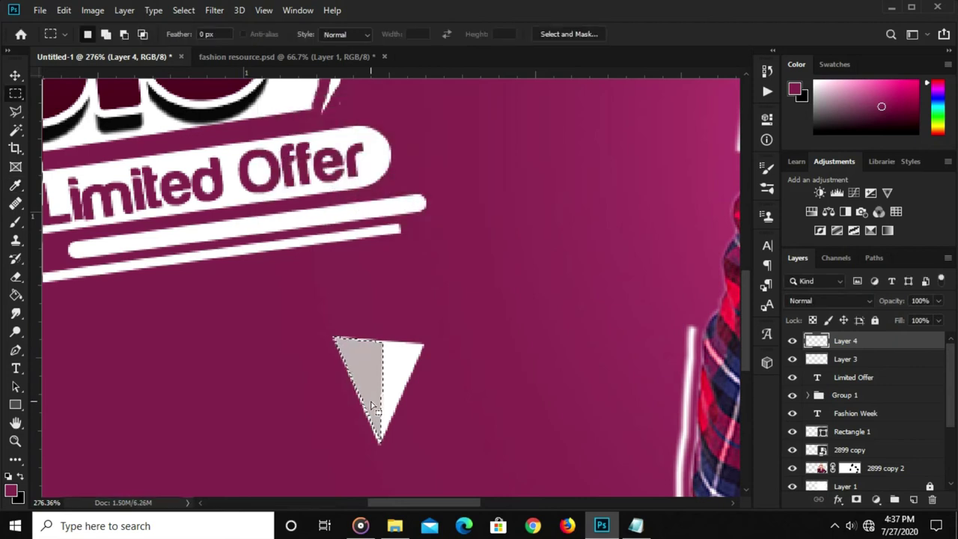
# Rotate the grey half about 1.8° and scale it to about 106.9%, then delete Layer 4.
pyautogui.hotkey('ctrl', 'd')
pyautogui.press('v')
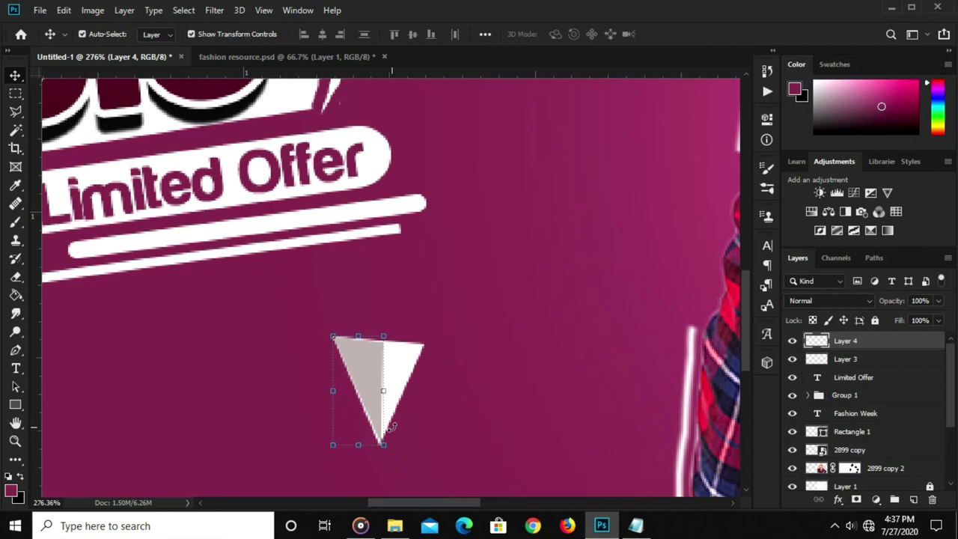
pyautogui.moveTo(391, 427); pyautogui.dragTo(395, 434)
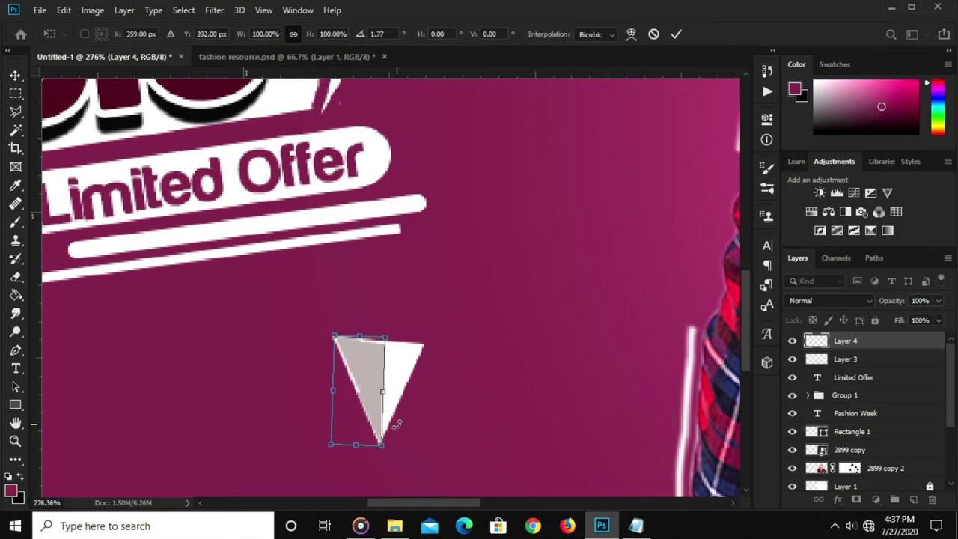
pyautogui.scroll(1, 391, 410)
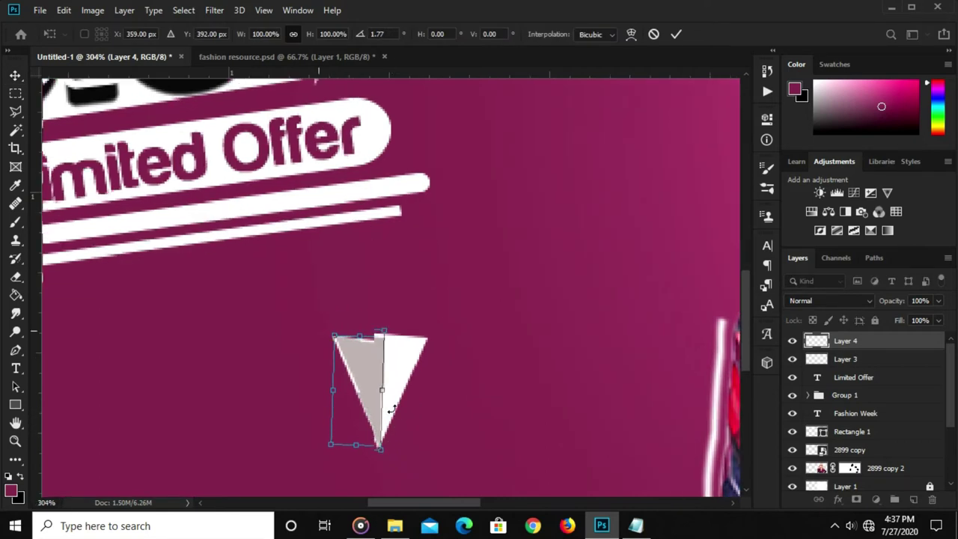
pyautogui.moveTo(324, 449); pyautogui.dragTo(322, 454)
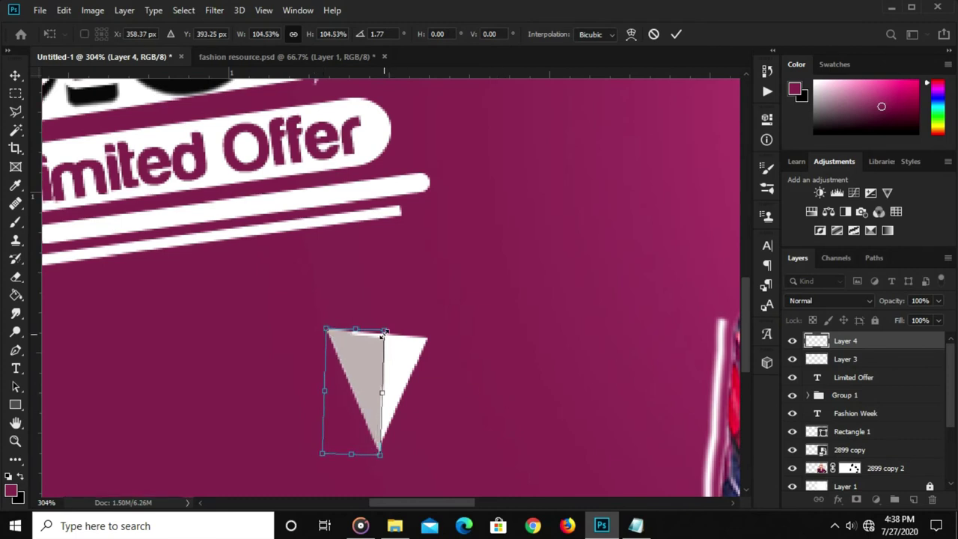
pyautogui.moveTo(384, 328); pyautogui.dragTo(385, 327)
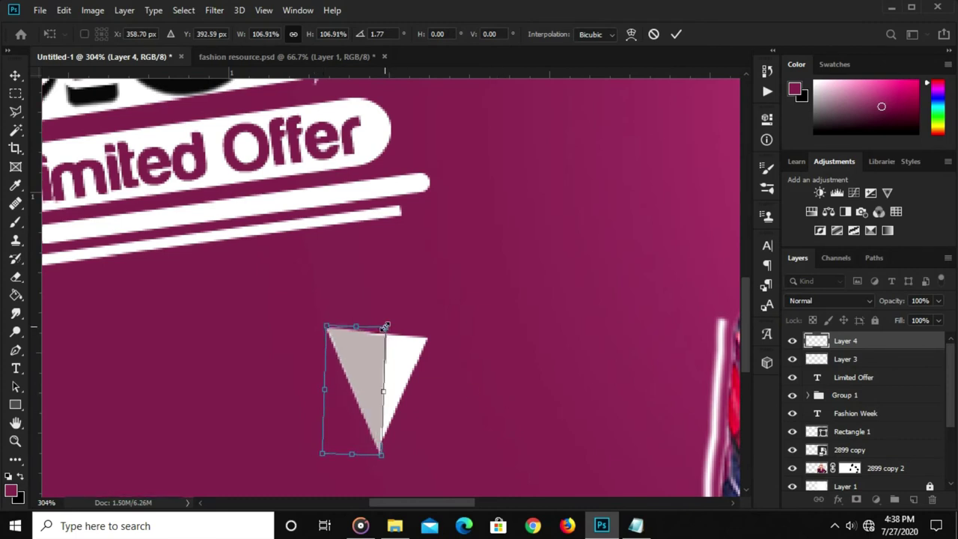
pyautogui.click(676, 34)
pyautogui.click(931, 500)
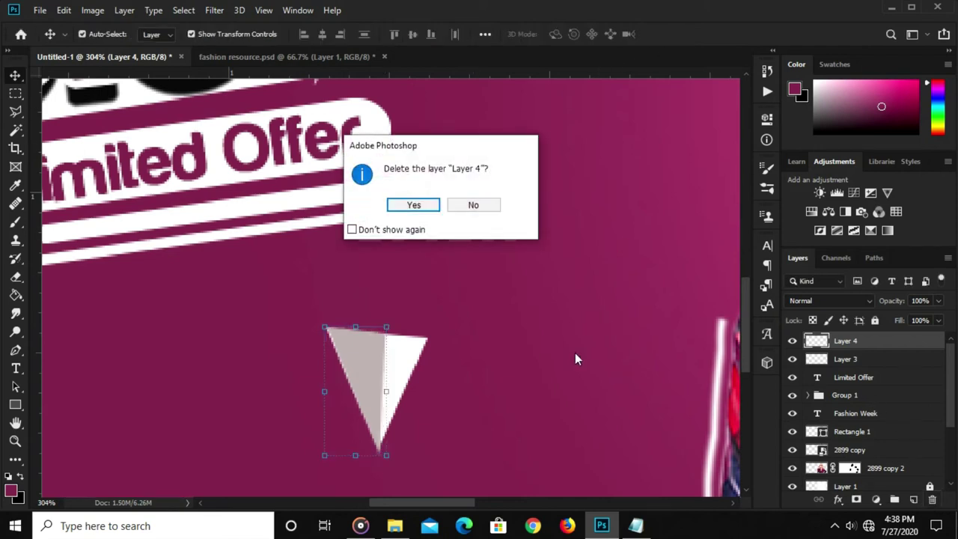
pyautogui.click(414, 205)
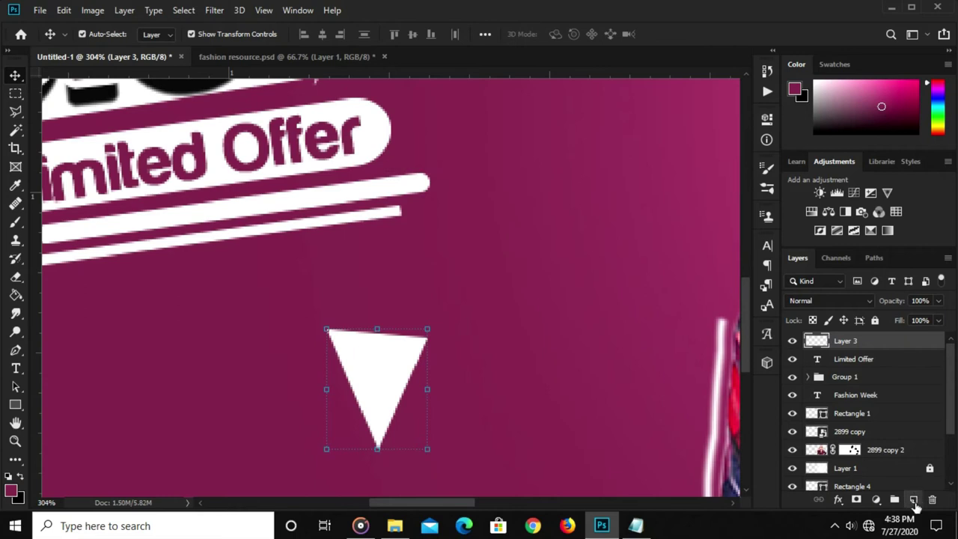
# Add a new layer and trace a closed pen path from the triangle's top-left corner over its half.
pyautogui.click(914, 499)
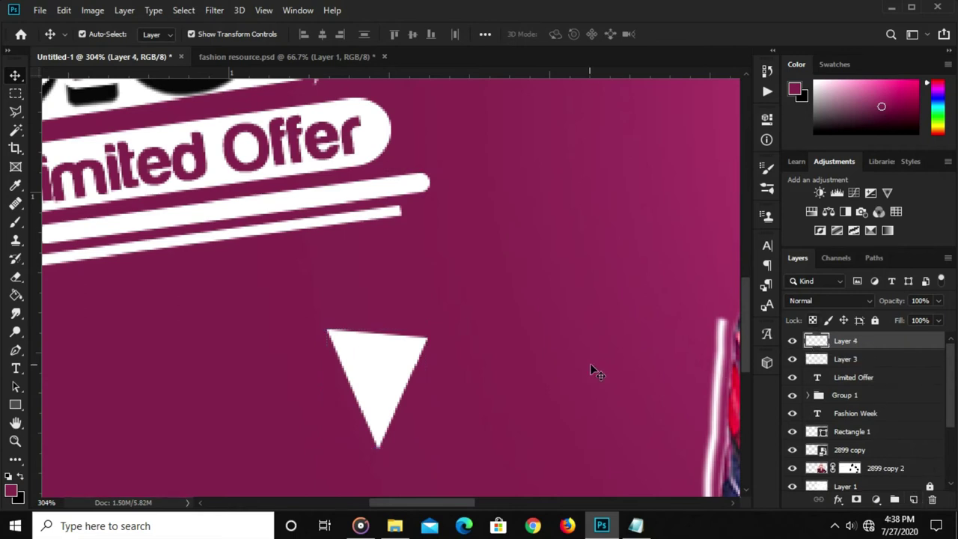
pyautogui.click(16, 350)
pyautogui.click(59, 350)
pyautogui.click(326, 330)
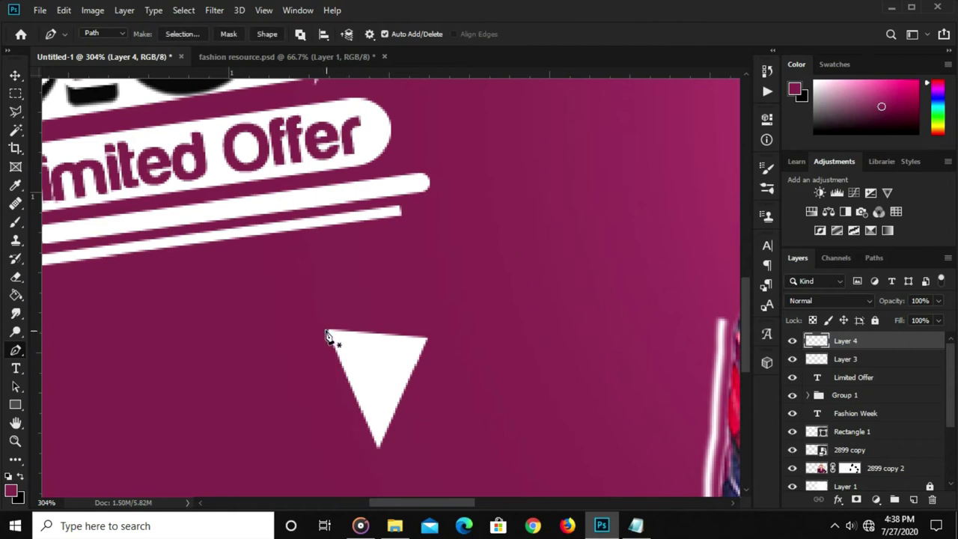
pyautogui.click(389, 338)
pyautogui.scroll(2, 327, 334)
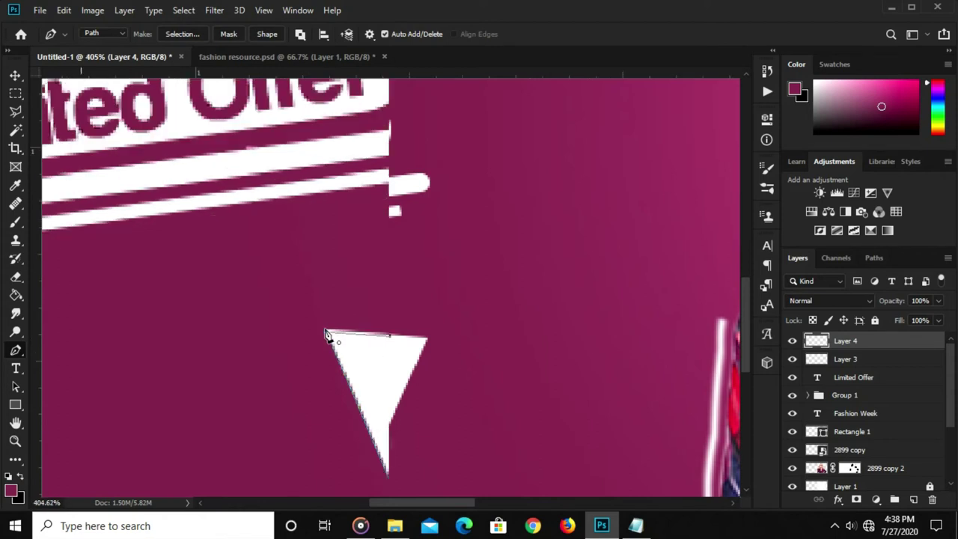
pyautogui.scroll(2, 327, 336)
pyautogui.click(329, 332)
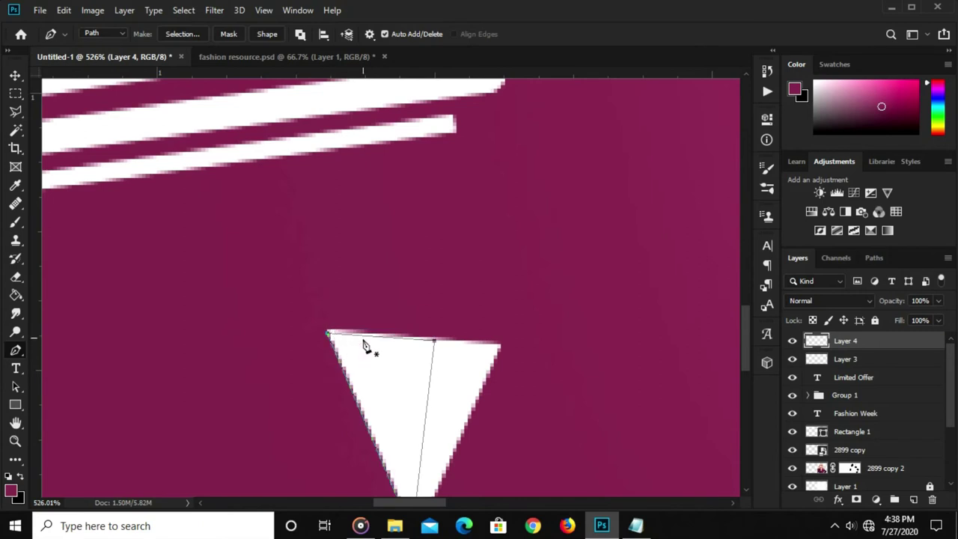
pyautogui.click(364, 338)
pyautogui.scroll(-2, 352, 338)
# Convert the path to a 0 px selection, fill it with grey b6aaaa, and deselect.
pyautogui.rightClick(367, 359)
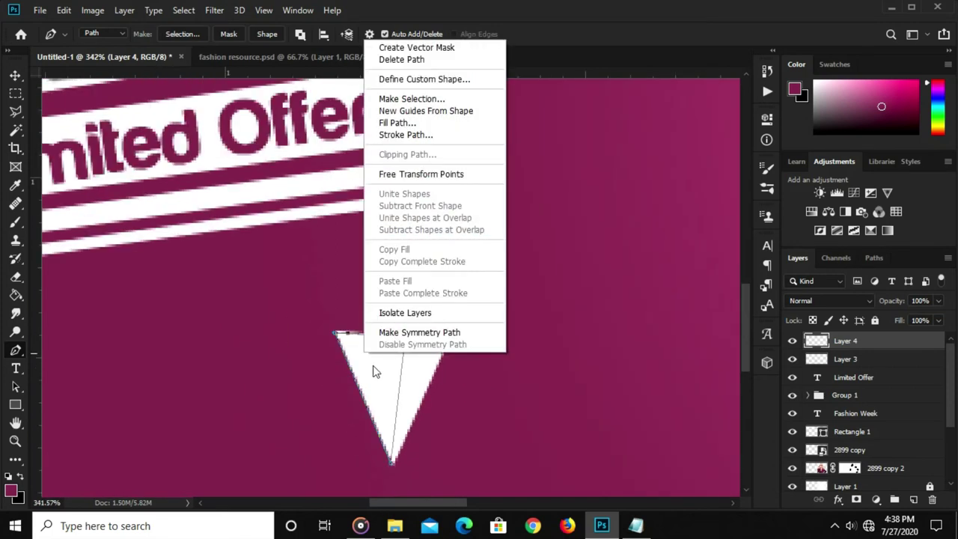
pyautogui.click(418, 98)
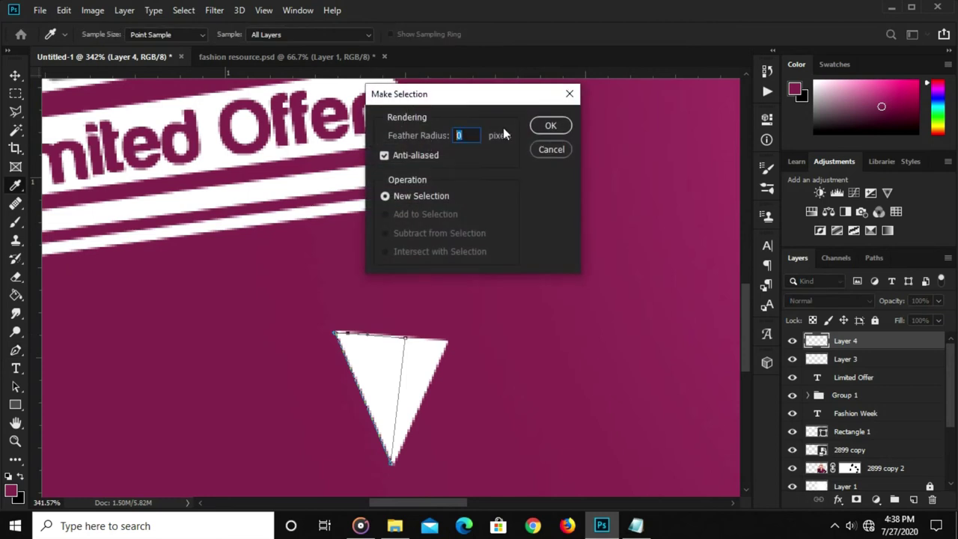
pyautogui.click(549, 125)
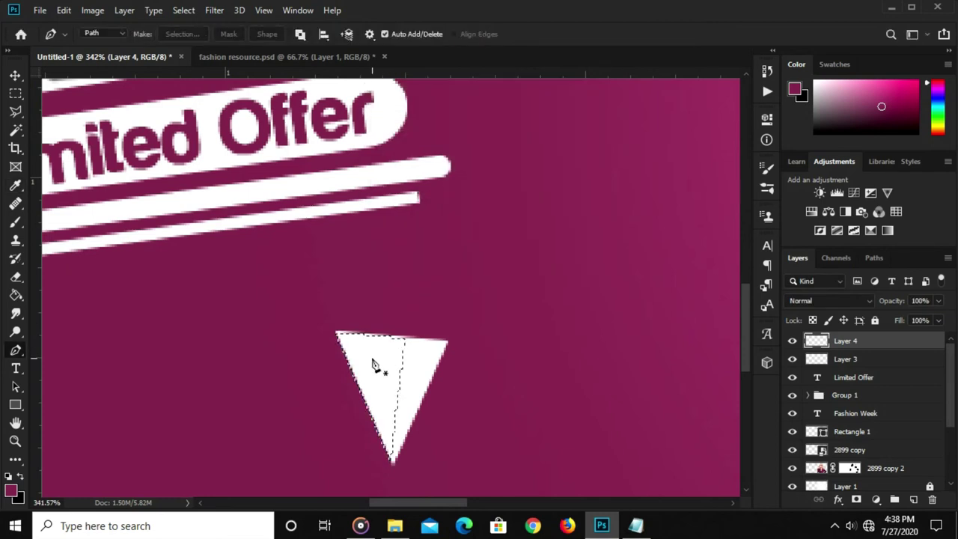
pyautogui.click(15, 93)
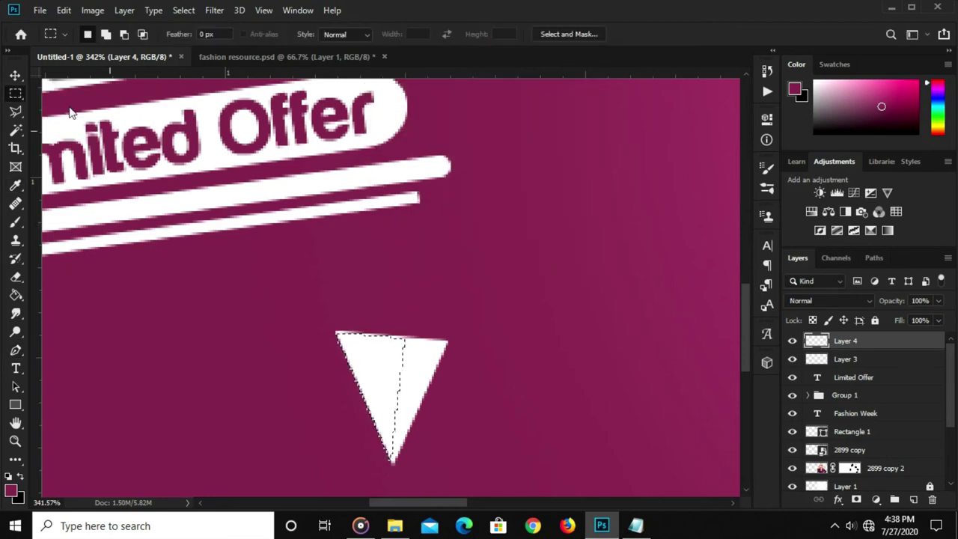
pyautogui.rightClick(384, 349)
pyautogui.click(411, 260)
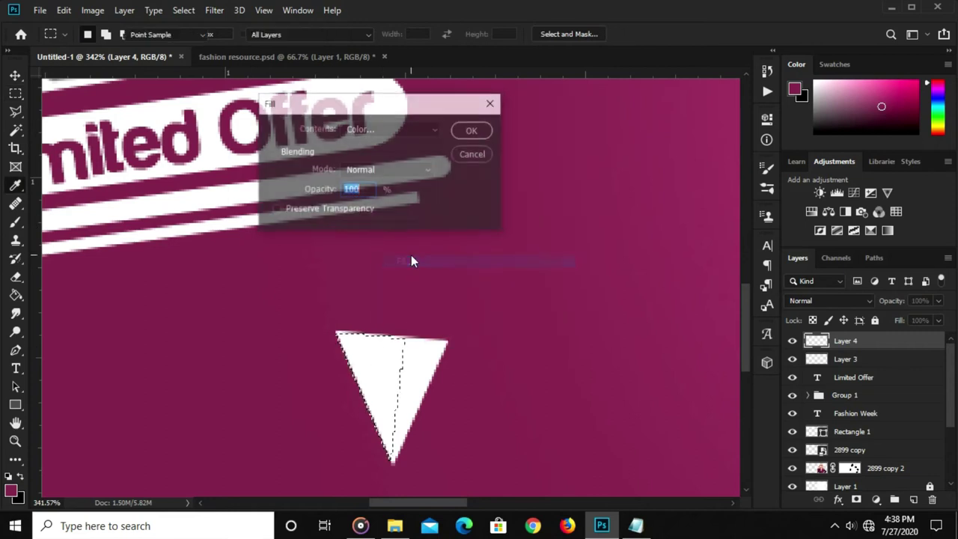
pyautogui.click(395, 129)
pyautogui.click(374, 170)
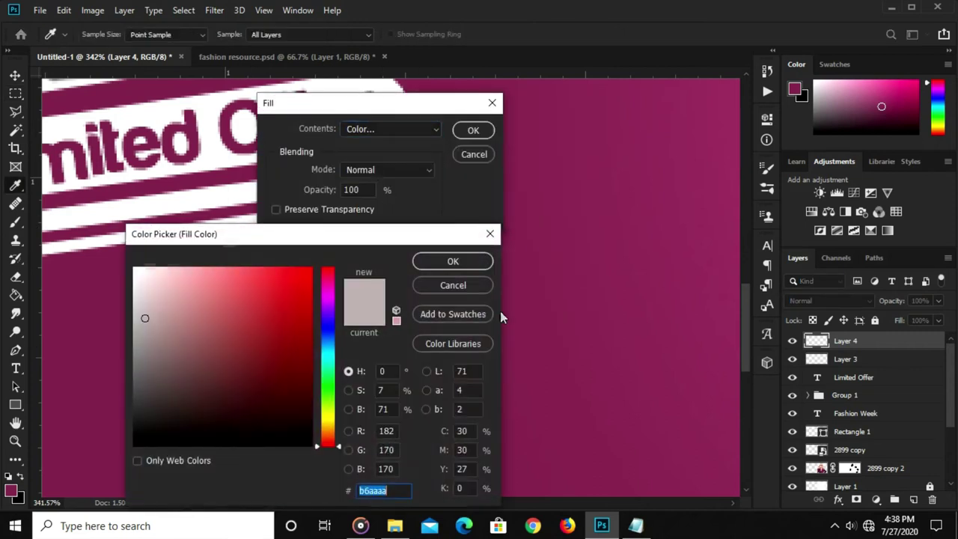
pyautogui.click(434, 264)
pyautogui.click(473, 130)
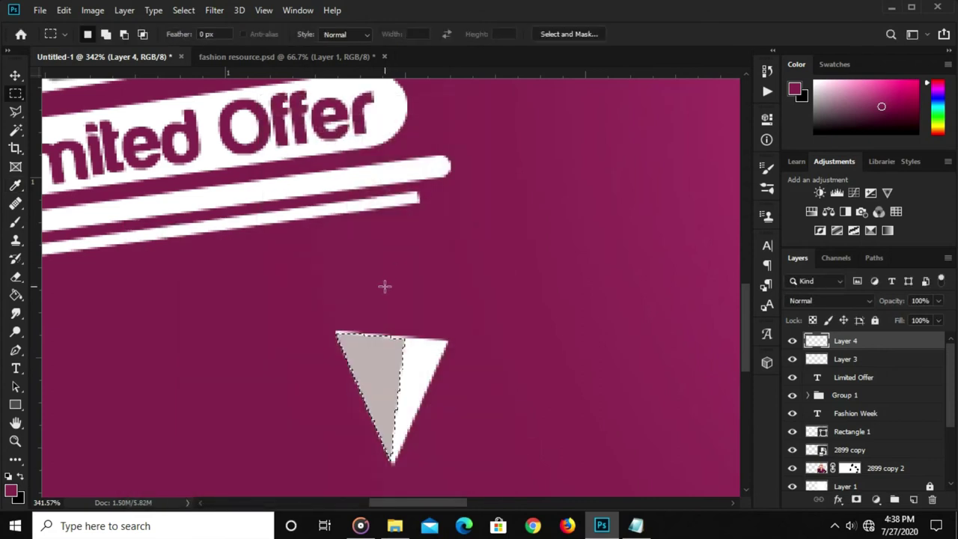
pyautogui.hotkey('ctrl', 'd')
# Merge Layer 3 and Layer 4 into one triangle and move it beside the Flash label.
pyautogui.scroll(-5, 391, 276)
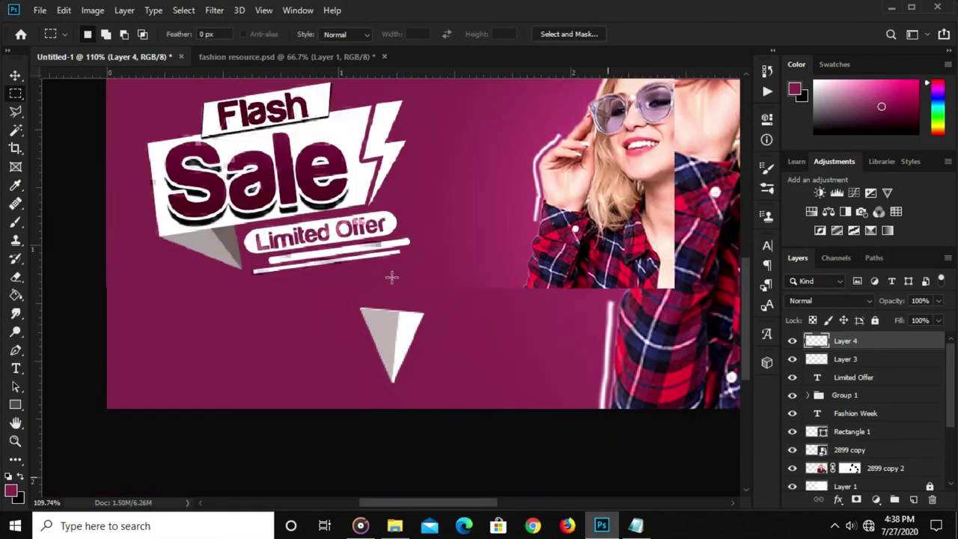
pyautogui.scroll(-2, 392, 277)
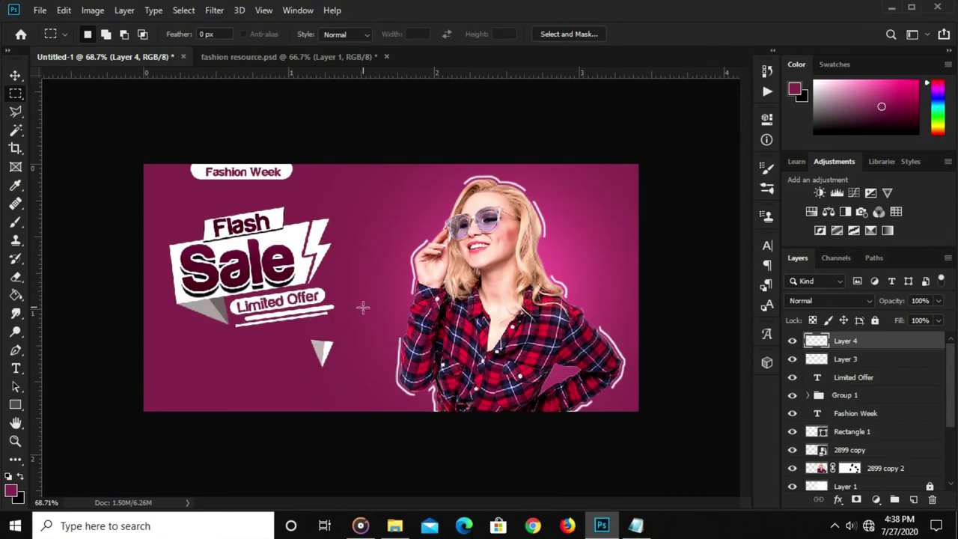
pyautogui.press('v')
pyautogui.keyDown('shift'); pyautogui.click(846, 359); pyautogui.keyUp('shift')
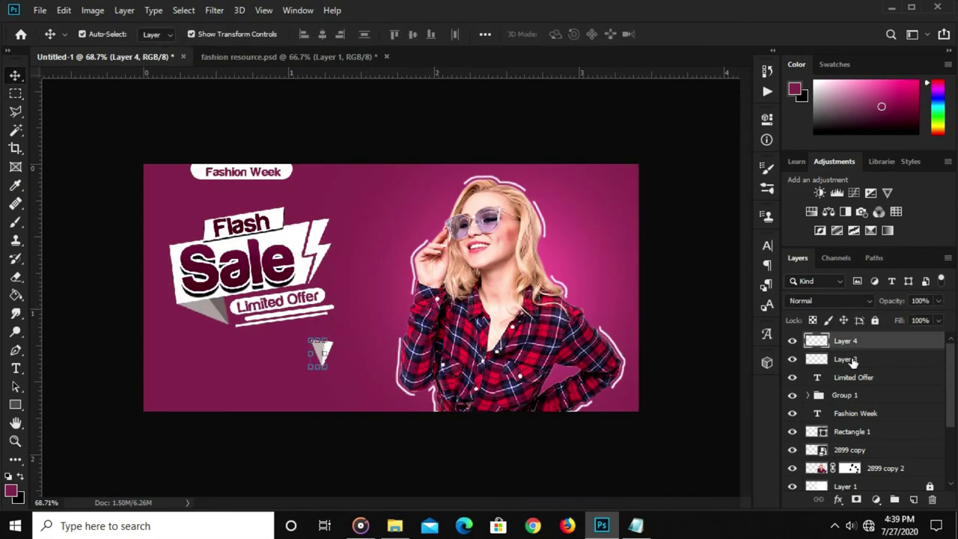
pyautogui.rightClick(851, 360)
pyautogui.click(672, 417)
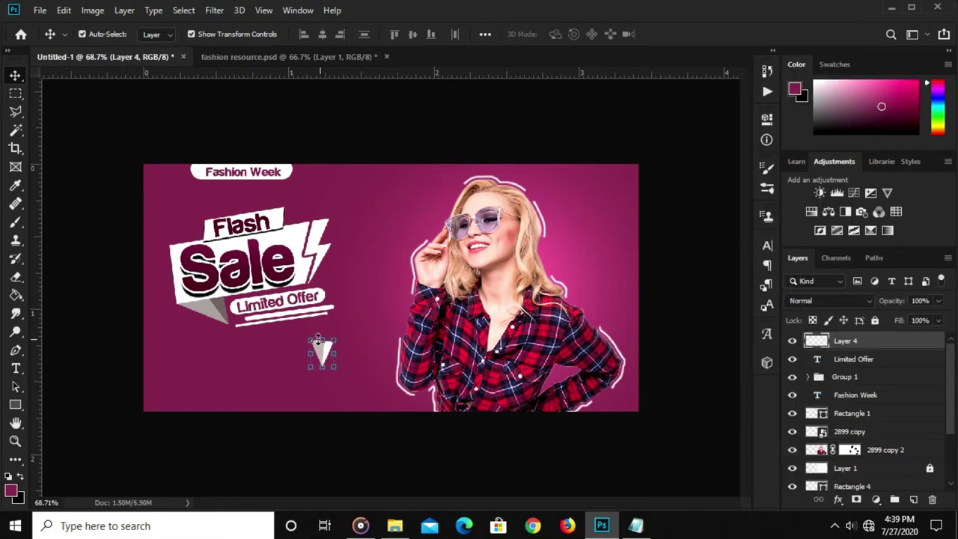
pyautogui.hotkey('ctrl', 'alt', 't')
pyautogui.moveTo(321, 346)
pyautogui.mouseDown()
pyautogui.moveTo(169, 204)
pyautogui.moveTo(164, 237)
pyautogui.moveTo(163, 222)
pyautogui.mouseUp()
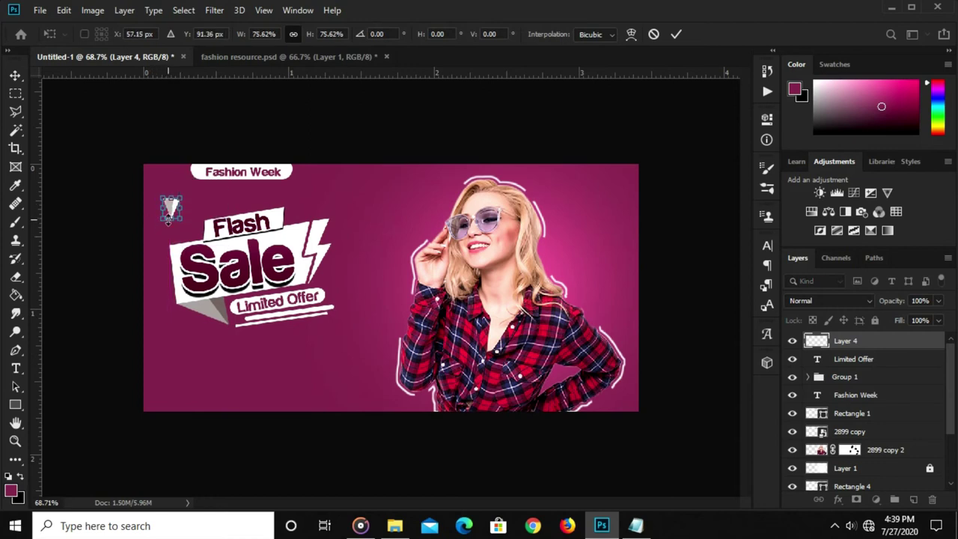
pyautogui.press('Return')
# Rotate the triangle about 48 degrees and nudge it slightly down-right.
pyautogui.hotkey('ctrl', 't')
pyautogui.moveTo(149, 226); pyautogui.dragTo(166, 203)
pyautogui.hotkey('ctrl', '+')
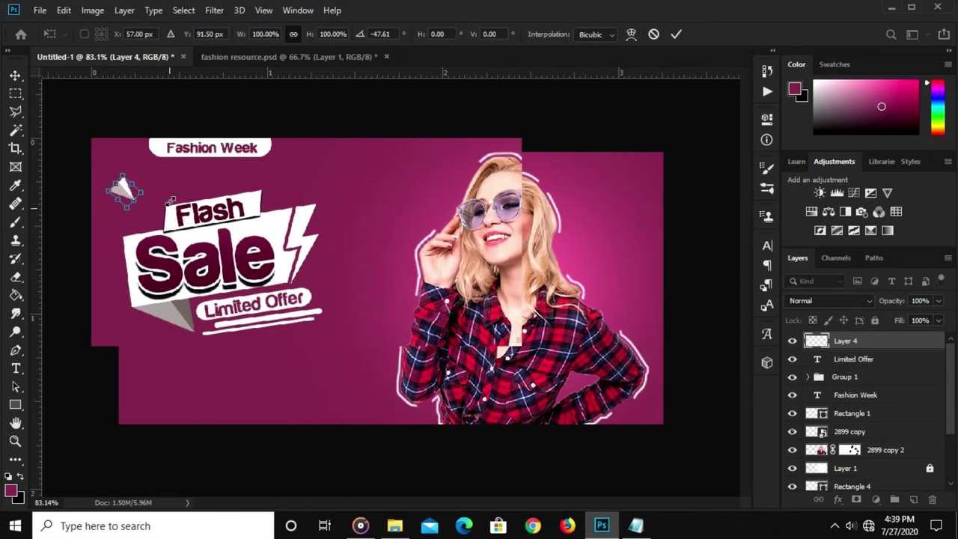
pyautogui.moveTo(126, 196); pyautogui.dragTo(132, 203)
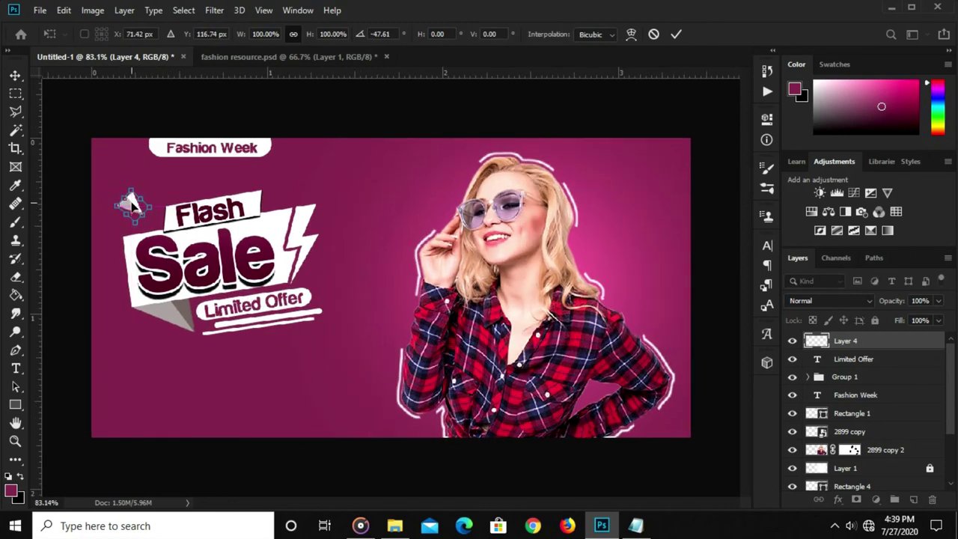
pyautogui.press('Return')
# Duplicate the triangle and place the copy just right of the original by Flash.
pyautogui.hotkey('ctrl', 'j')
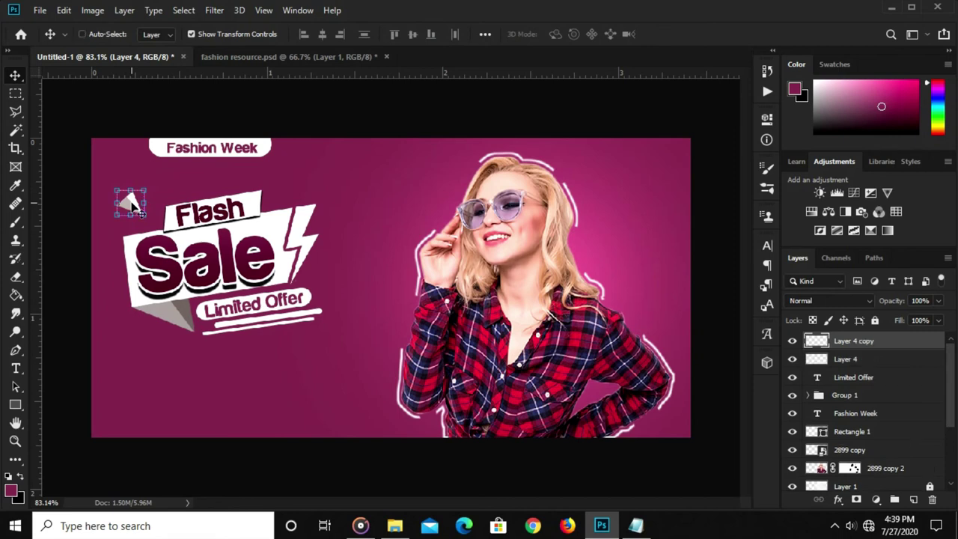
pyautogui.moveTo(131, 204)
pyautogui.mouseDown()
pyautogui.moveTo(169, 184)
pyautogui.moveTo(141, 207)
pyautogui.mouseUp()
pyautogui.hotkey('ctrl', 't')
pyautogui.press('Return')
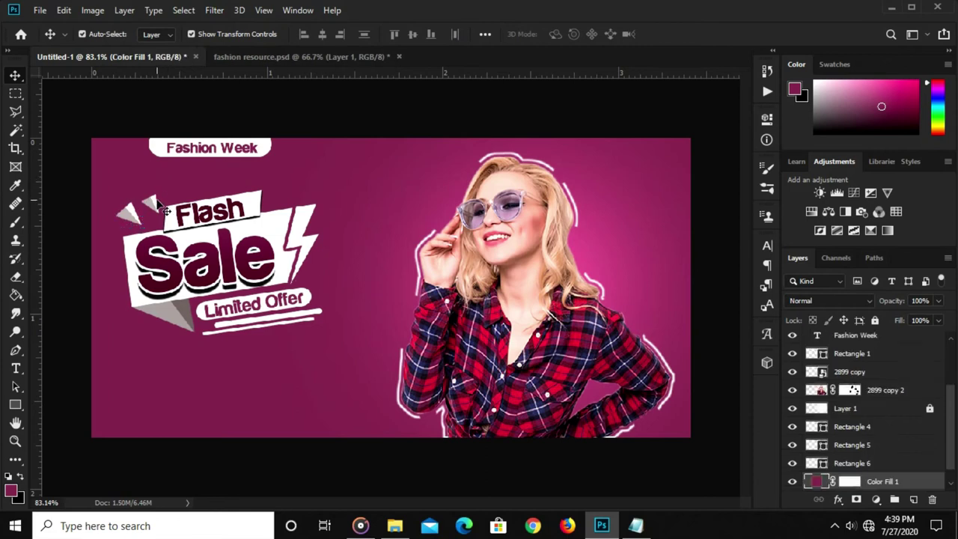
pyautogui.click(152, 203)
pyautogui.scroll(2, 144, 202)
pyautogui.moveTo(124, 194); pyautogui.dragTo(131, 214)
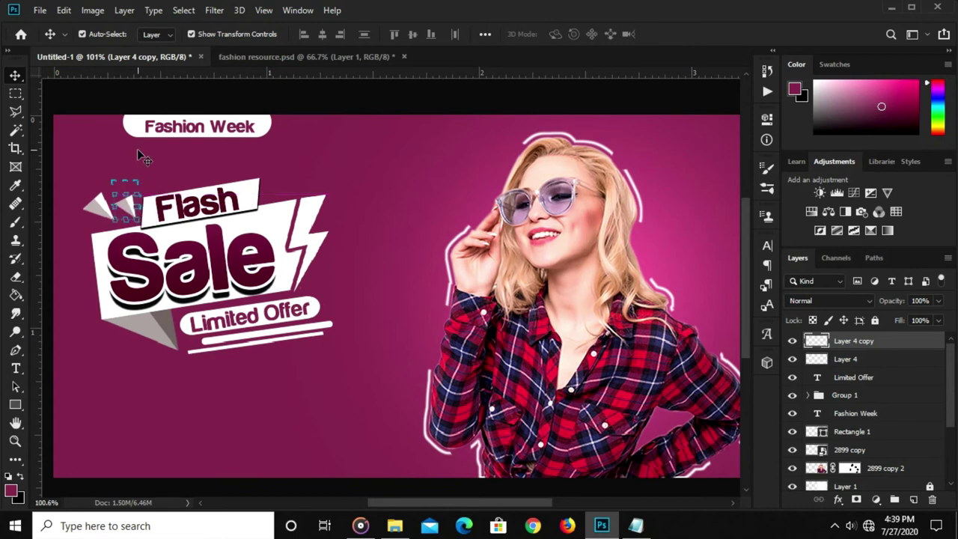
pyautogui.click(173, 175)
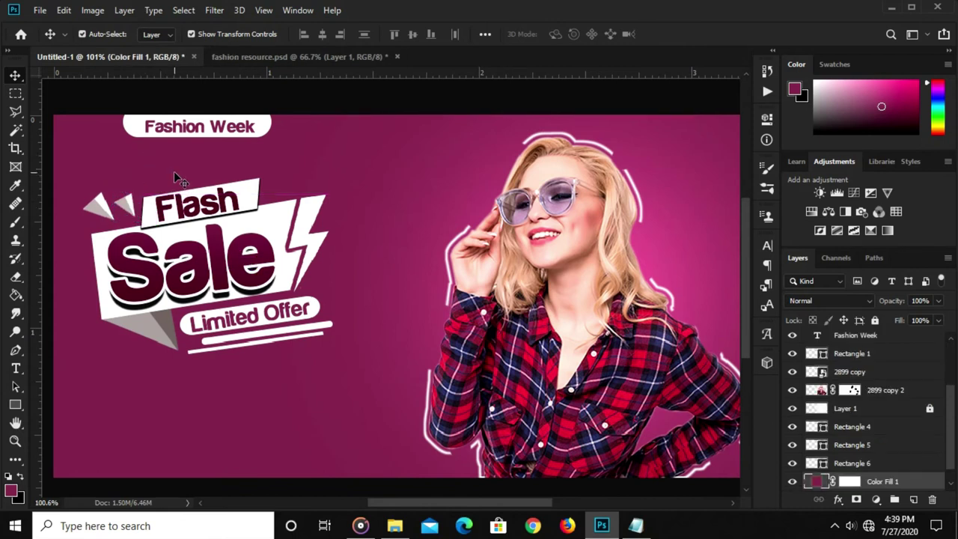
# Duplicate the first triangle, move it beside the lightning bolt, and shrink and rotate it.
pyautogui.click(105, 214)
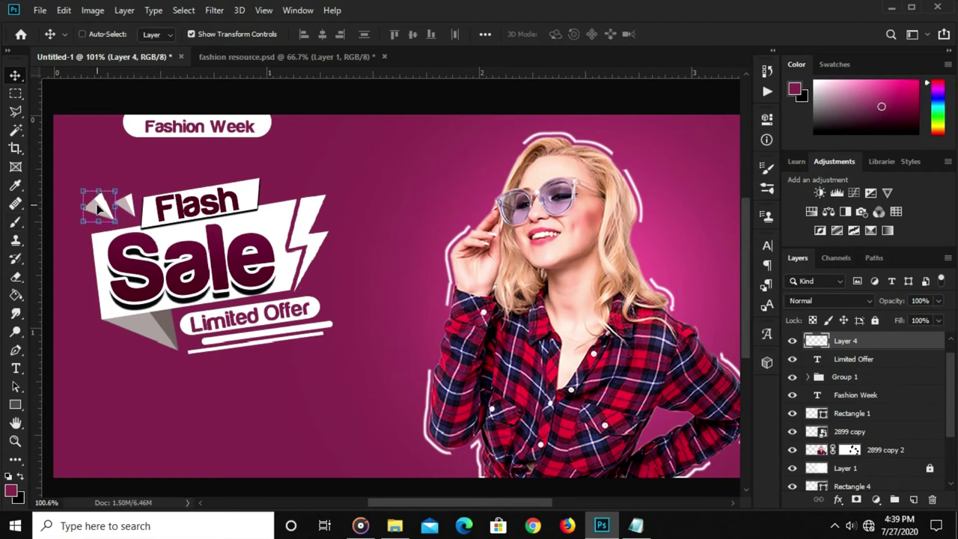
pyautogui.hotkey('ctrl', 'j')
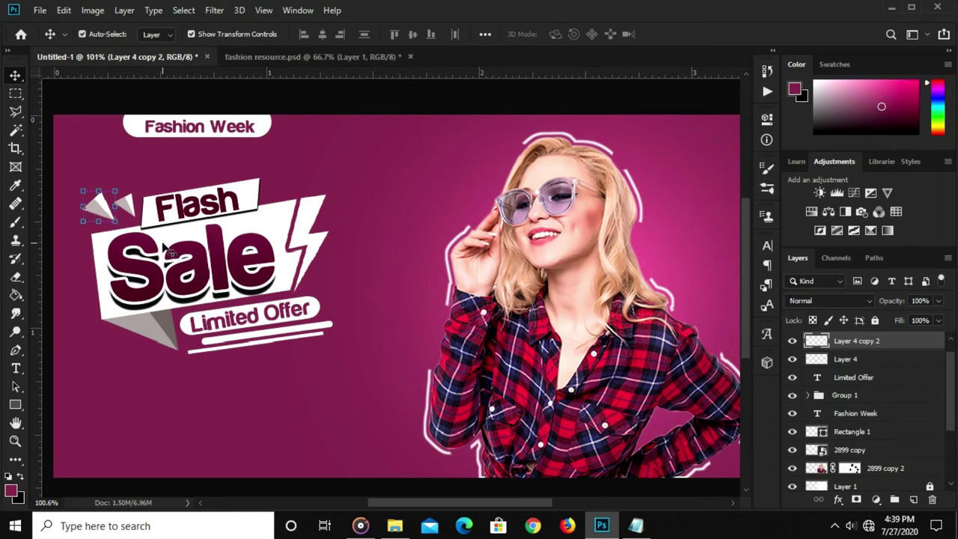
pyautogui.moveTo(101, 212)
pyautogui.mouseDown()
pyautogui.moveTo(351, 276)
pyautogui.moveTo(318, 307)
pyautogui.mouseUp()
pyautogui.hotkey('ctrl', 't')
pyautogui.moveTo(354, 262); pyautogui.dragTo(318, 277)
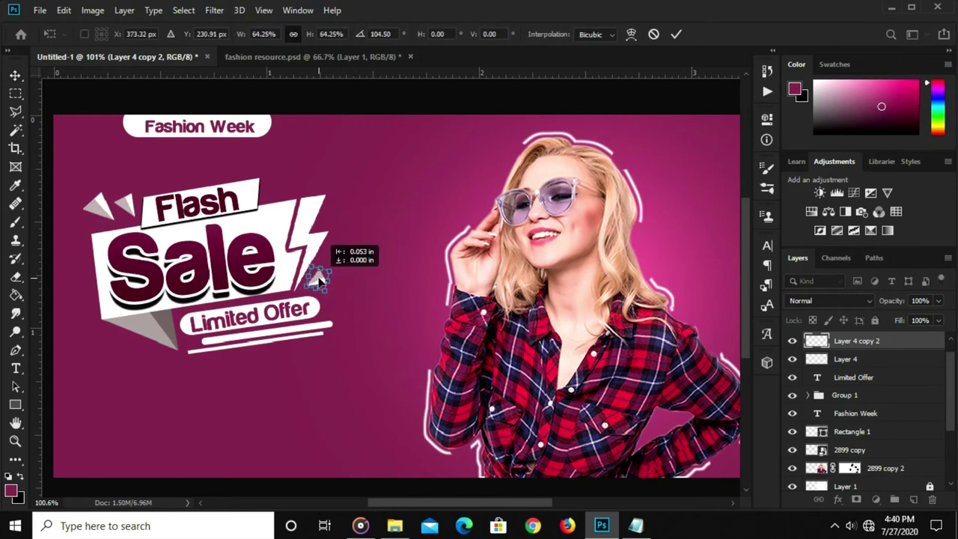
pyautogui.press('Return')
pyautogui.click(314, 389)
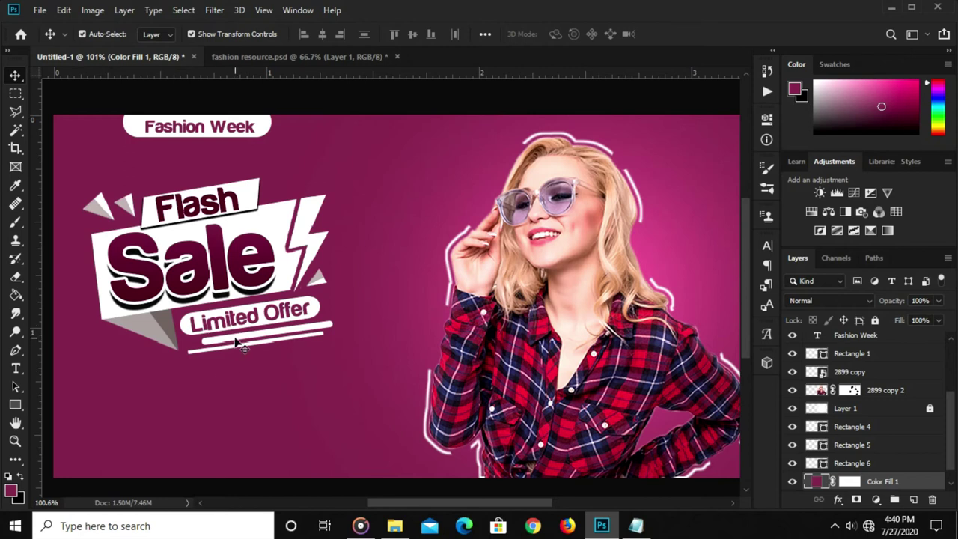
# Copy the small triangle beside the Limited Offer pill, rotated about 38.7° and scaled to 98.35%.
pyautogui.click(318, 278)
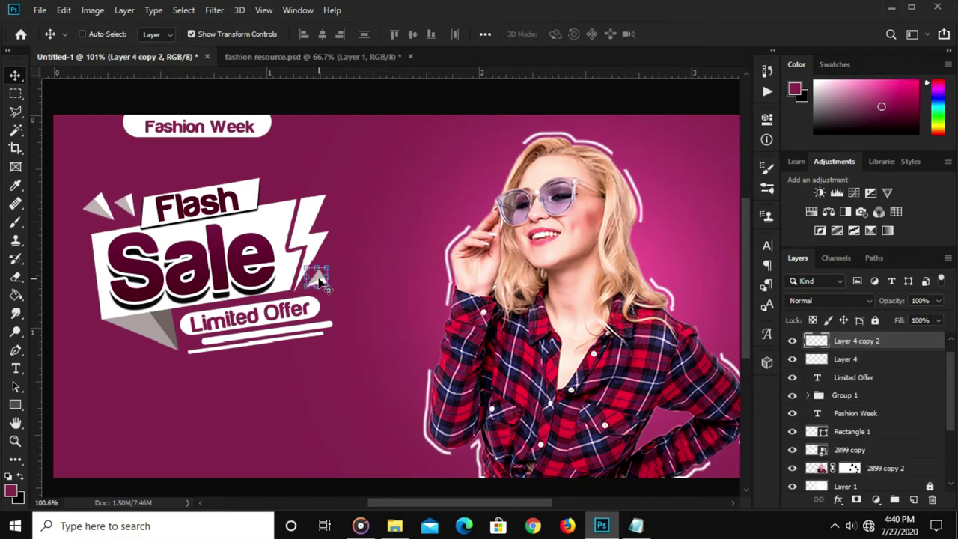
pyautogui.keyDown('alt'); pyautogui.click(320, 280); pyautogui.keyUp('alt')
pyautogui.moveTo(319, 280); pyautogui.dragTo(226, 367)
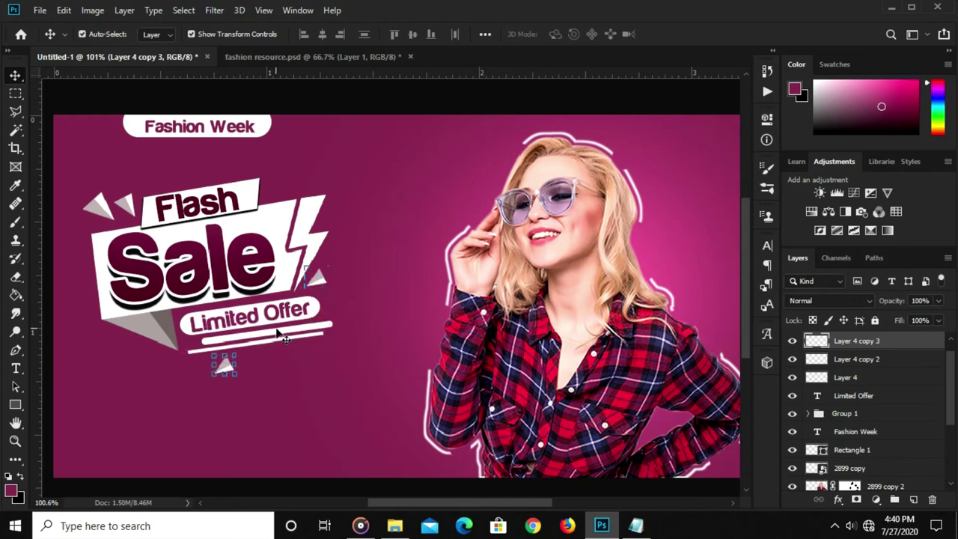
pyautogui.moveTo(246, 367); pyautogui.dragTo(205, 376)
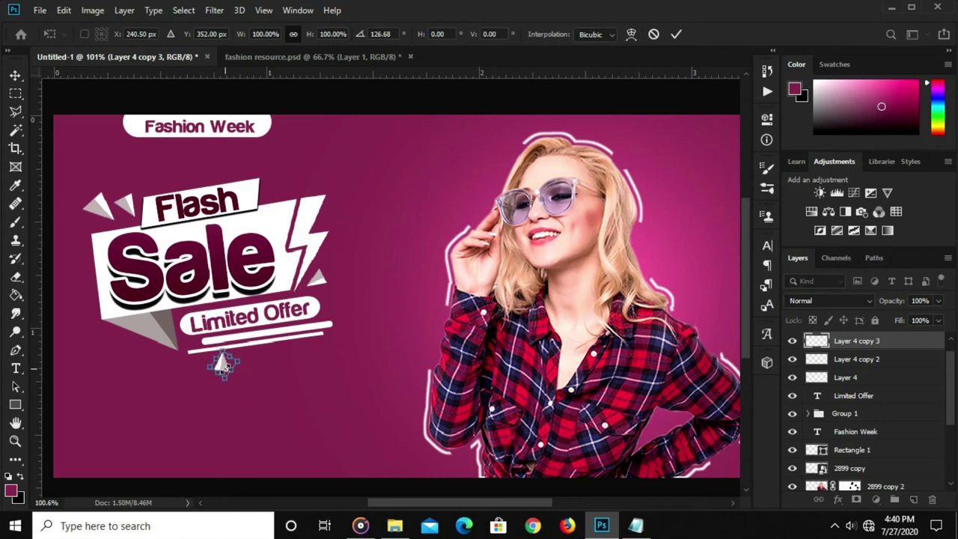
pyautogui.scroll(1, 222, 364)
pyautogui.moveTo(222, 364)
pyautogui.mouseDown()
pyautogui.moveTo(354, 313)
pyautogui.moveTo(375, 317)
pyautogui.moveTo(353, 310)
pyautogui.mouseUp()
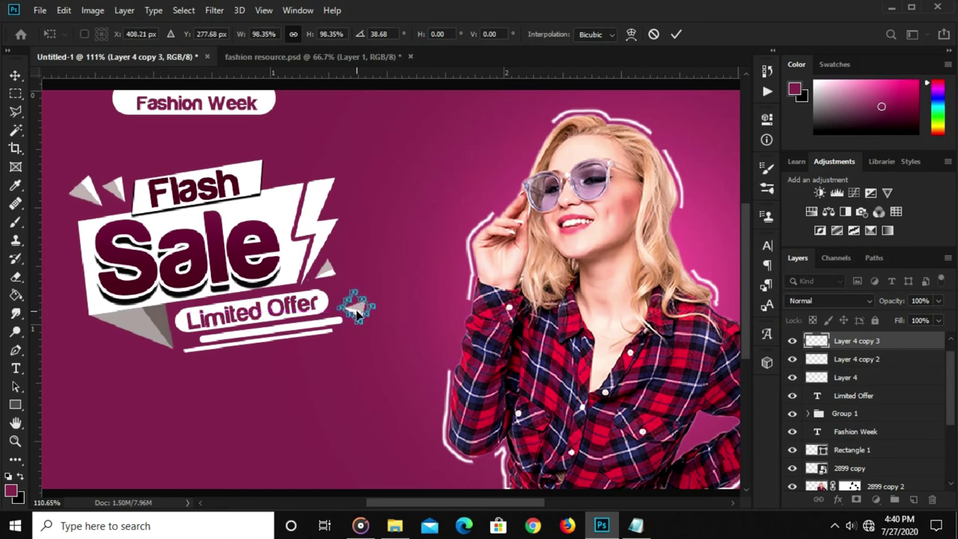
pyautogui.press('Return')
pyautogui.press('Left')
pyautogui.press('Left')
pyautogui.press('Left')
pyautogui.press('Left')
pyautogui.hotkey('ctrl', '0')
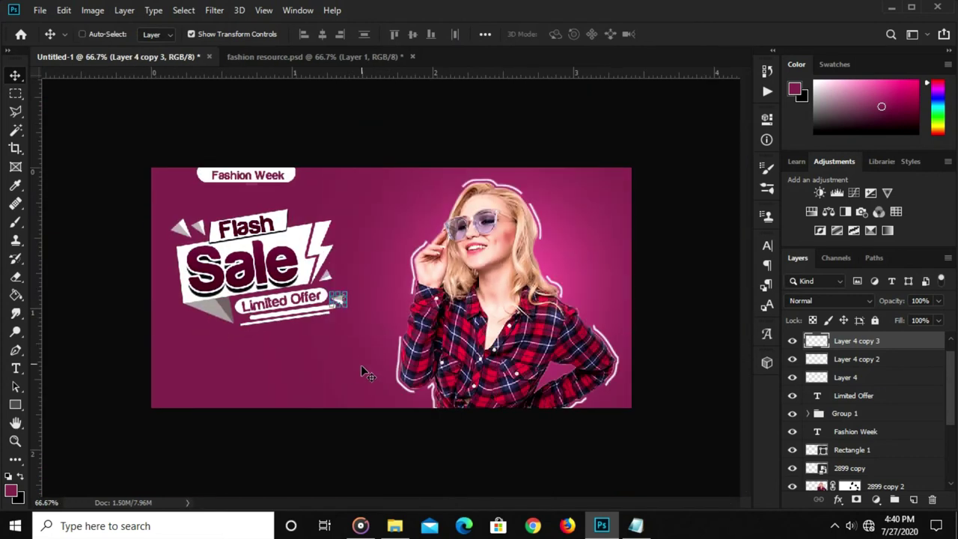
# Select the Flash Sale label layers and toggle the group's visibility to check it.
pyautogui.click(514, 101)
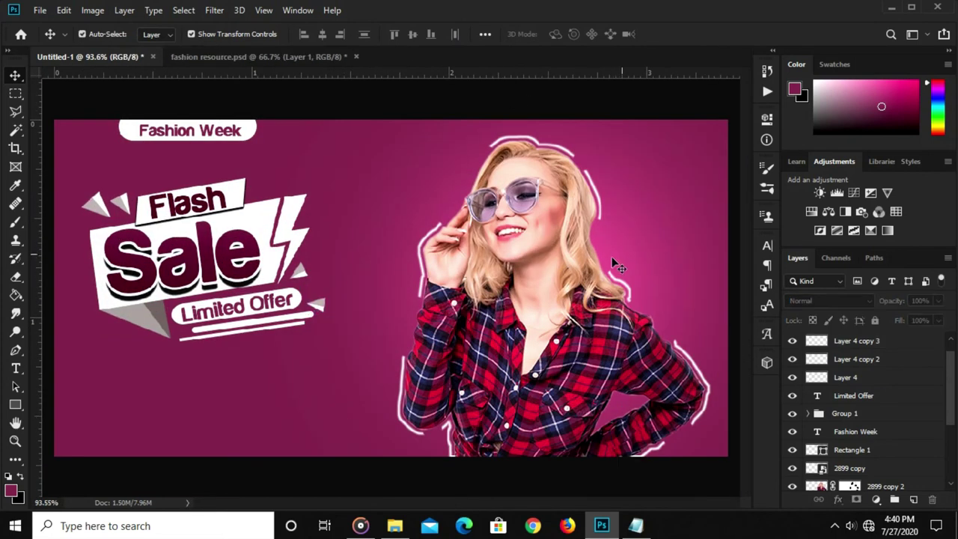
pyautogui.click(863, 347)
pyautogui.scroll(-2, 872, 359)
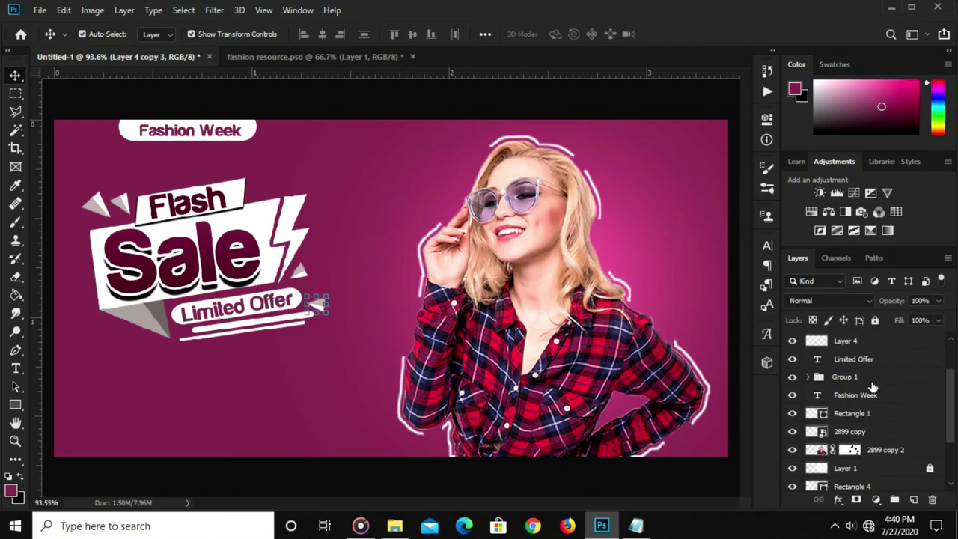
pyautogui.keyDown('shift'); pyautogui.click(871, 383); pyautogui.keyUp('shift')
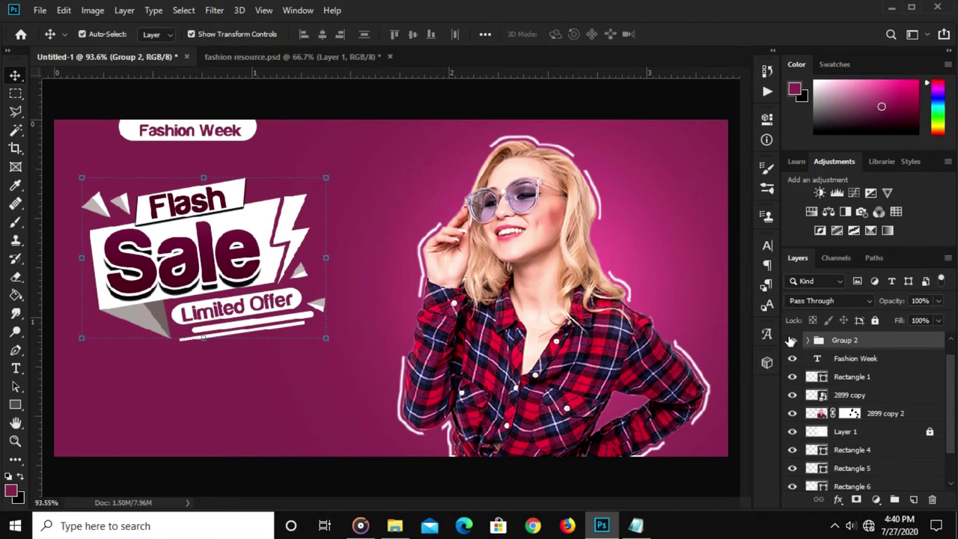
pyautogui.click(791, 341)
pyautogui.click(791, 340)
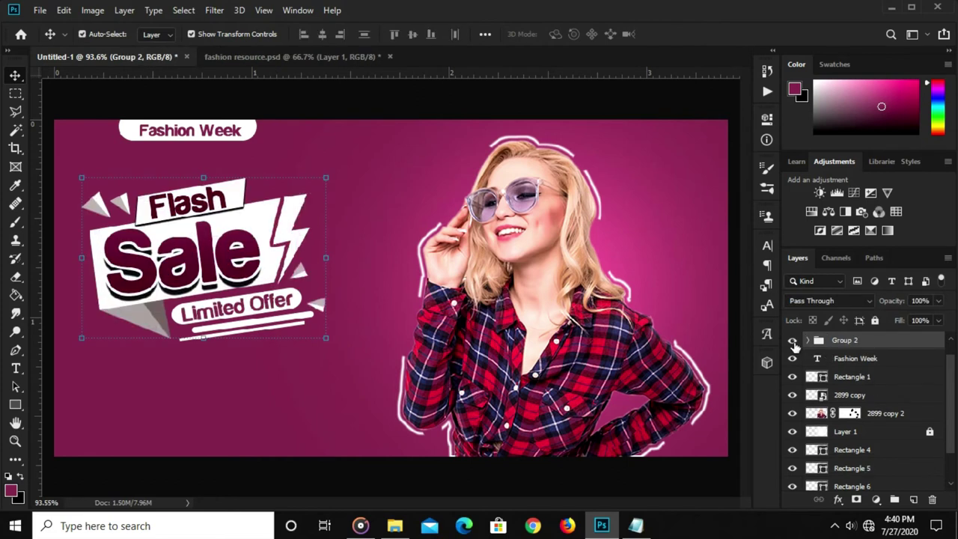
# Group the Rectangle 1, 4, 5 and 6 accent layers into Group 3.
pyautogui.keyDown('ctrl'); pyautogui.click(867, 378); pyautogui.keyUp('ctrl')
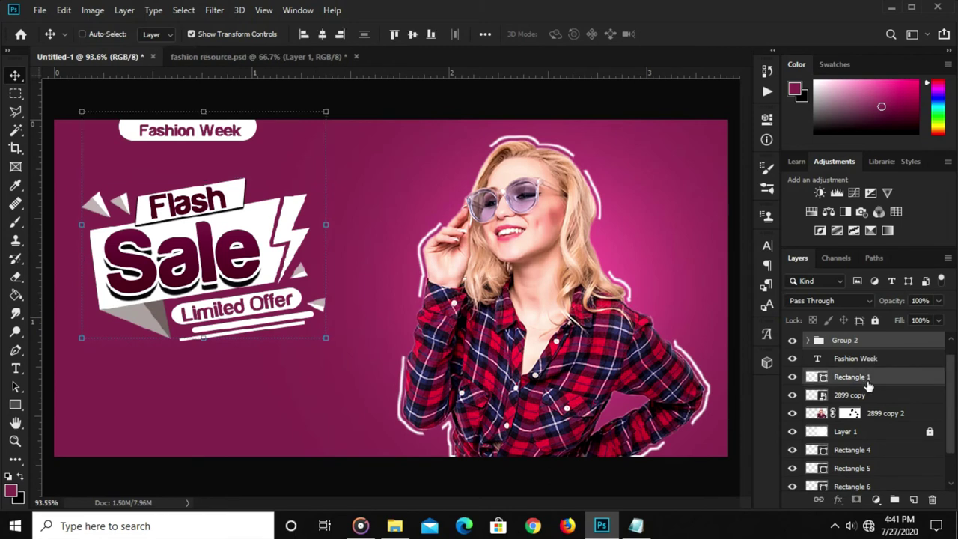
pyautogui.keyDown('ctrl'); pyautogui.click(868, 397); pyautogui.keyUp('ctrl')
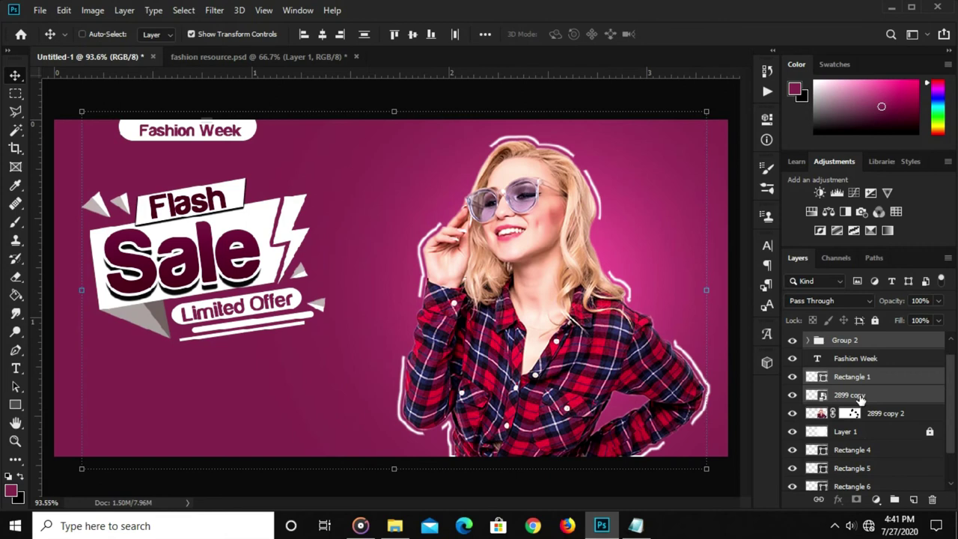
pyautogui.keyDown('ctrl'); pyautogui.click(860, 396); pyautogui.keyUp('ctrl')
pyautogui.keyDown('ctrl'); pyautogui.click(862, 453); pyautogui.keyUp('ctrl')
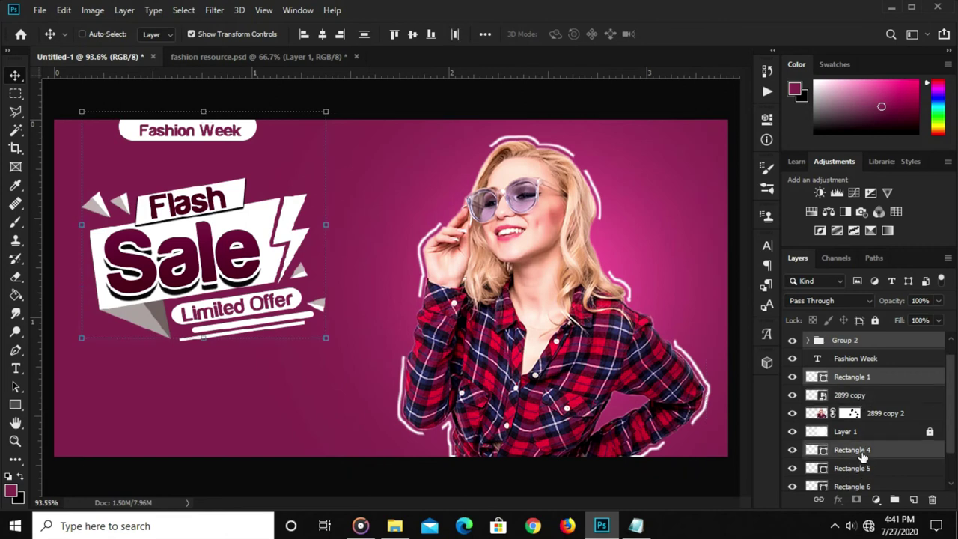
pyautogui.keyDown('ctrl'); pyautogui.click(860, 469); pyautogui.keyUp('ctrl')
pyautogui.keyDown('ctrl'); pyautogui.click(860, 486); pyautogui.keyUp('ctrl')
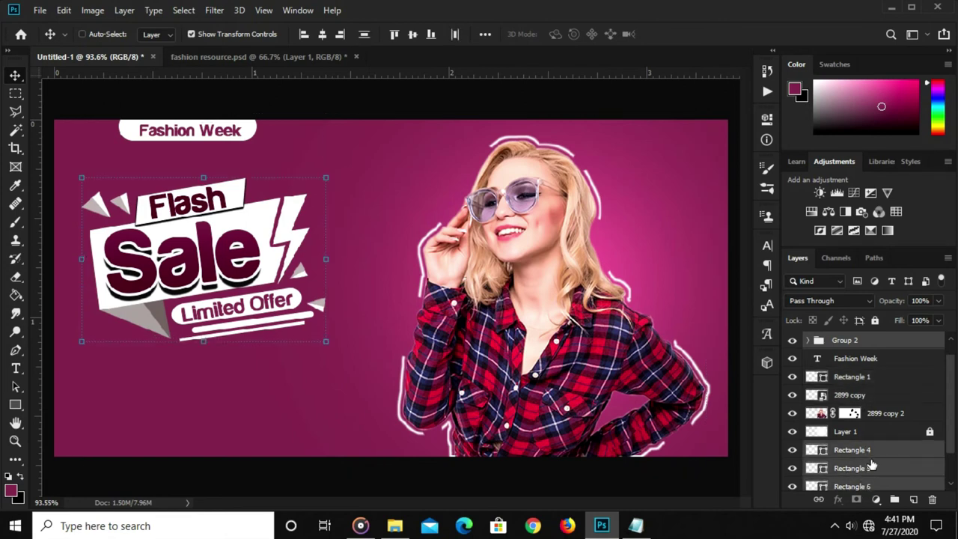
pyautogui.scroll(-2, 868, 464)
pyautogui.hotkey('ctrl', 'g')
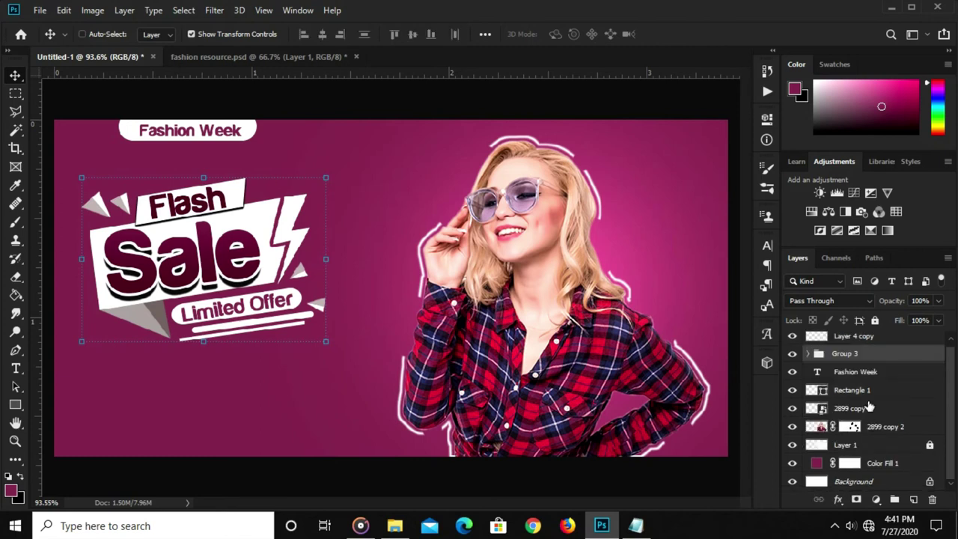
pyautogui.click(792, 357)
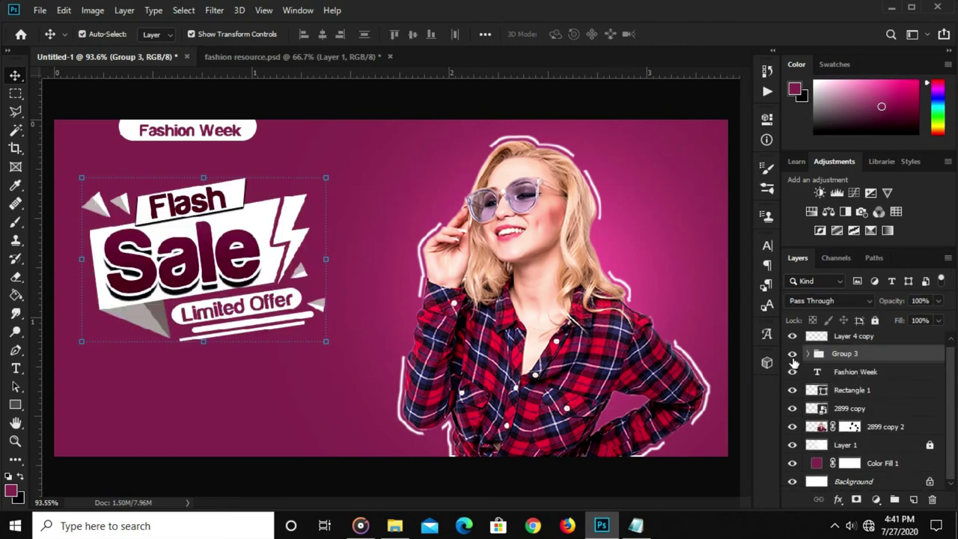
# Group Layer 4 copy with Group 3 to form Group 4.
pyautogui.keyDown('ctrl'); pyautogui.click(830, 338); pyautogui.keyUp('ctrl')
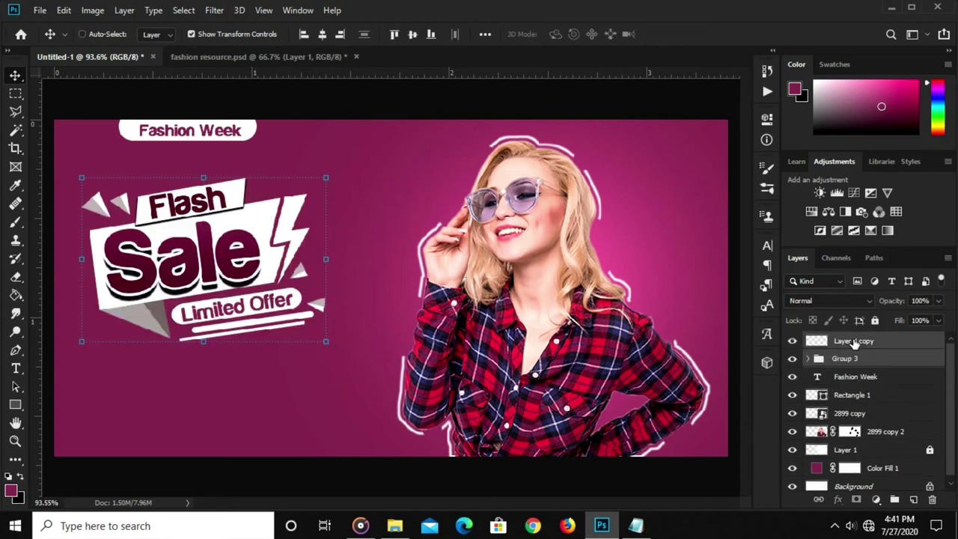
pyautogui.hotkey('ctrl', 'g')
pyautogui.click(792, 340)
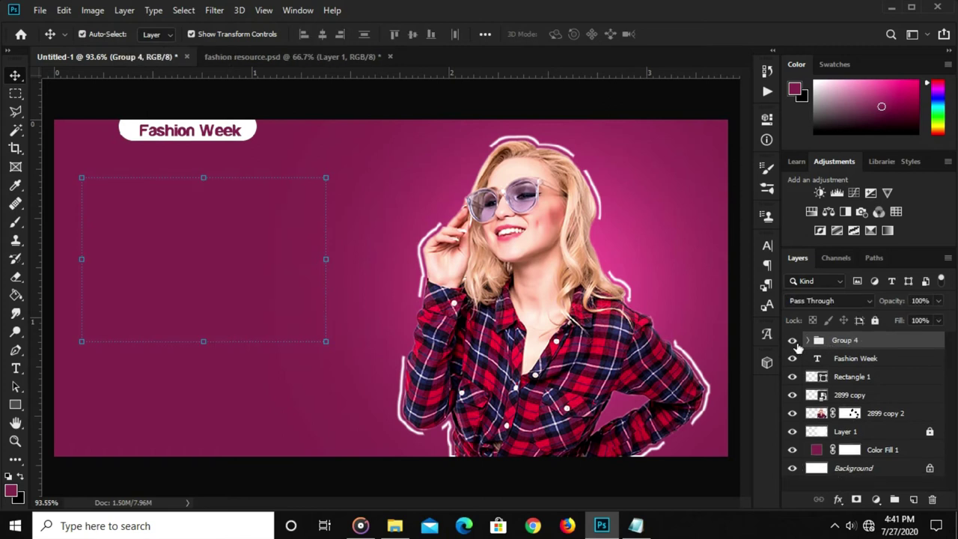
pyautogui.click(792, 341)
# Move the Flash Sale group up slightly and enlarge it to about 104%.
pyautogui.hotkey('ctrl', 't')
pyautogui.moveTo(193, 260); pyautogui.dragTo(193, 240)
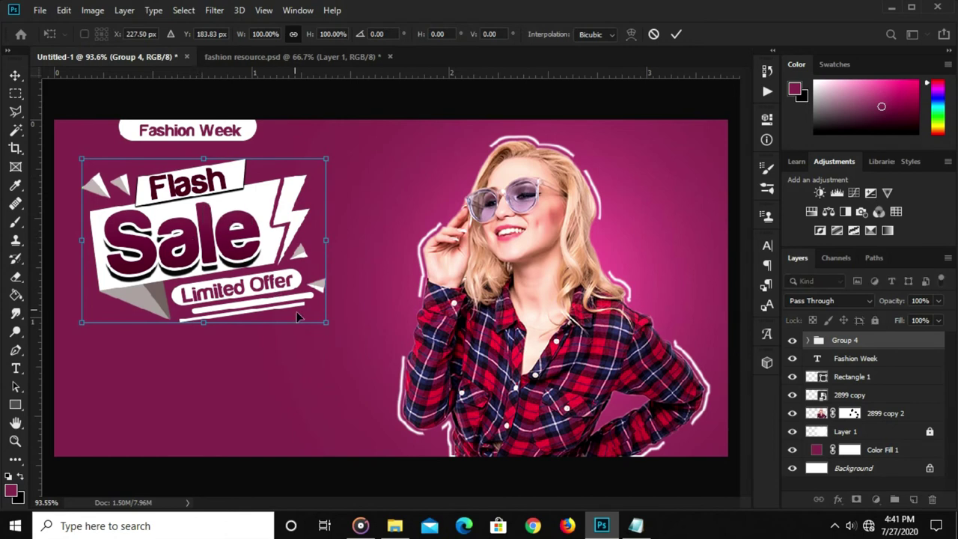
pyautogui.moveTo(323, 321); pyautogui.dragTo(332, 330)
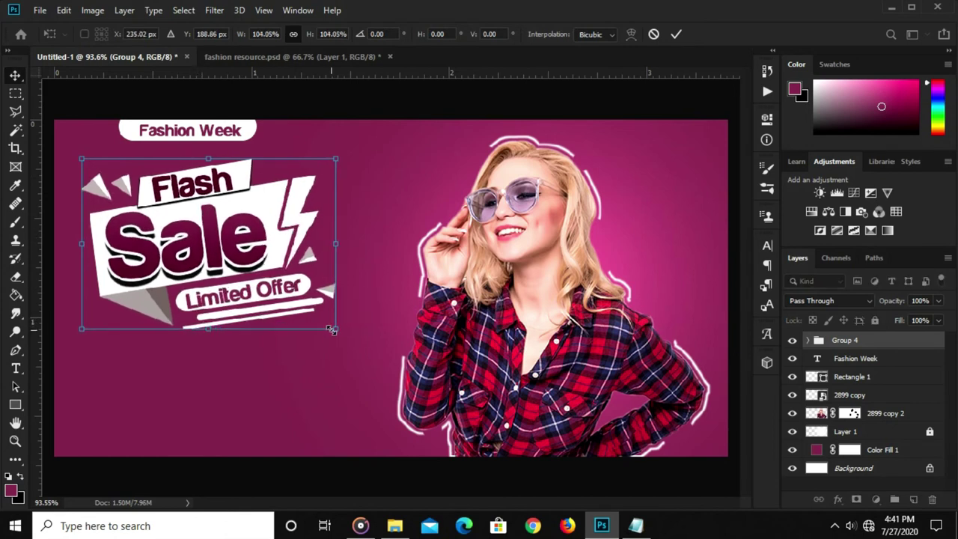
pyautogui.press('Return')
pyautogui.click(308, 371)
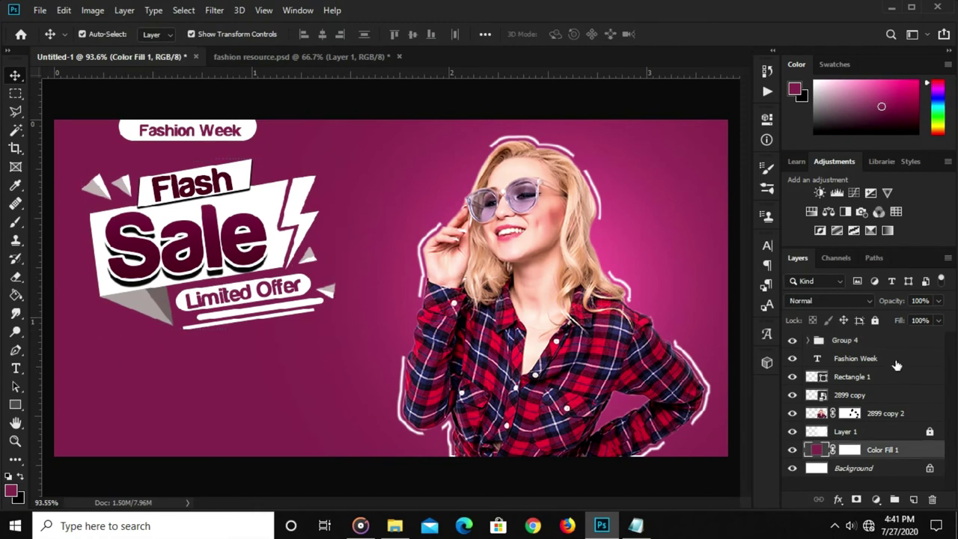
# Nudge the Flash Sale artwork slightly to the right.
pyautogui.click(853, 340)
pyautogui.press('Right')
pyautogui.press('Right')
pyautogui.press('Right')
pyautogui.press('Right')
pyautogui.press('Right')
pyautogui.click(329, 419)
# Copy the two 'Coming your way this week' promo lines from Notepad.
pyautogui.click(631, 507)
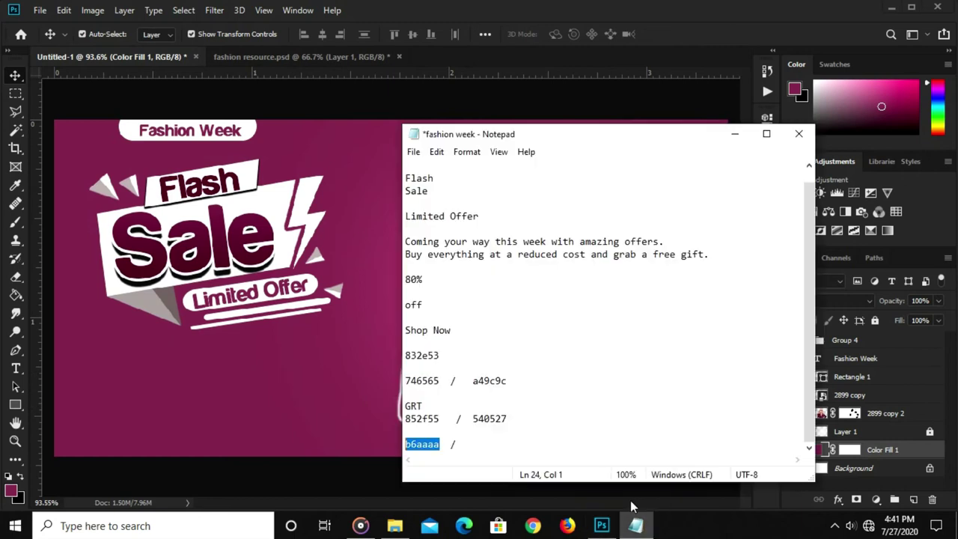
pyautogui.moveTo(710, 254)
pyautogui.mouseDown()
pyautogui.moveTo(591, 256)
pyautogui.moveTo(393, 224)
pyautogui.mouseUp()
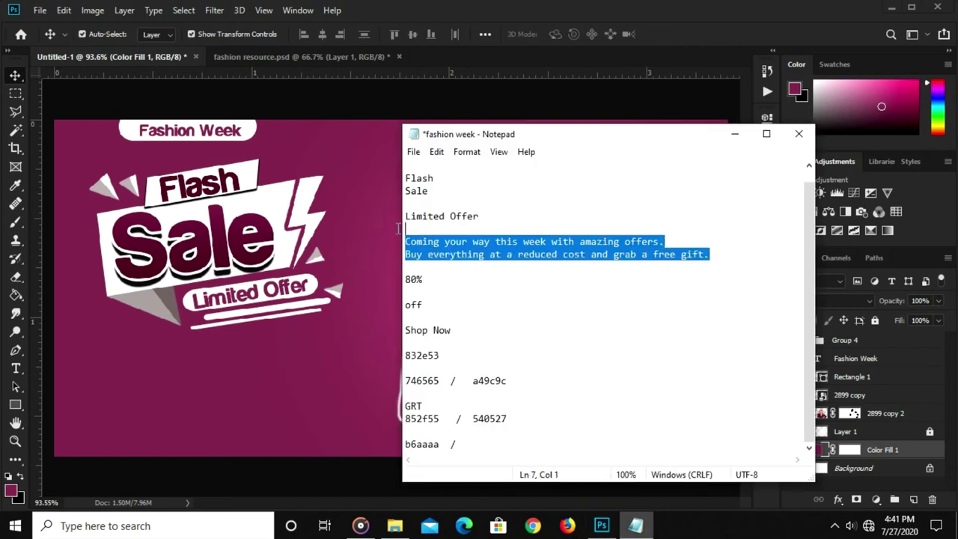
pyautogui.rightClick(419, 238)
pyautogui.click(454, 288)
pyautogui.click(223, 383)
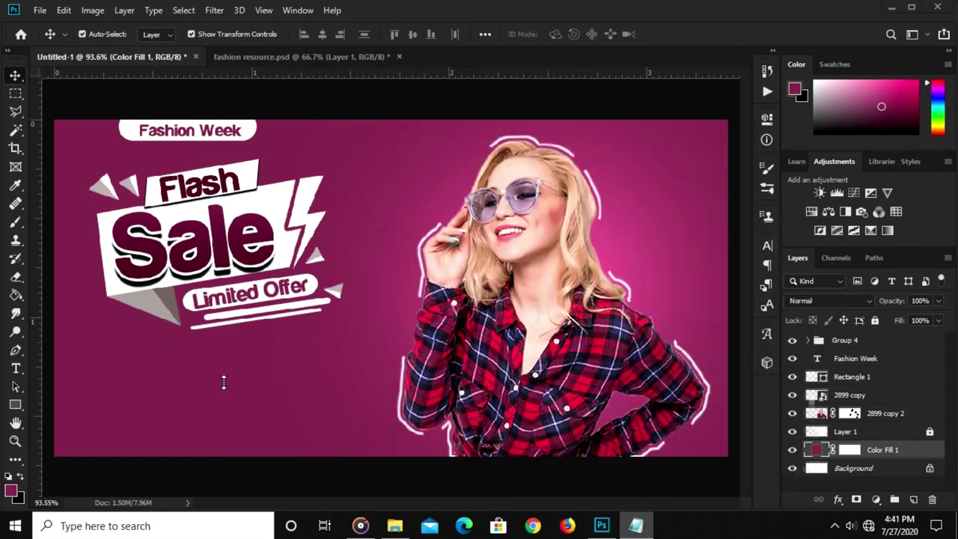
# Create the body text layer near a left guide and colour it white (ffffff).
pyautogui.click(15, 368)
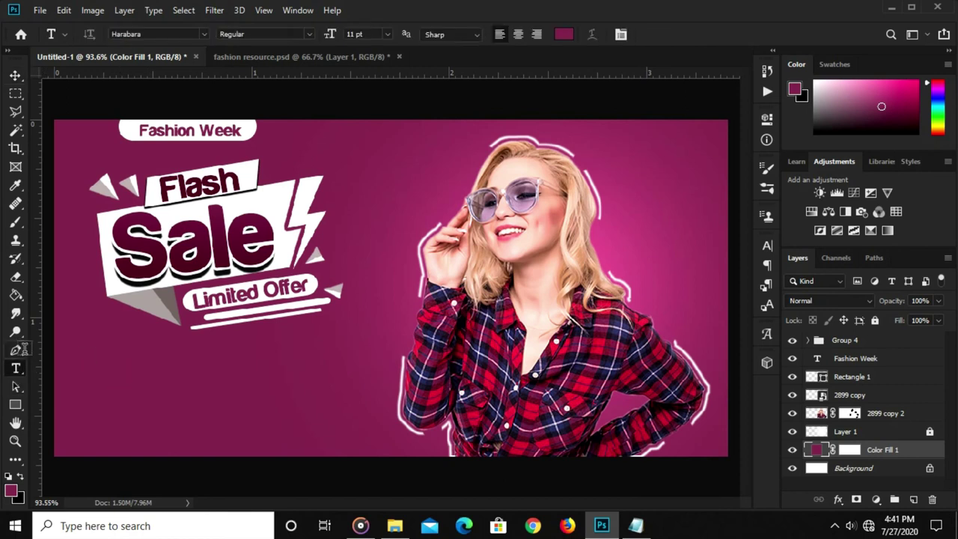
pyautogui.moveTo(39, 359); pyautogui.dragTo(90, 364)
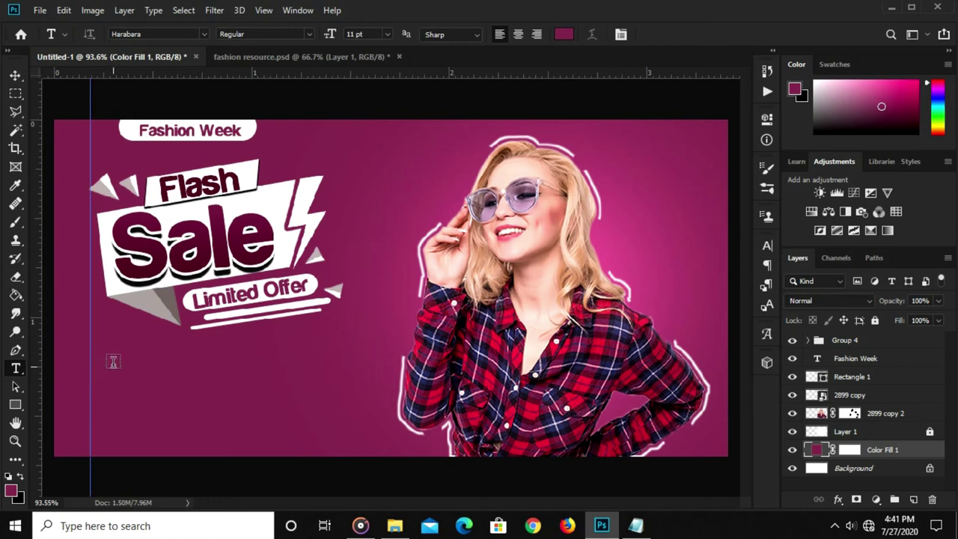
pyautogui.click(113, 359)
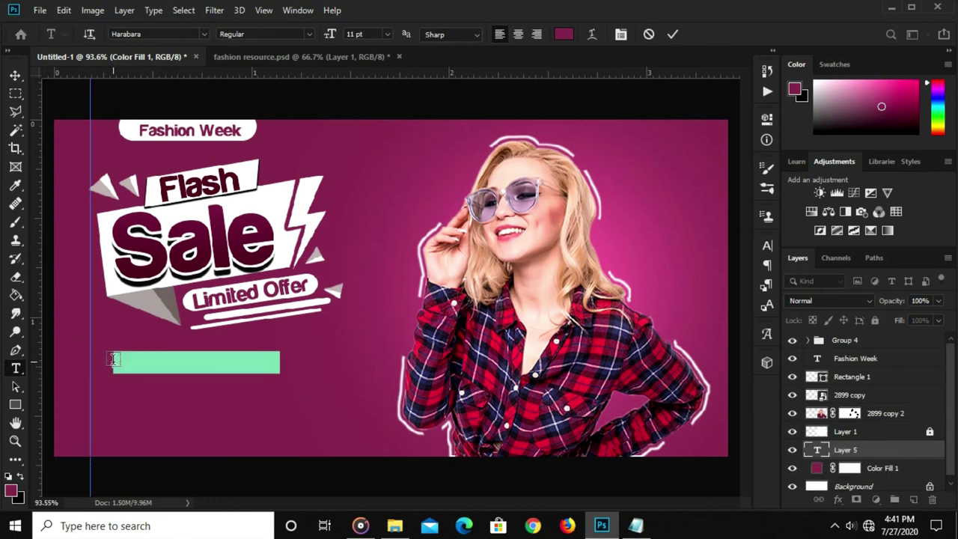
pyautogui.press('BackSpace')
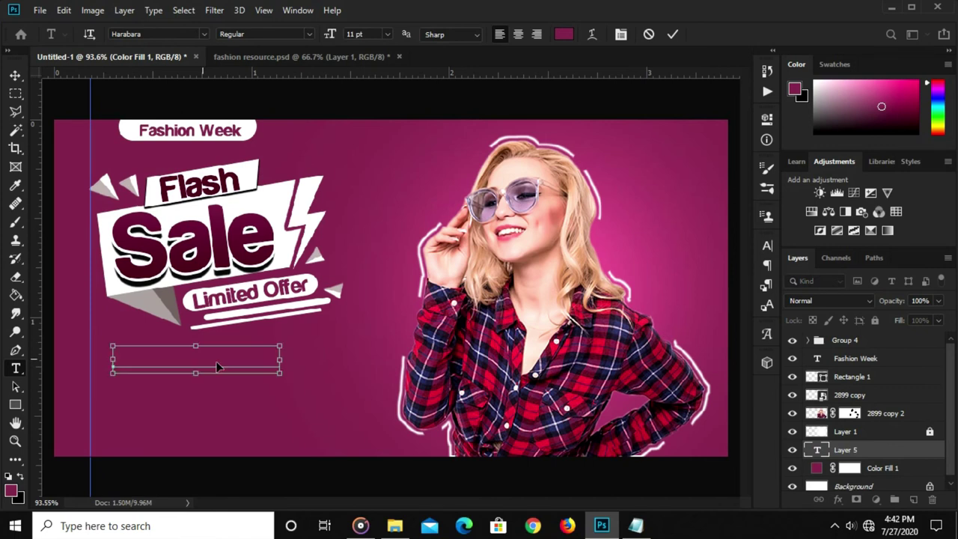
pyautogui.click(564, 37)
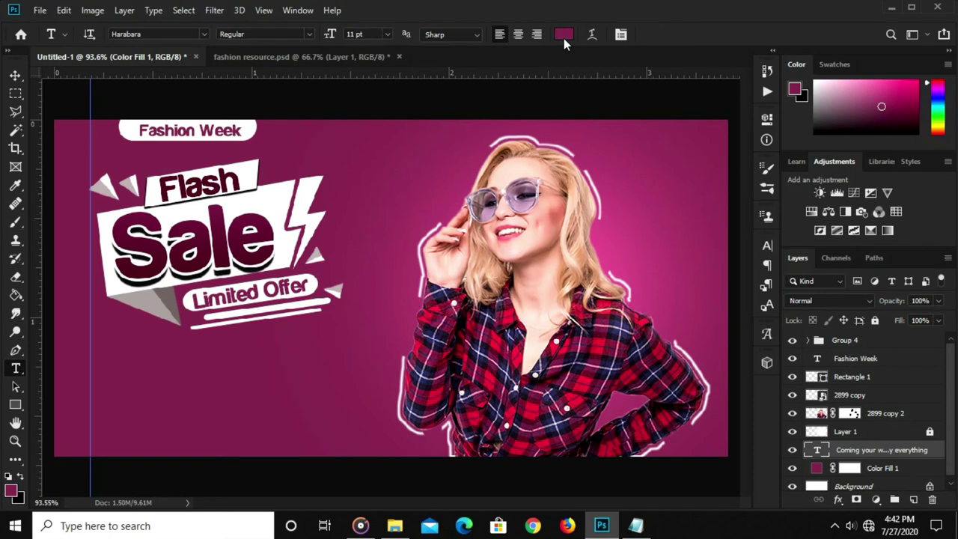
pyautogui.write('ffffff')
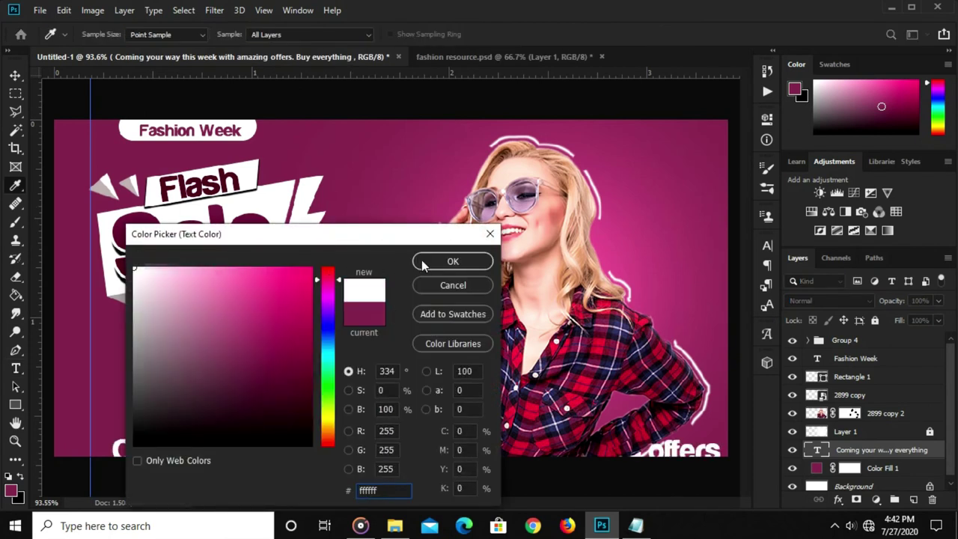
pyautogui.click(438, 261)
# Move the body text beneath the Limited Offer label, keeping automatic line spacing.
pyautogui.press('v')
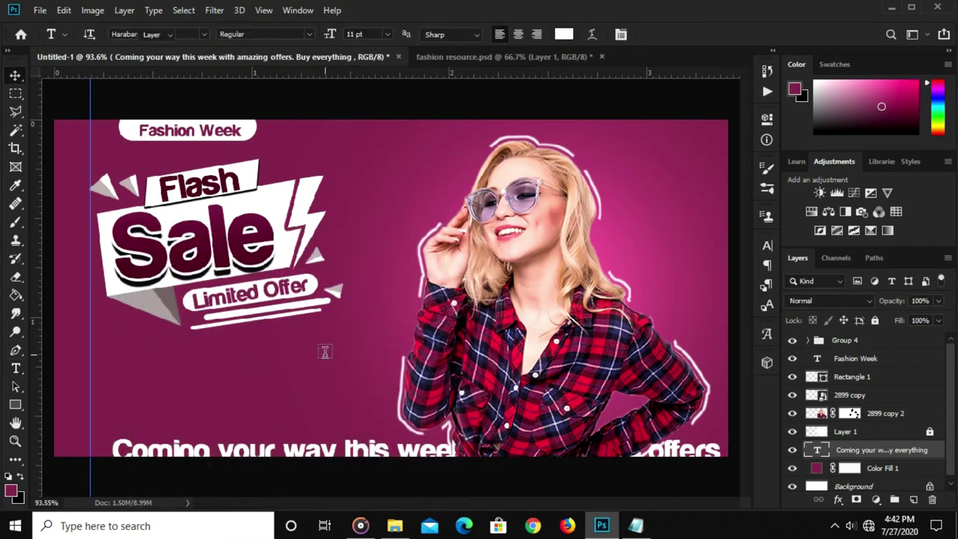
pyautogui.moveTo(324, 449)
pyautogui.mouseDown()
pyautogui.moveTo(303, 408)
pyautogui.moveTo(303, 320)
pyautogui.mouseUp()
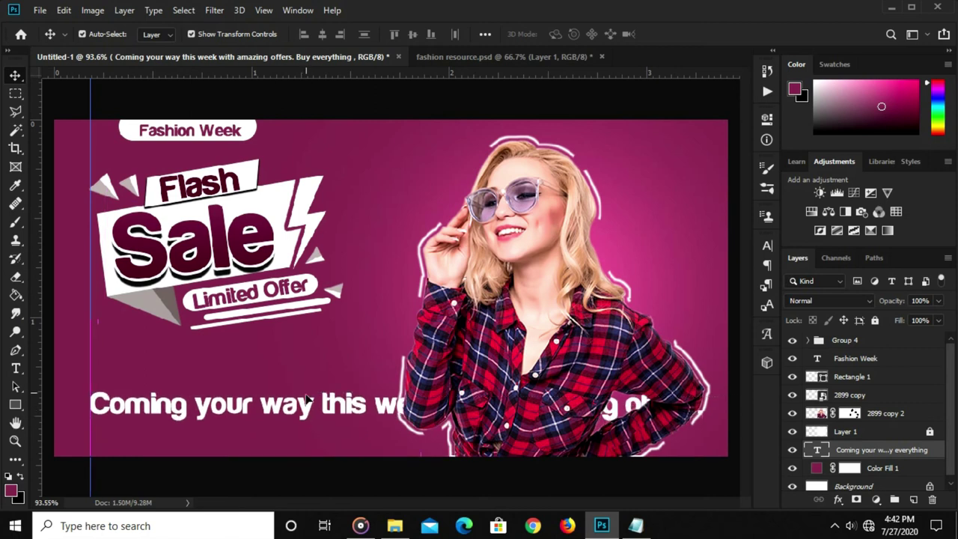
pyautogui.click(766, 245)
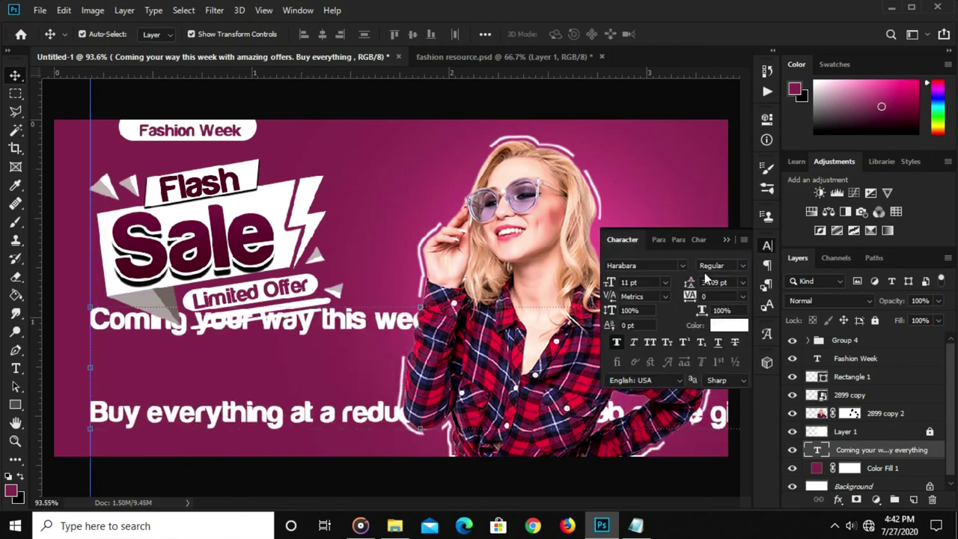
pyautogui.click(741, 282)
pyautogui.click(715, 296)
pyautogui.click(724, 240)
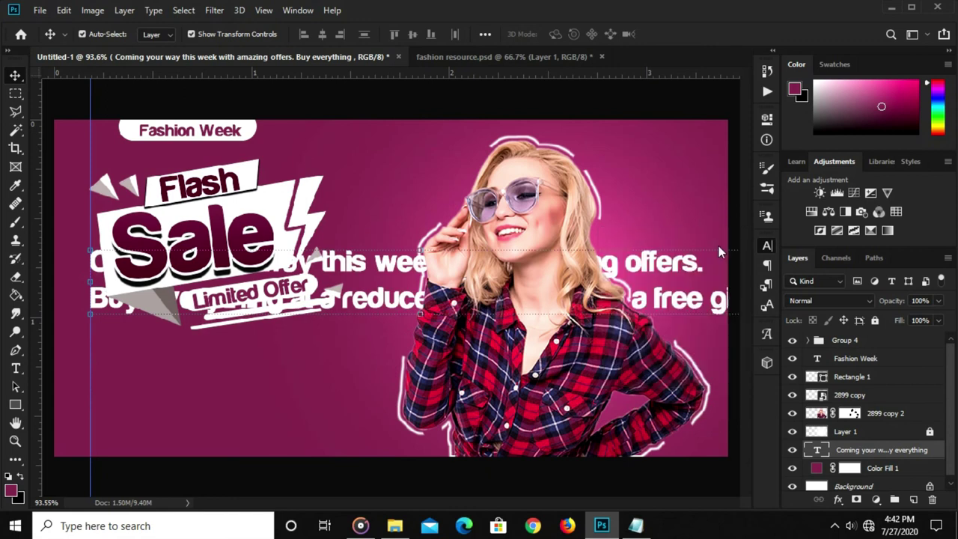
pyautogui.moveTo(355, 268); pyautogui.dragTo(330, 343)
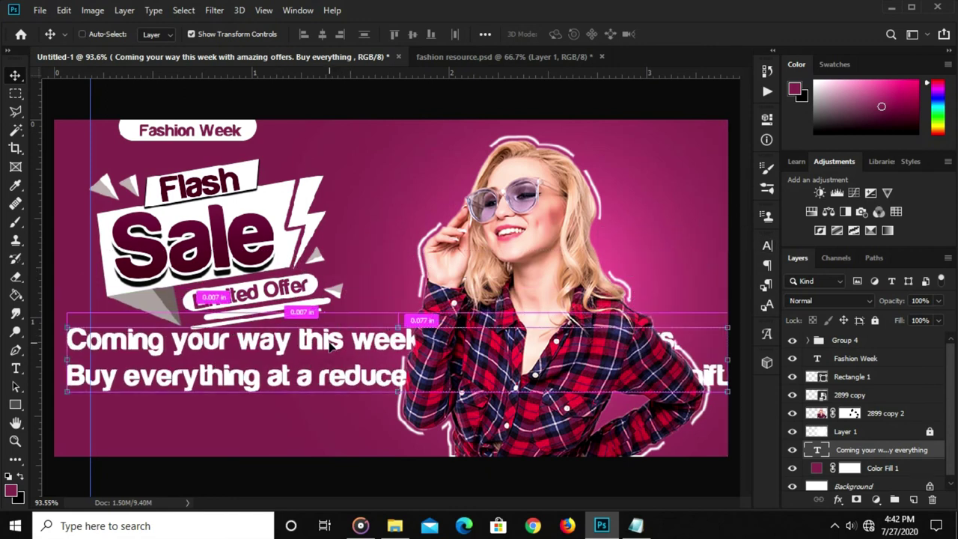
# Scale the body text down to roughly 30% and nudge it up and right.
pyautogui.hotkey('ctrl', 't')
pyautogui.moveTo(389, 305); pyautogui.dragTo(394, 384)
pyautogui.moveTo(331, 378)
pyautogui.mouseDown()
pyautogui.moveTo(166, 374)
pyautogui.moveTo(200, 381)
pyautogui.mouseUp()
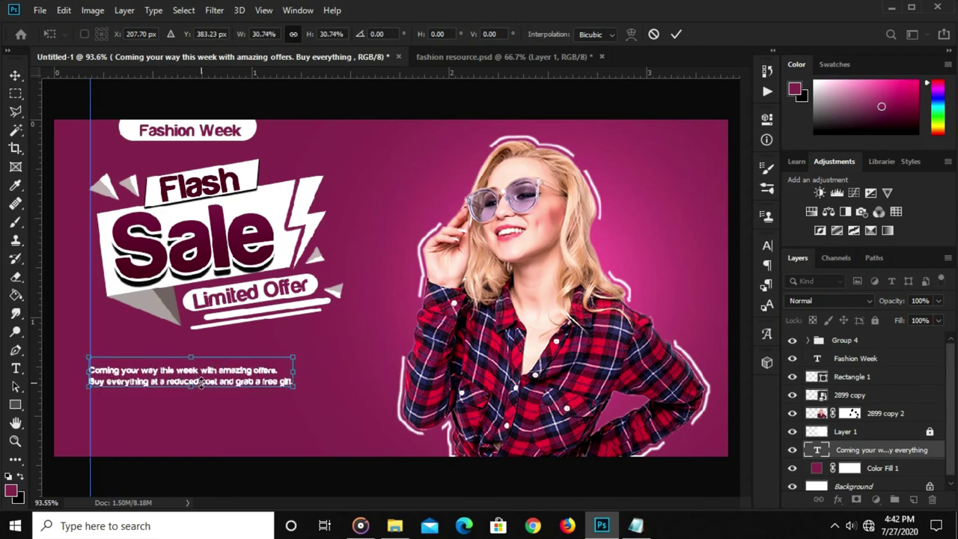
pyautogui.press('Return')
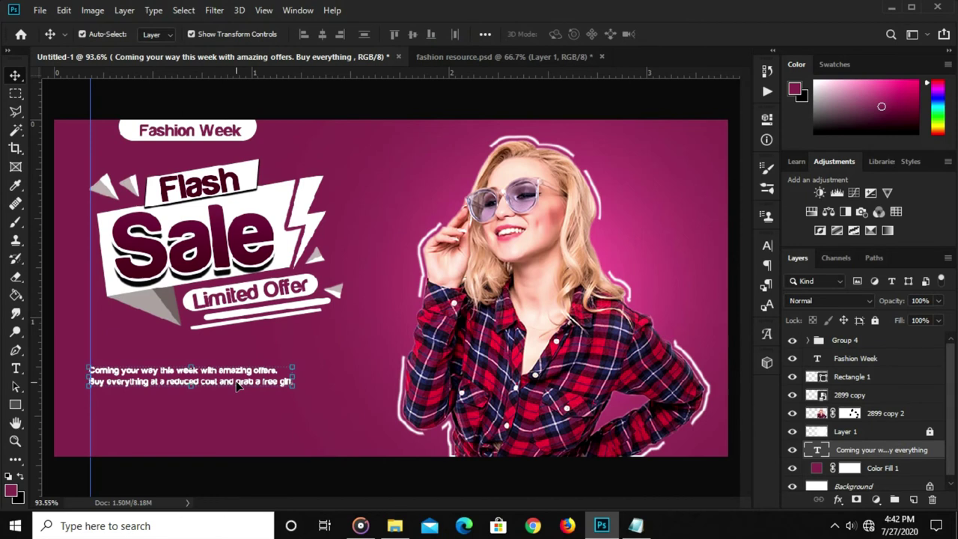
pyautogui.press('Right')
pyautogui.press('Right')
pyautogui.press('Right')
pyautogui.press('Up')
pyautogui.press('Up')
pyautogui.press('Up')
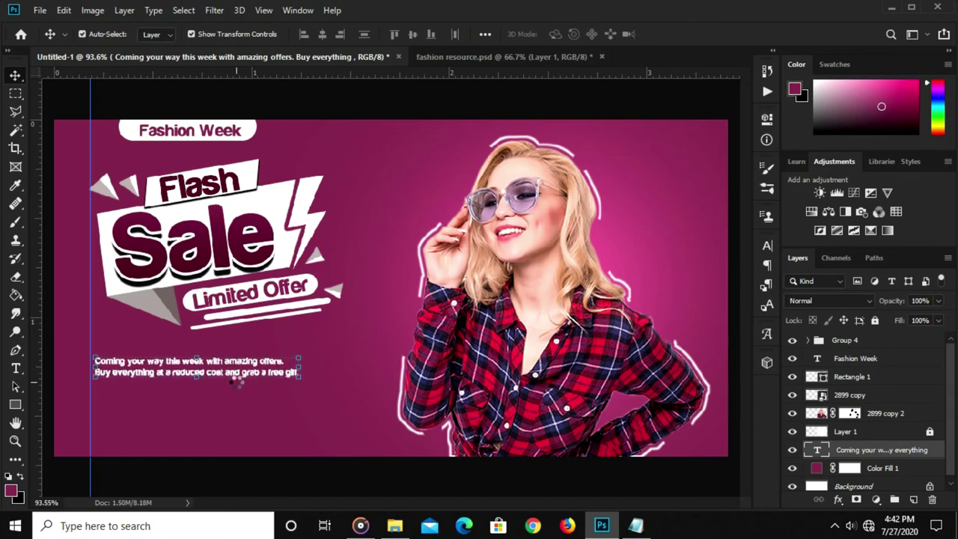
# Nudge the Flash Sale artwork down and back up slightly.
pyautogui.click(871, 342)
pyautogui.press('Down')
pyautogui.press('Down')
pyautogui.press('Down')
pyautogui.press('Down')
pyautogui.press('Down')
pyautogui.press('Down')
pyautogui.press('Down')
pyautogui.press('Down')
pyautogui.press('Up')
pyautogui.press('Up')
pyautogui.press('Up')
pyautogui.press('Up')
pyautogui.press('Up')
pyautogui.click(305, 425)
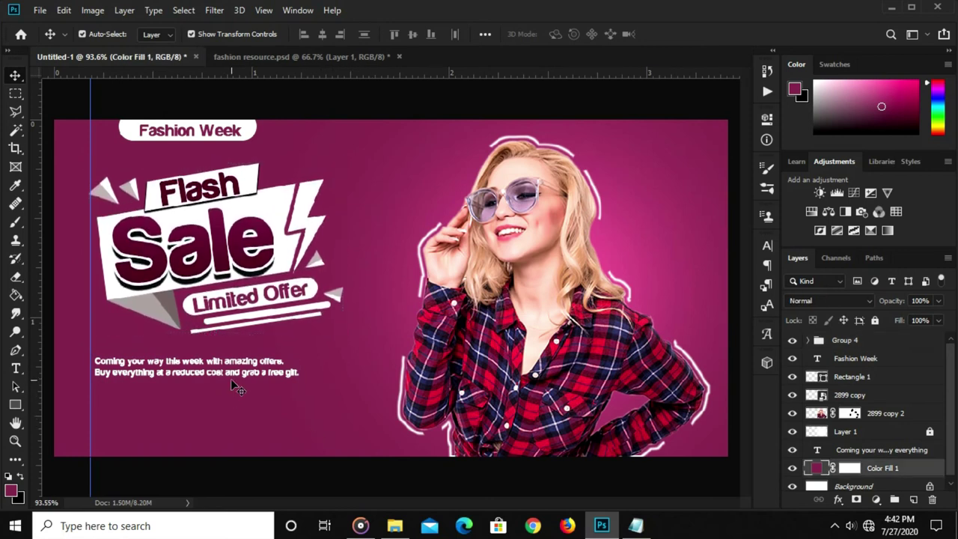
# Enlarge the body text to about 110%.
pyautogui.click(231, 372)
pyautogui.hotkey('ctrl', 't')
pyautogui.moveTo(298, 357); pyautogui.dragTo(328, 334)
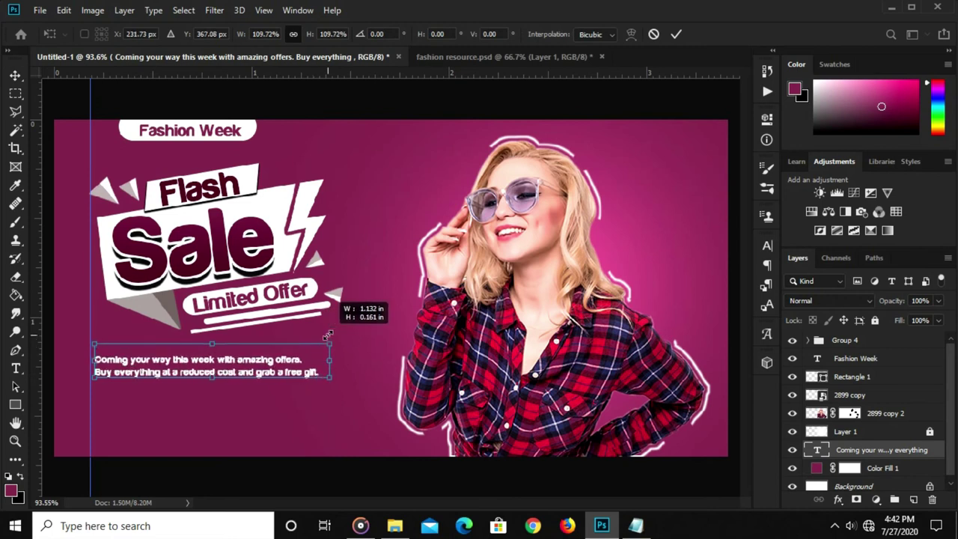
pyautogui.press('Return')
# Set the white promo text's leading to 4 pt in the Character panel.
pyautogui.click(288, 389)
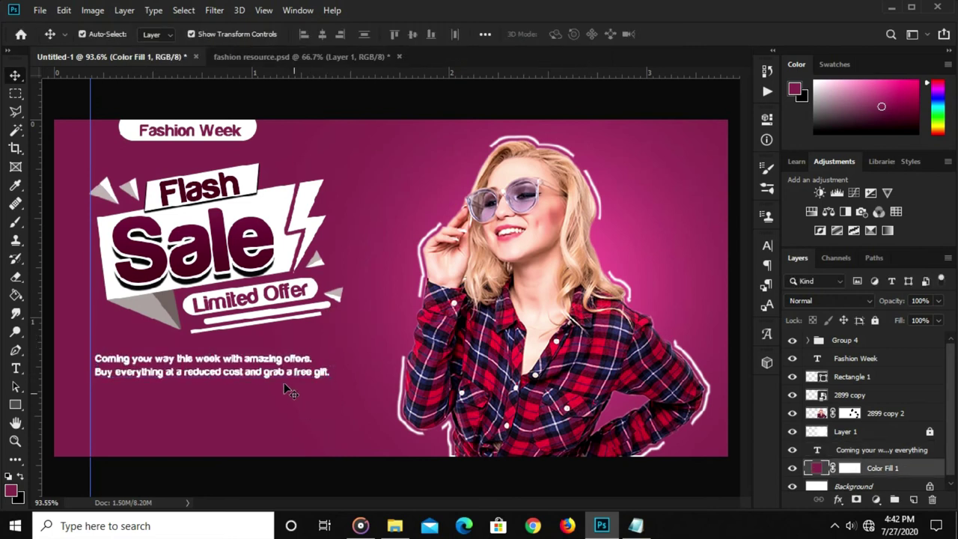
pyautogui.click(265, 374)
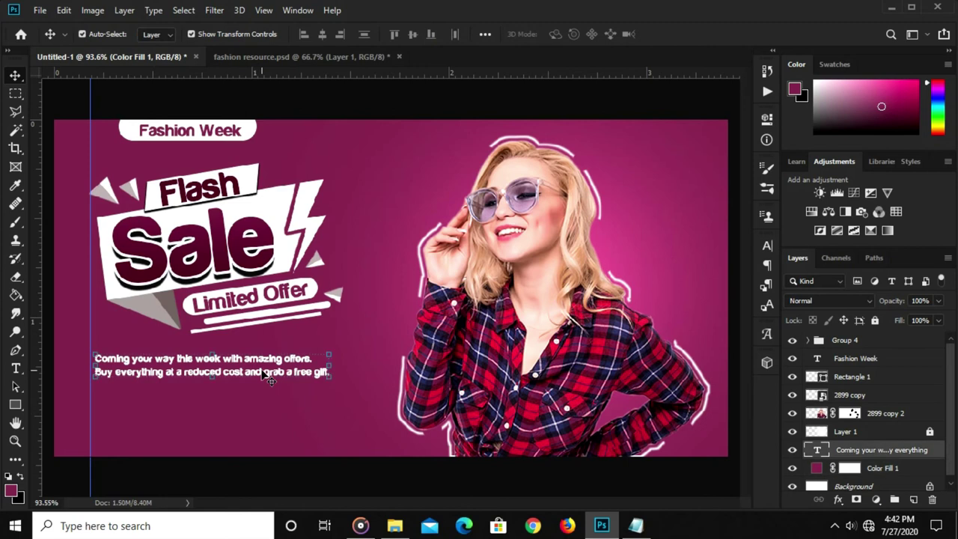
pyautogui.click(767, 251)
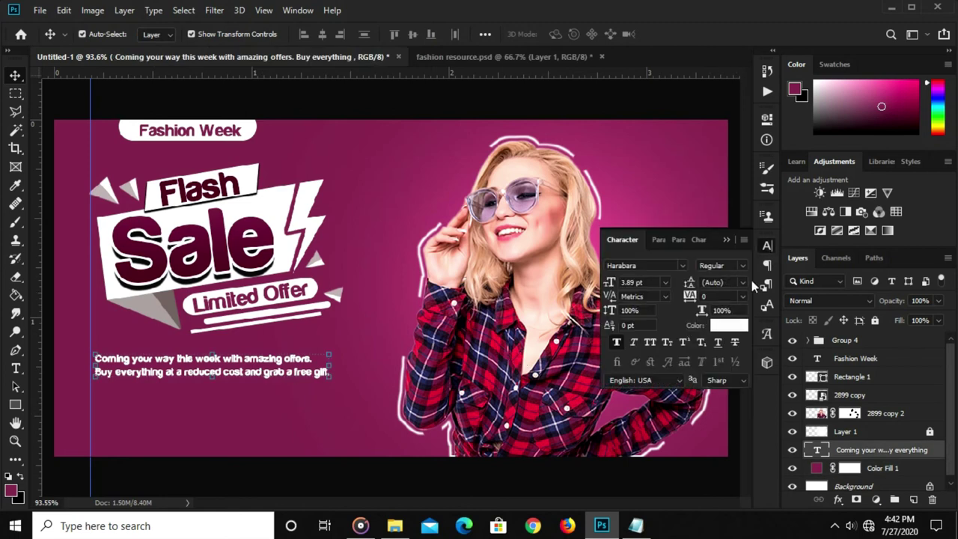
pyautogui.click(746, 283)
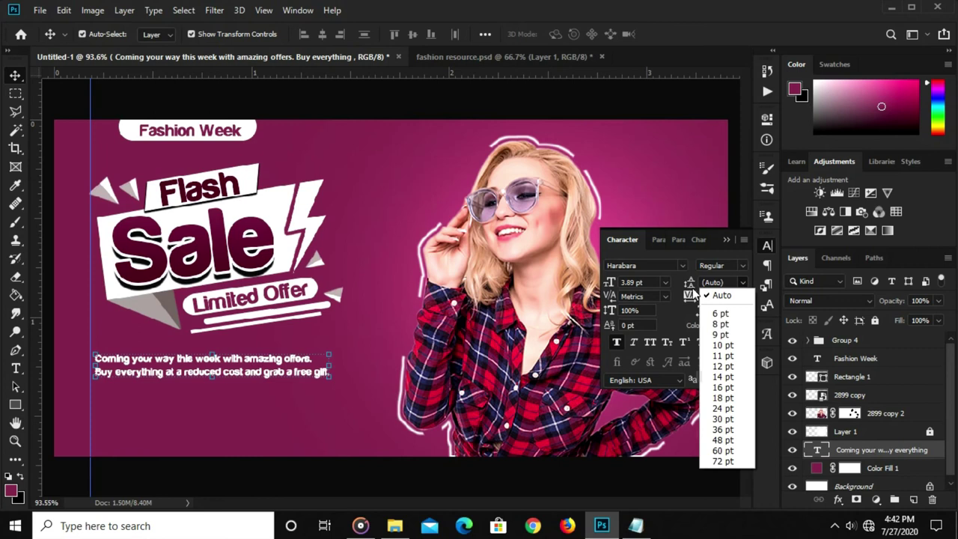
pyautogui.click(716, 296)
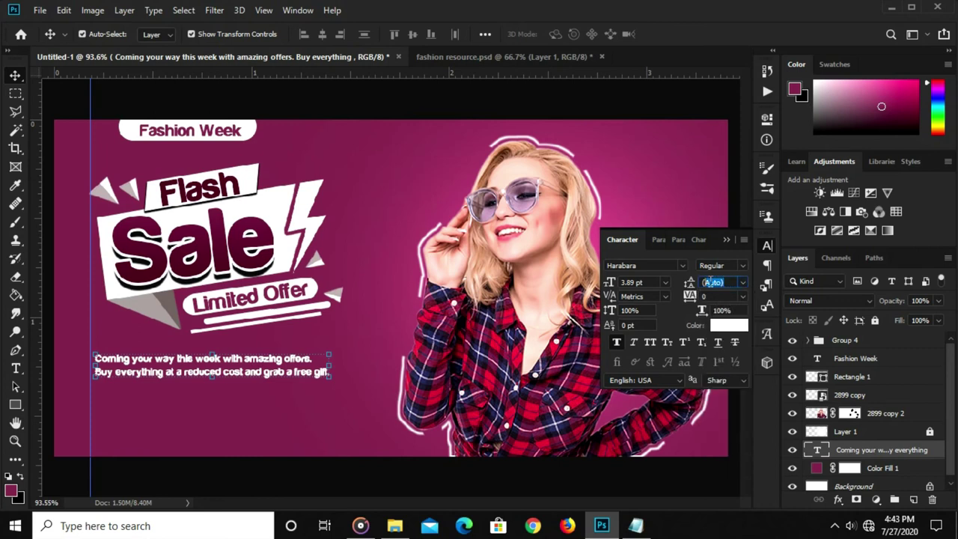
pyautogui.write('5')
pyautogui.press('Return')
pyautogui.click(733, 281)
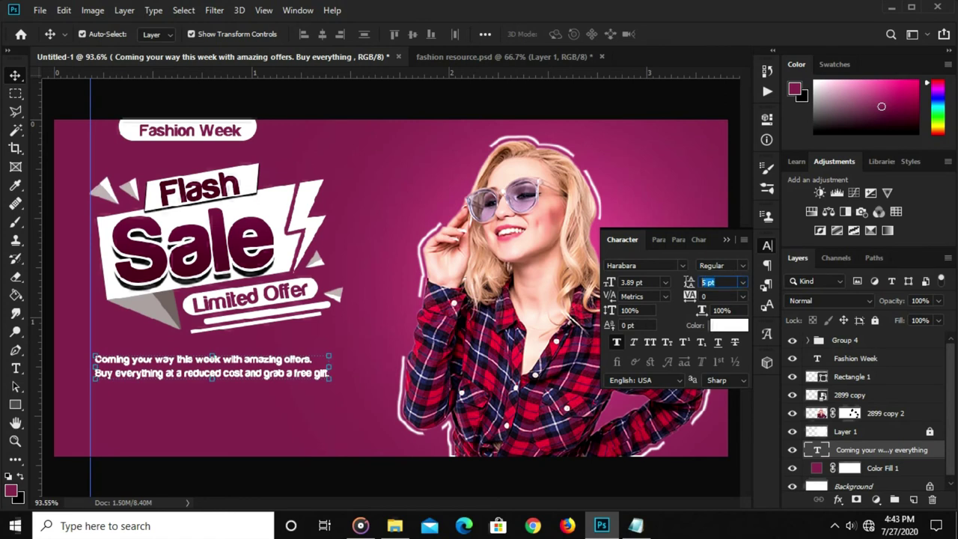
pyautogui.write('4')
pyautogui.press('Return')
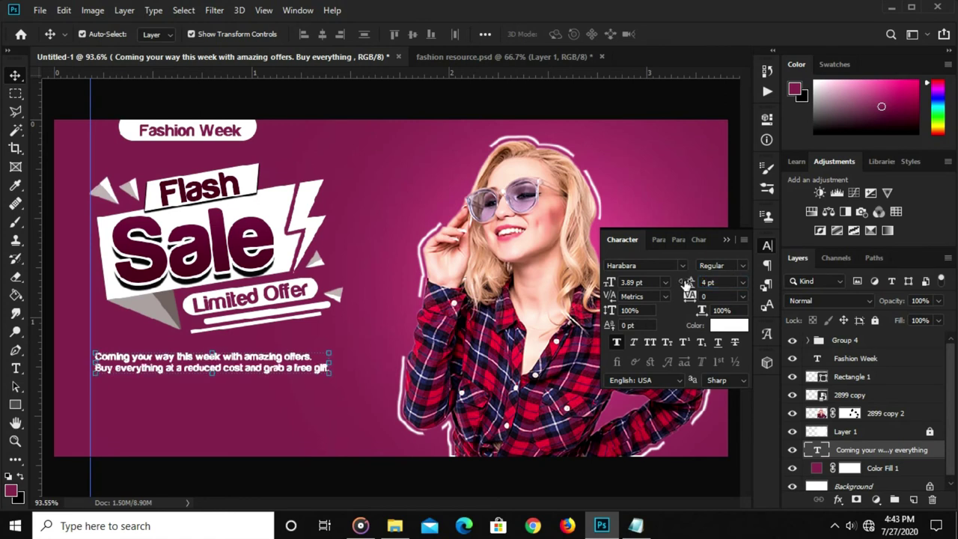
pyautogui.click(726, 239)
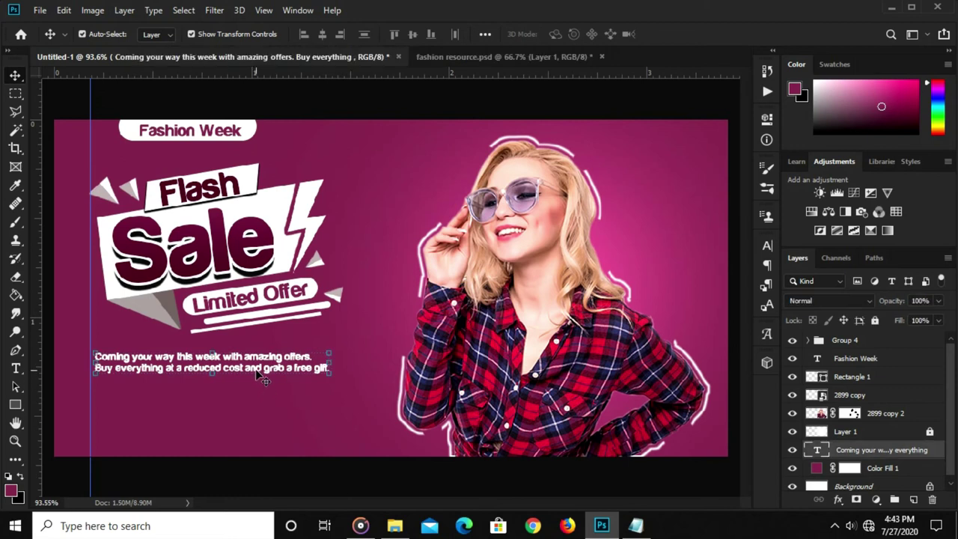
# Add two horizontal guides across the lower part of the banner.
pyautogui.click(303, 480)
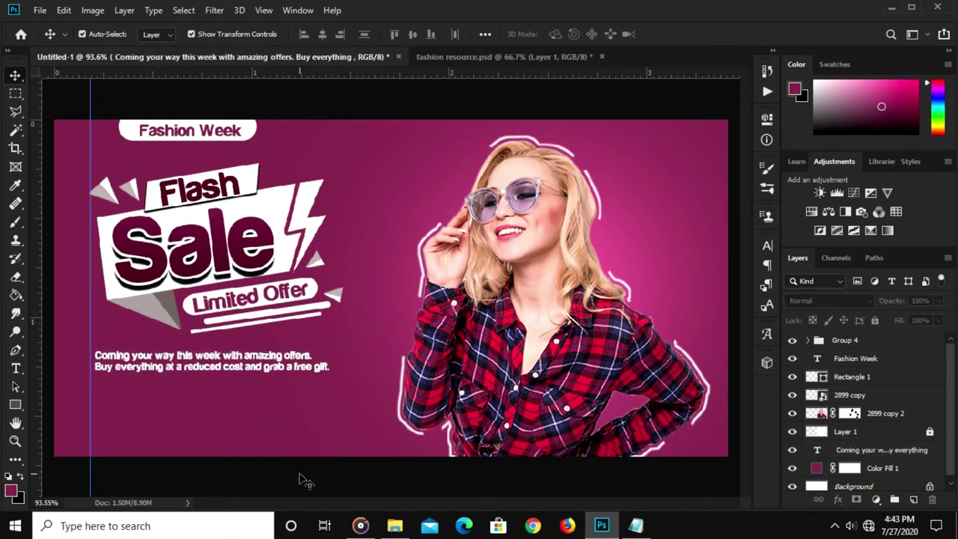
pyautogui.moveTo(388, 73); pyautogui.dragTo(389, 393)
pyautogui.moveTo(413, 73); pyautogui.dragTo(382, 415)
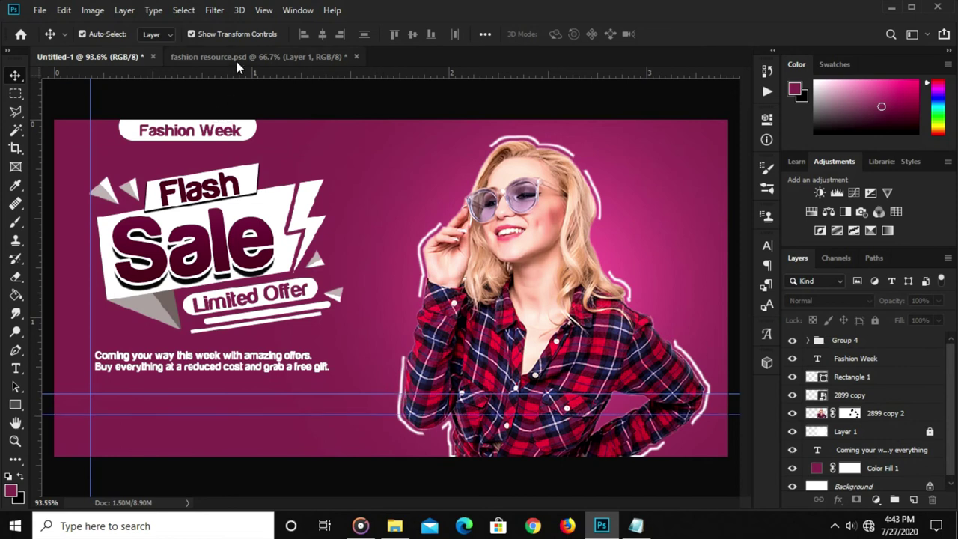
# Bring the Facebook icon from fashion resource.psd and shrink it beneath the body text.
pyautogui.click(236, 60)
pyautogui.click(318, 284)
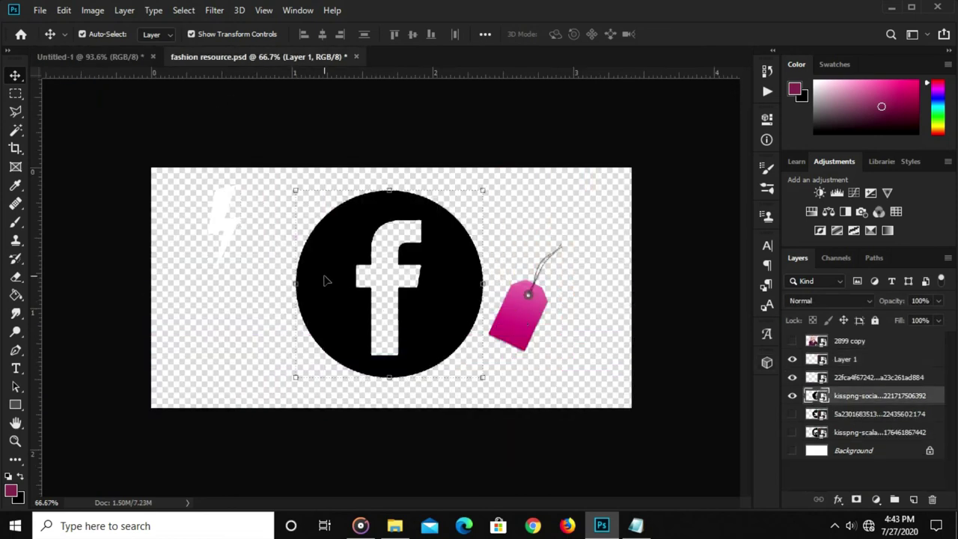
pyautogui.moveTo(340, 299)
pyautogui.mouseDown()
pyautogui.moveTo(75, 67)
pyautogui.moveTo(246, 282)
pyautogui.moveTo(258, 321)
pyautogui.moveTo(325, 316)
pyautogui.mouseUp()
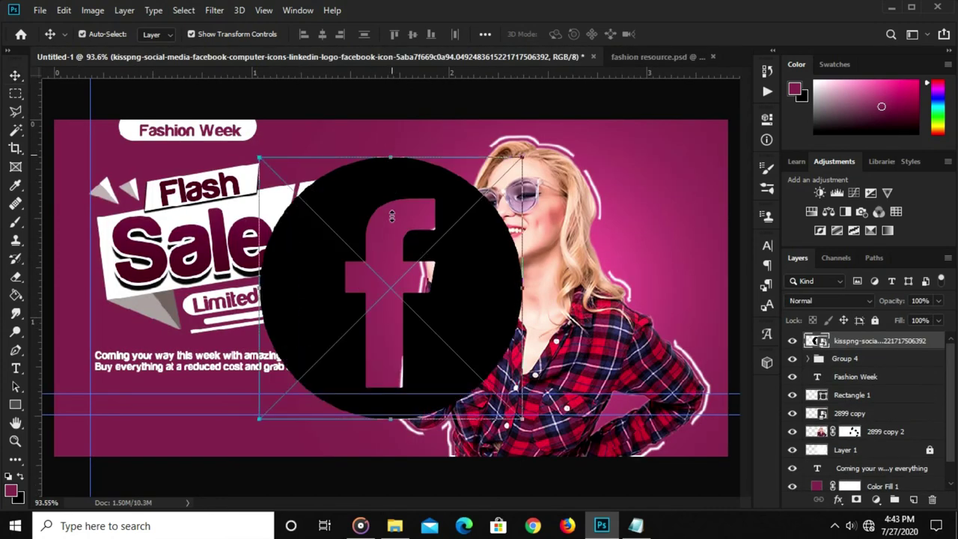
pyautogui.moveTo(392, 154); pyautogui.dragTo(399, 389)
pyautogui.press('Return')
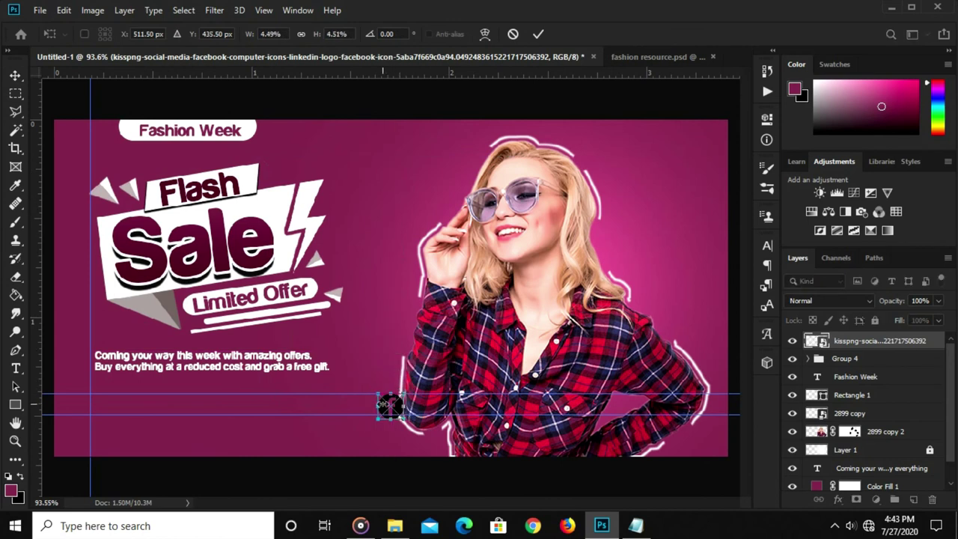
pyautogui.moveTo(394, 410); pyautogui.dragTo(137, 404)
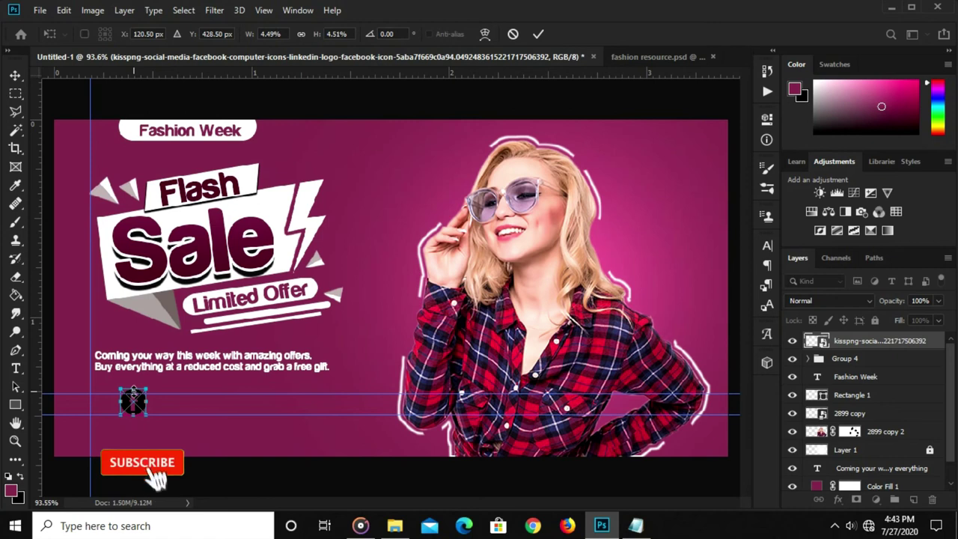
pyautogui.moveTo(147, 389); pyautogui.dragTo(144, 393)
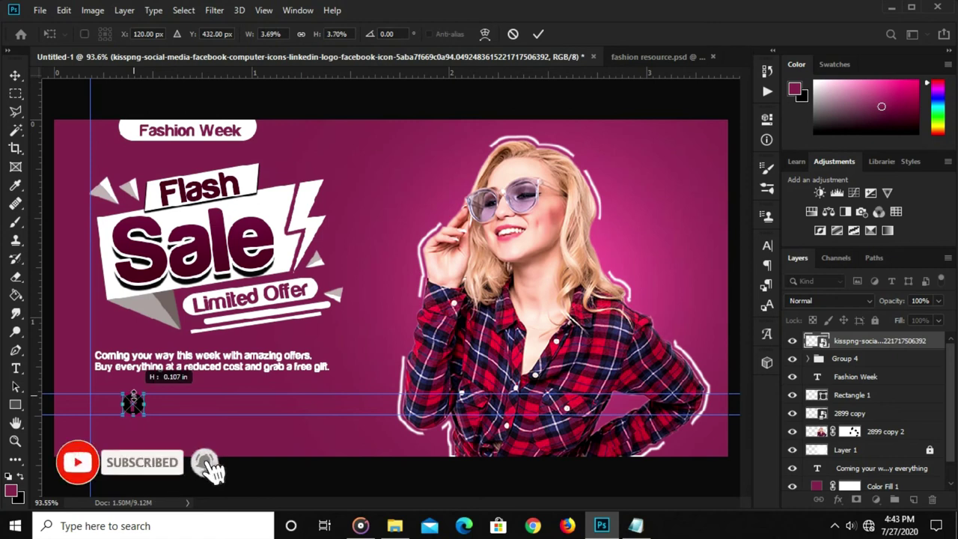
pyautogui.press('Return')
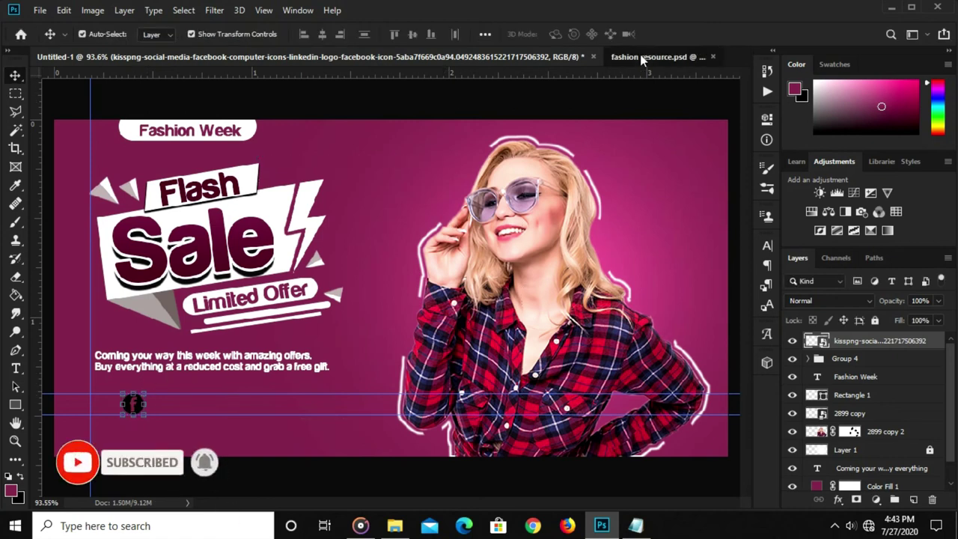
# Add the Twitter icon beside Facebook, scaled down to 1.60%.
pyautogui.click(645, 57)
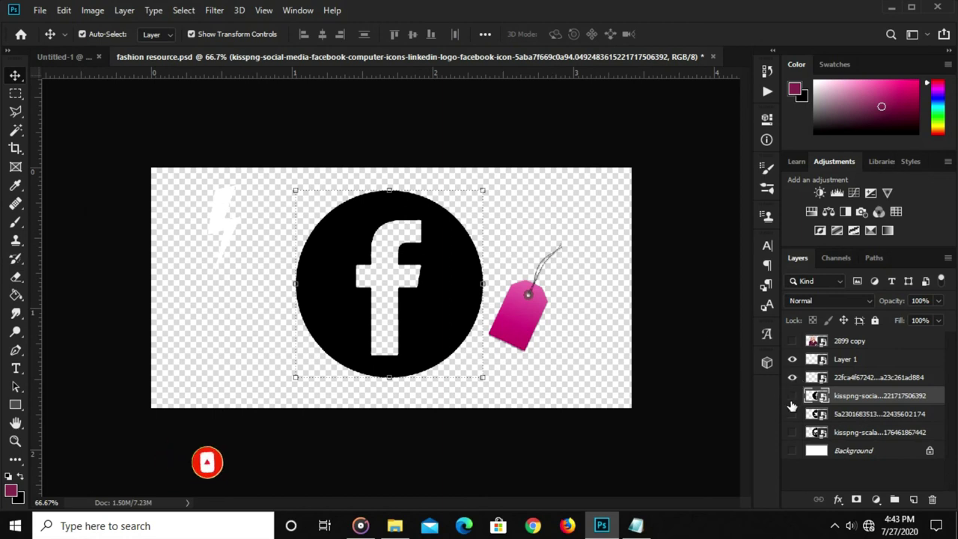
pyautogui.click(792, 395)
pyautogui.click(792, 413)
pyautogui.hotkey('alt', '[')
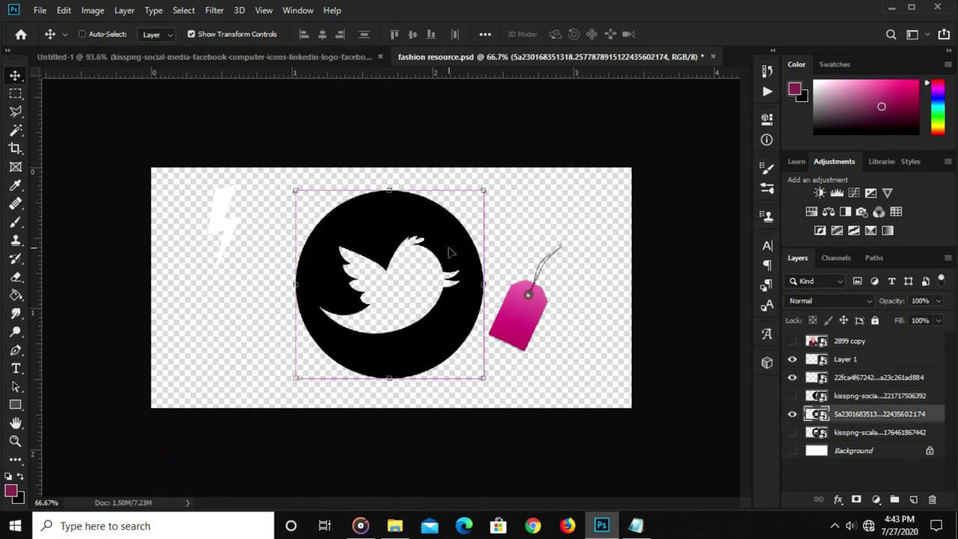
pyautogui.moveTo(190, 101); pyautogui.dragTo(384, 217)
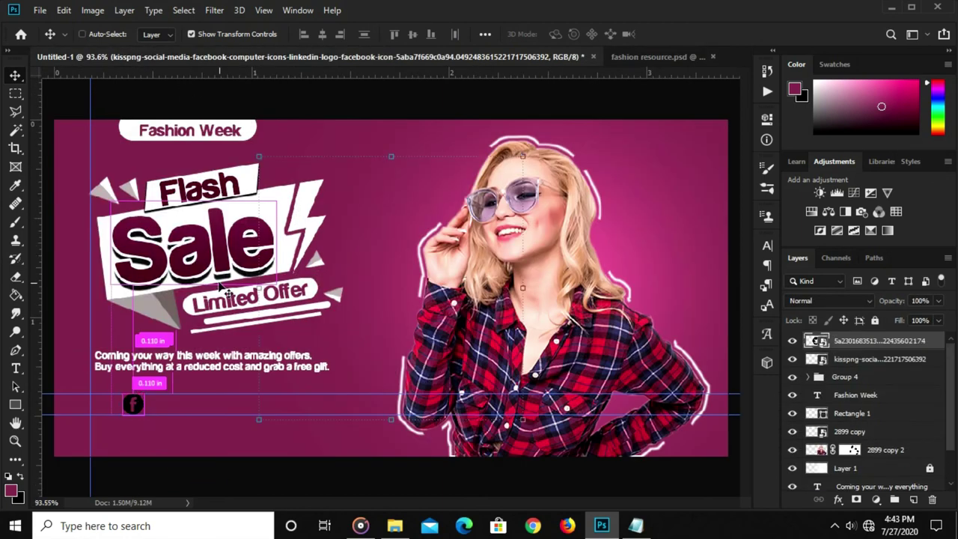
pyautogui.hotkey('ctrl', 't')
pyautogui.moveTo(390, 157)
pyautogui.mouseDown()
pyautogui.moveTo(397, 442)
pyautogui.moveTo(171, 388)
pyautogui.moveTo(163, 410)
pyautogui.moveTo(173, 412)
pyautogui.moveTo(166, 383)
pyautogui.mouseUp()
pyautogui.scroll(2, 165, 389)
pyautogui.scroll(2, 165, 390)
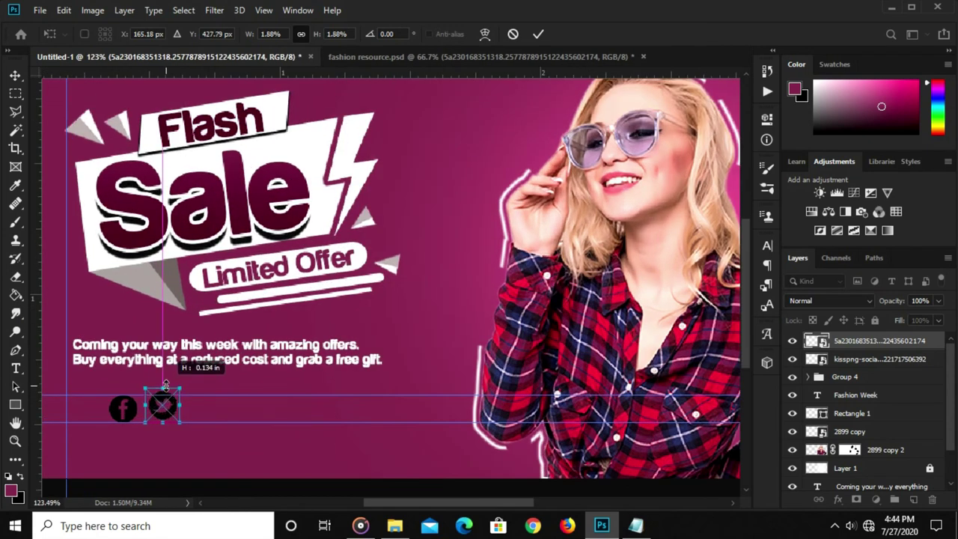
pyautogui.press('Down')
pyautogui.press('Down')
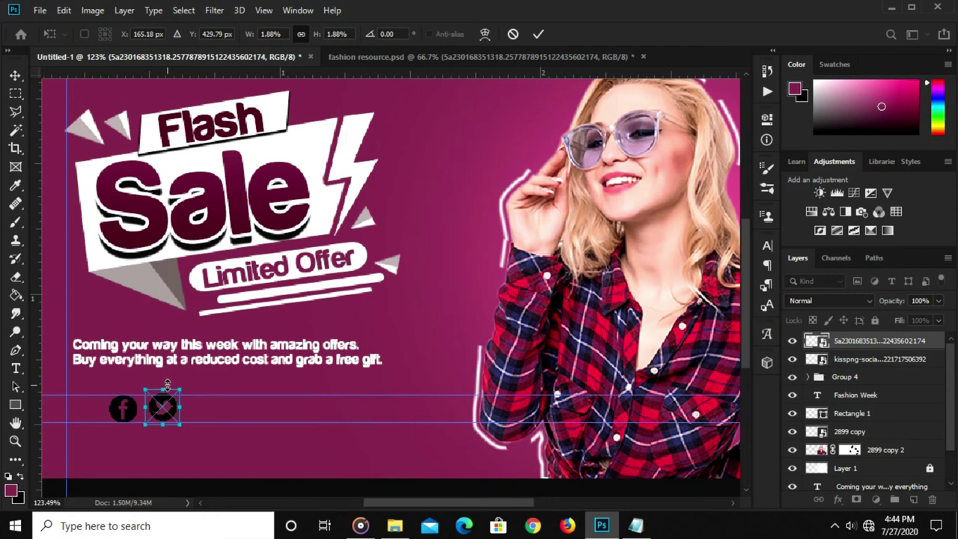
pyautogui.moveTo(170, 386); pyautogui.dragTo(171, 389)
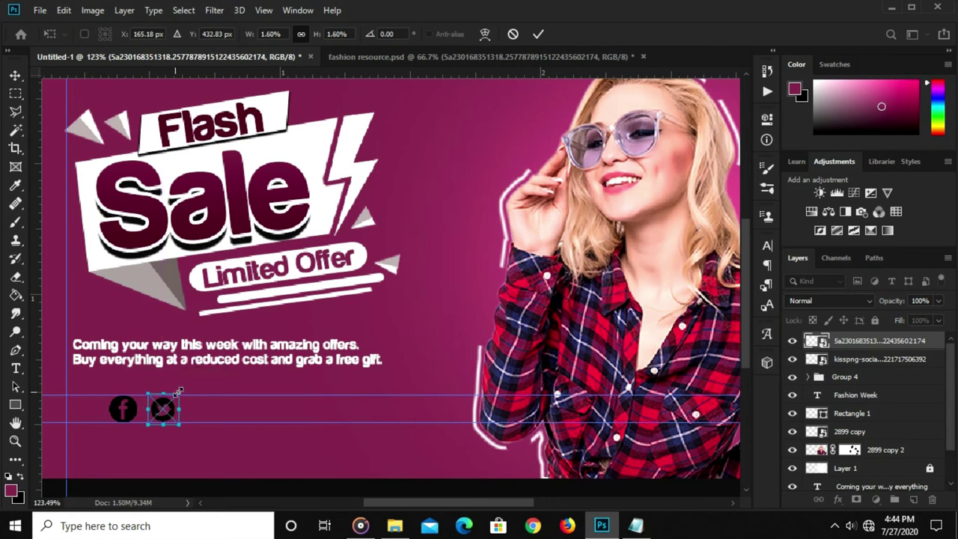
pyautogui.press('Return')
pyautogui.click(272, 389)
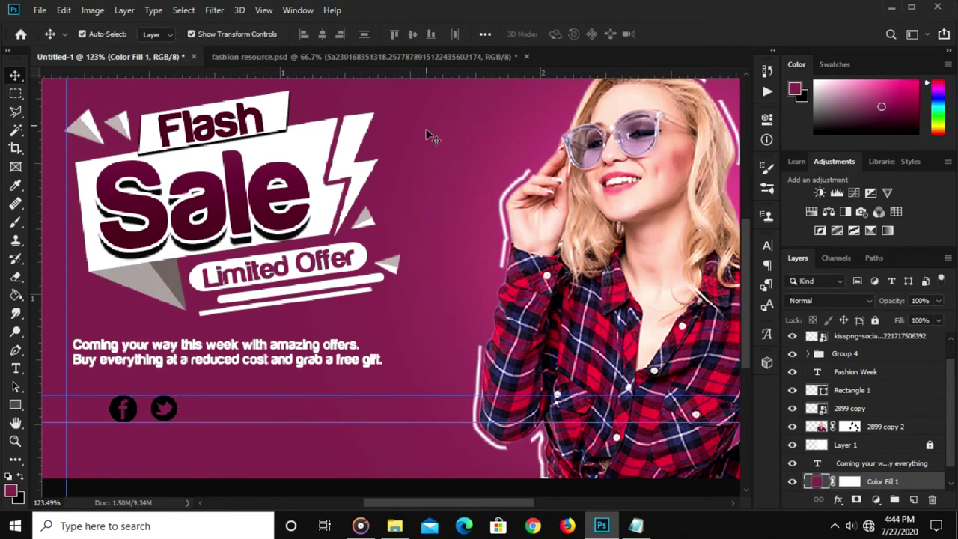
pyautogui.click(427, 57)
# Bring the Instagram icon into the banner and move its layer to the top.
pyautogui.click(792, 414)
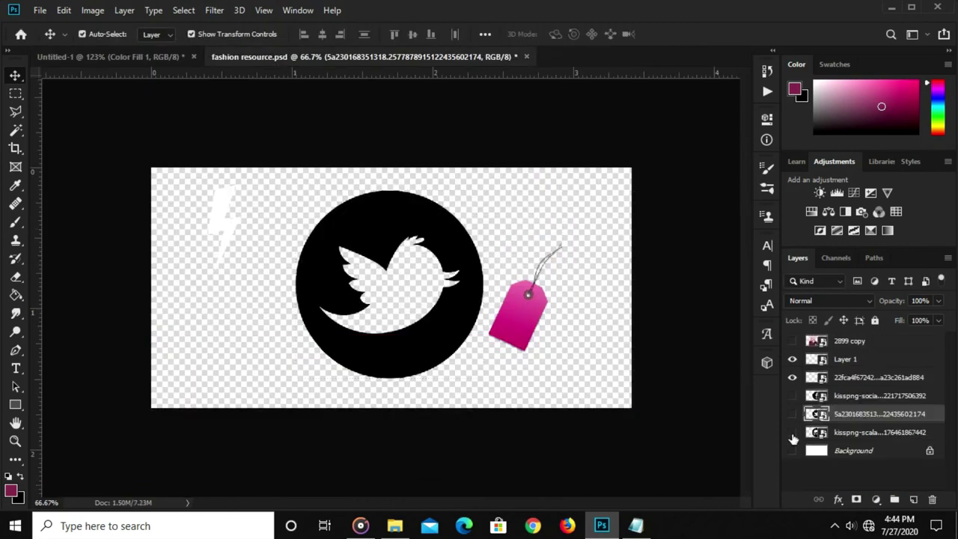
pyautogui.click(792, 432)
pyautogui.keyDown('ctrl'); pyautogui.click(364, 239); pyautogui.keyUp('ctrl')
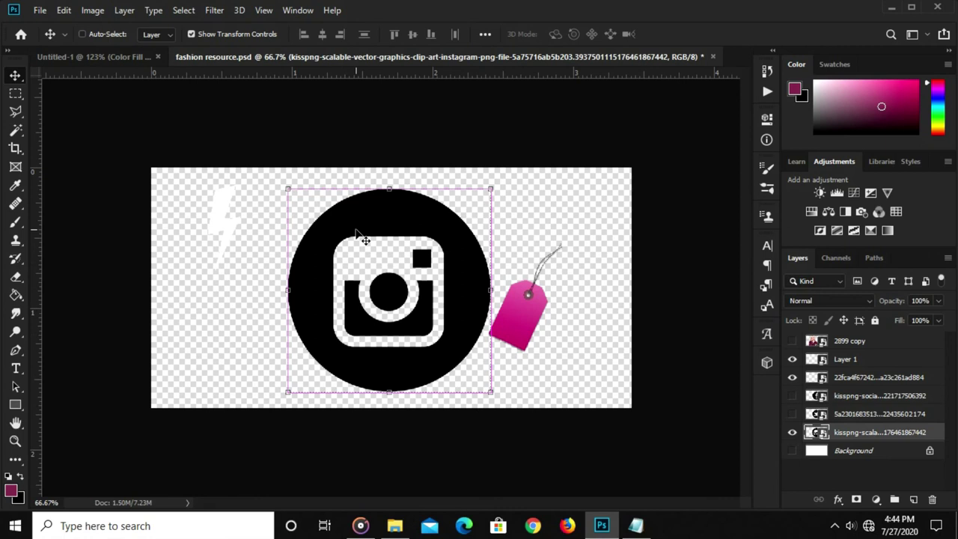
pyautogui.moveTo(137, 105); pyautogui.dragTo(291, 380)
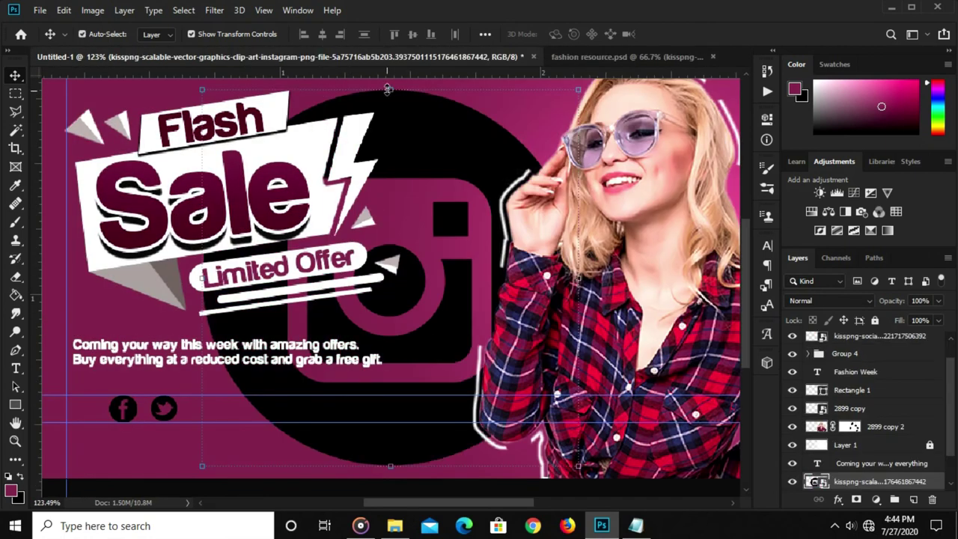
pyautogui.moveTo(842, 486)
pyautogui.mouseDown()
pyautogui.moveTo(848, 316)
pyautogui.moveTo(848, 333)
pyautogui.mouseUp()
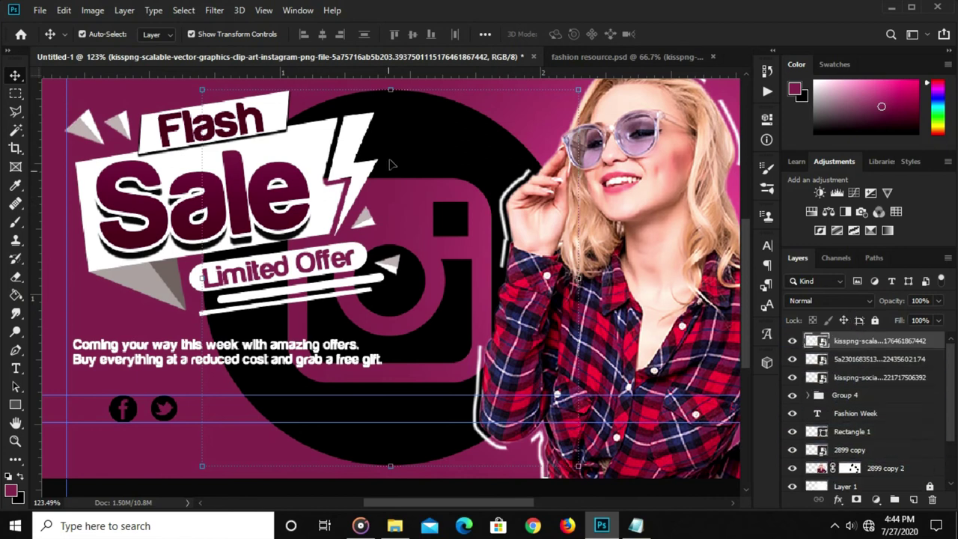
# Scale the Instagram icon to icon size at the lower left of the banner.
pyautogui.hotkey('ctrl', 't')
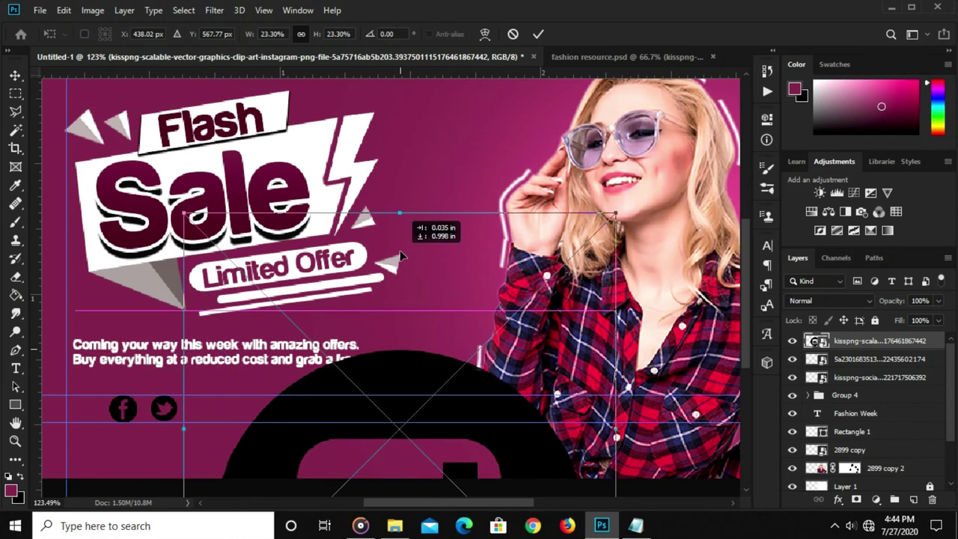
pyautogui.moveTo(391, 243); pyautogui.dragTo(401, 328)
pyautogui.moveTo(402, 128); pyautogui.dragTo(437, 299)
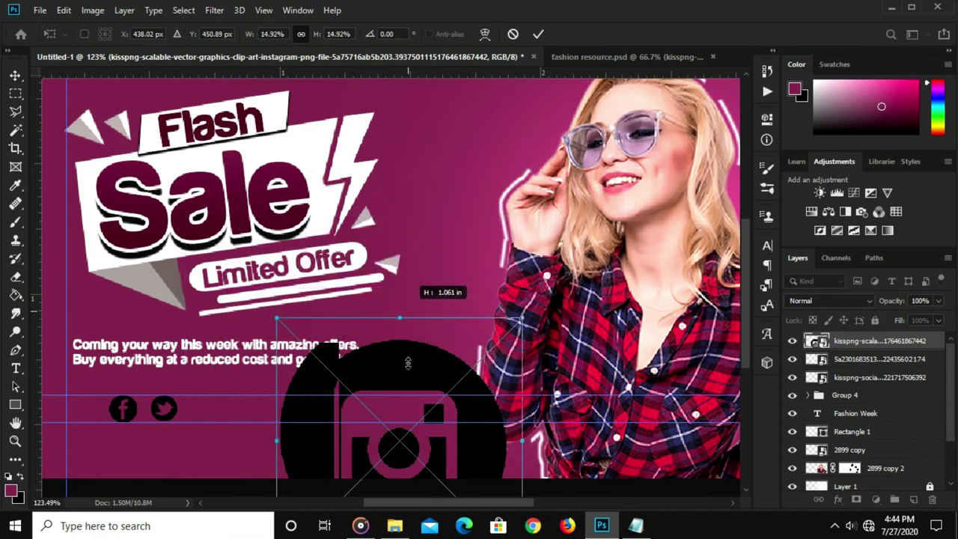
pyautogui.moveTo(359, 374); pyautogui.dragTo(80, 338)
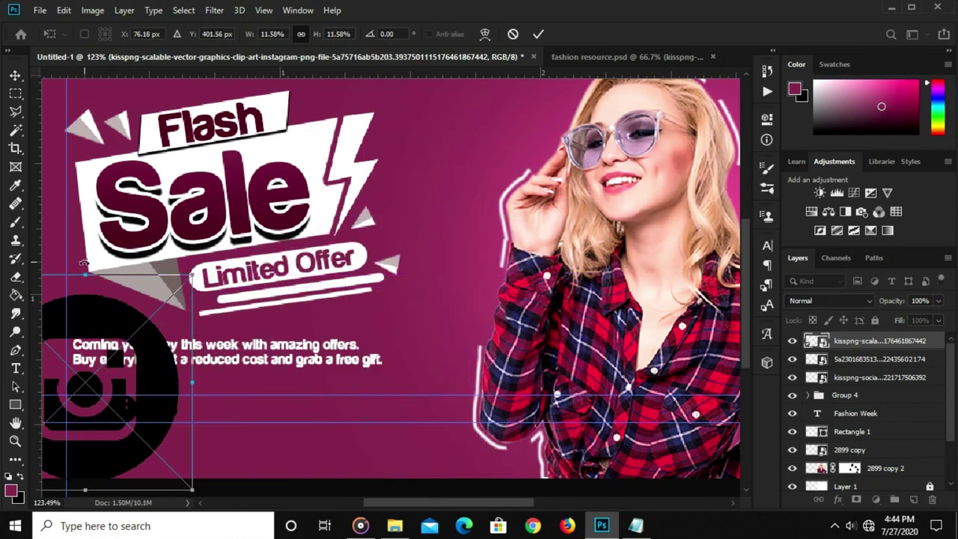
pyautogui.moveTo(84, 271)
pyautogui.mouseDown()
pyautogui.moveTo(94, 450)
pyautogui.moveTo(79, 410)
pyautogui.moveTo(91, 386)
pyautogui.moveTo(103, 389)
pyautogui.mouseUp()
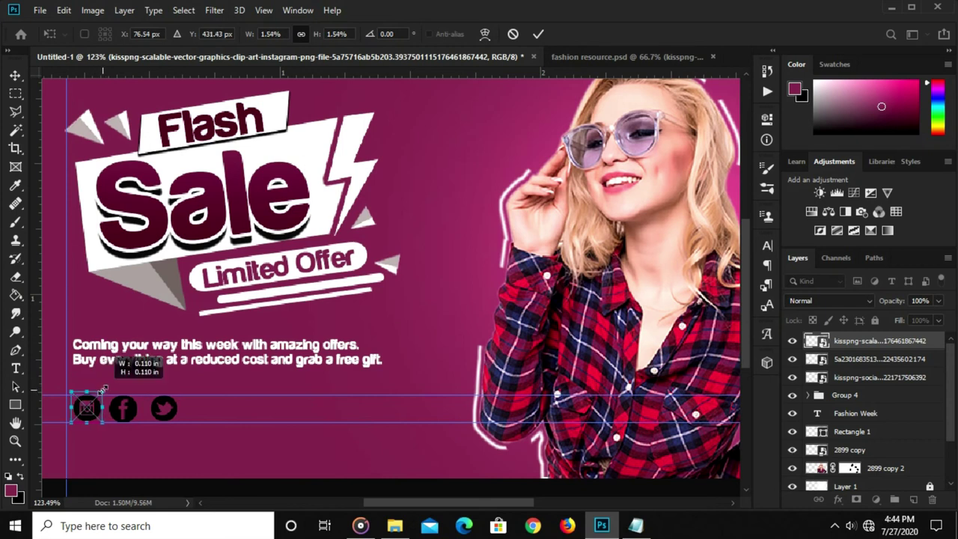
pyautogui.press('Left')
pyautogui.press('Left')
pyautogui.press('Left')
pyautogui.press('Left')
pyautogui.press('Left')
pyautogui.press('Left')
pyautogui.press('Left')
pyautogui.press('Left')
pyautogui.press('Return')
# Line up Facebook and Twitter in a tight row beside Instagram.
pyautogui.moveTo(128, 410); pyautogui.dragTo(115, 410)
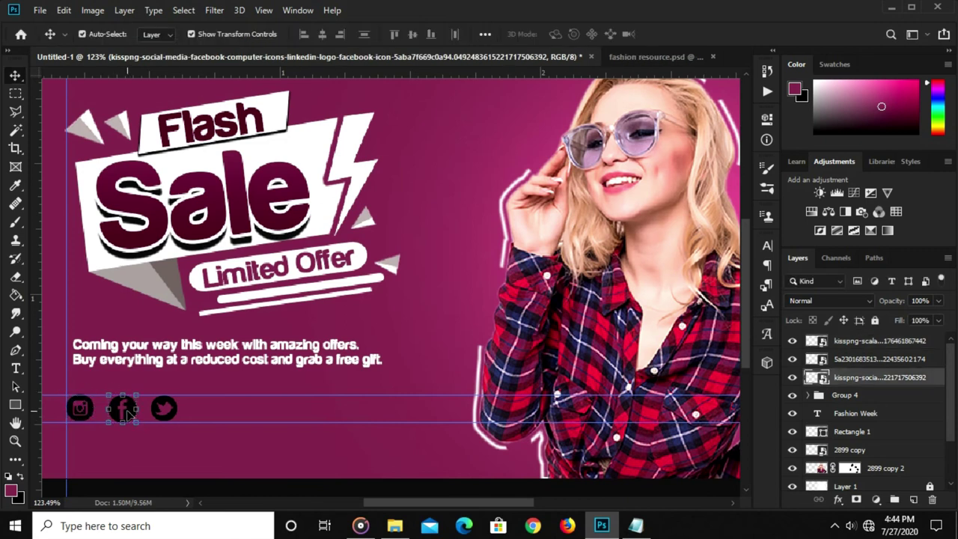
pyautogui.click(163, 411)
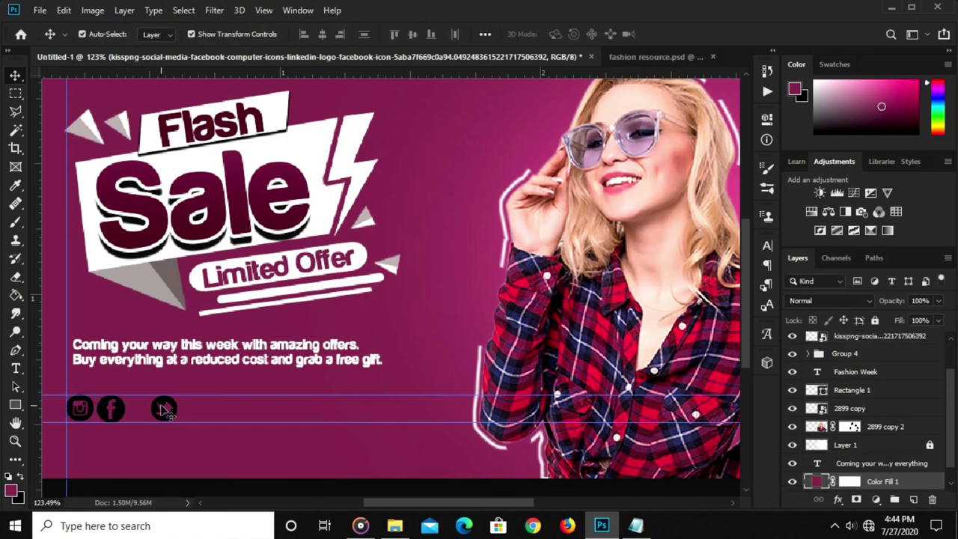
pyautogui.click(170, 409)
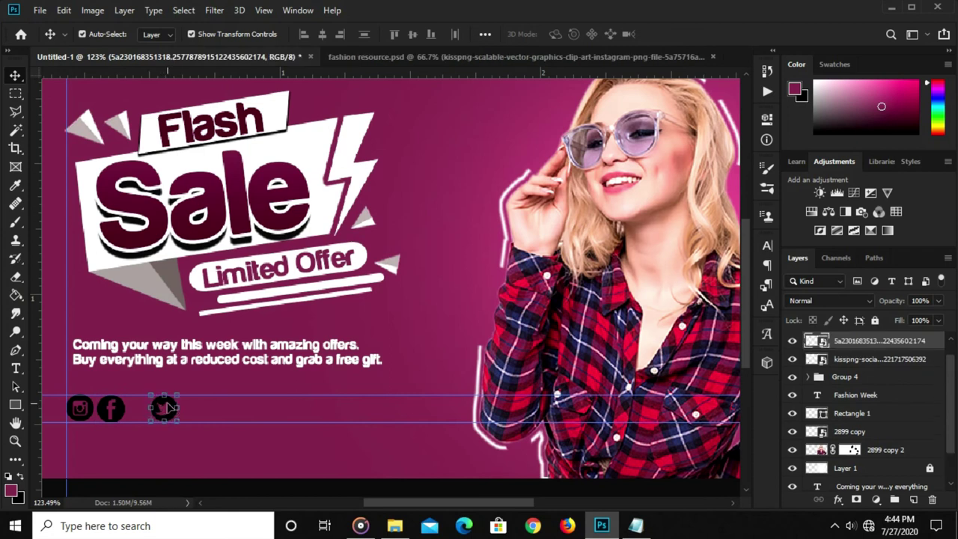
pyautogui.moveTo(168, 408); pyautogui.dragTo(147, 408)
pyautogui.click(111, 412)
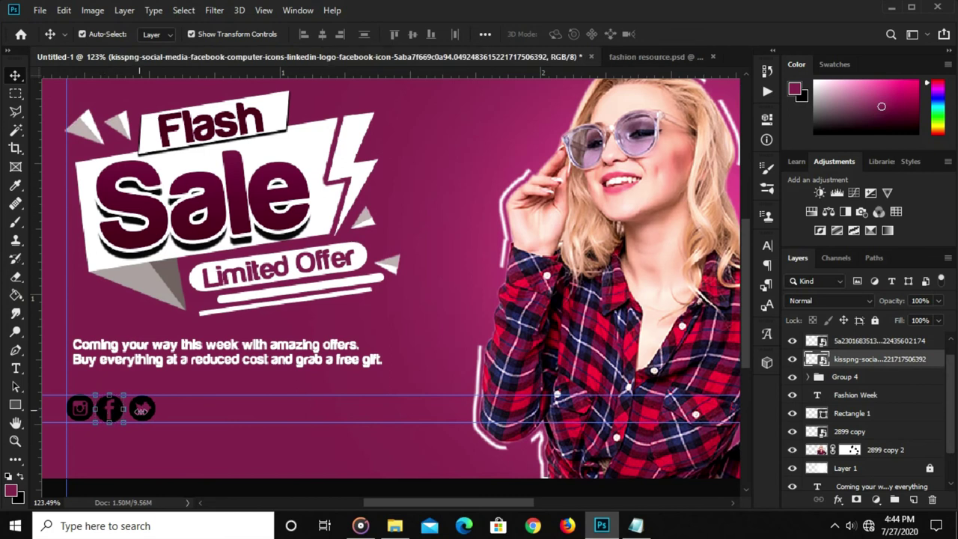
pyautogui.click(153, 416)
pyautogui.moveTo(153, 414); pyautogui.dragTo(151, 412)
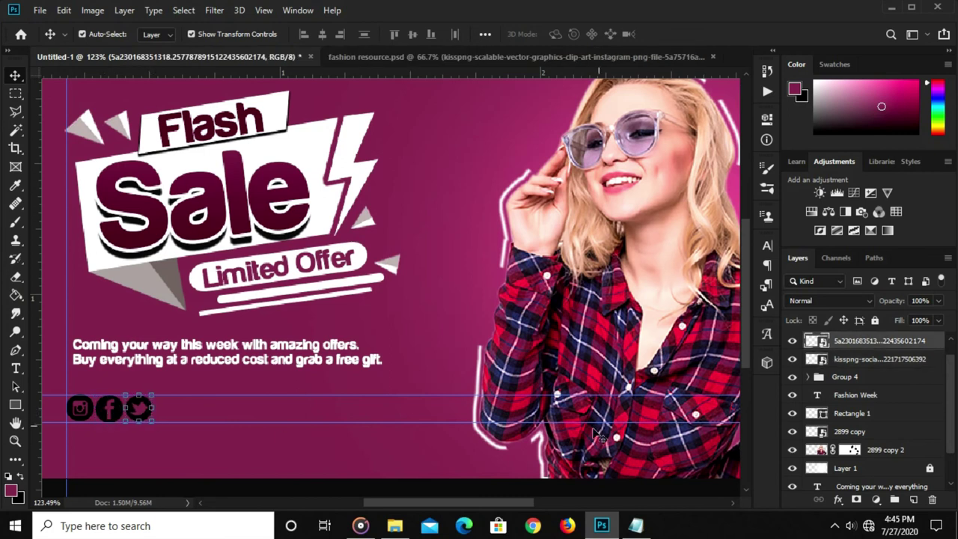
# Group the three social icon layers as Group 5 and open its Blending Options.
pyautogui.scroll(1, 874, 341)
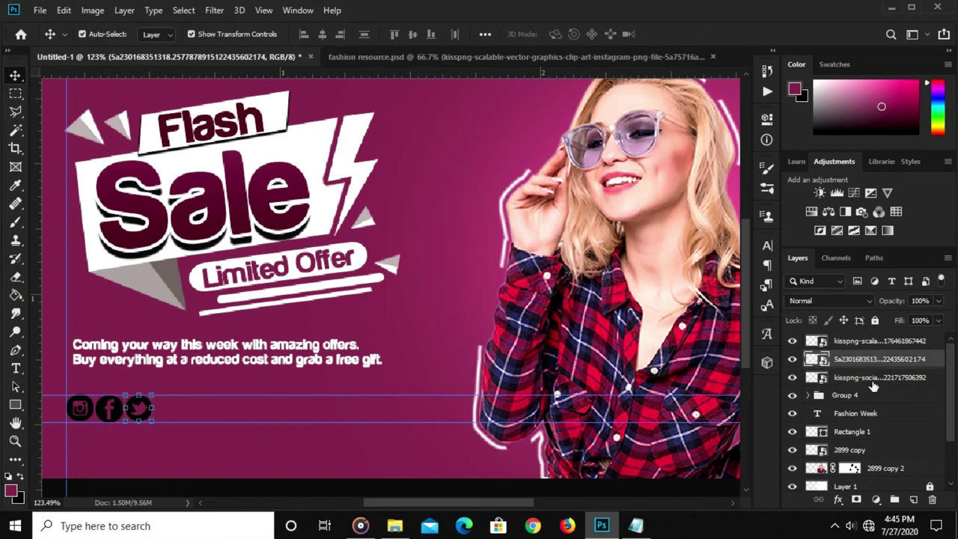
pyautogui.click(873, 378)
pyautogui.keyDown('shift'); pyautogui.click(874, 341); pyautogui.keyUp('shift')
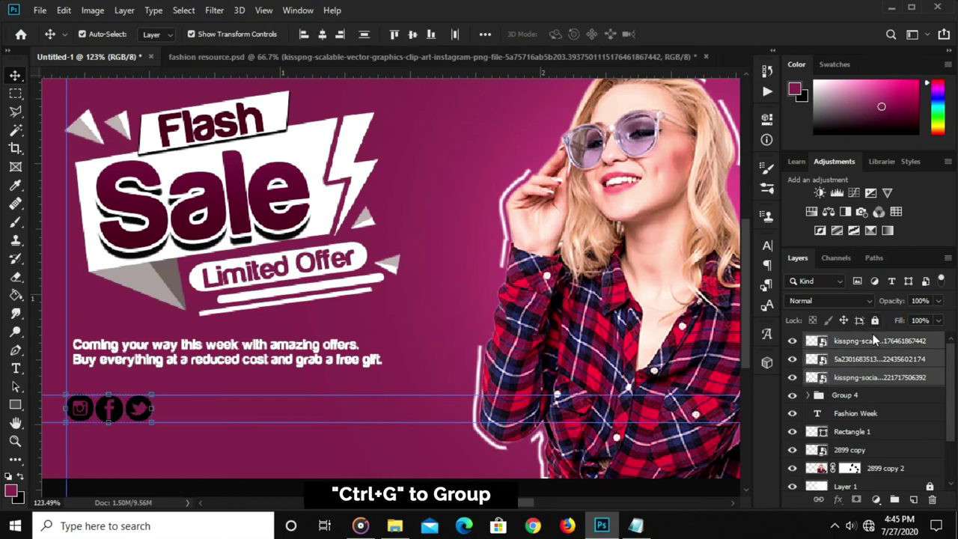
pyautogui.hotkey('ctrl', 'g')
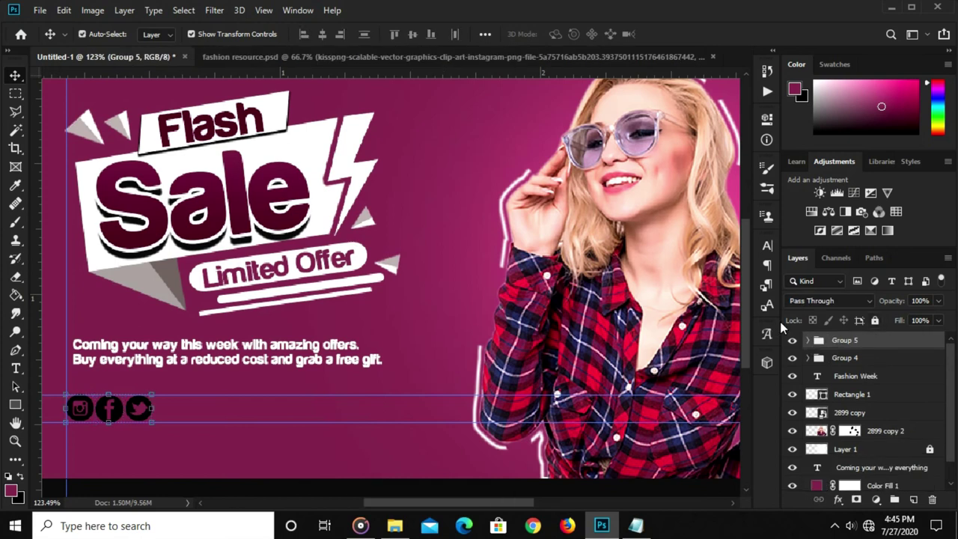
pyautogui.click(792, 340)
pyautogui.click(792, 340)
pyautogui.click(838, 499)
pyautogui.click(503, 346)
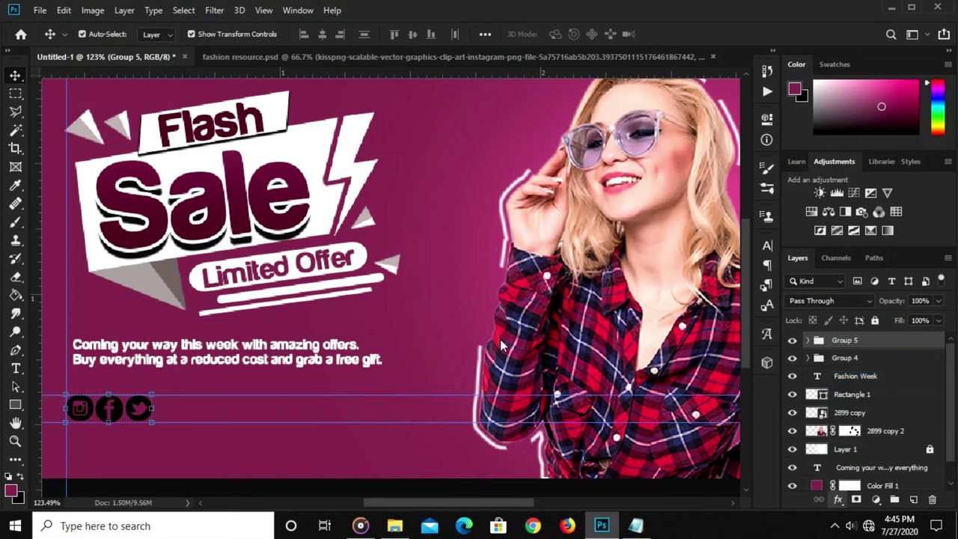
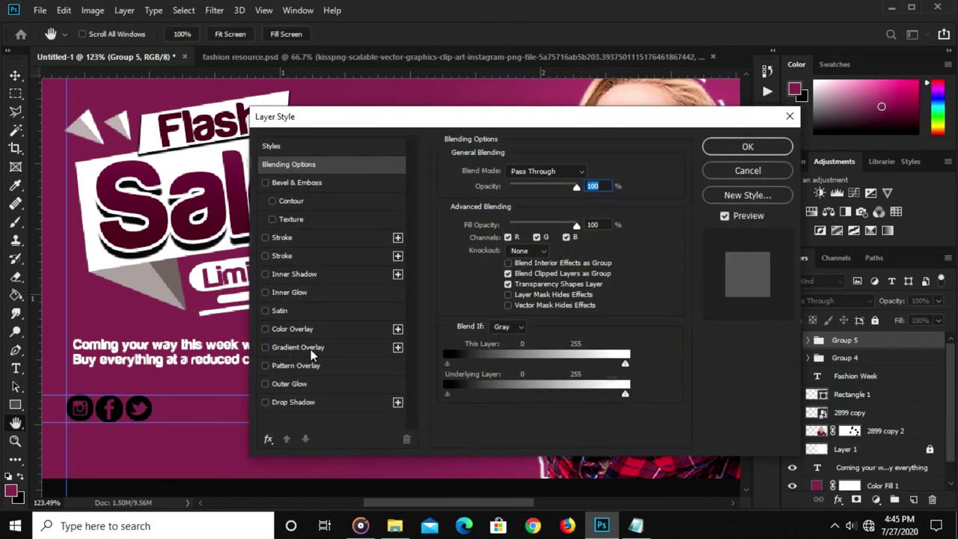
# Give the social icons group (Group 5) a white Color Overlay.
pyautogui.click(315, 331)
pyautogui.click(588, 174)
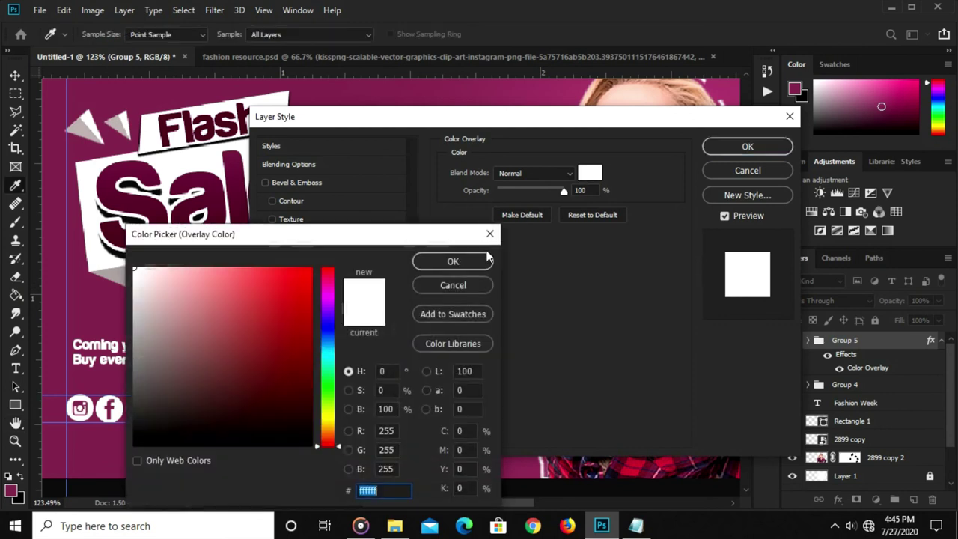
pyautogui.click(429, 260)
pyautogui.click(711, 147)
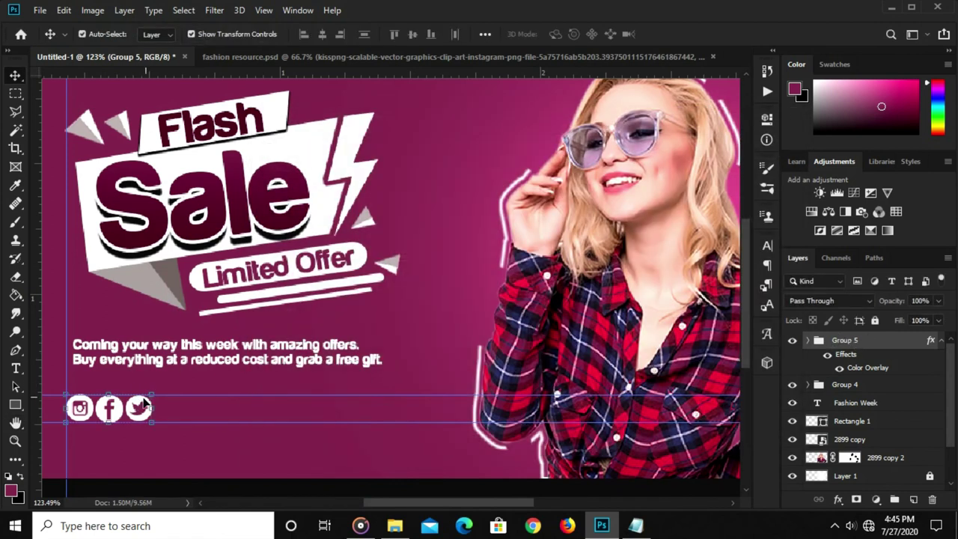
# Scale the social icons down slightly and nudge them up.
pyautogui.hotkey('ctrl', 't')
pyautogui.moveTo(152, 392); pyautogui.dragTo(140, 404)
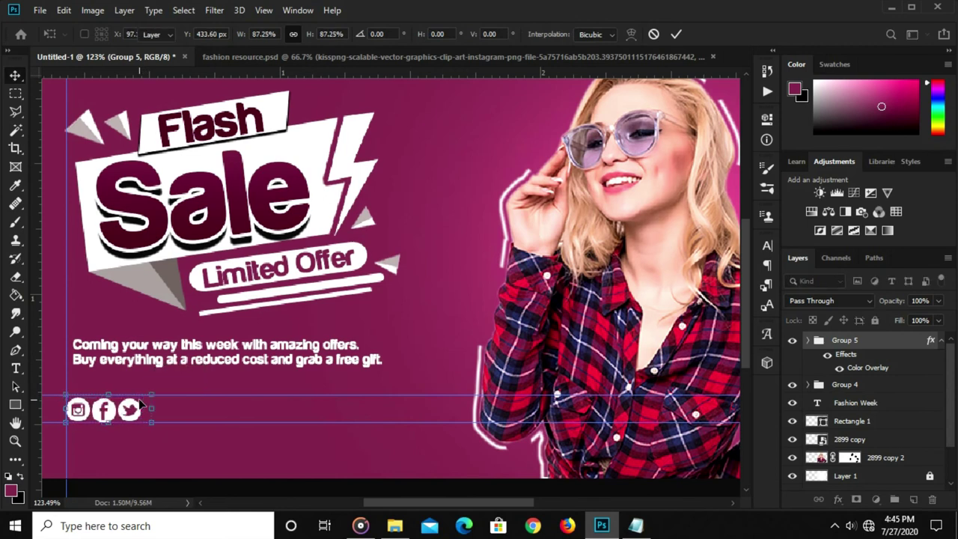
pyautogui.press('Return')
pyautogui.press('Up')
pyautogui.press('Up')
pyautogui.press('Up')
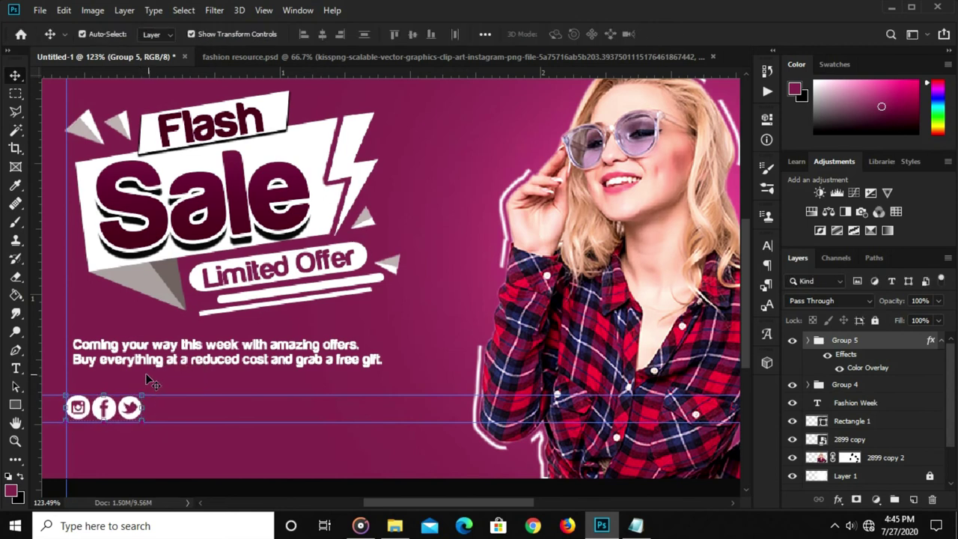
# Clear all guides from the banner and nudge the icons up a few more pixels.
pyautogui.click(263, 10)
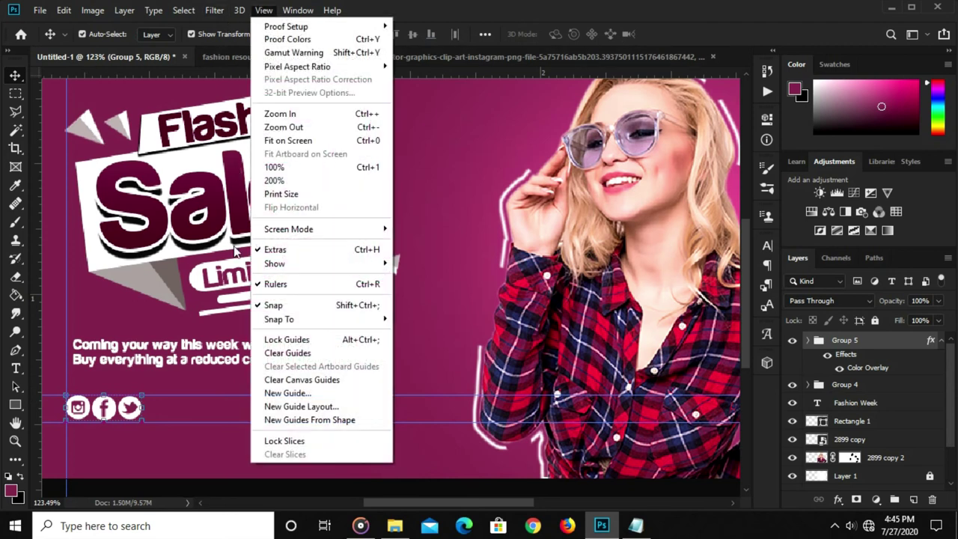
pyautogui.click(247, 358)
pyautogui.scroll(-1, 276, 393)
pyautogui.scroll(-1, 277, 395)
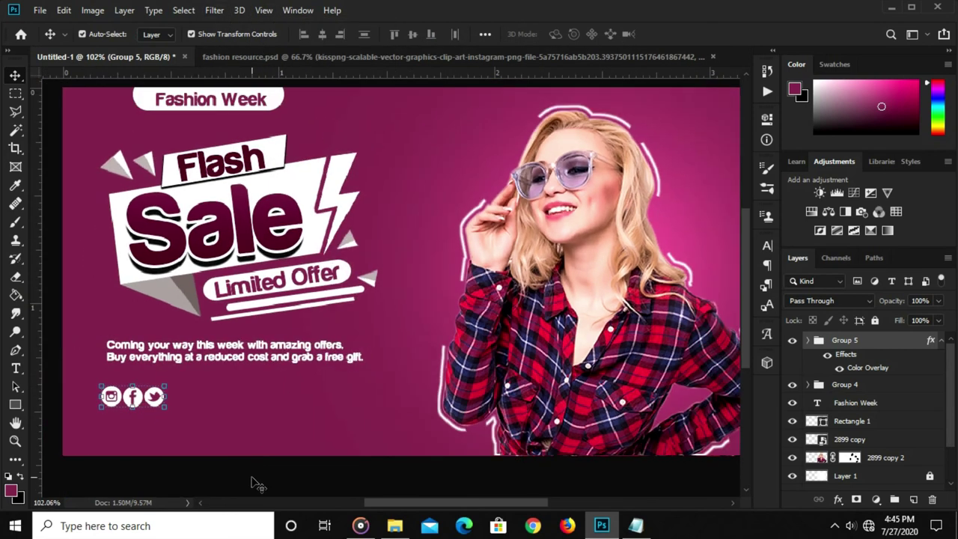
pyautogui.click(252, 483)
pyautogui.click(845, 343)
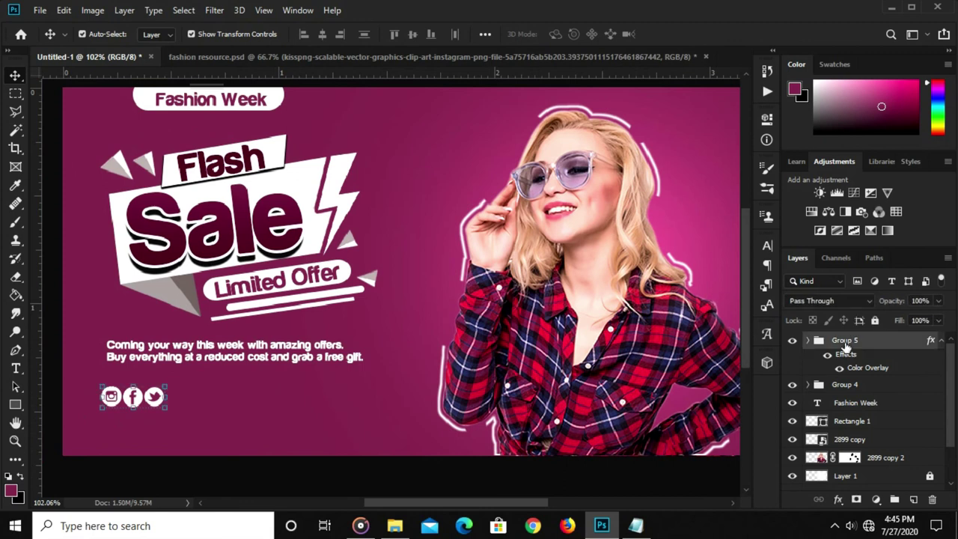
pyautogui.press('Up')
pyautogui.press('Up')
pyautogui.press('Up')
pyautogui.press('Up')
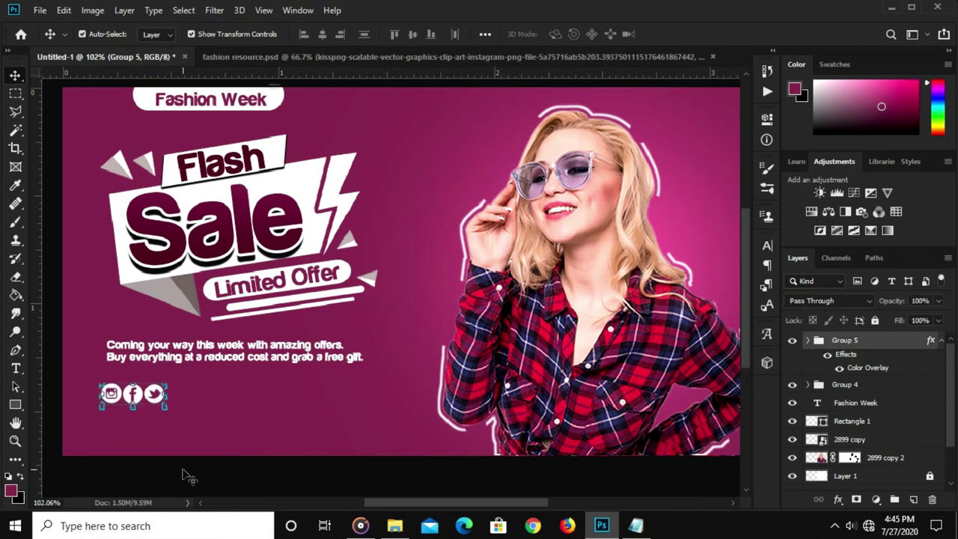
pyautogui.click(184, 474)
# Draw a wide rounded-corner rectangle below the social icons.
pyautogui.click(15, 409)
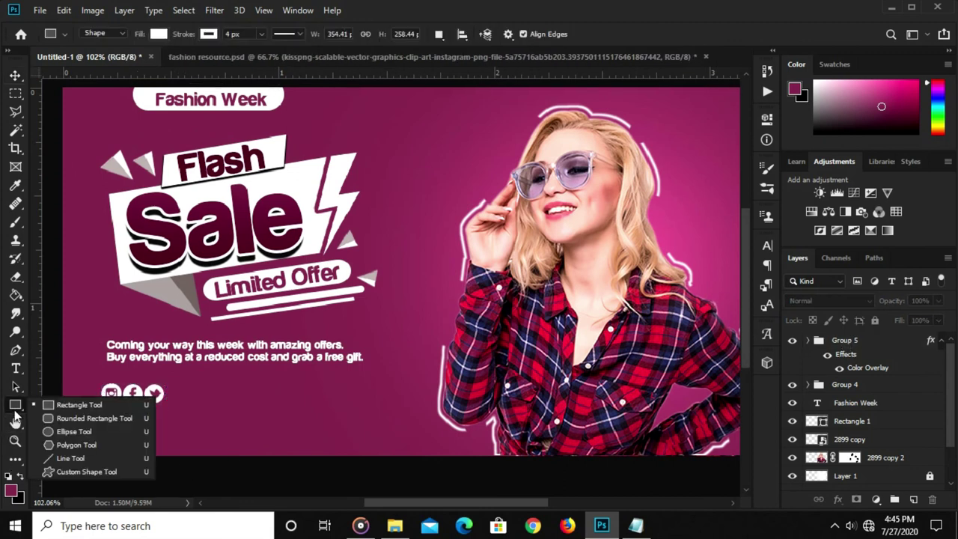
pyautogui.click(71, 402)
pyautogui.moveTo(101, 416)
pyautogui.mouseDown()
pyautogui.moveTo(238, 434)
pyautogui.moveTo(221, 439)
pyautogui.mouseUp()
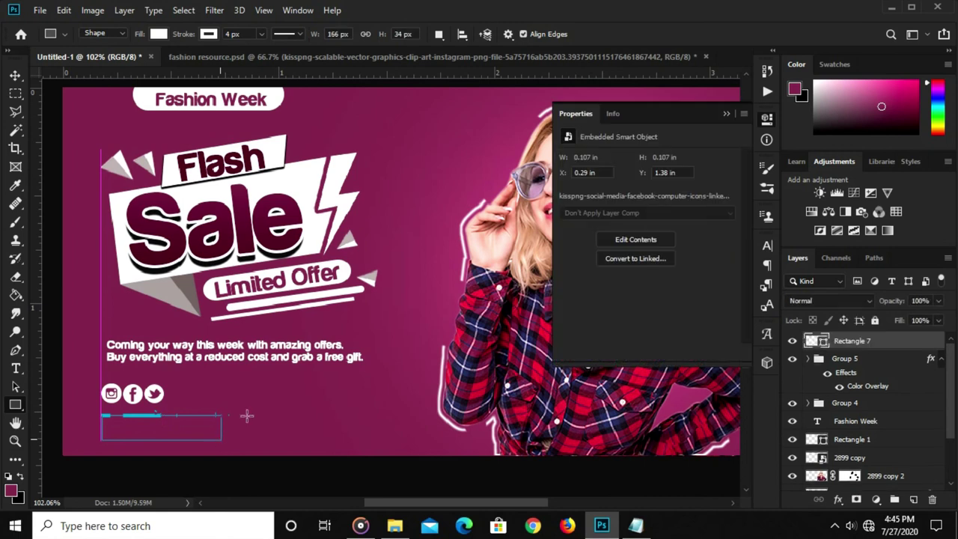
pyautogui.moveTo(685, 256); pyautogui.dragTo(731, 275)
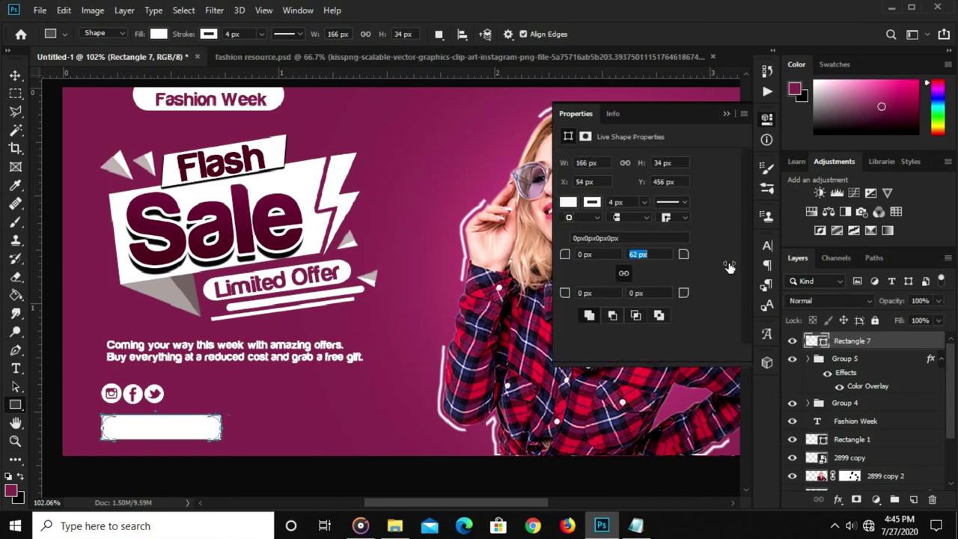
pyautogui.click(726, 114)
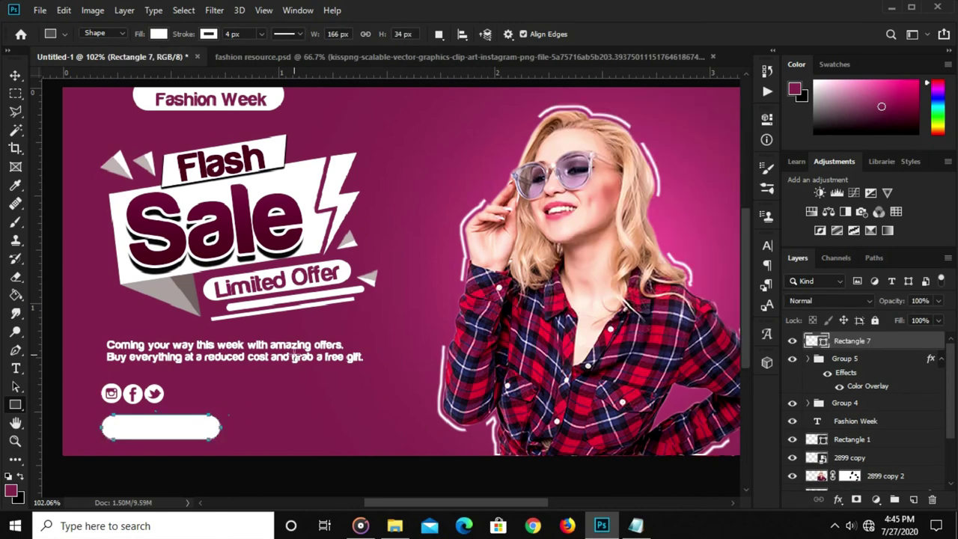
# Duplicate the 'Coming your way' body text below the button and retype it as 'Shop Now'.
pyautogui.press('v')
pyautogui.click(247, 359)
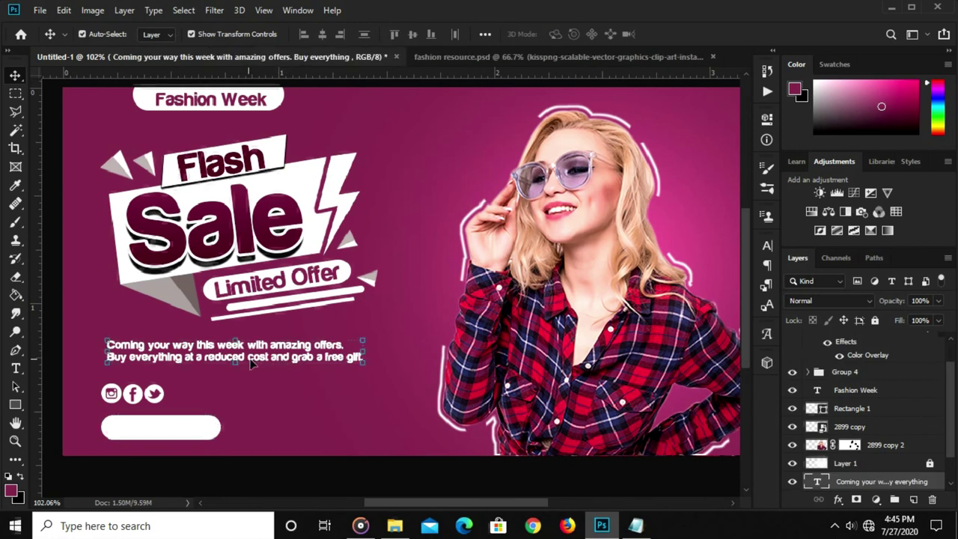
pyautogui.moveTo(262, 359); pyautogui.dragTo(395, 425)
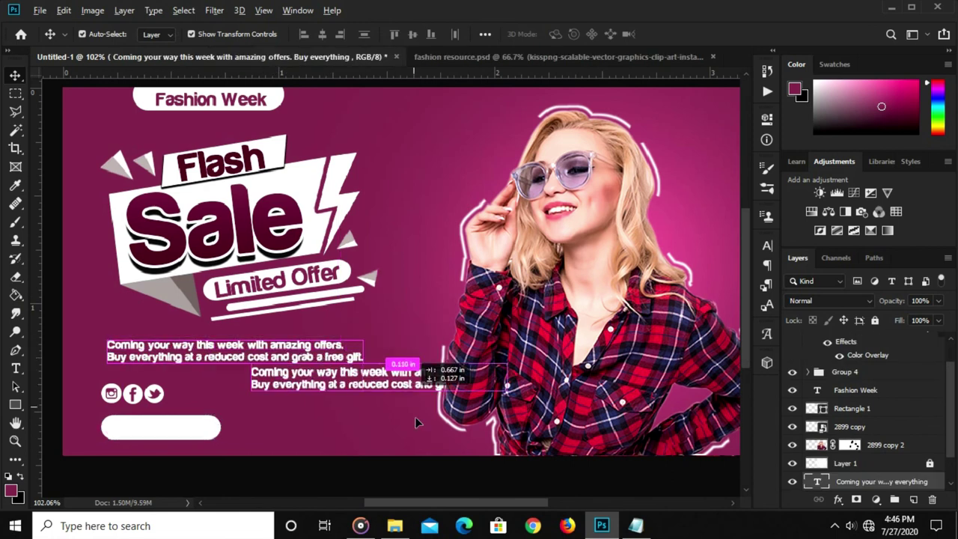
pyautogui.click(15, 368)
pyautogui.click(322, 418)
pyautogui.click(322, 419)
pyautogui.hotkey('ctrl', 'a')
pyautogui.write('Shop')
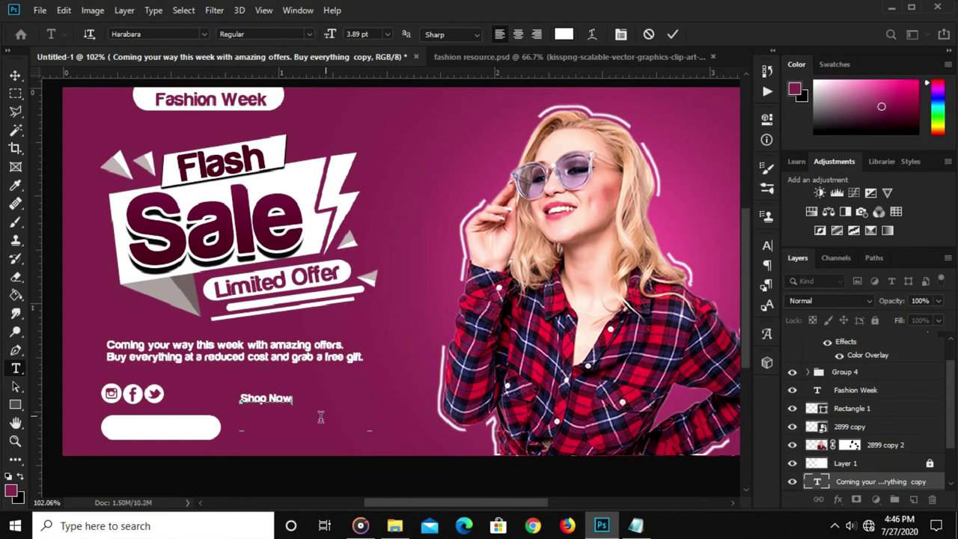
pyautogui.hotkey('ctrl', 'Return')
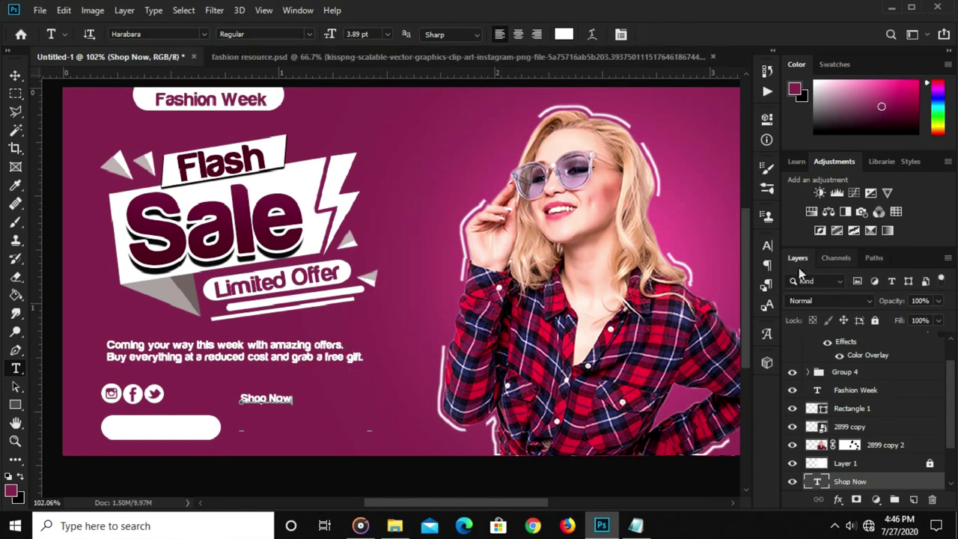
# Colour the Shop Now text dark maroon sampled from the word Sale.
pyautogui.click(766, 246)
pyautogui.click(717, 329)
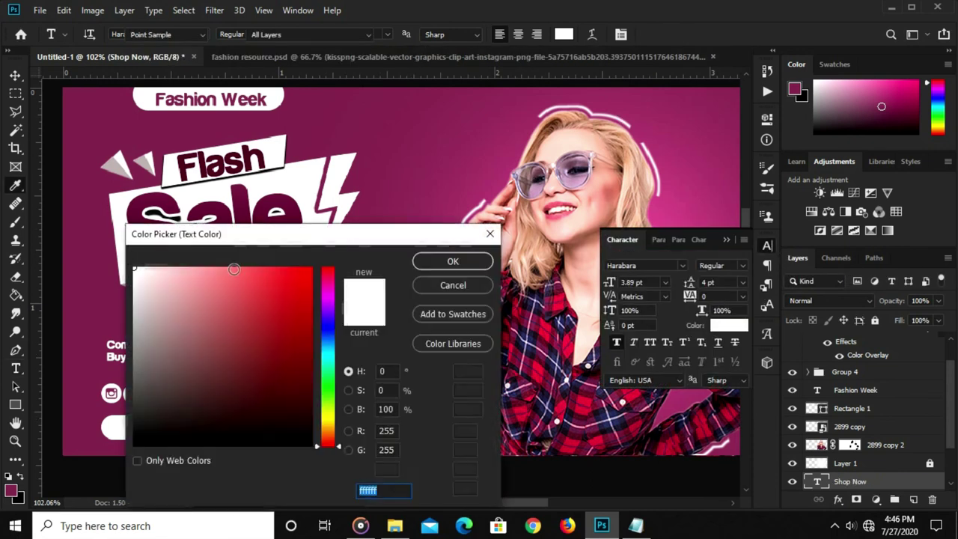
pyautogui.moveTo(238, 238); pyautogui.dragTo(245, 289)
pyautogui.click(253, 226)
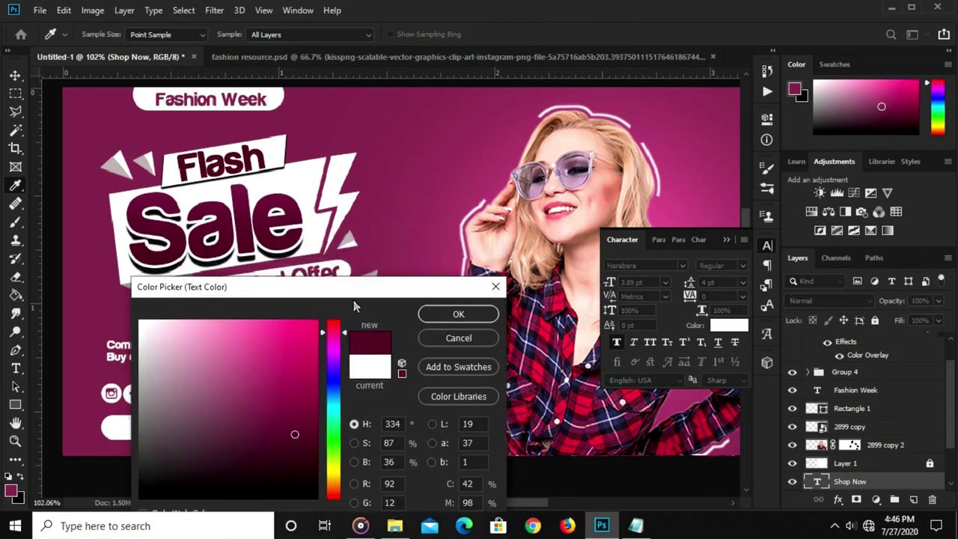
pyautogui.click(442, 312)
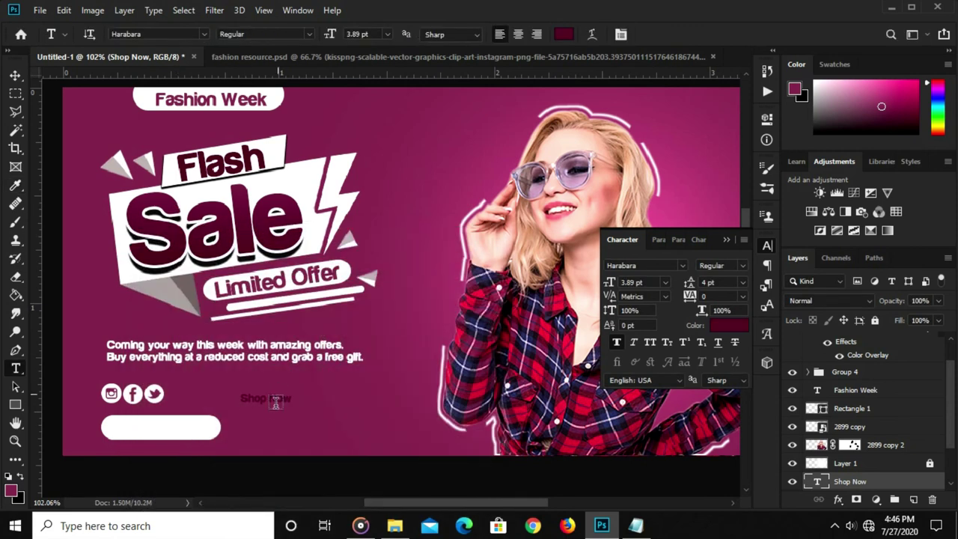
pyautogui.press('v')
pyautogui.hotkey('ctrl', 't')
# Resize the Shop Now text to about 7.51 pt so it fits inside the white button.
pyautogui.moveTo(266, 392)
pyautogui.mouseDown()
pyautogui.moveTo(275, 374)
pyautogui.moveTo(193, 436)
pyautogui.mouseUp()
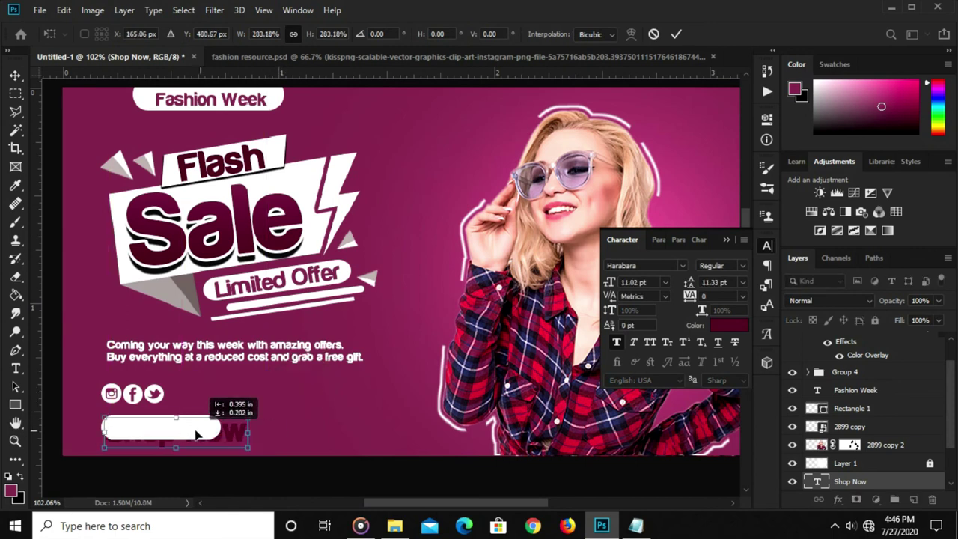
pyautogui.moveTo(858, 488)
pyautogui.mouseDown()
pyautogui.moveTo(865, 301)
pyautogui.moveTo(864, 334)
pyautogui.mouseUp()
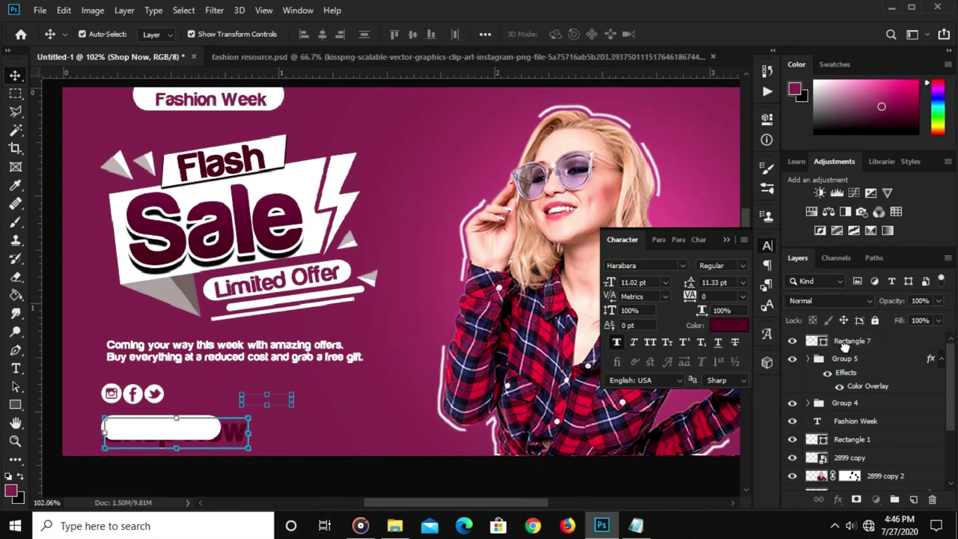
pyautogui.hotkey('ctrl', 't')
pyautogui.moveTo(248, 447)
pyautogui.mouseDown()
pyautogui.moveTo(212, 442)
pyautogui.moveTo(166, 416)
pyautogui.mouseUp()
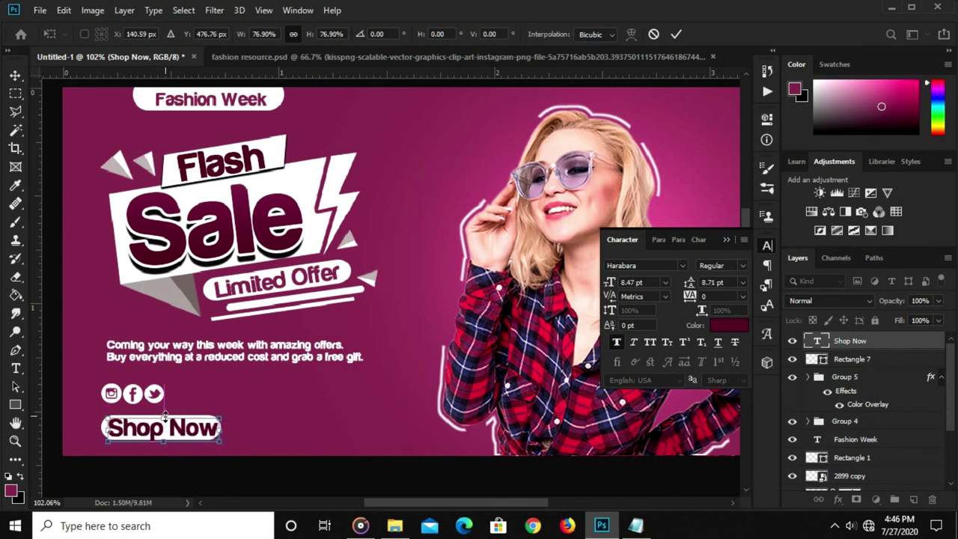
pyautogui.scroll(2, 164, 421)
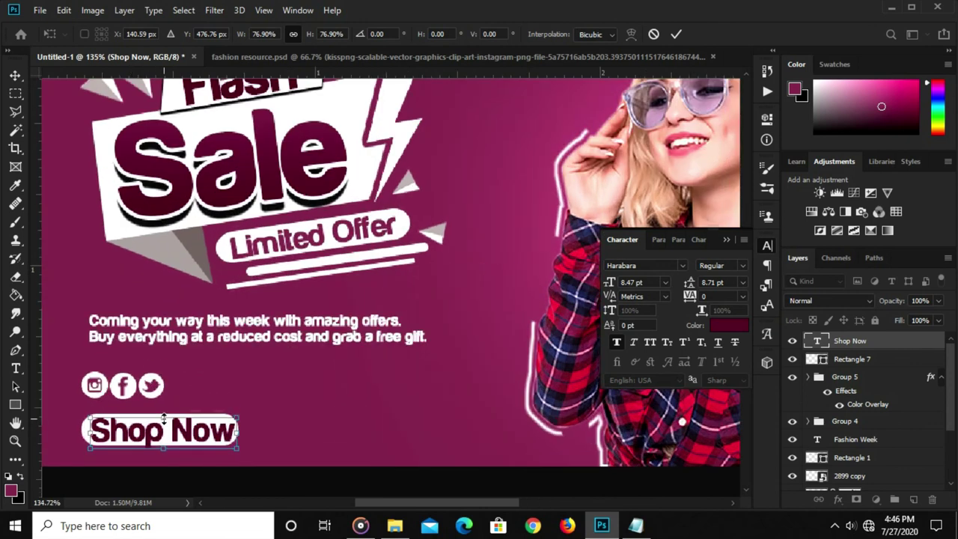
pyautogui.moveTo(168, 451); pyautogui.dragTo(172, 441)
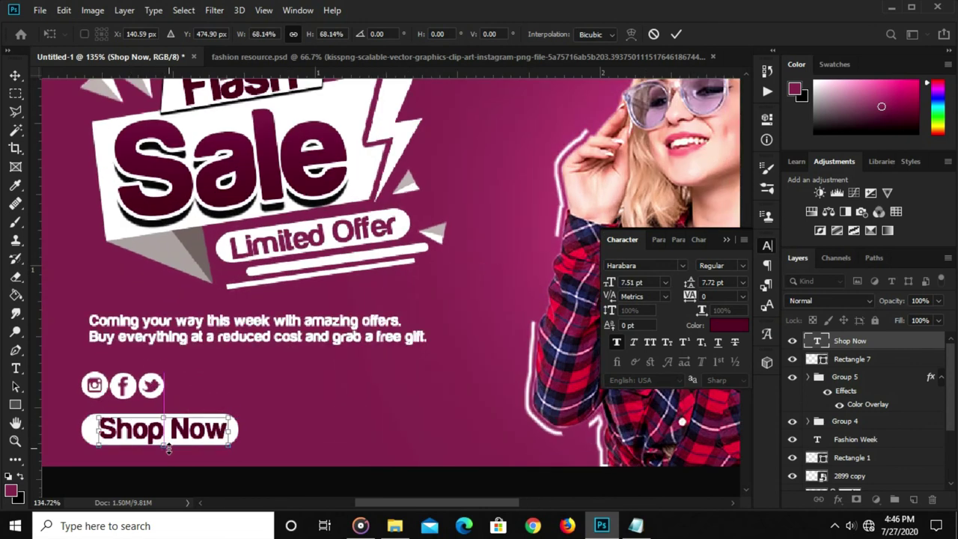
pyautogui.press('Return')
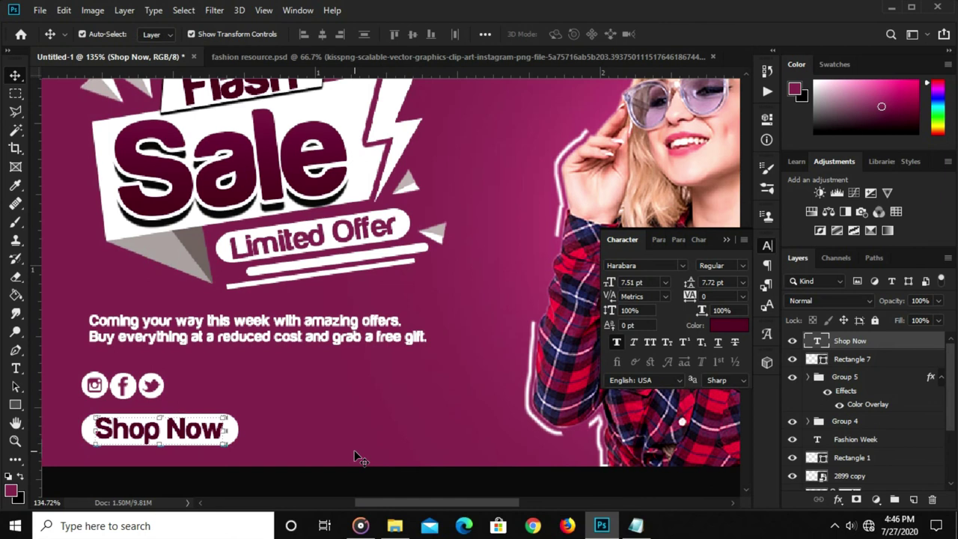
pyautogui.hotkey('ctrl', '1')
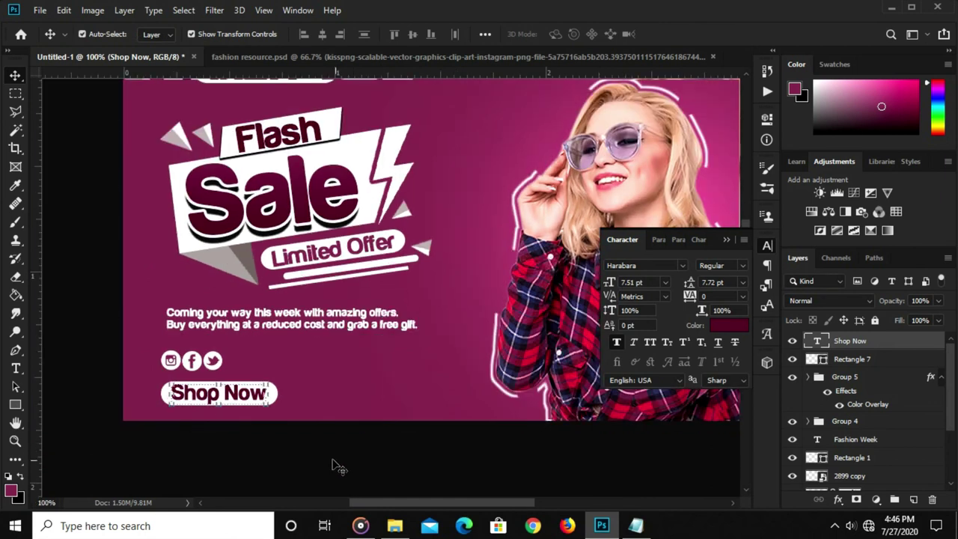
# Nudge the social icons group (Group 5) slightly upward.
pyautogui.click(334, 464)
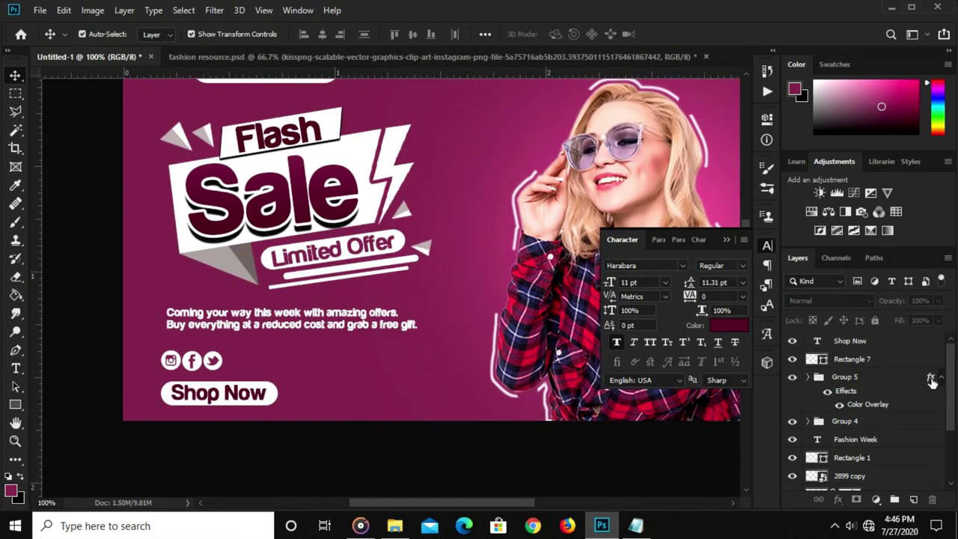
pyautogui.click(872, 377)
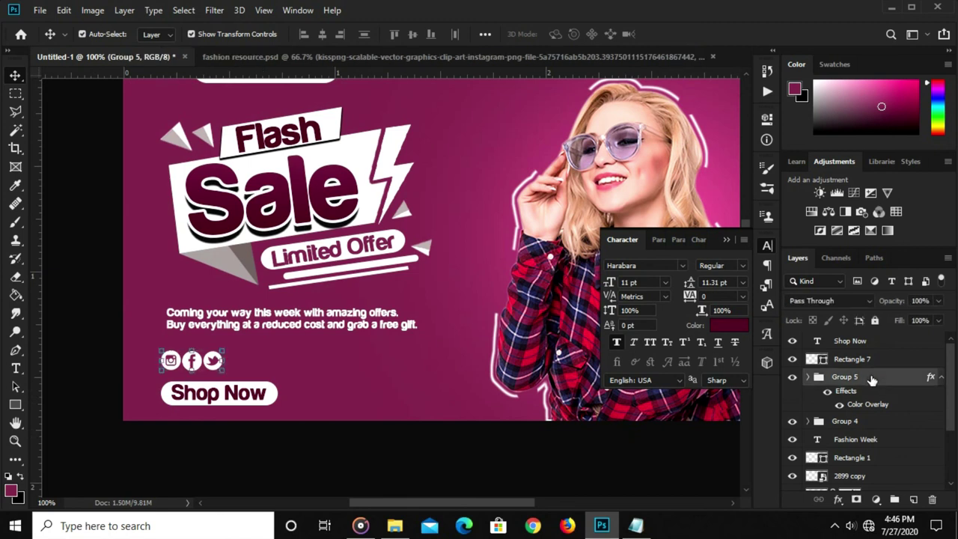
pyautogui.click(861, 424)
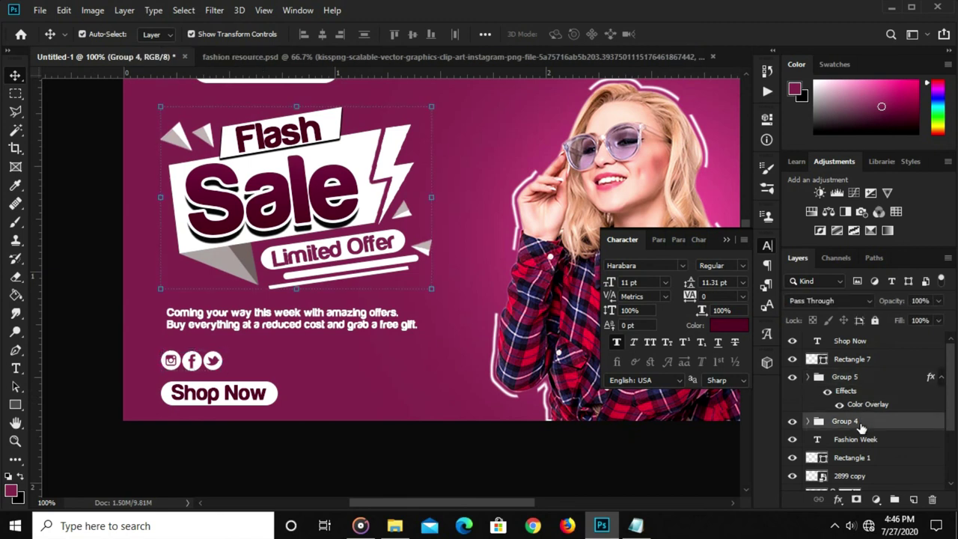
pyautogui.click(866, 378)
pyautogui.press('Up')
pyautogui.press('Up')
pyautogui.press('Up')
pyautogui.press('Up')
pyautogui.press('Up')
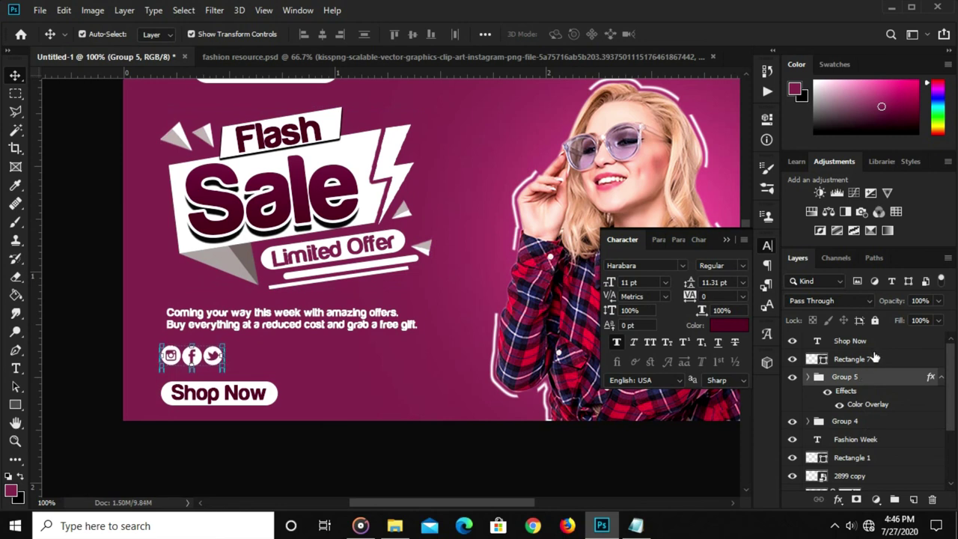
# Select the Shop Now button shape and label together, then fit the banner on screen.
pyautogui.click(872, 360)
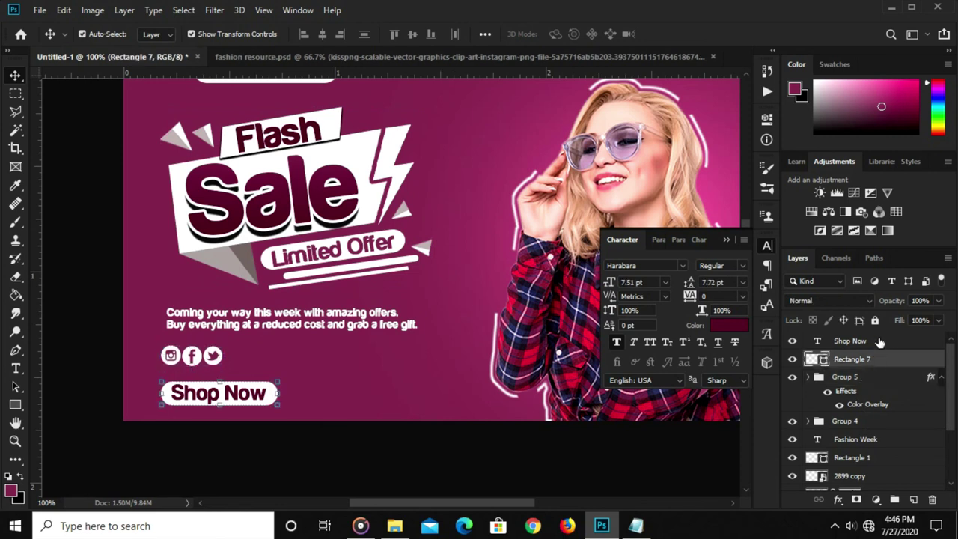
pyautogui.keyDown('ctrl'); pyautogui.click(879, 342); pyautogui.keyUp('ctrl')
pyautogui.click(573, 431)
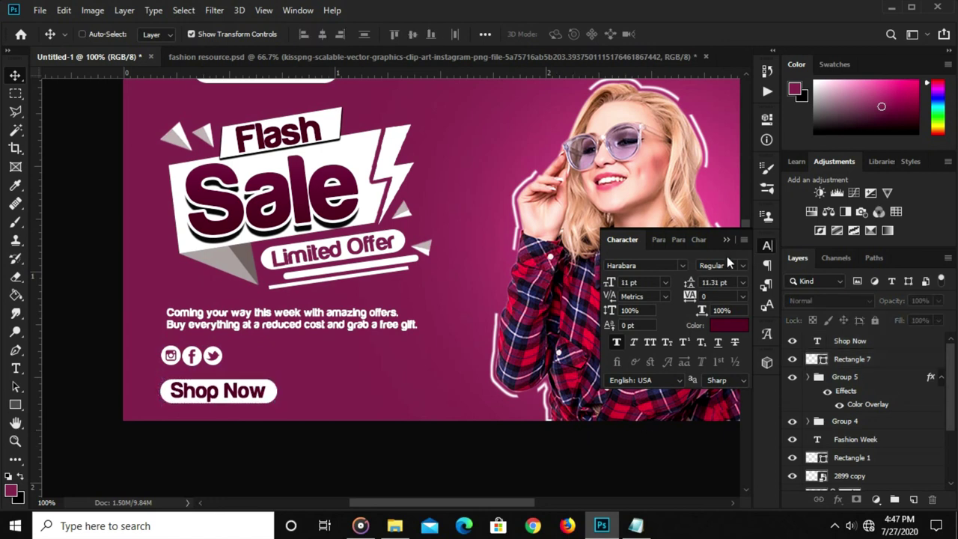
pyautogui.hotkey('ctrl', '-')
pyautogui.click(726, 240)
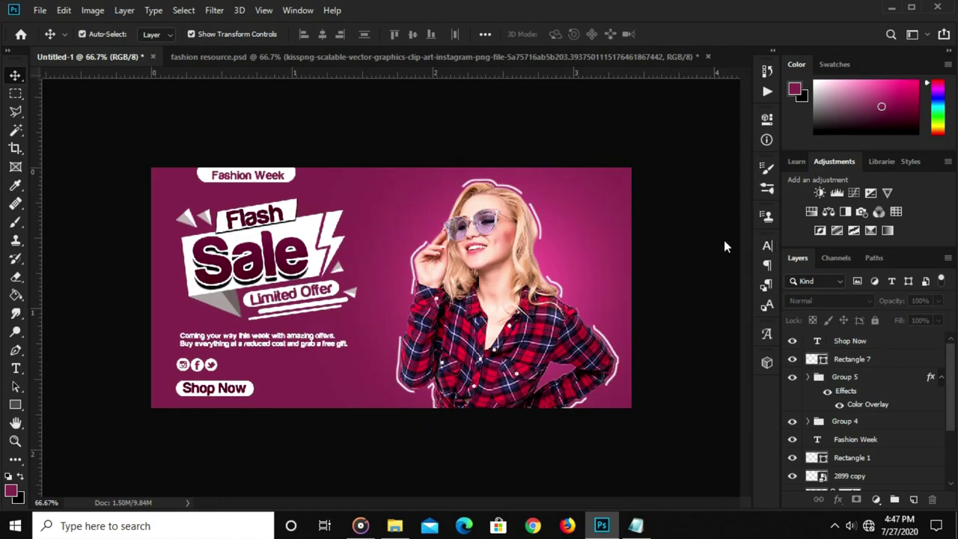
pyautogui.hotkey('ctrl', '0')
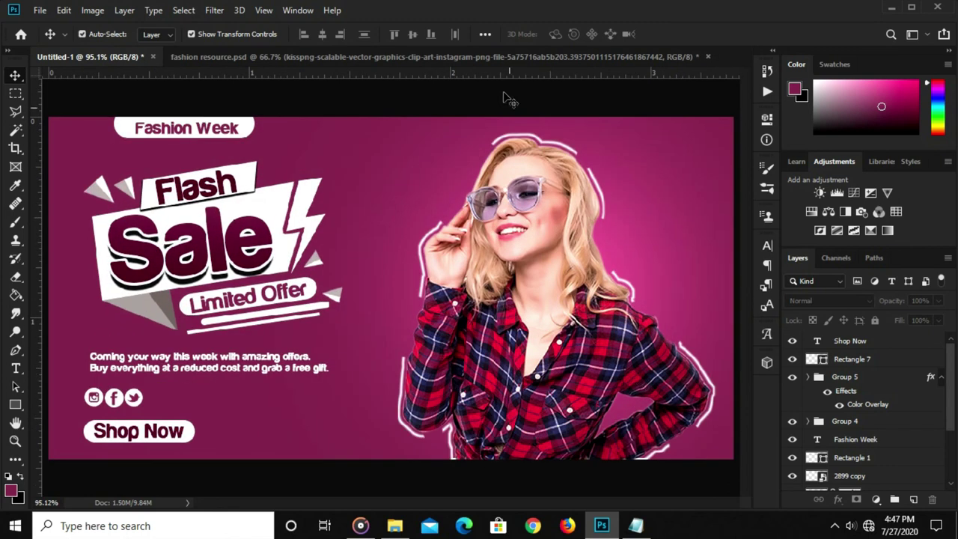
# Drag the pink price tag layer from fashion resource.psd into the banner.
pyautogui.click(507, 59)
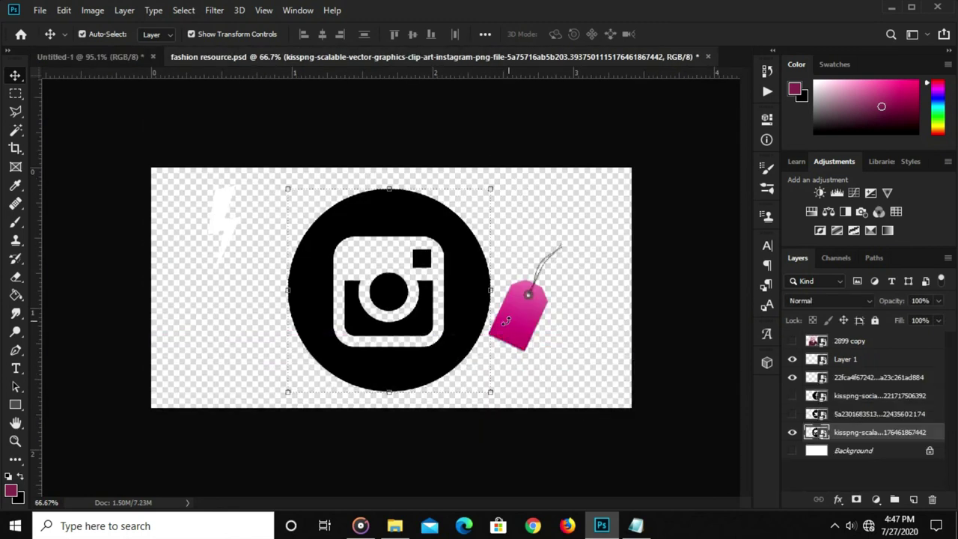
pyautogui.click(511, 321)
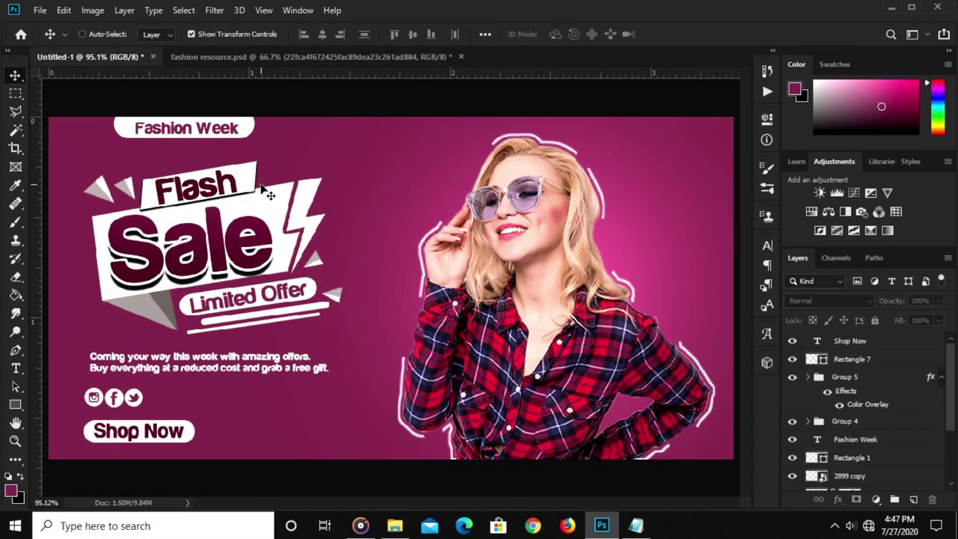
pyautogui.moveTo(117, 59)
pyautogui.mouseDown()
pyautogui.moveTo(392, 295)
pyautogui.moveTo(682, 186)
pyautogui.mouseUp()
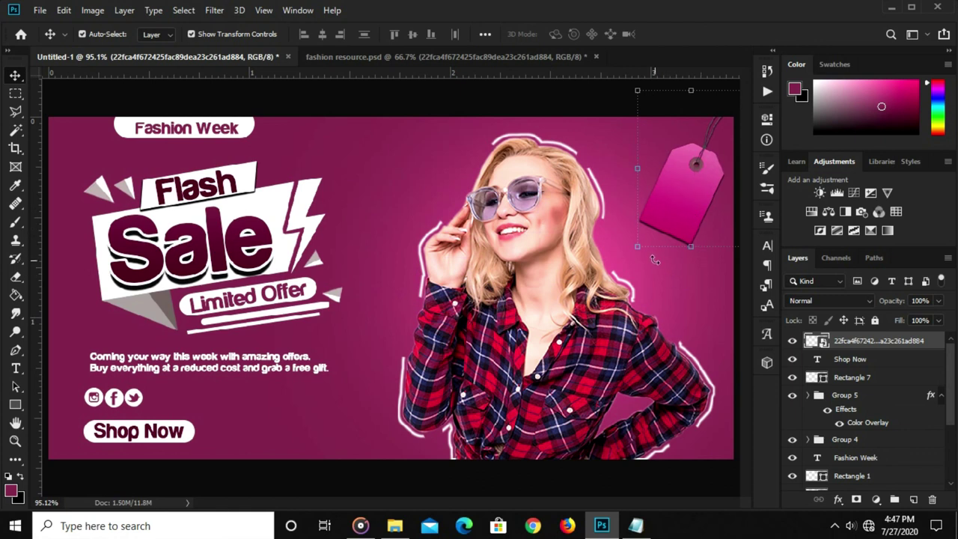
pyautogui.hotkey('ctrl', 't')
pyautogui.hotkey('ctrl', '-')
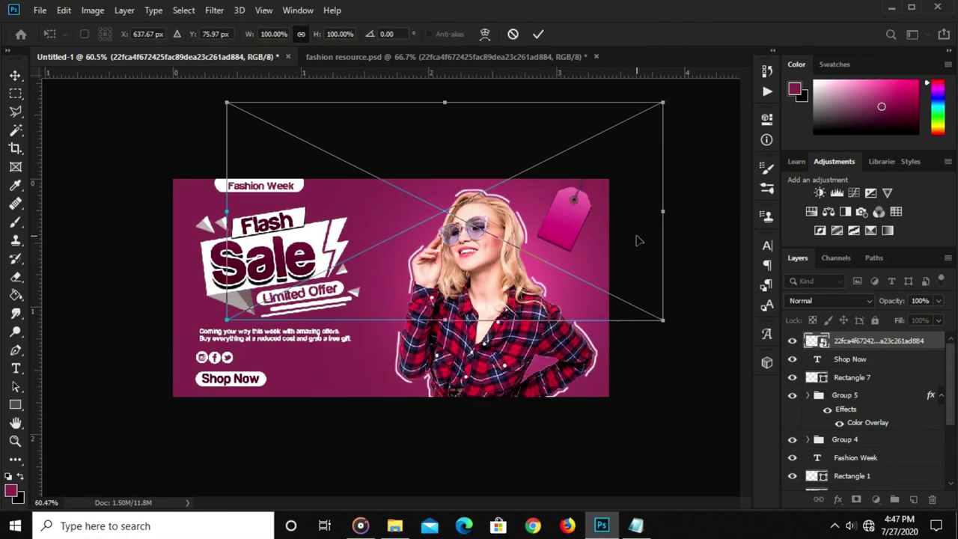
pyautogui.press('Return')
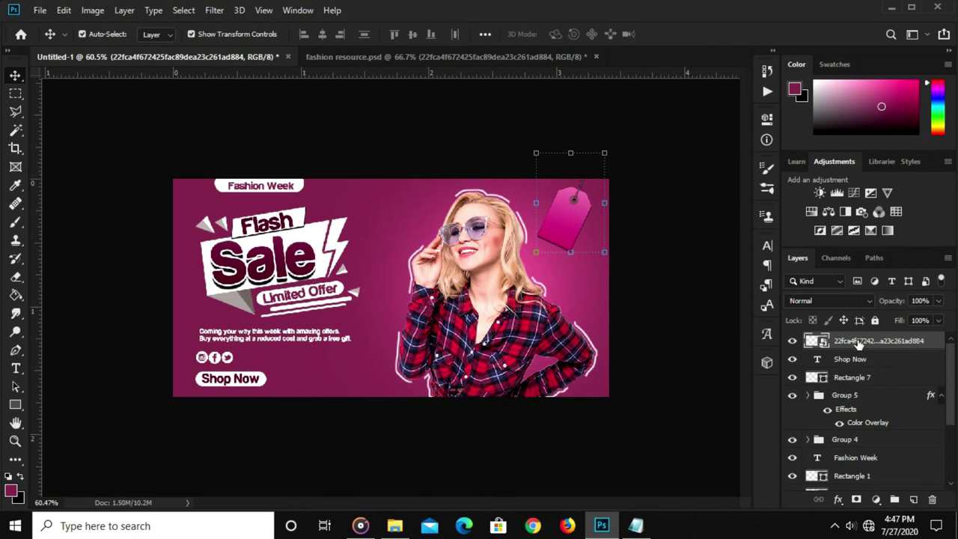
# Convert the tag to a Smart Object, tilt it about 7.78°, scale to 110%, and move it top-right.
pyautogui.rightClick(858, 342)
pyautogui.click(718, 144)
pyautogui.hotkey('ctrl', 't')
pyautogui.moveTo(635, 160); pyautogui.dragTo(640, 169)
pyautogui.moveTo(577, 216); pyautogui.dragTo(589, 218)
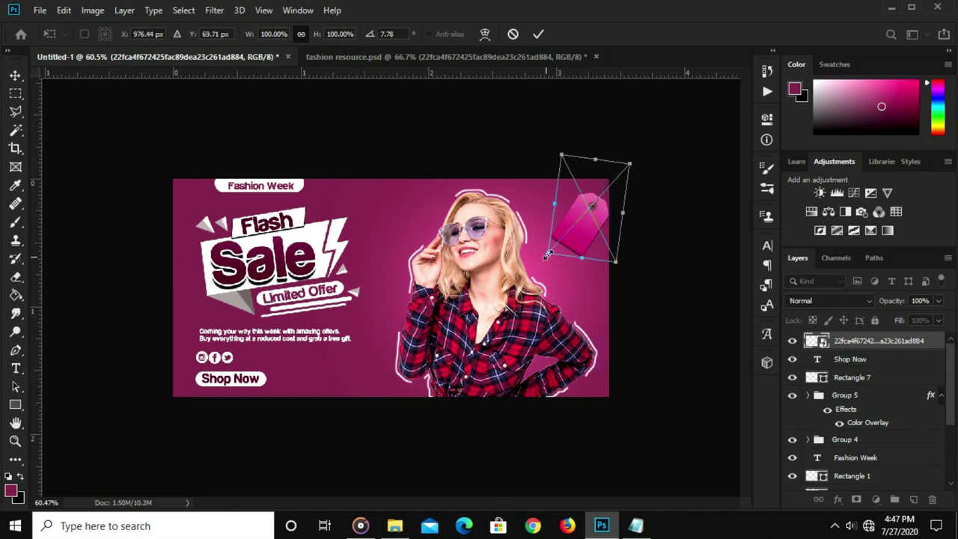
pyautogui.moveTo(547, 255); pyautogui.dragTo(537, 265)
pyautogui.moveTo(582, 224); pyautogui.dragTo(572, 219)
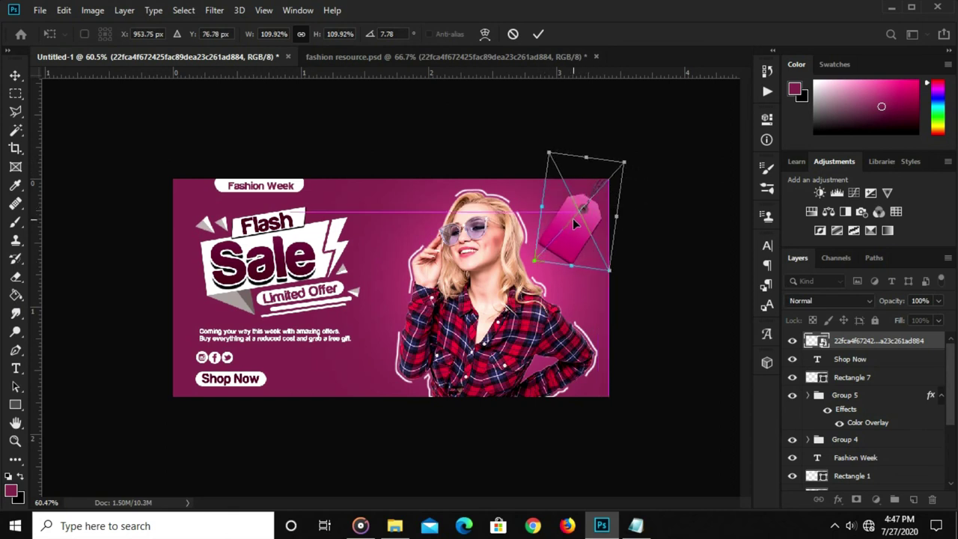
pyautogui.press('Return')
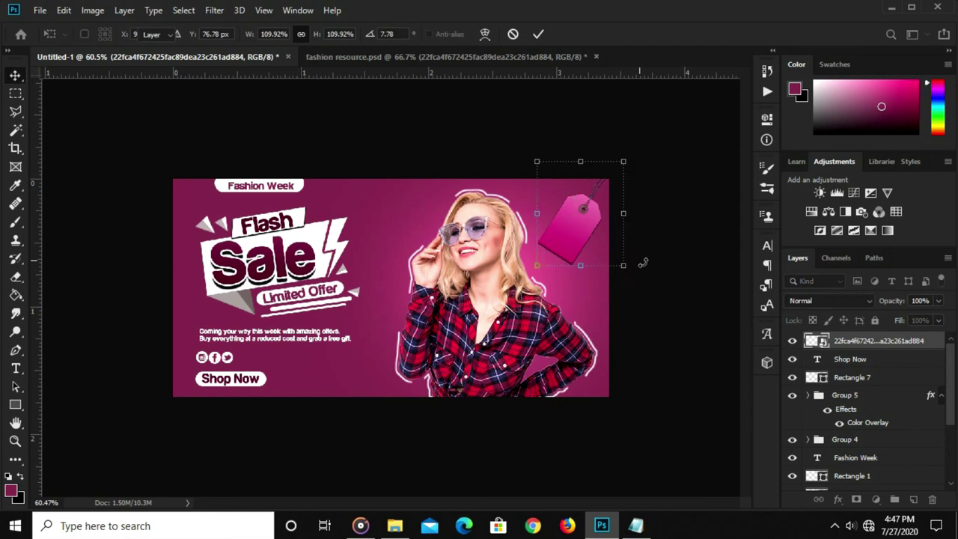
pyautogui.press('Return')
# Copy the '80%' text from the notes document.
pyautogui.click(635, 525)
pyautogui.click(459, 310)
pyautogui.moveTo(425, 280); pyautogui.dragTo(406, 278)
pyautogui.rightClick(410, 279)
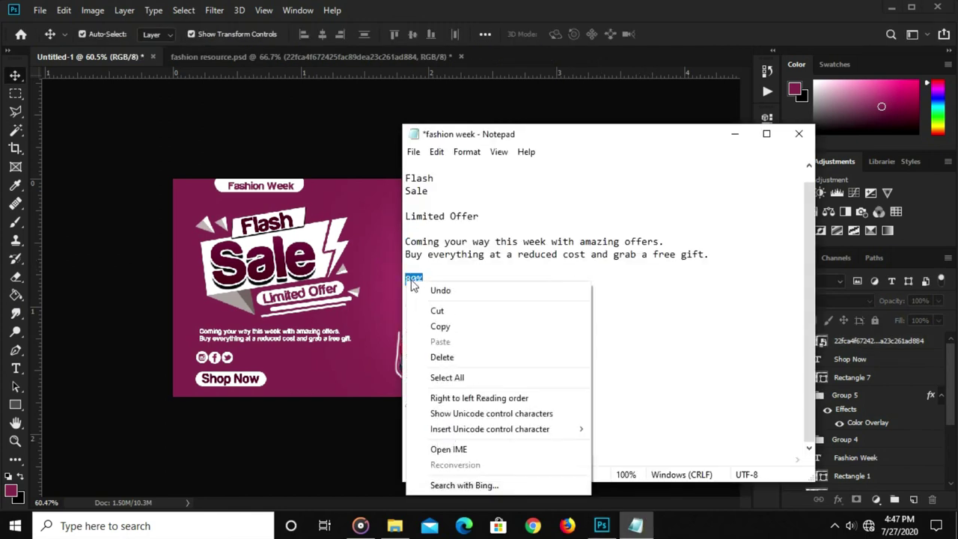
pyautogui.click(438, 327)
pyautogui.click(370, 314)
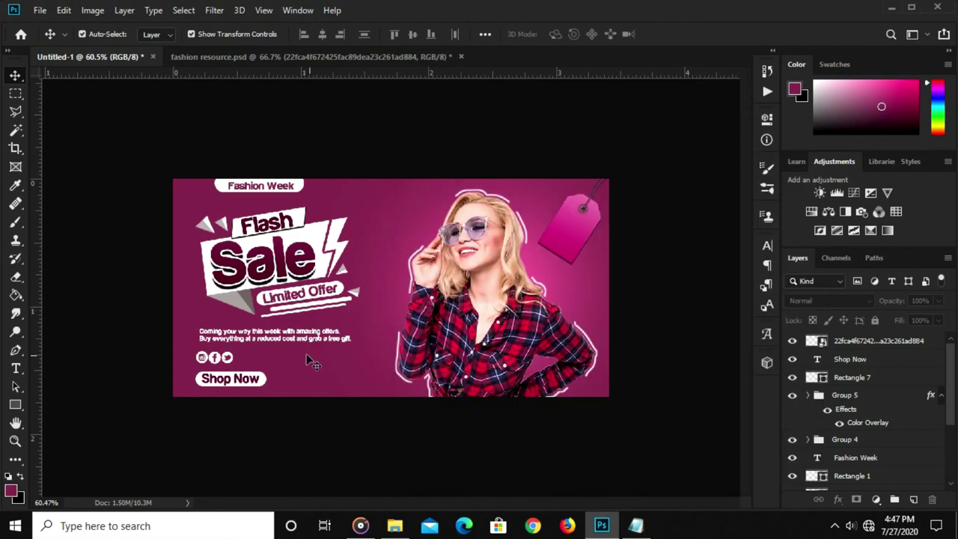
# Duplicate the Shop Now text up and right and retype it as '80%'.
pyautogui.hotkey('ctrl', '0')
pyautogui.click(188, 426)
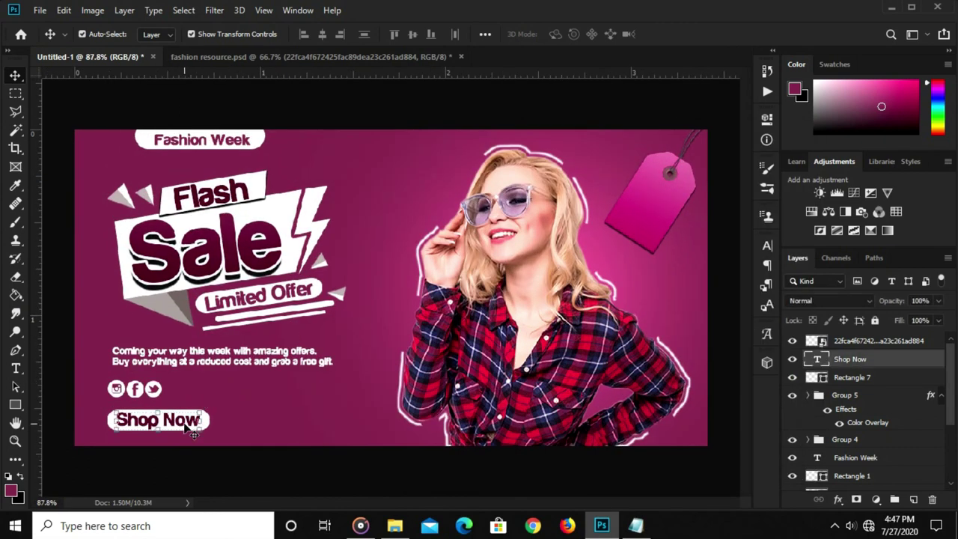
pyautogui.moveTo(185, 428); pyautogui.dragTo(315, 404)
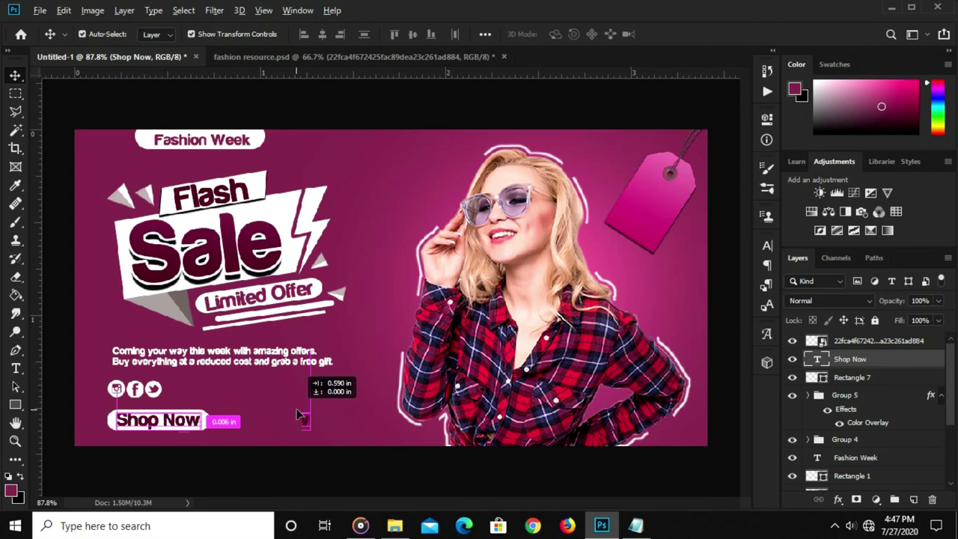
pyautogui.press('t')
pyautogui.click(305, 399)
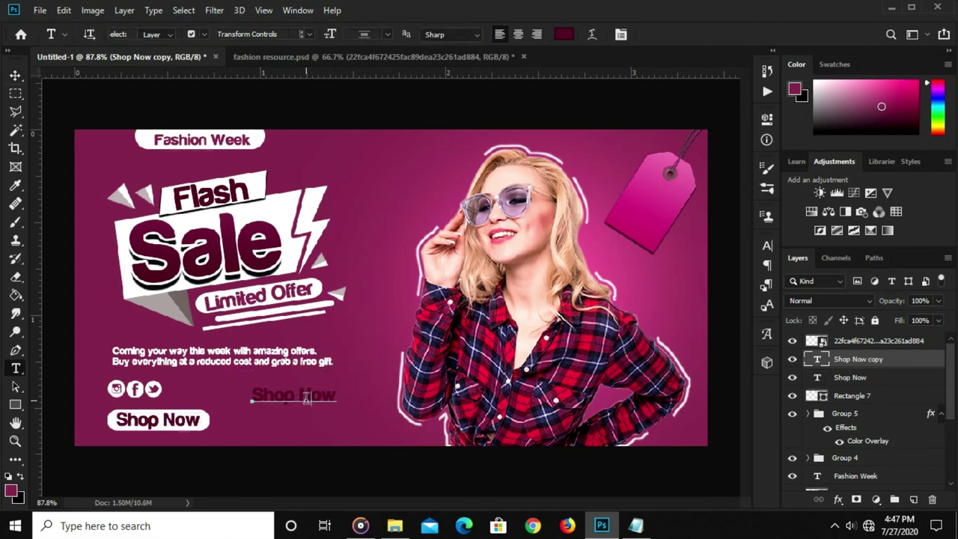
pyautogui.hotkey('ctrl', 'a')
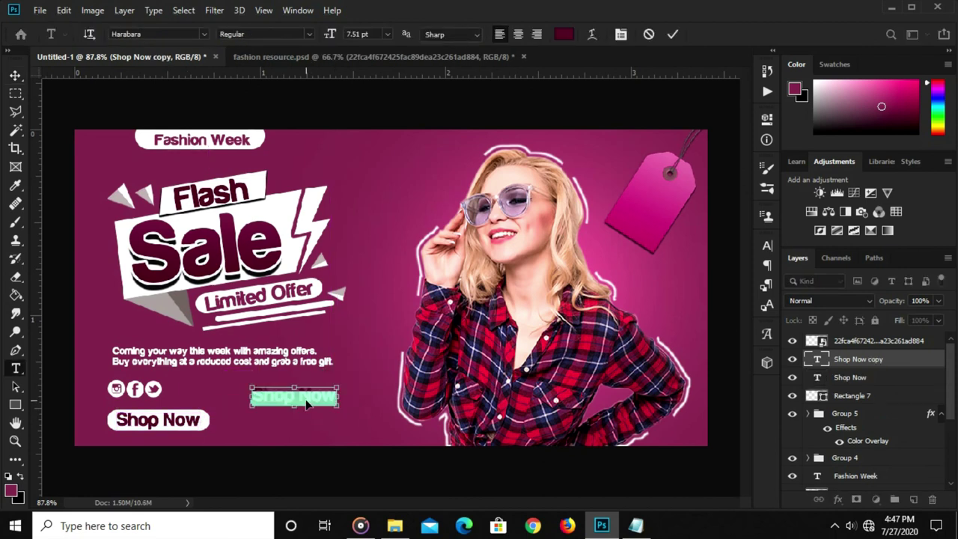
pyautogui.write('80%')
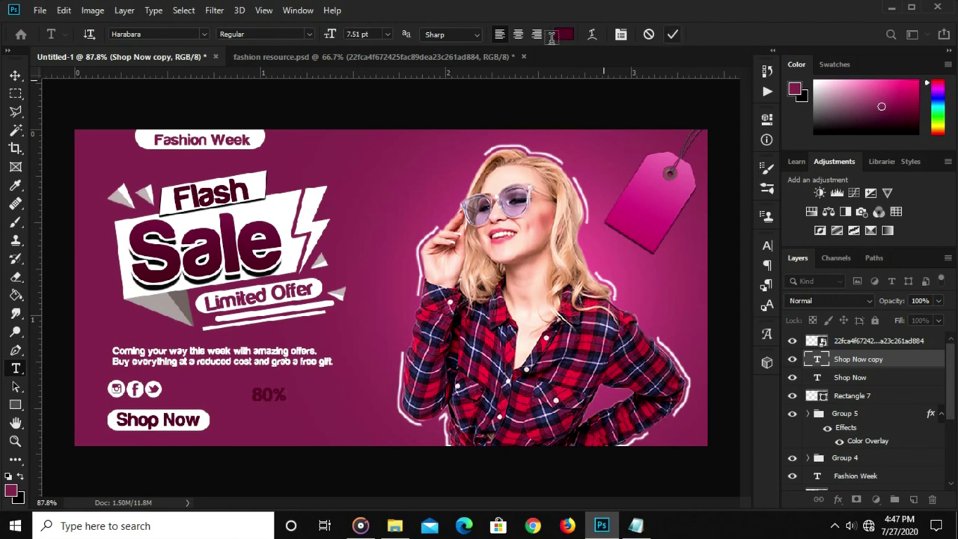
# Make the 80% text white and enlarge it, dismissing a graphics error message.
pyautogui.click(563, 33)
pyautogui.write('ffffff')
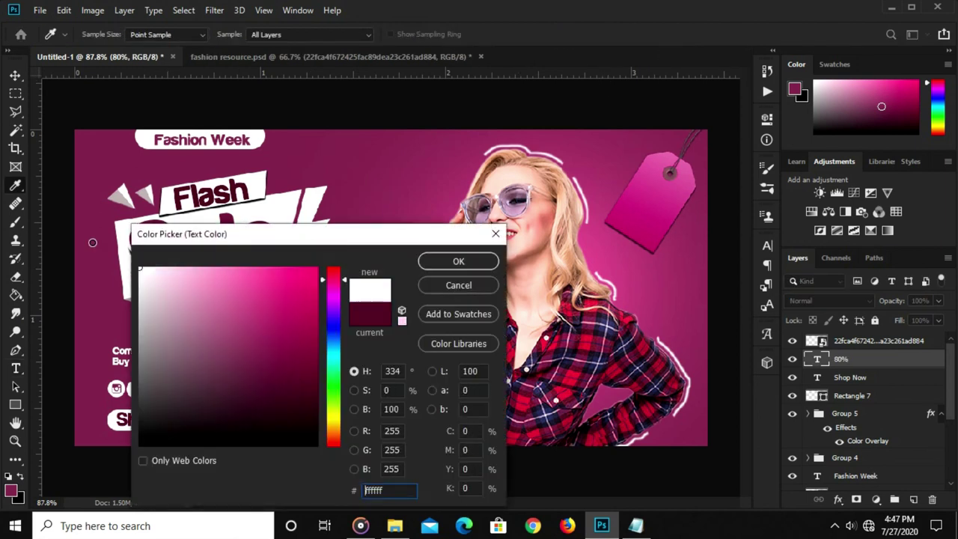
pyautogui.click(457, 262)
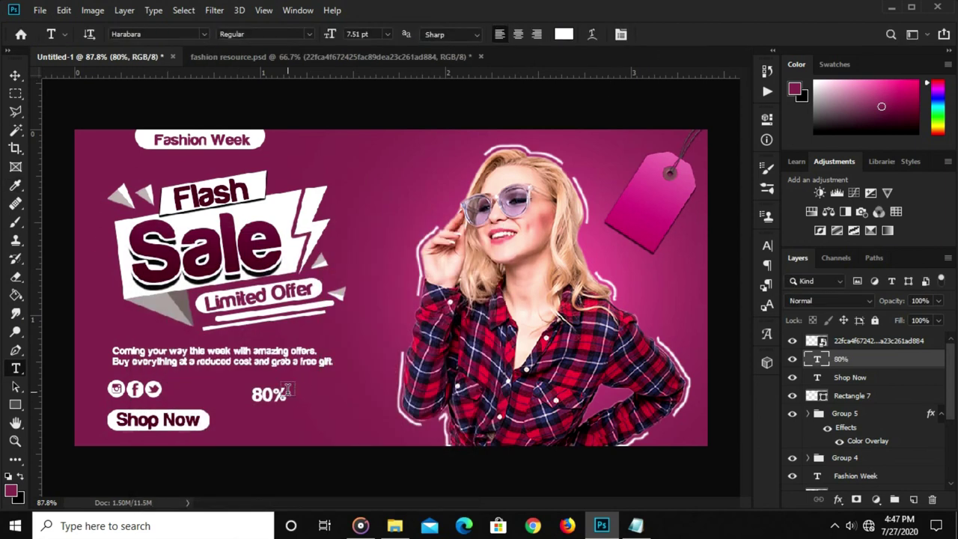
pyautogui.press('v')
pyautogui.moveTo(287, 404)
pyautogui.mouseDown()
pyautogui.moveTo(303, 413)
pyautogui.moveTo(277, 422)
pyautogui.mouseUp()
pyautogui.press('Return')
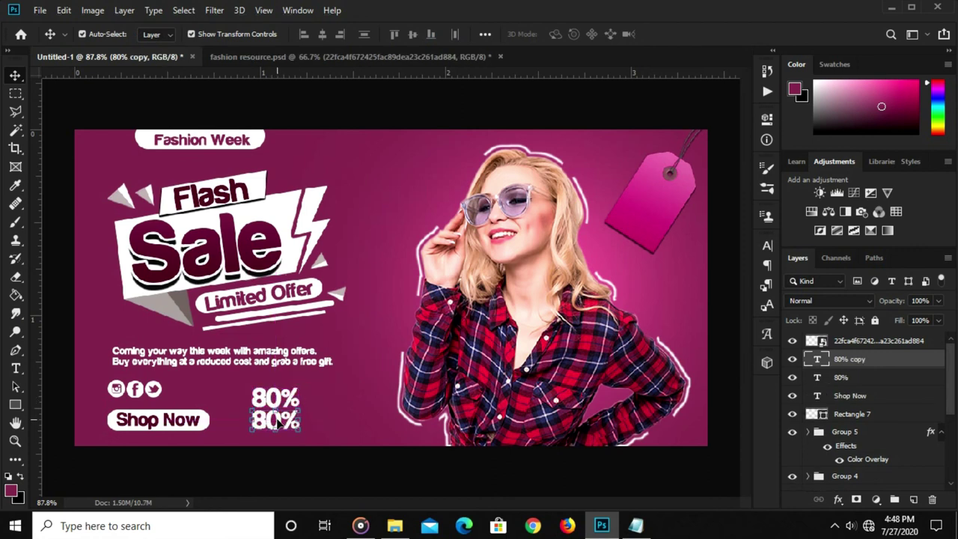
pyautogui.press('r')
pyautogui.click(277, 421)
pyautogui.click(464, 207)
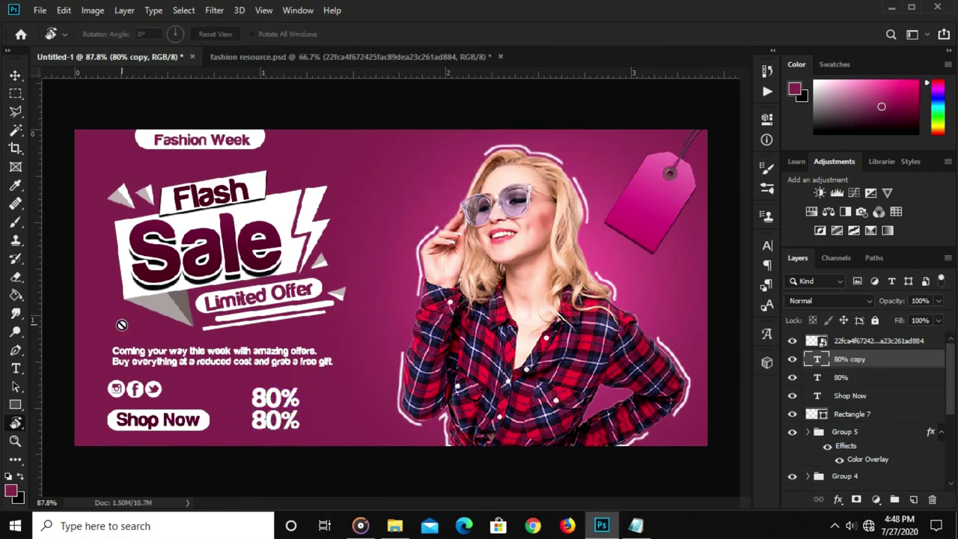
# Retype the lower 80% copy as 'OFF'.
pyautogui.click(15, 368)
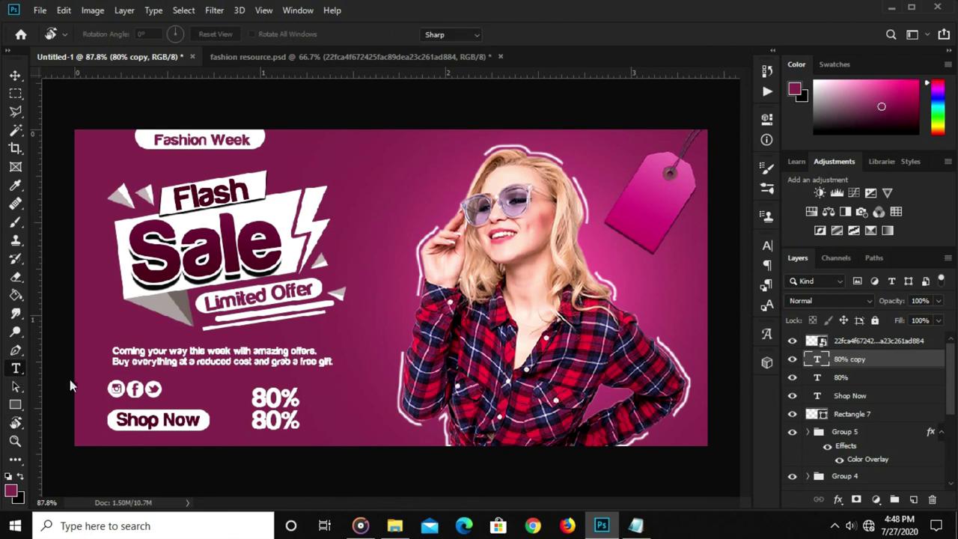
pyautogui.click(277, 422)
pyautogui.hotkey('ctrl', 'a')
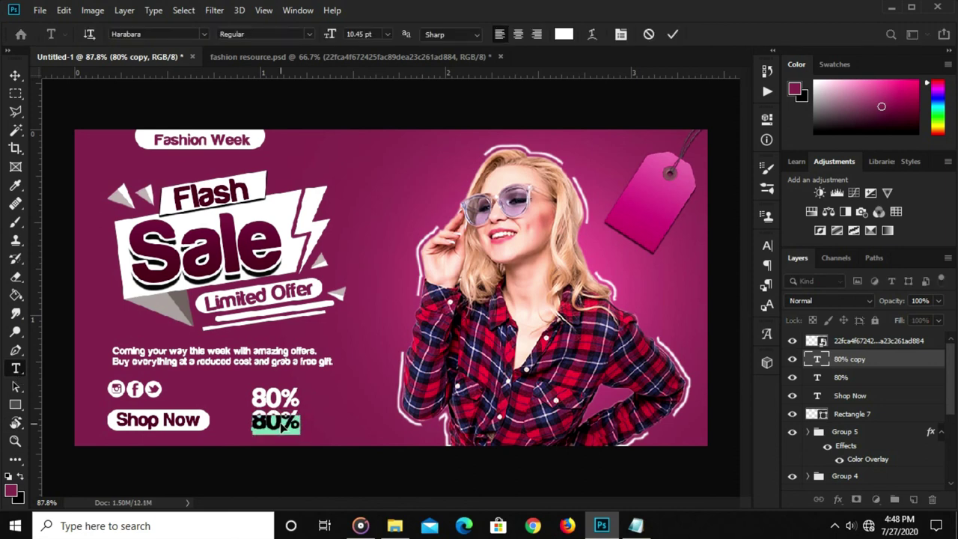
pyautogui.write('OFF')
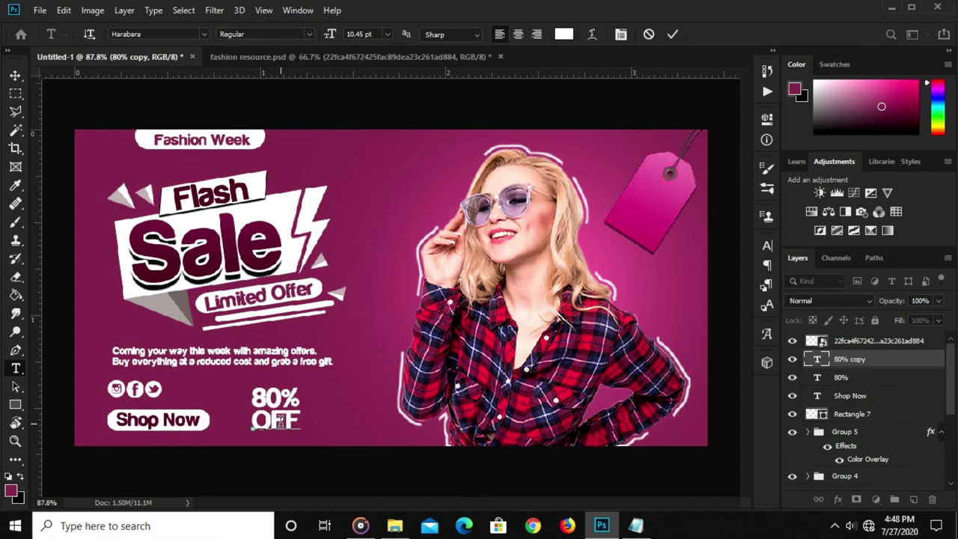
pyautogui.hotkey('ctrl', 'Return')
pyautogui.press('v')
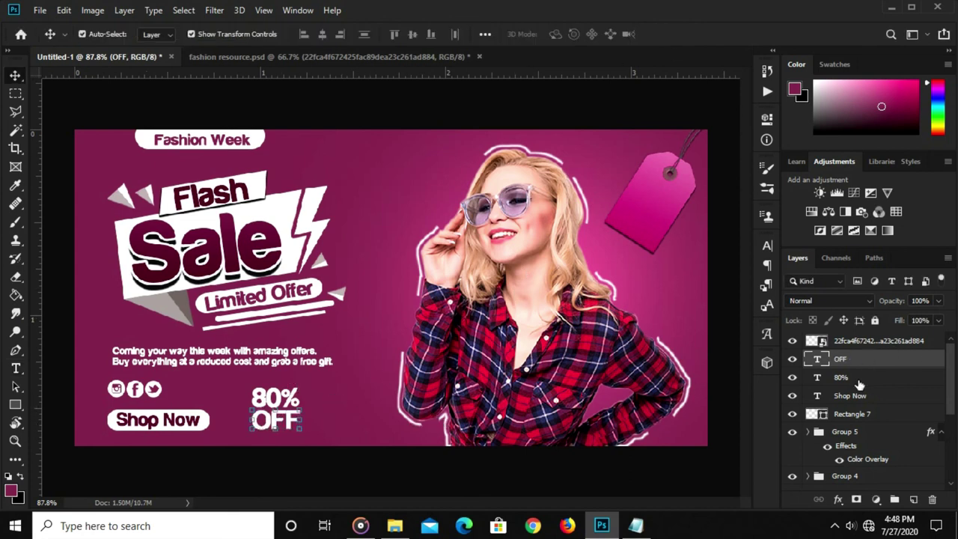
# Group the 80% and OFF layers and move the group onto the pink tag, above the tag layer.
pyautogui.keyDown('ctrl'); pyautogui.click(866, 377); pyautogui.keyUp('ctrl')
pyautogui.hotkey('ctrl', 'g')
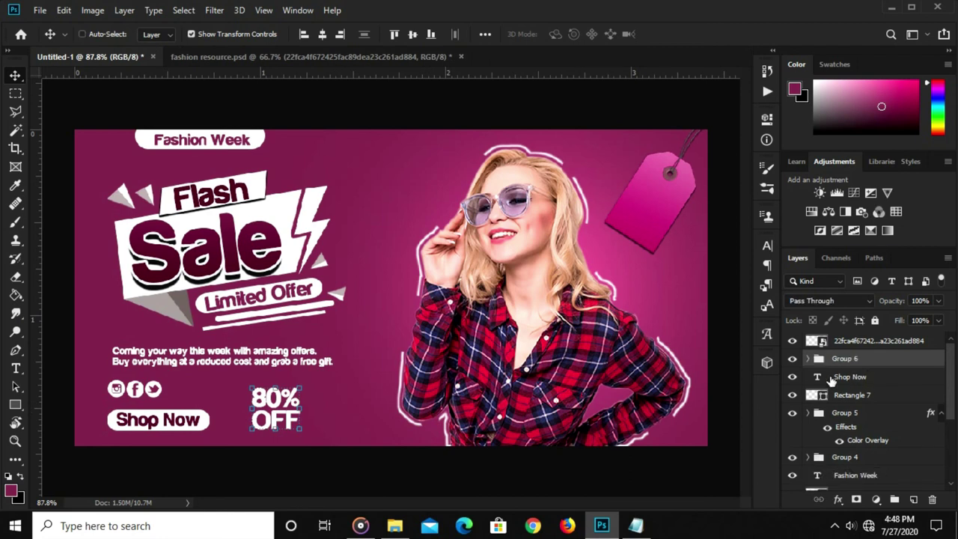
pyautogui.click(791, 359)
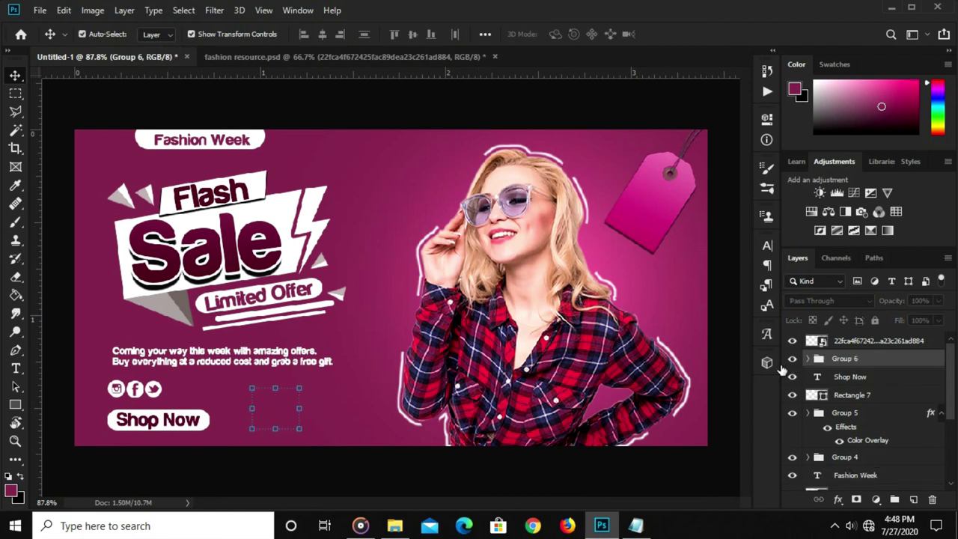
pyautogui.click(791, 359)
pyautogui.moveTo(272, 383); pyautogui.dragTo(655, 191)
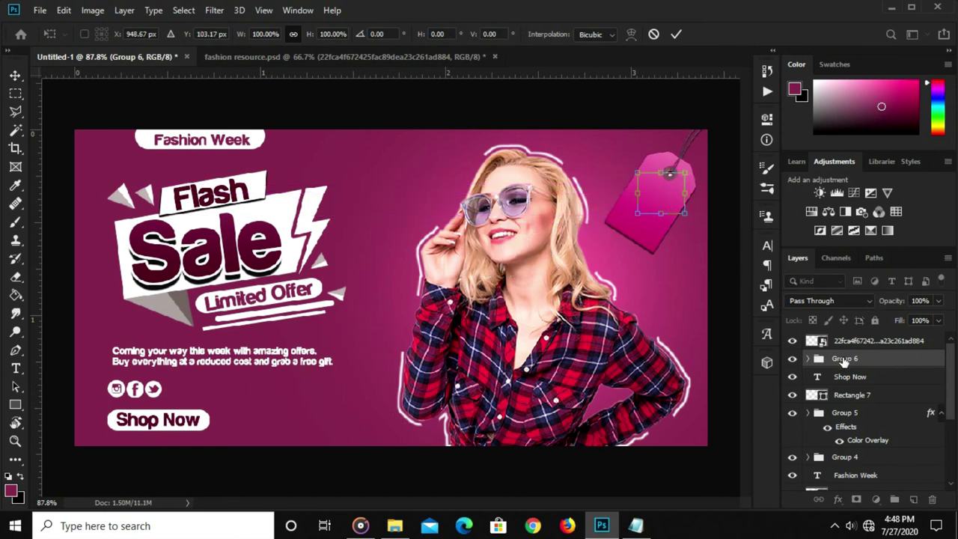
pyautogui.moveTo(838, 359); pyautogui.dragTo(845, 337)
pyautogui.press('Return')
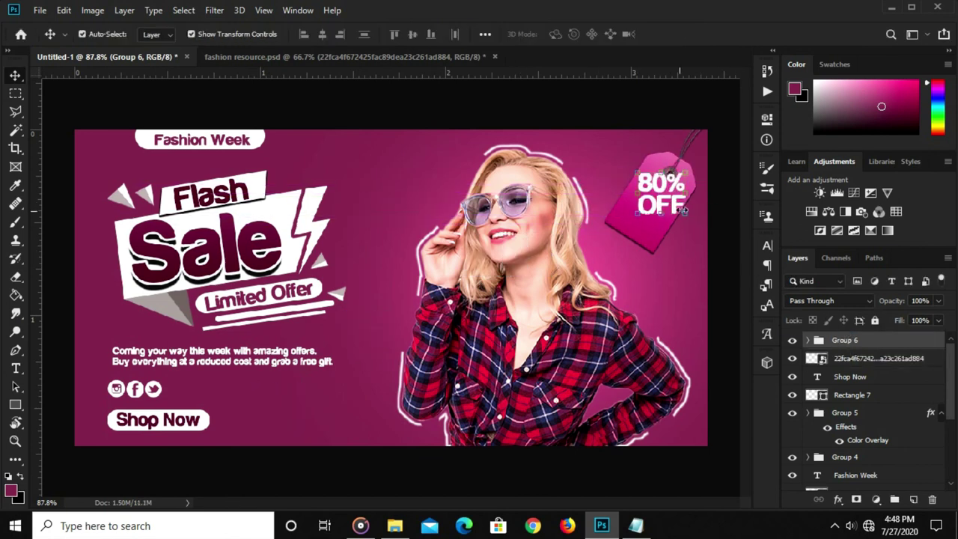
# Rotate the 80% OFF group to match the tag's tilt and centre it on the tag.
pyautogui.moveTo(698, 213); pyautogui.dragTo(682, 232)
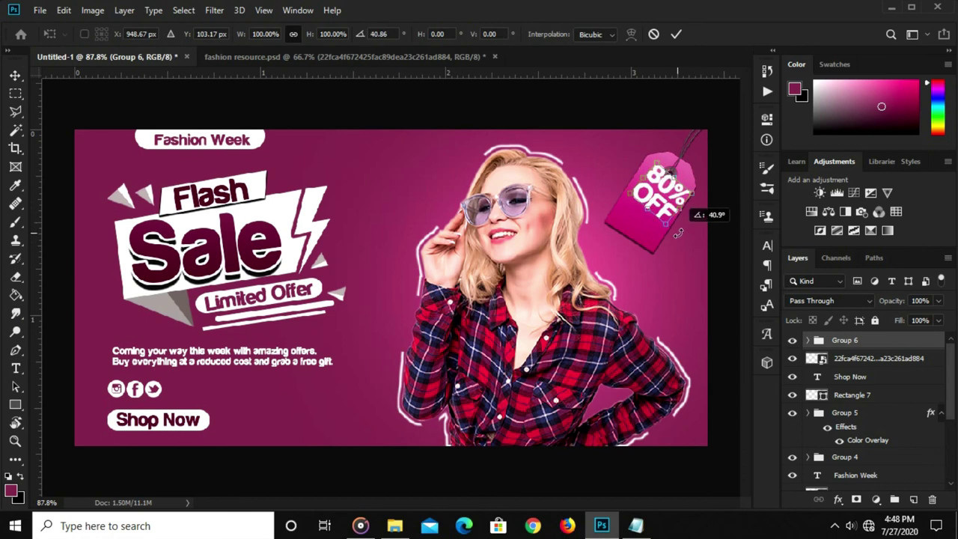
pyautogui.moveTo(666, 189)
pyautogui.mouseDown()
pyautogui.moveTo(655, 191)
pyautogui.moveTo(670, 203)
pyautogui.mouseUp()
pyautogui.press('Return')
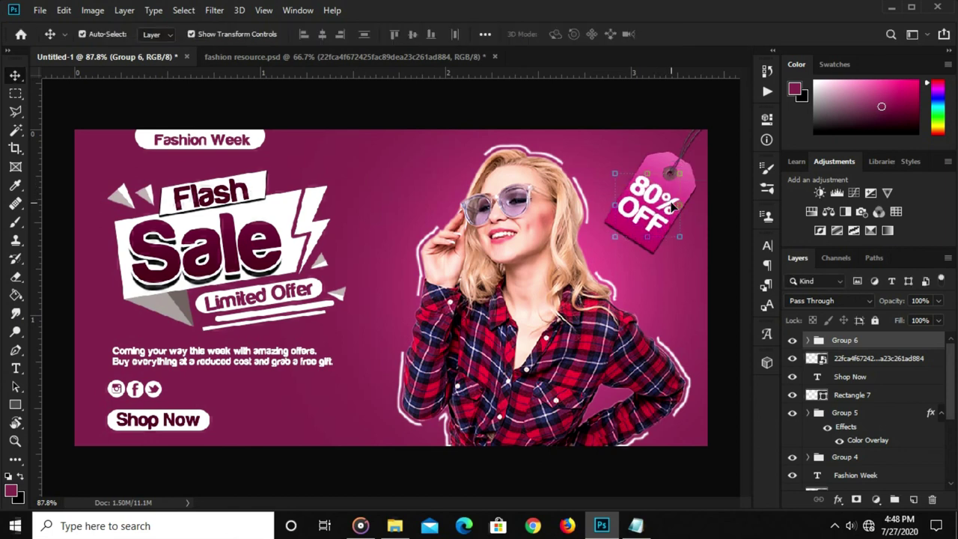
pyautogui.click(697, 239)
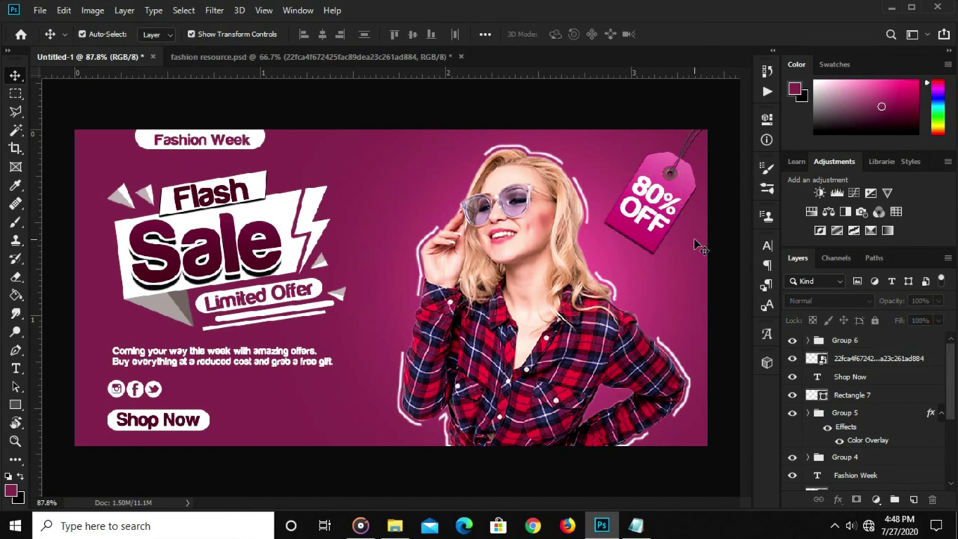
pyautogui.hotkey('ctrl', '-')
pyautogui.hotkey('ctrl', '0')
# Add a Curves adjustment layer with the RGB curve pulled down to darken the banner.
pyautogui.scroll(-1, 494, 209)
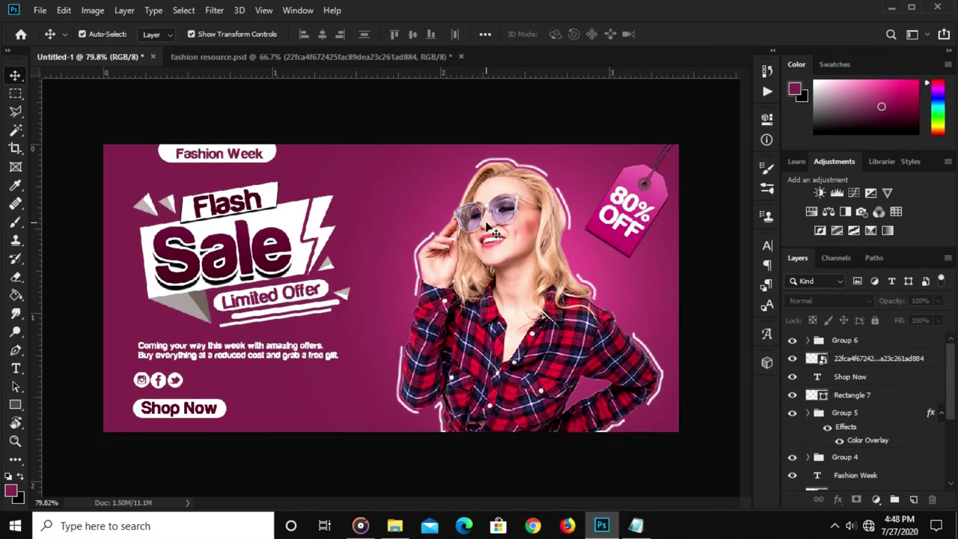
pyautogui.hotkey('ctrl', '1')
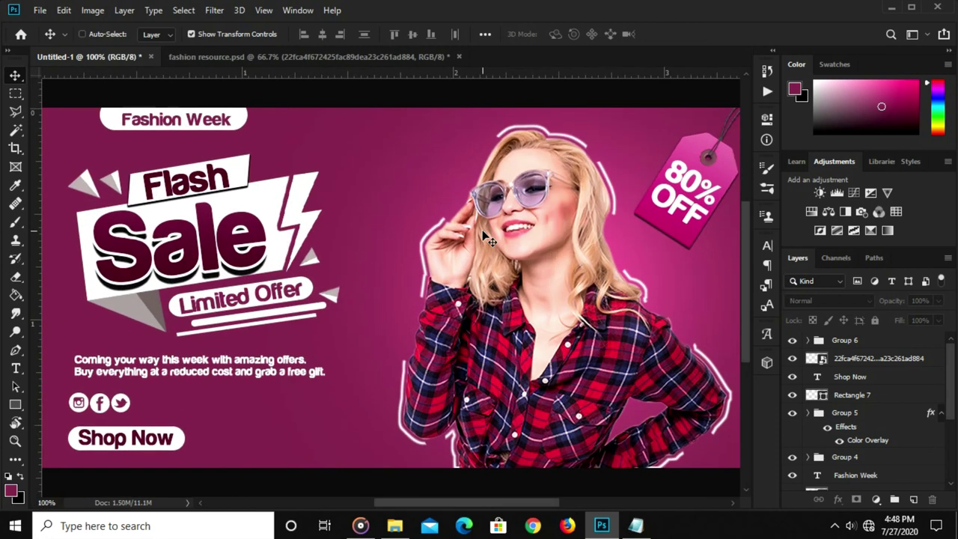
pyautogui.click(877, 499)
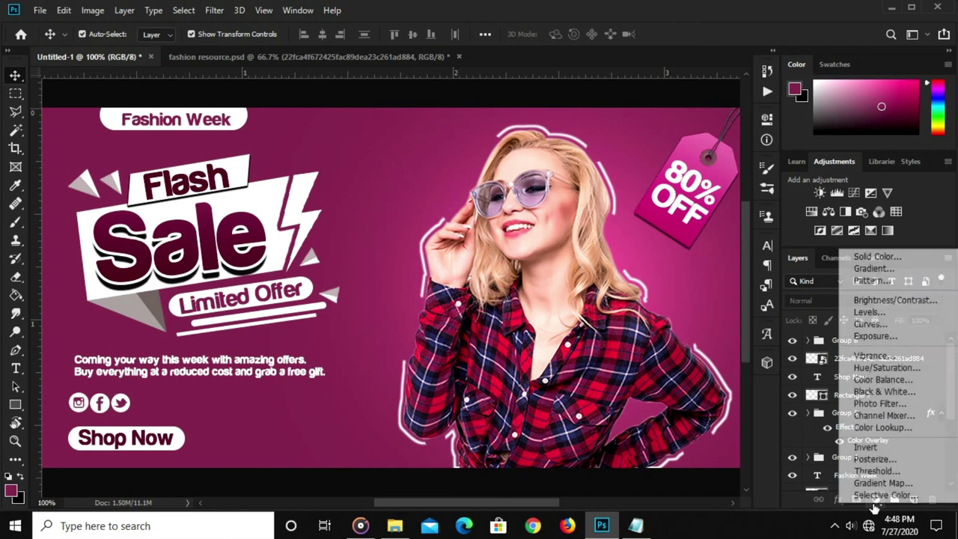
pyautogui.click(881, 326)
pyautogui.moveTo(635, 287); pyautogui.dragTo(641, 303)
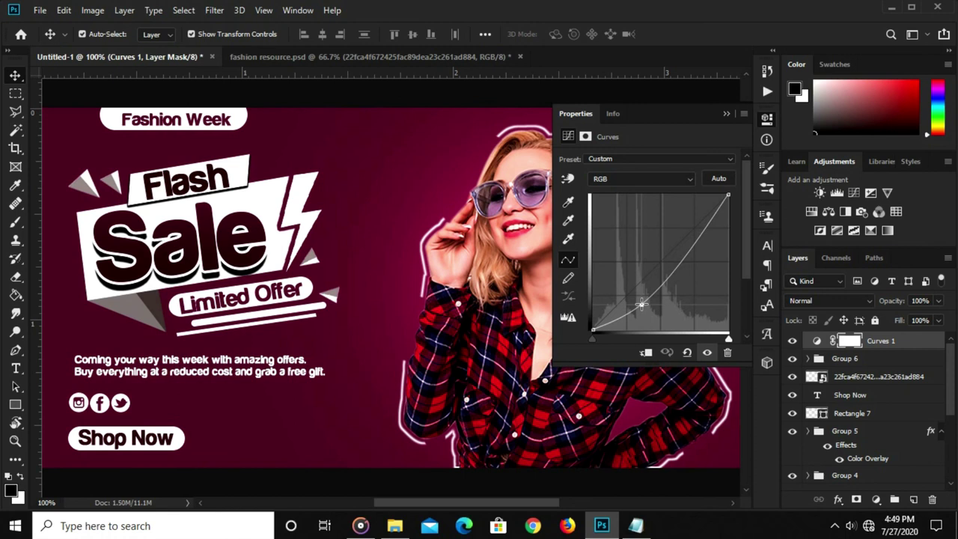
pyautogui.click(726, 113)
# Set the Curves layer opacity to 93%.
pyautogui.click(940, 300)
pyautogui.click(926, 302)
pyautogui.hotkey('ctrl', 'a')
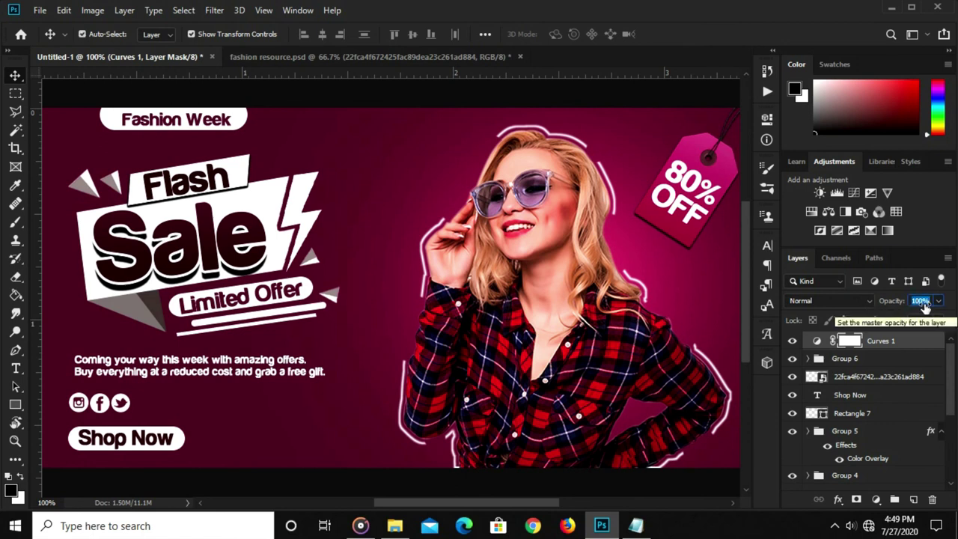
pyautogui.write('5')
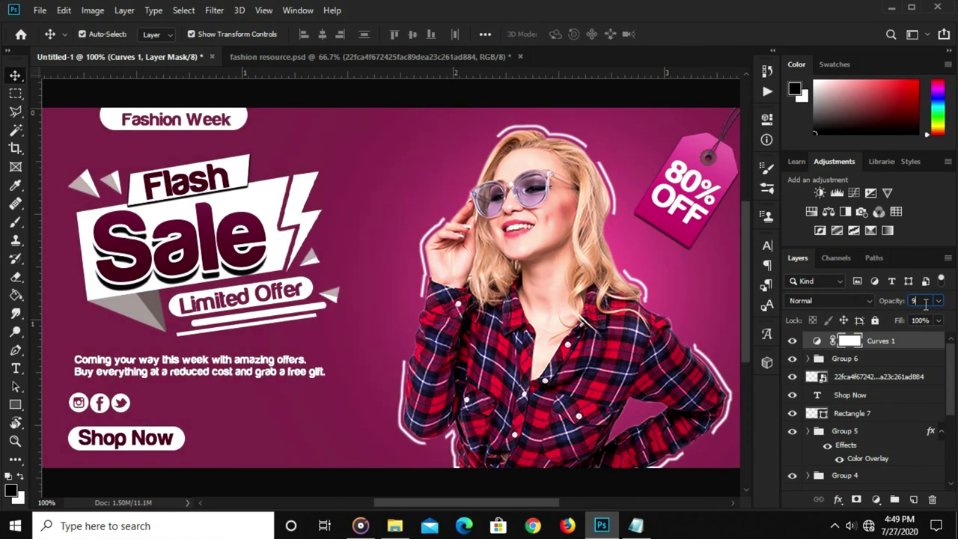
pyautogui.write('3')
pyautogui.press('Return')
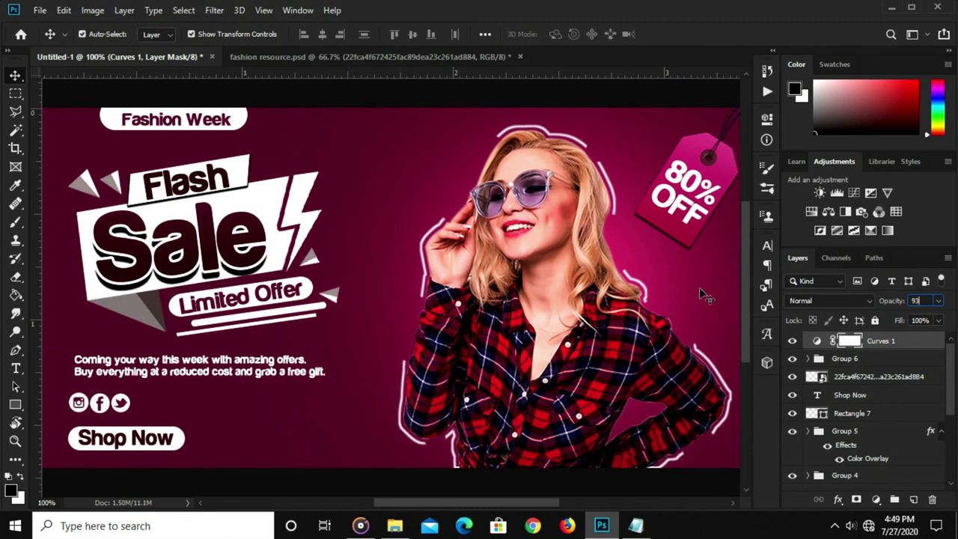
pyautogui.hotkey('ctrl', '0')
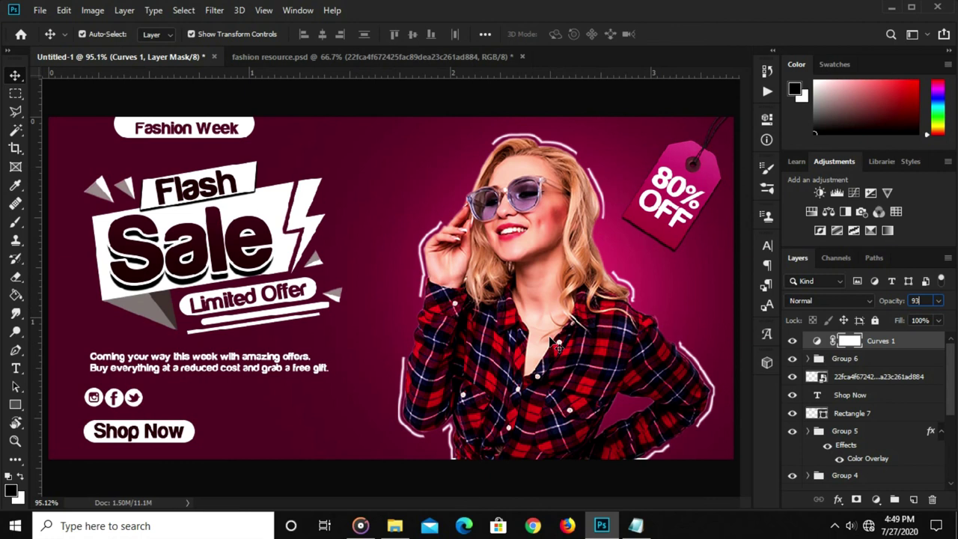
pyautogui.hotkey('ctrl', '1')
pyautogui.press('ctrl')
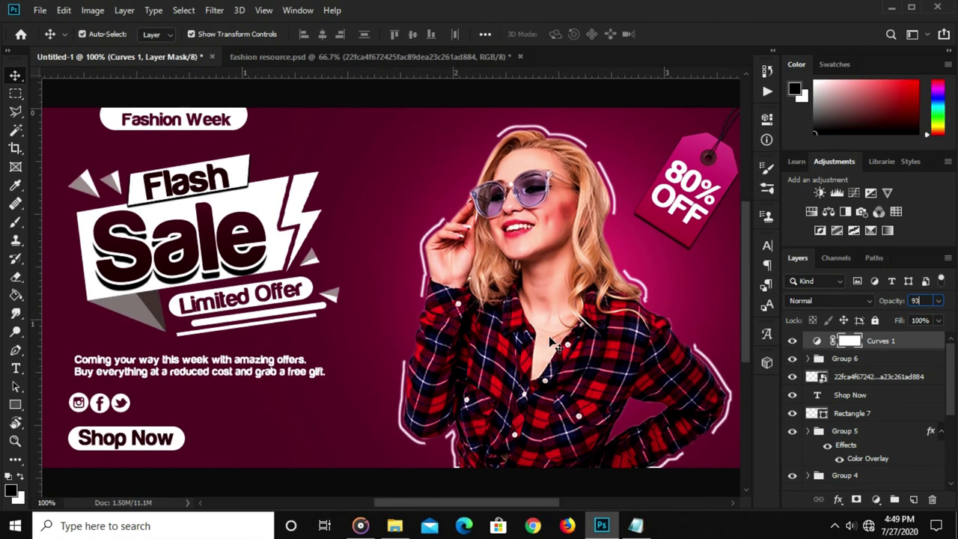